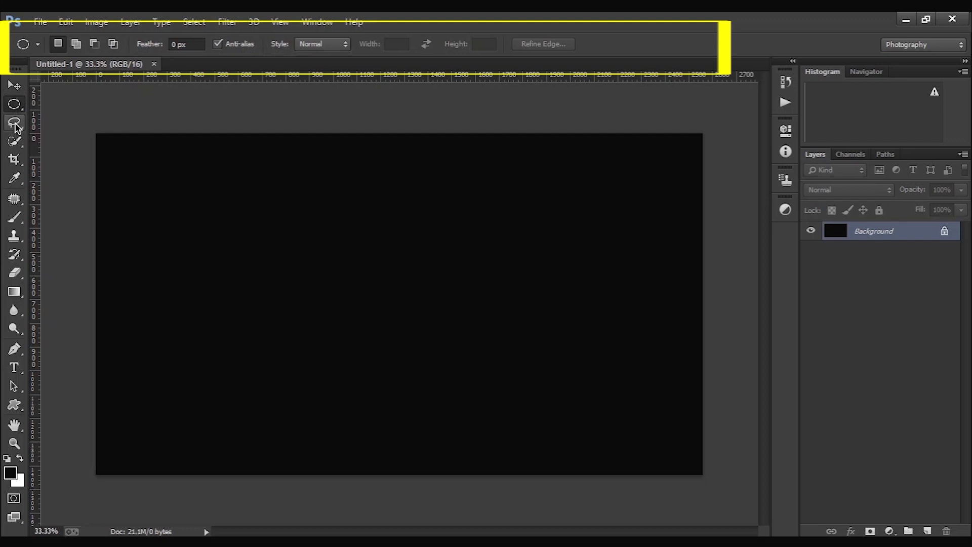
- Examine the tool options of the Lasso, Quick Selection, Crop and Eyedropper tools by activating each in turn
left_click(14, 123)
left_click(15, 143)
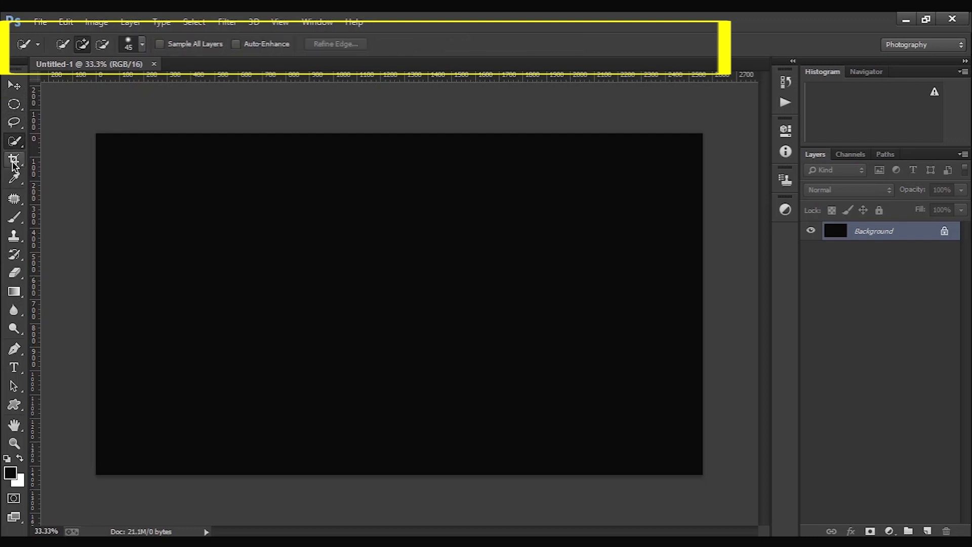
left_click(14, 159)
left_click(14, 178)
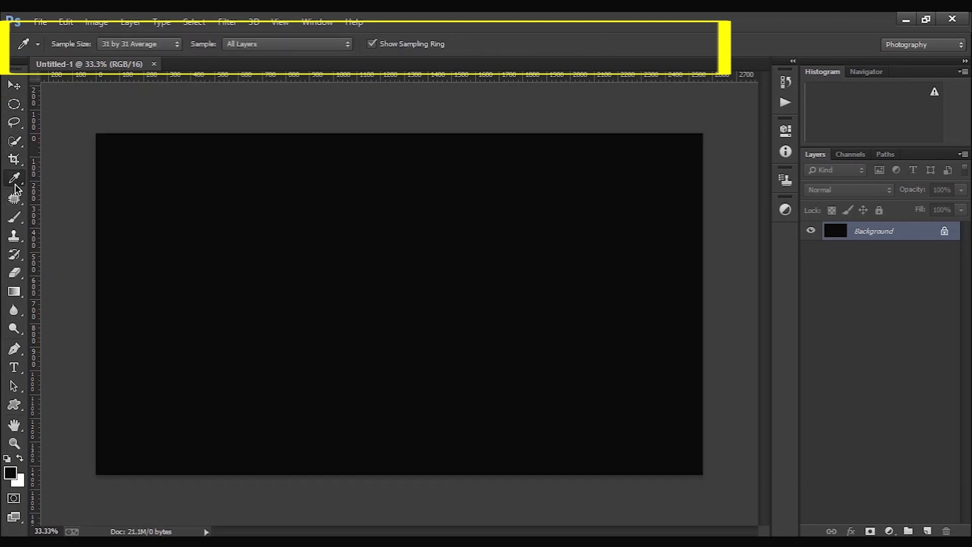
- Examine the options of the retouching and painting tools in turn, from the healing tool through Brush, Clone Stamp, Eraser and Gradient to Dodge
left_click(14, 198)
left_click(14, 218)
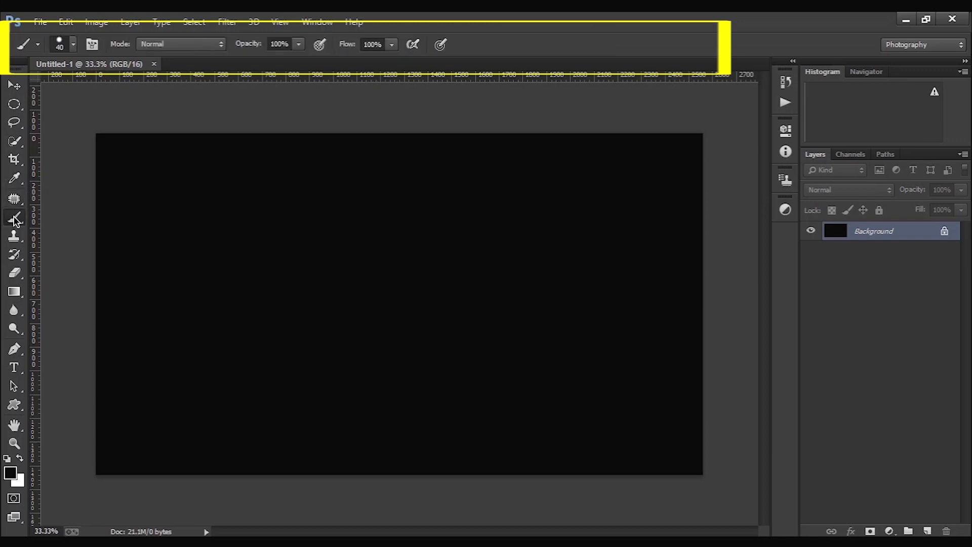
left_click(14, 236)
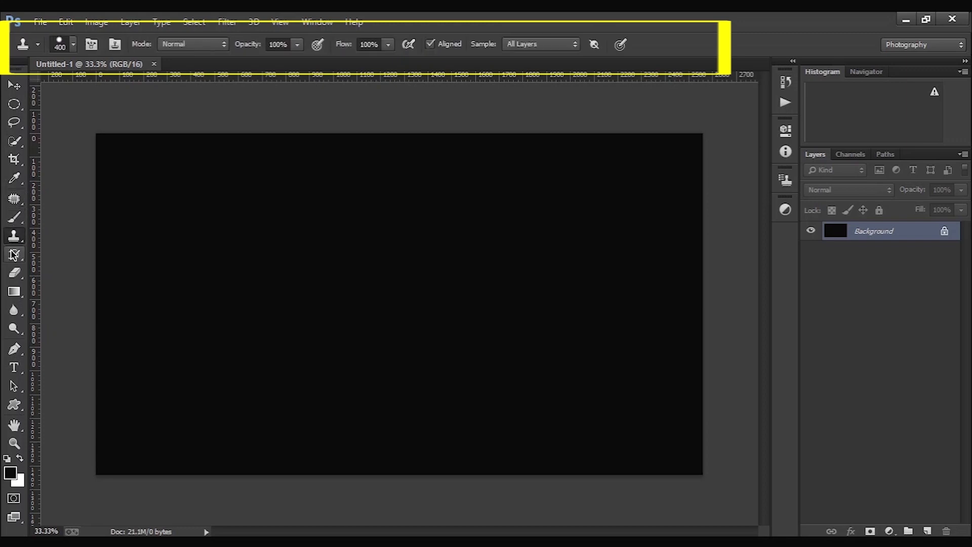
left_click(14, 255)
left_click(17, 273)
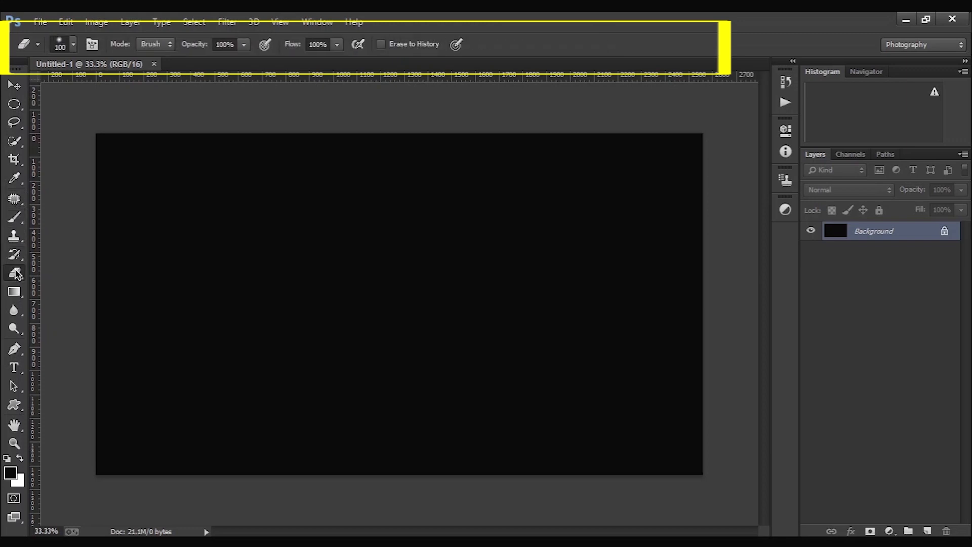
left_click(14, 292)
left_click(11, 312)
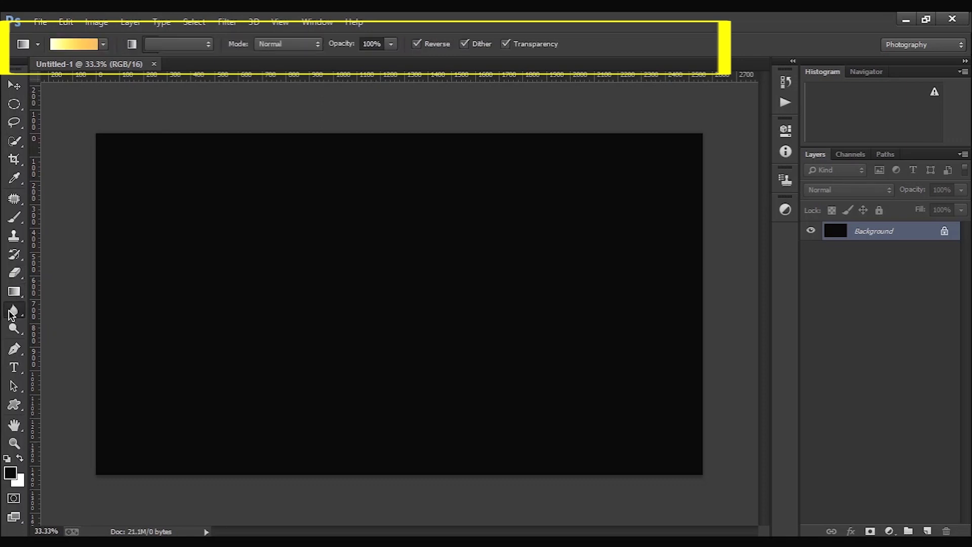
left_click(15, 330)
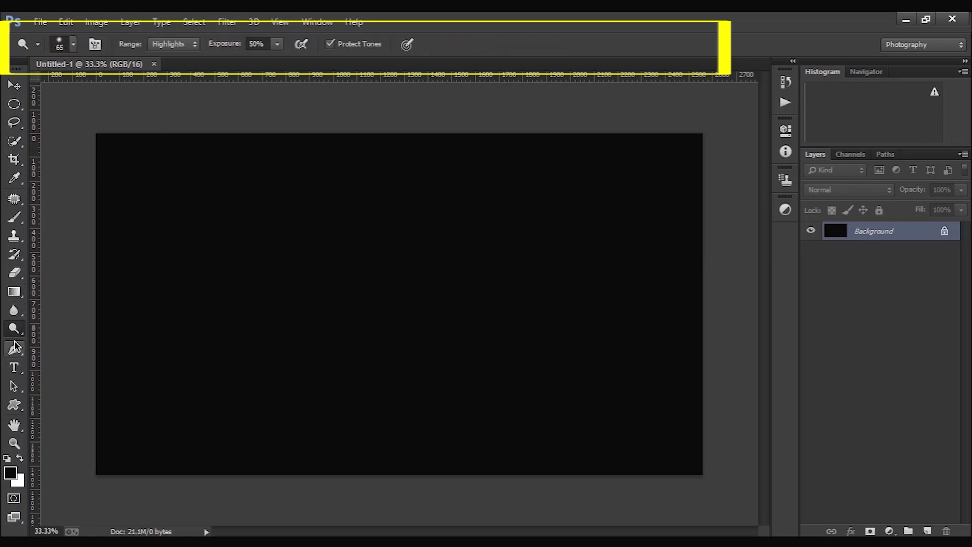
- Examine the options of the Pen, Type, Path Selection, Custom Shape, Hand and Zoom tools in turn
left_click(14, 350)
left_click(15, 367)
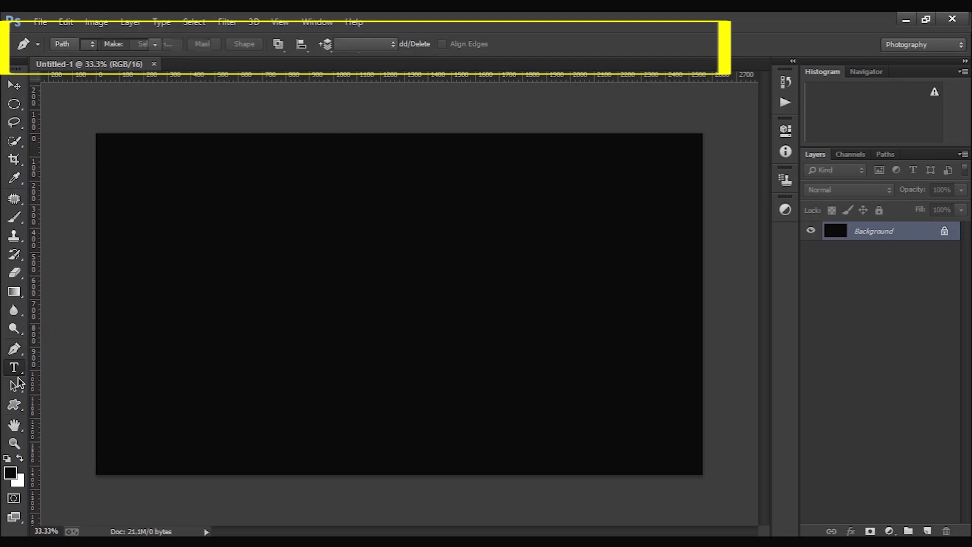
left_click(14, 386)
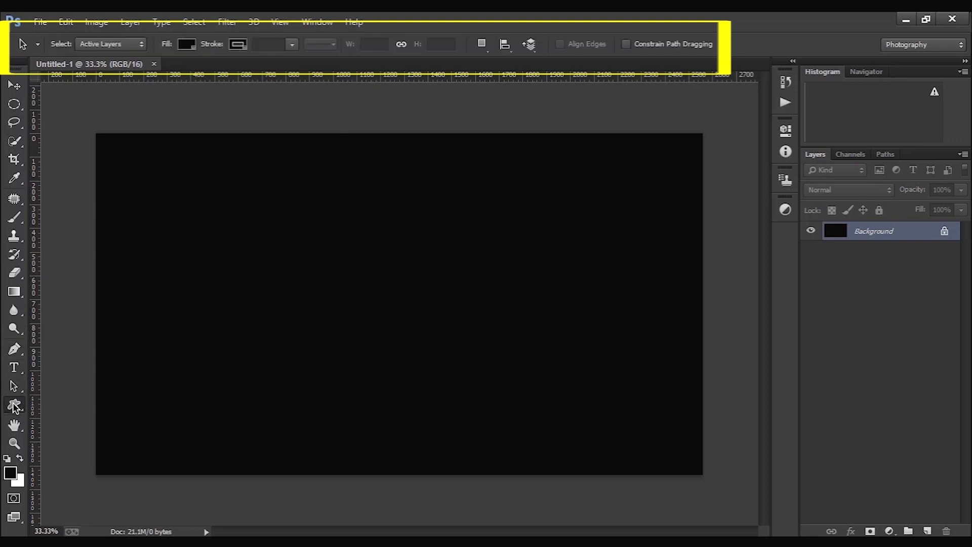
left_click(14, 406)
left_click(16, 428)
left_click(15, 442)
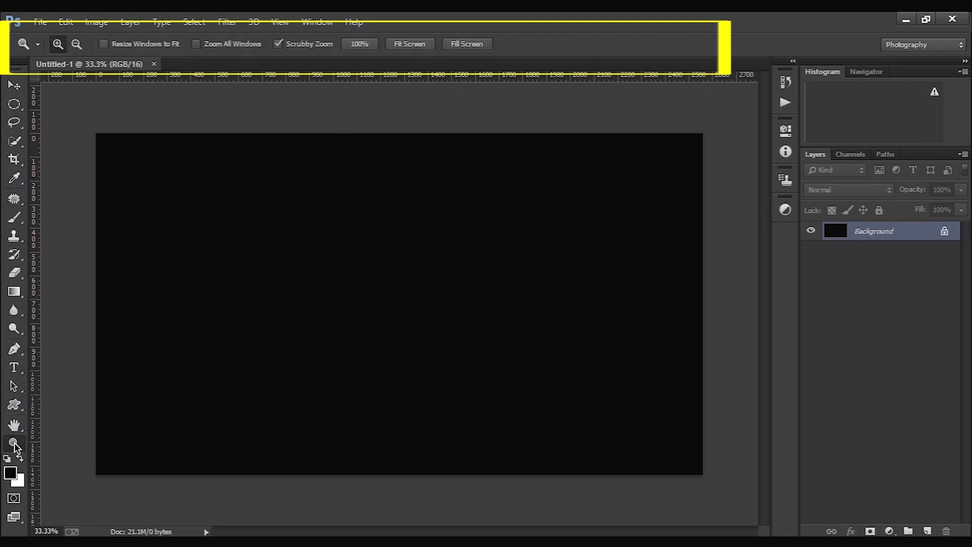
left_click(14, 501)
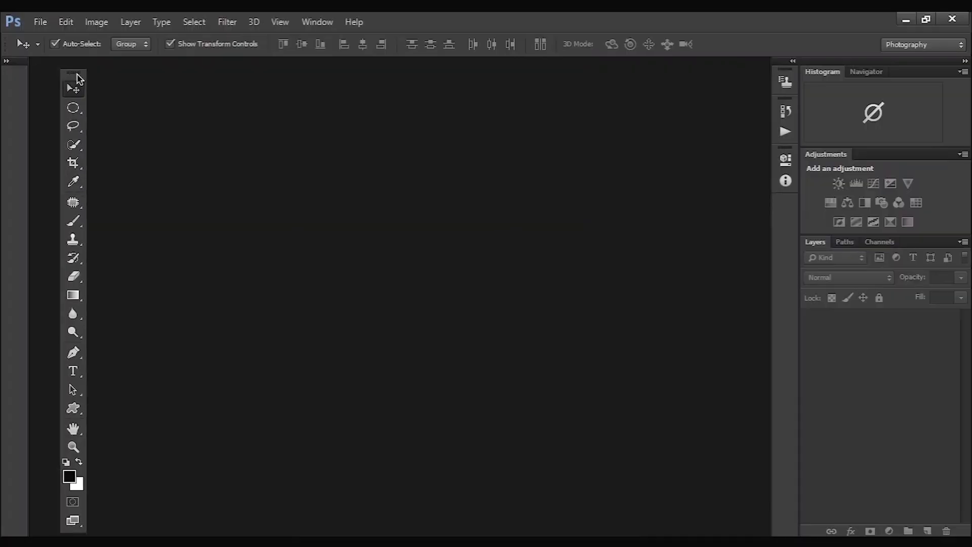
left_click_drag(78, 83, 391, 76)
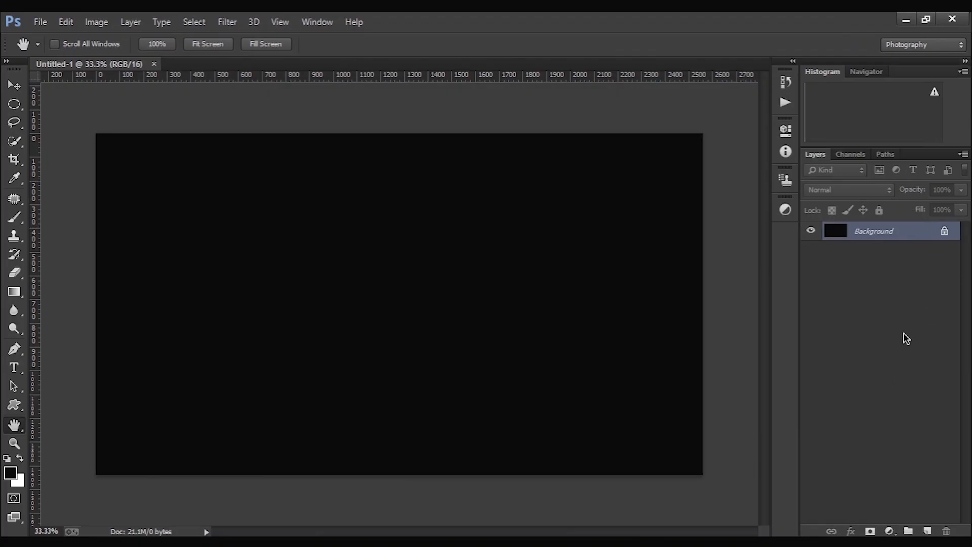
- Expand the History and Properties panel groups and float both over the canvas
left_click(786, 82)
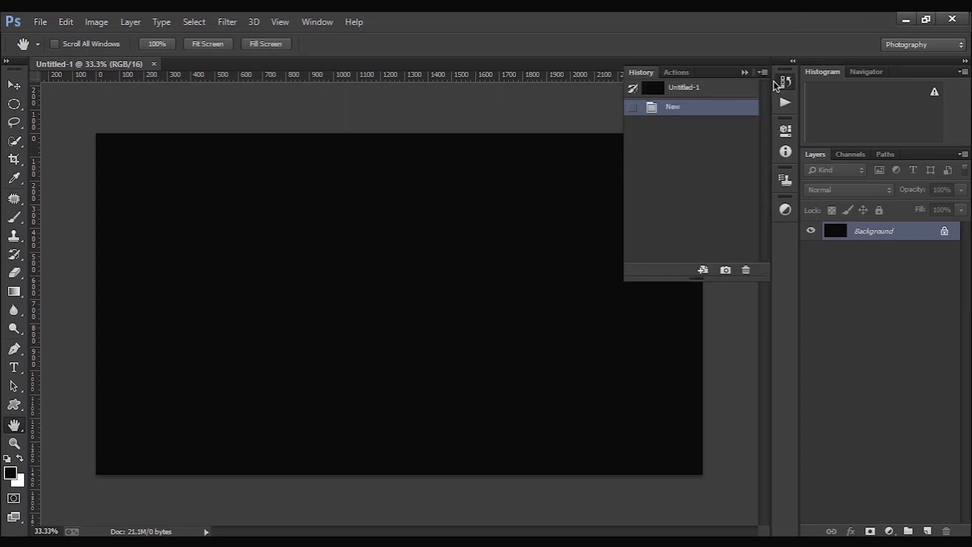
left_click_drag(731, 75, 366, 68)
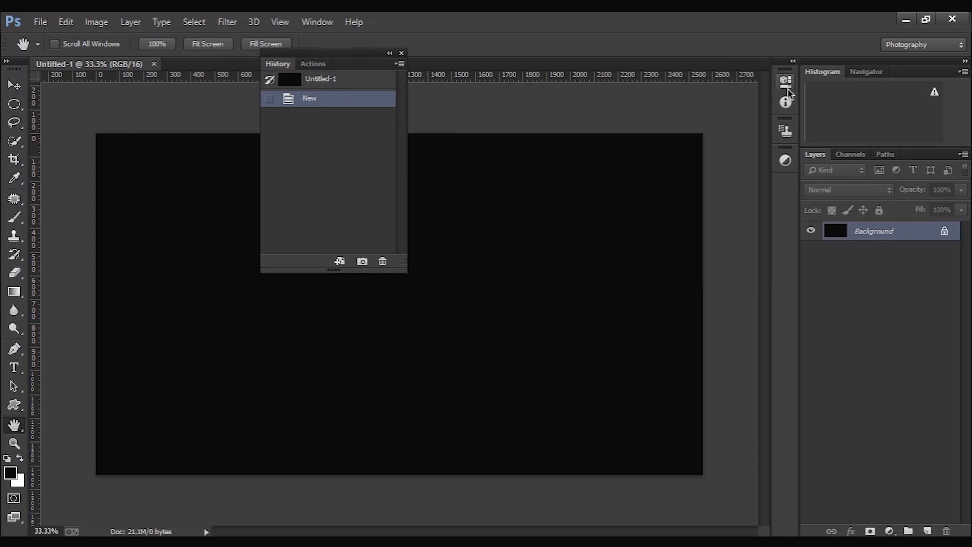
left_click(787, 89)
left_click_drag(714, 71, 549, 117)
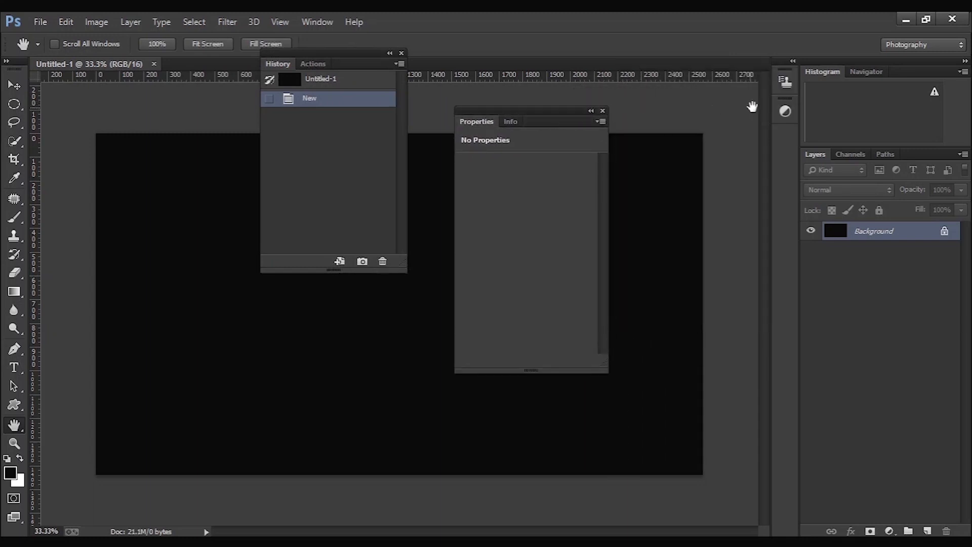
- Expand the Clone Source and Adjustments panels and float both over the canvas
left_click(785, 82)
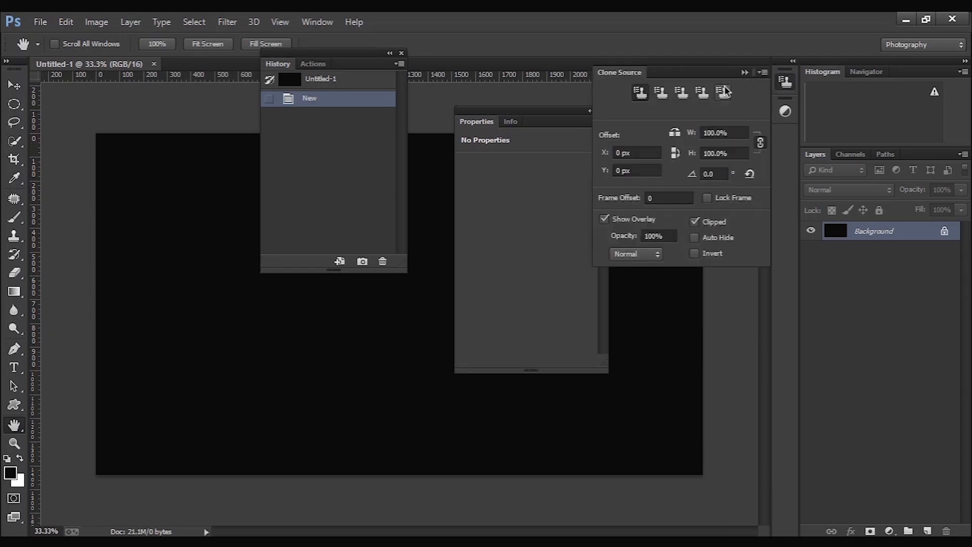
mouse_move(699, 75)
left_mouse_down()
mouse_move(438, 156)
mouse_move(229, 190)
mouse_move(158, 158)
left_mouse_up()
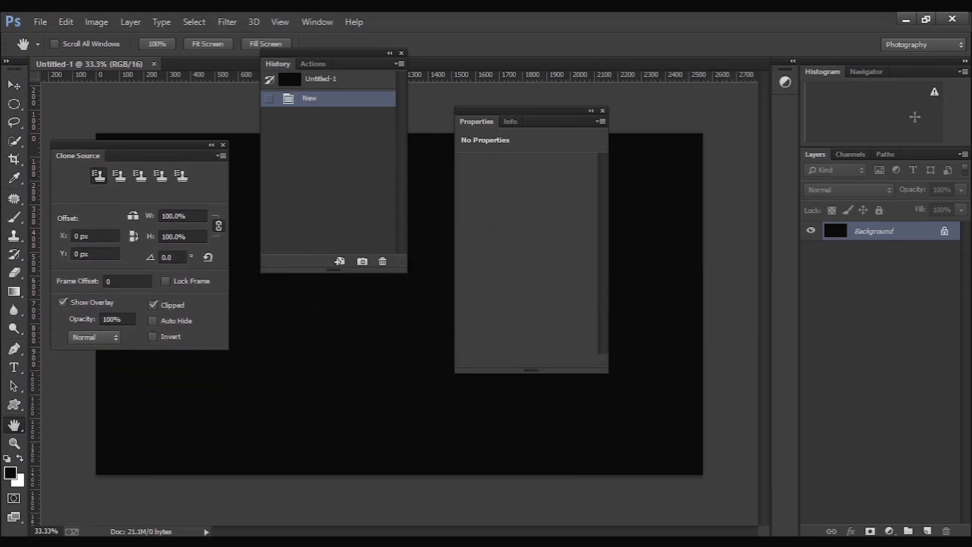
left_click(779, 83)
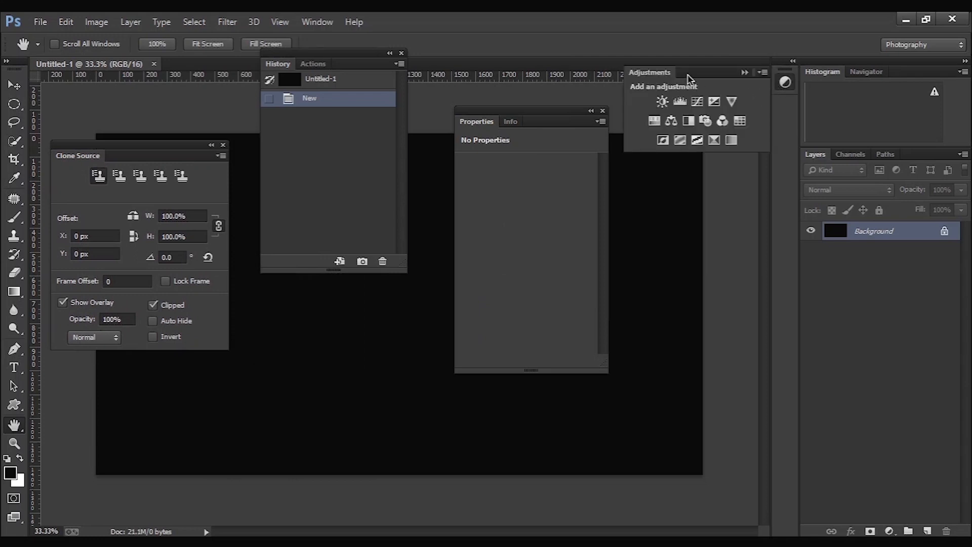
left_click_drag(698, 83, 699, 258)
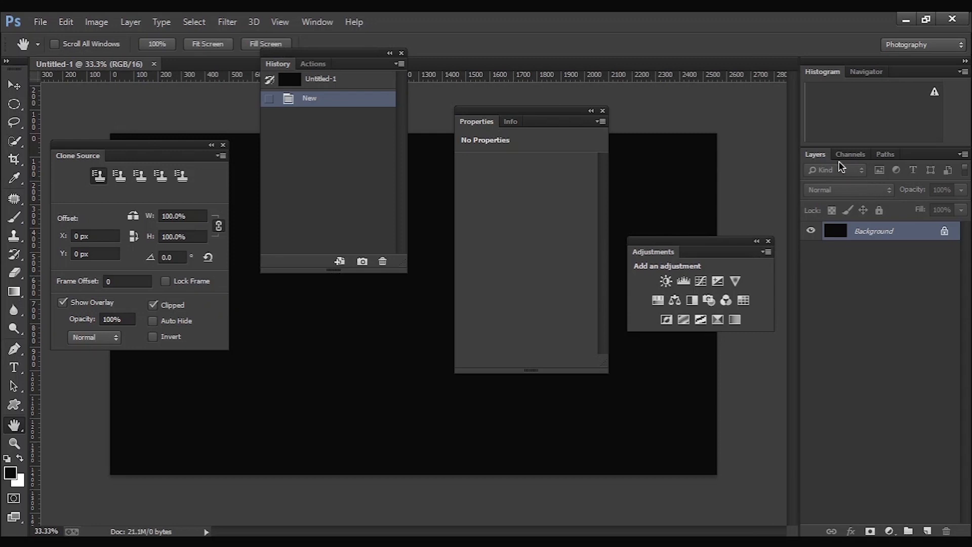
- Undock the Layers, Paths and Channels panels and place them as separate floating panels over the canvas
left_click_drag(815, 154, 284, 291)
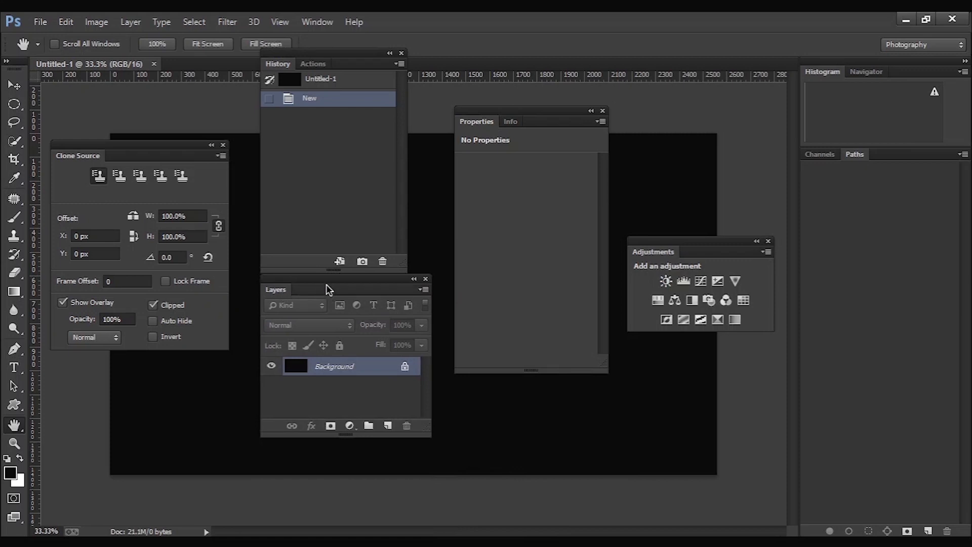
left_click_drag(334, 284, 326, 296)
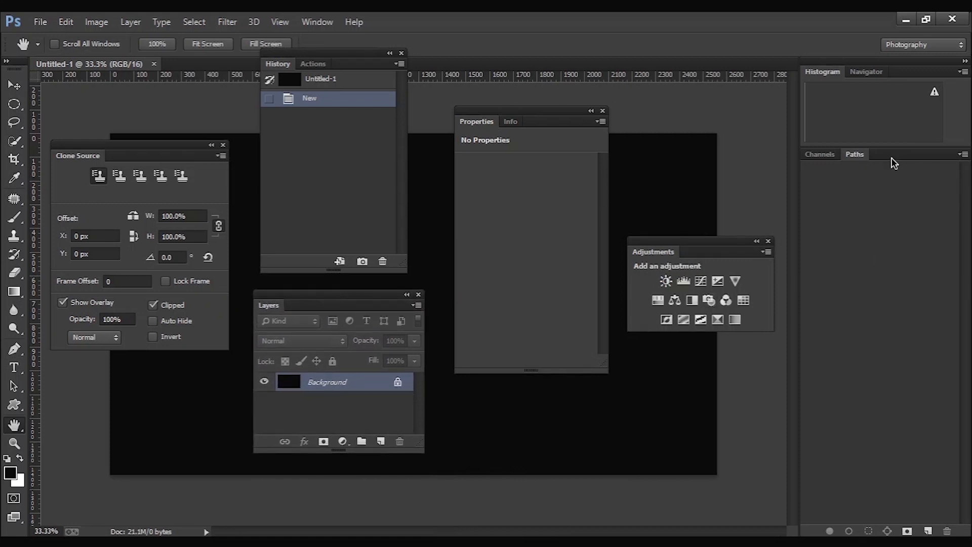
left_click_drag(863, 159, 646, 348)
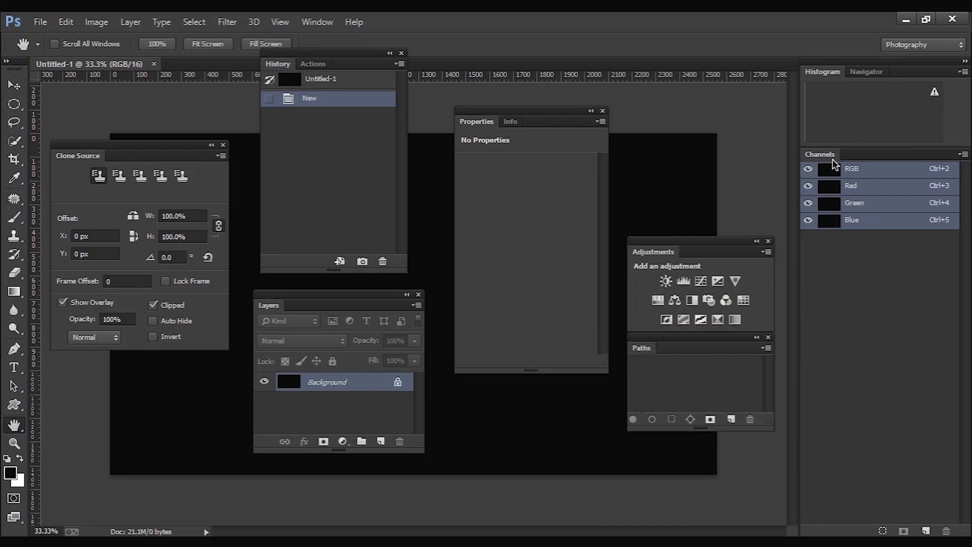
left_click_drag(827, 156, 474, 398)
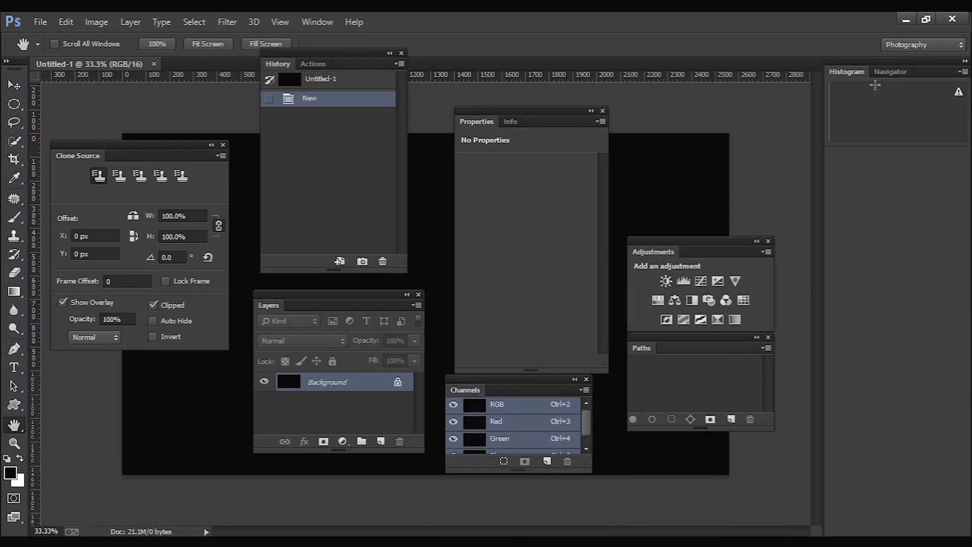
- Float the Histogram and Navigator panels over the canvas and move Navigator back to the dock area
left_click_drag(853, 76, 674, 97)
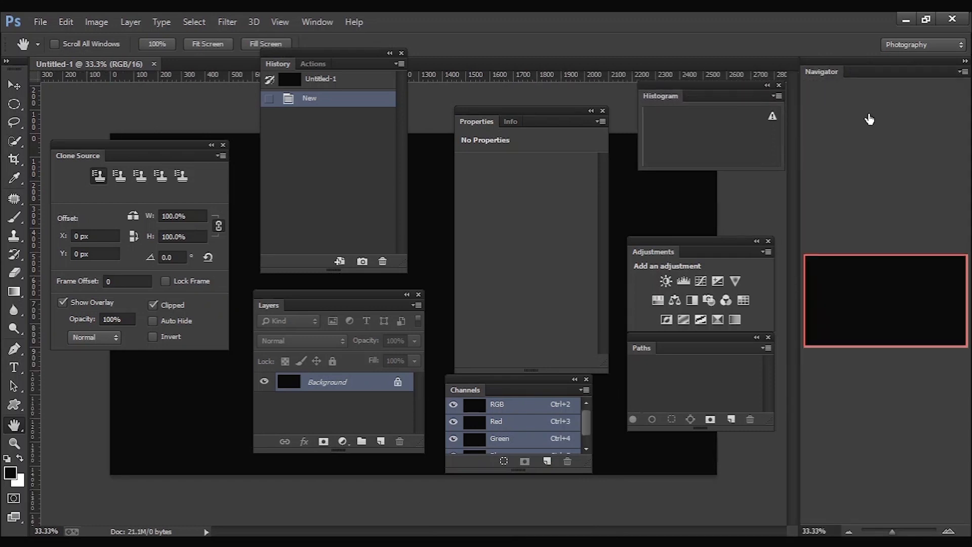
left_click_drag(840, 75, 522, 52)
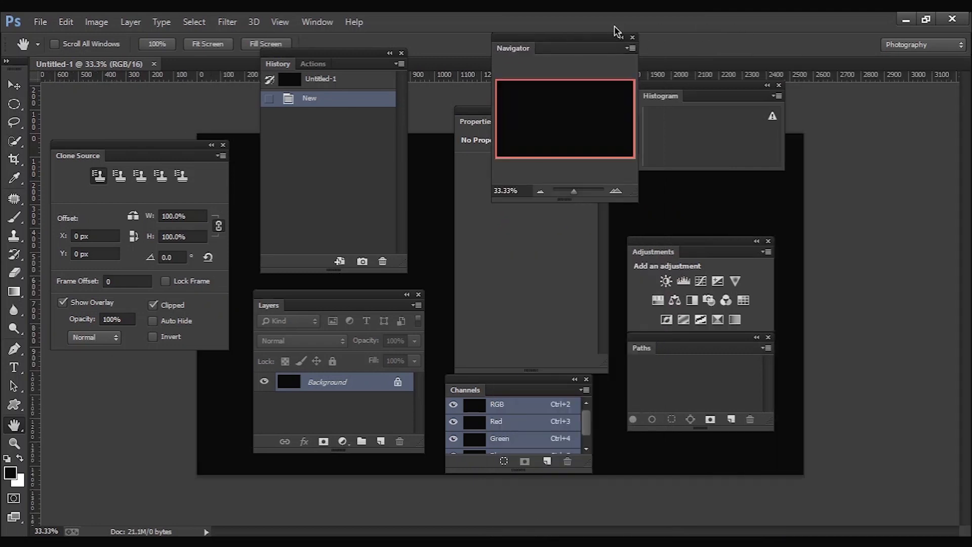
left_click_drag(616, 46, 920, 120)
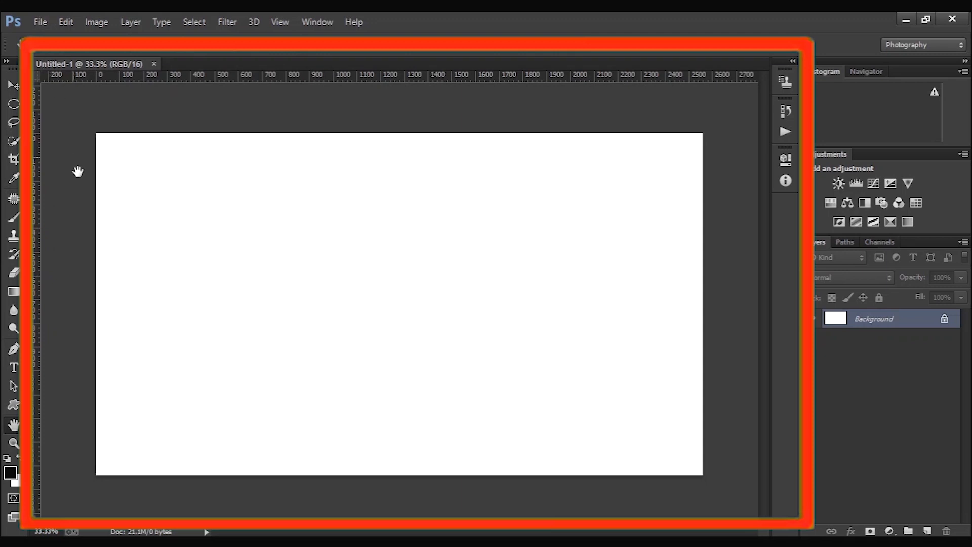
- Open several JPG photos alongside Untitled-1 and switch between the open documents to view each one
left_click(41, 22)
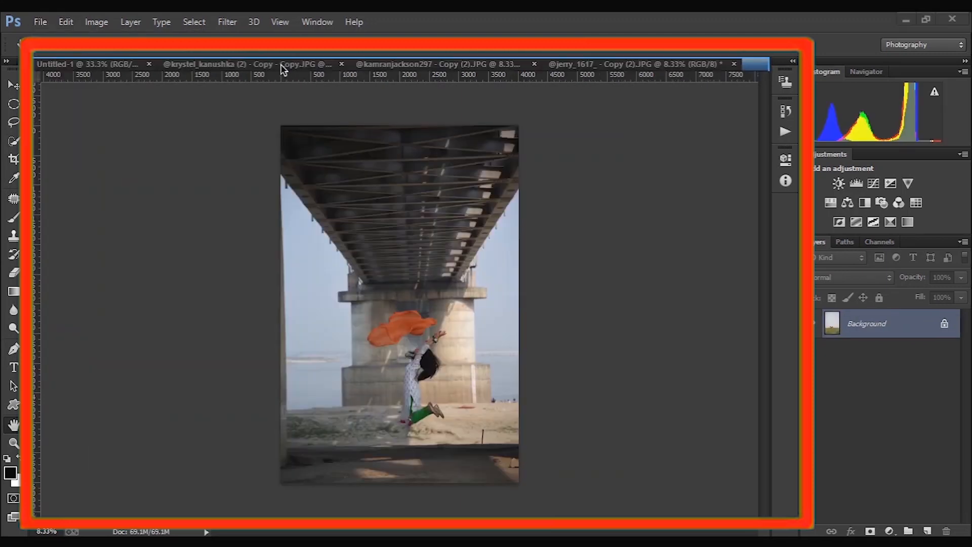
left_click(273, 71)
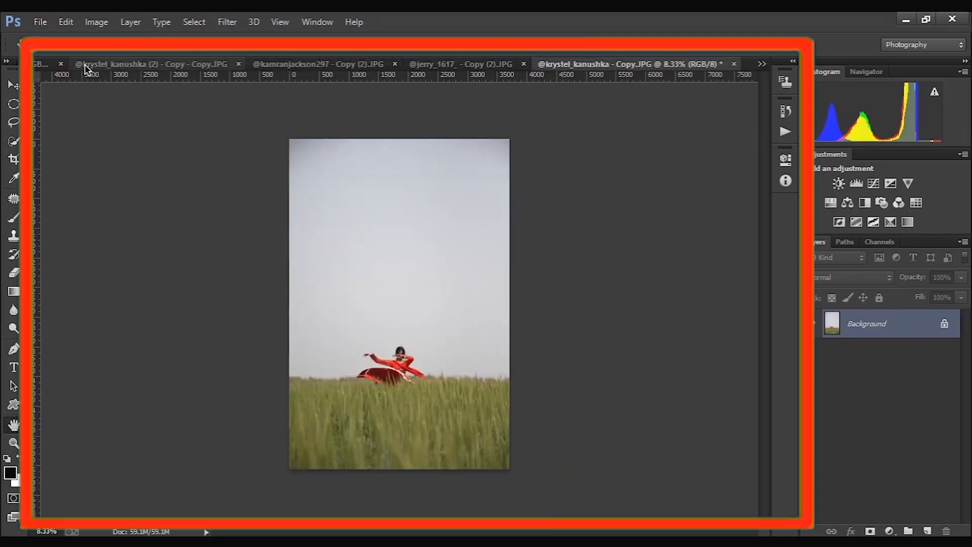
left_click(48, 65)
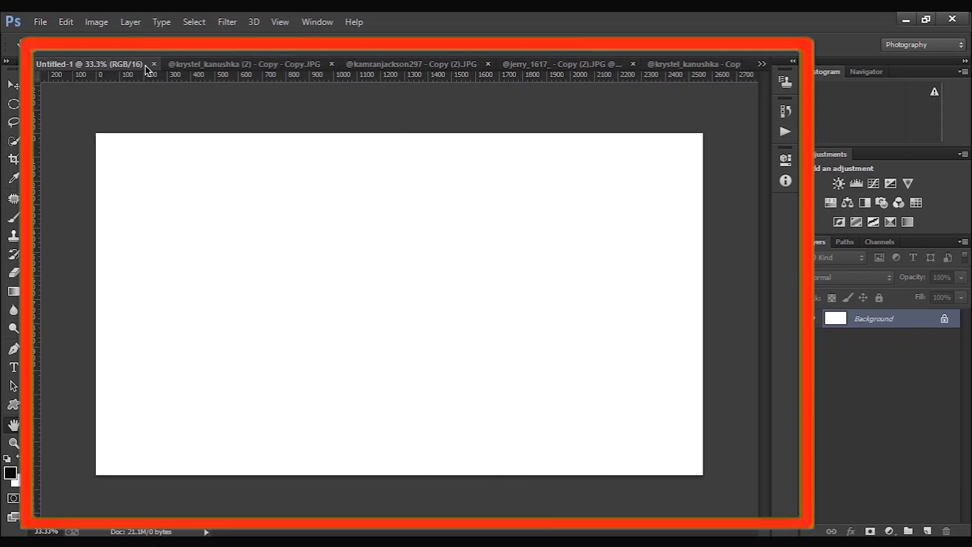
left_click(197, 65)
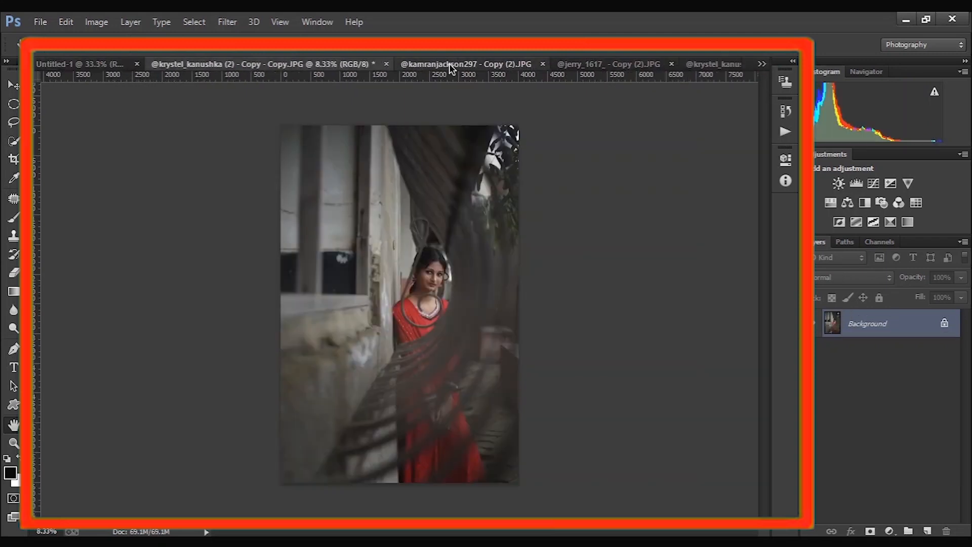
left_click(448, 64)
left_click(614, 64)
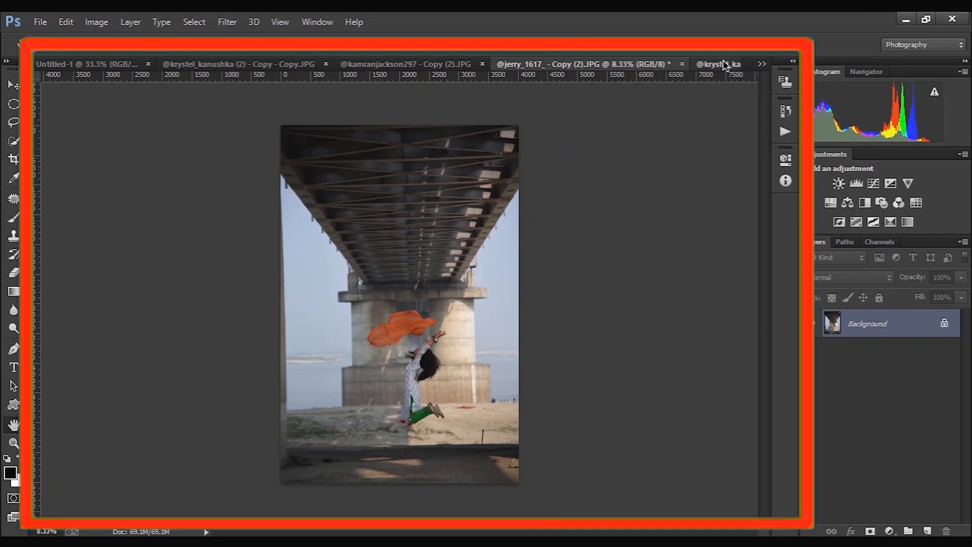
left_click(716, 64)
left_click(762, 65)
left_click(712, 100)
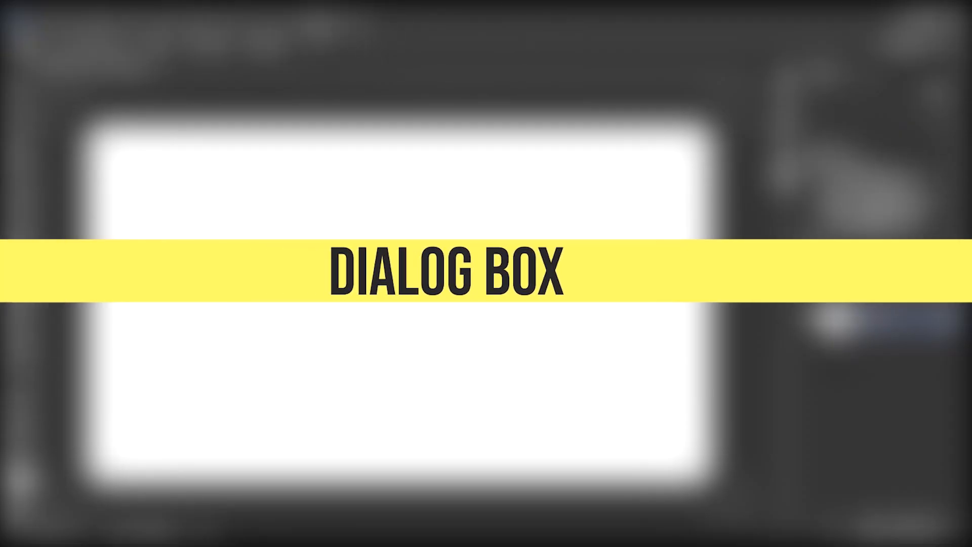
- Apply a Gaussian Blur with a 40.1-pixel radius to the Background layer of Untitled-1
left_click(317, 22)
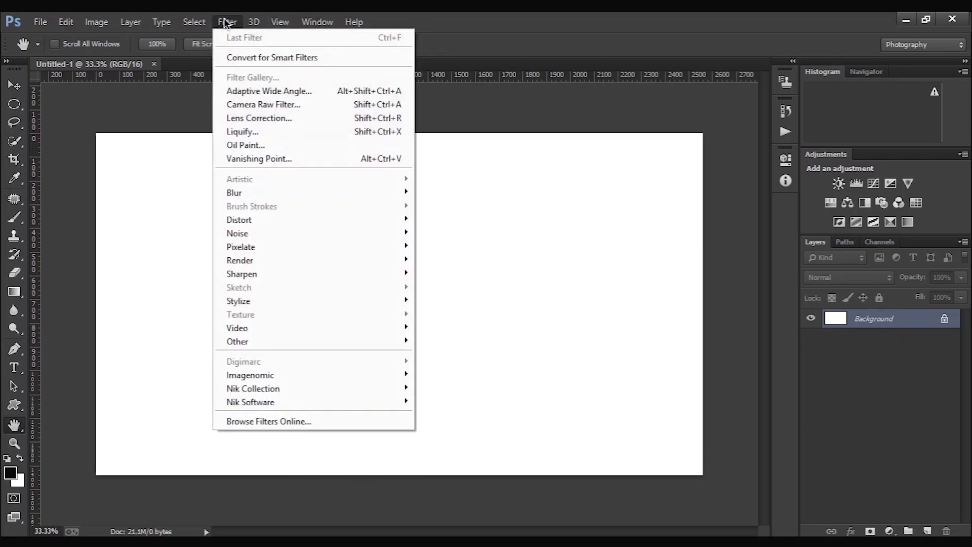
left_click(226, 22)
left_click(226, 22)
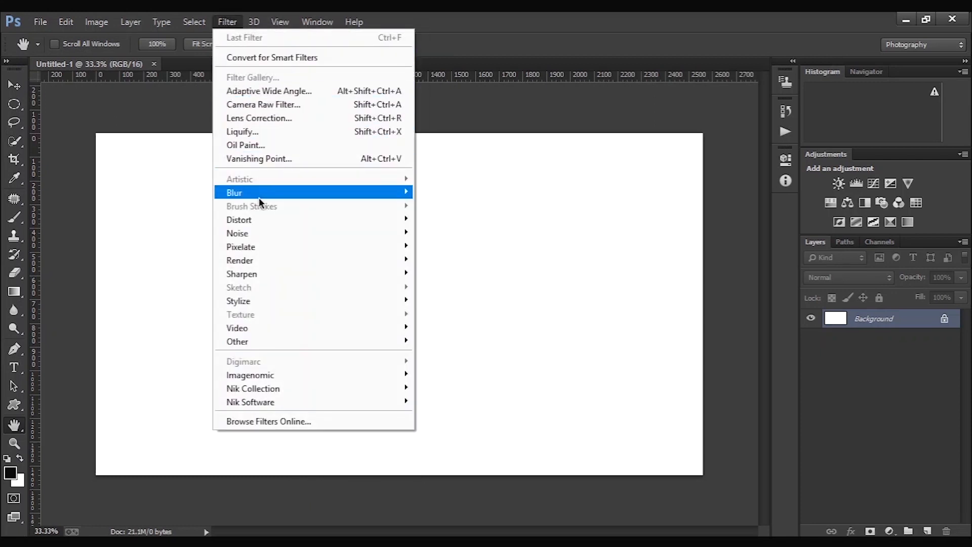
mouse_move(272, 198)
left_click(478, 292)
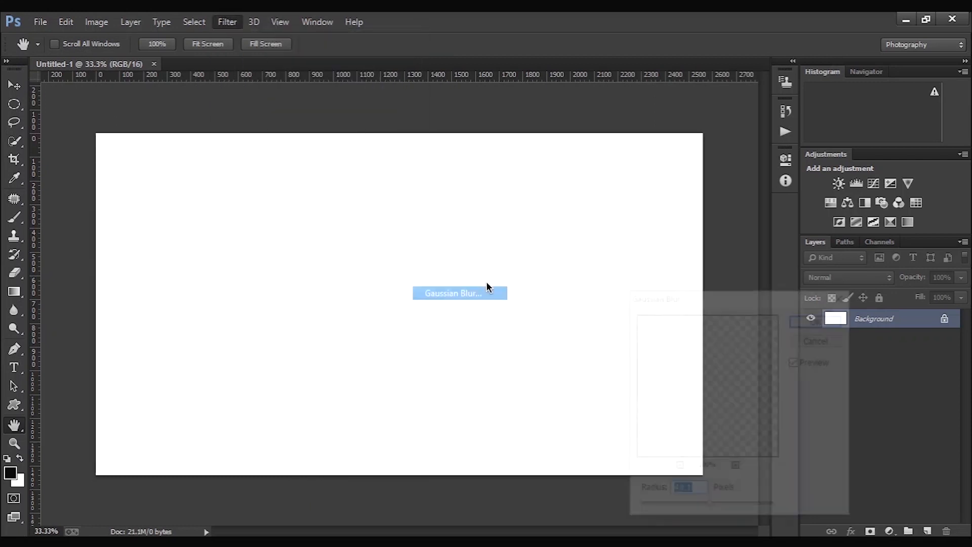
left_click_drag(790, 297, 317, 140)
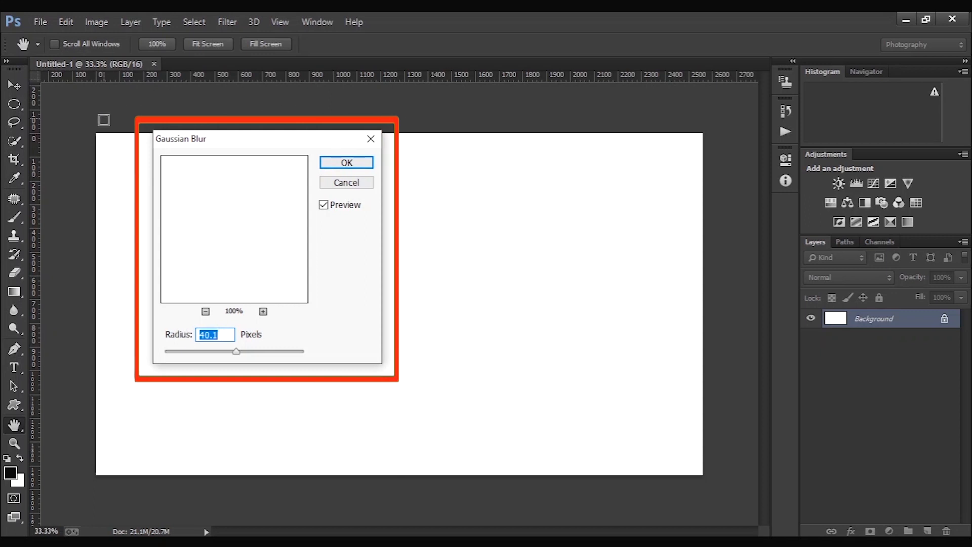
left_click(347, 163)
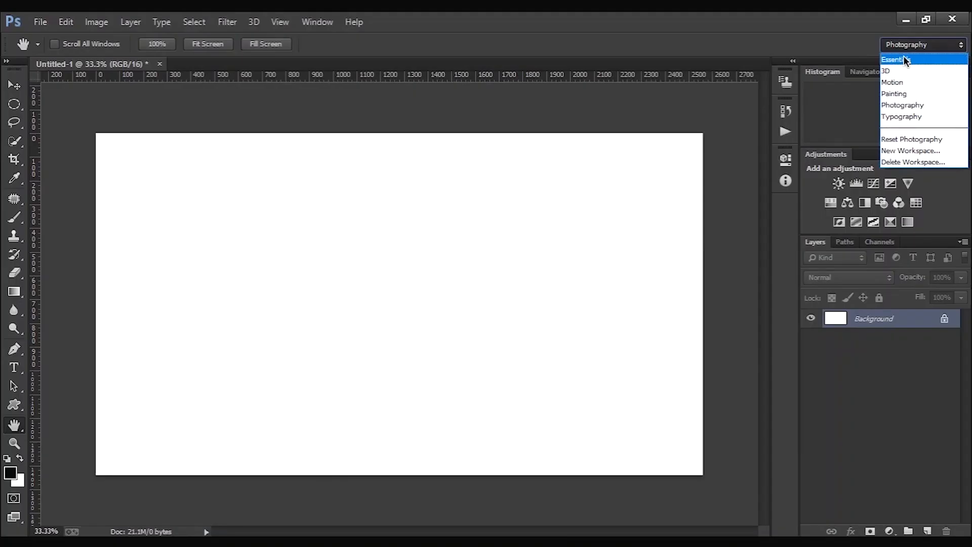
- Switch the workspace to Essentials and then to Motion to view their panel layouts
left_click(905, 60)
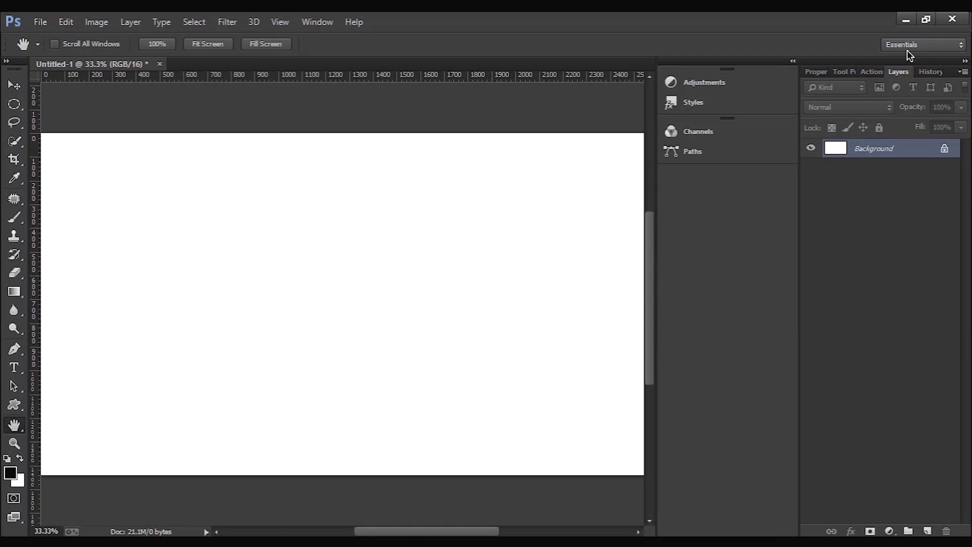
left_click(907, 45)
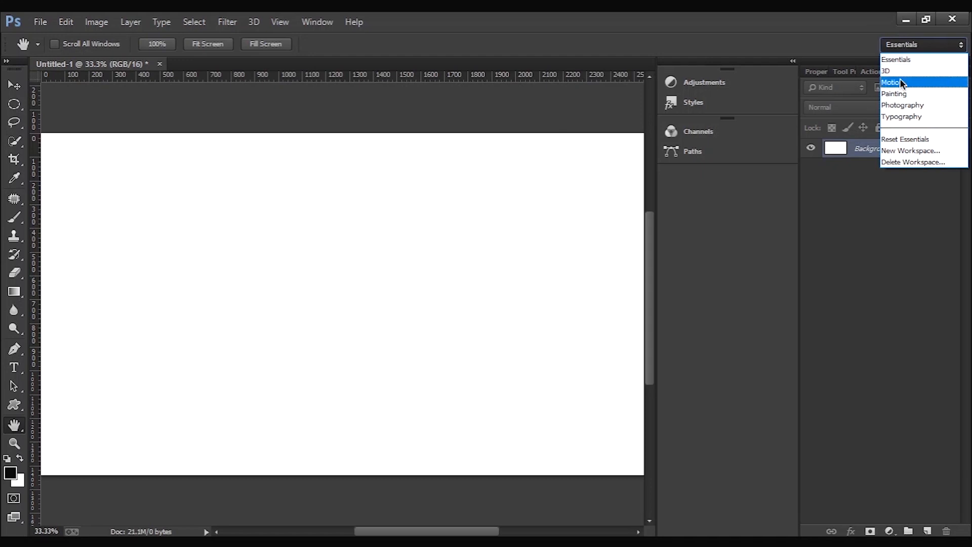
left_click(901, 83)
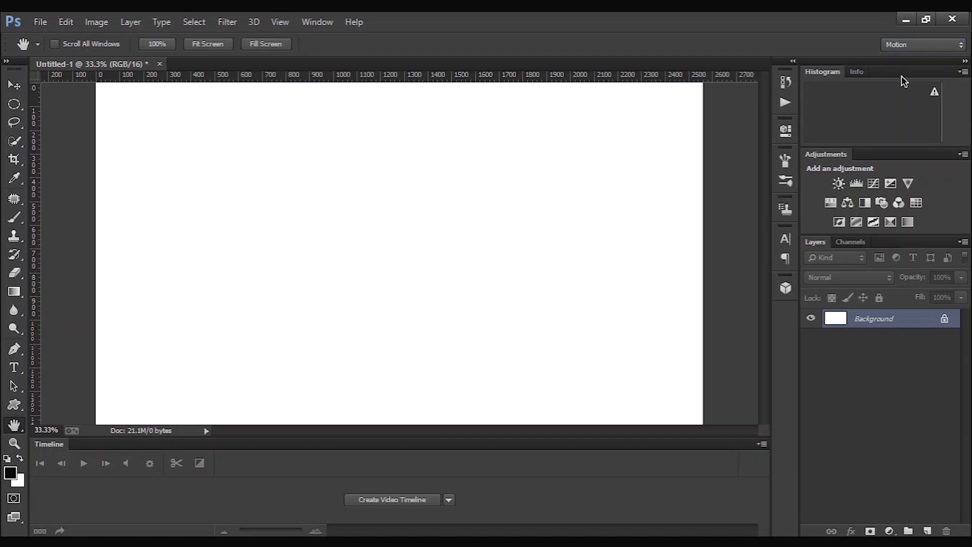
- Switch the workspace to Painting and then to Photography to compare their panel layouts
left_click(906, 44)
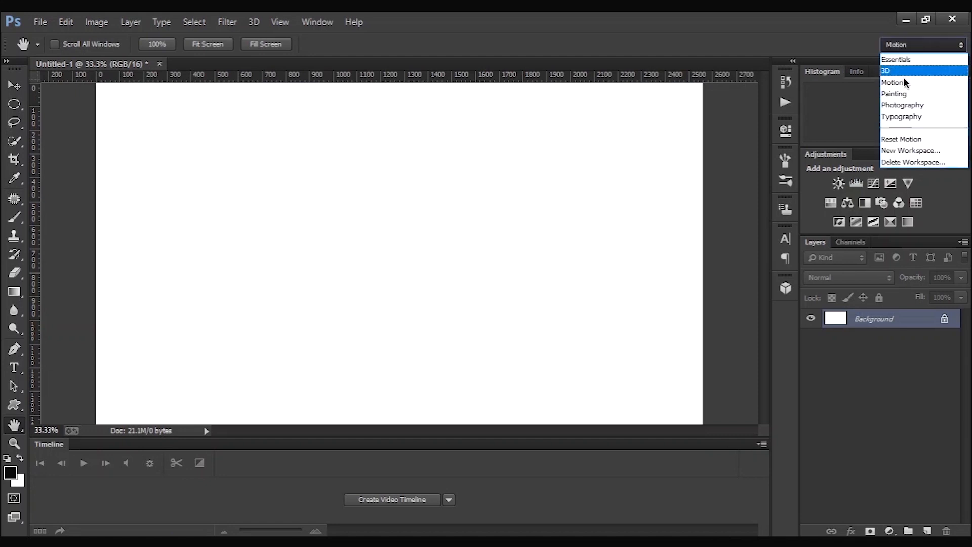
left_click(910, 94)
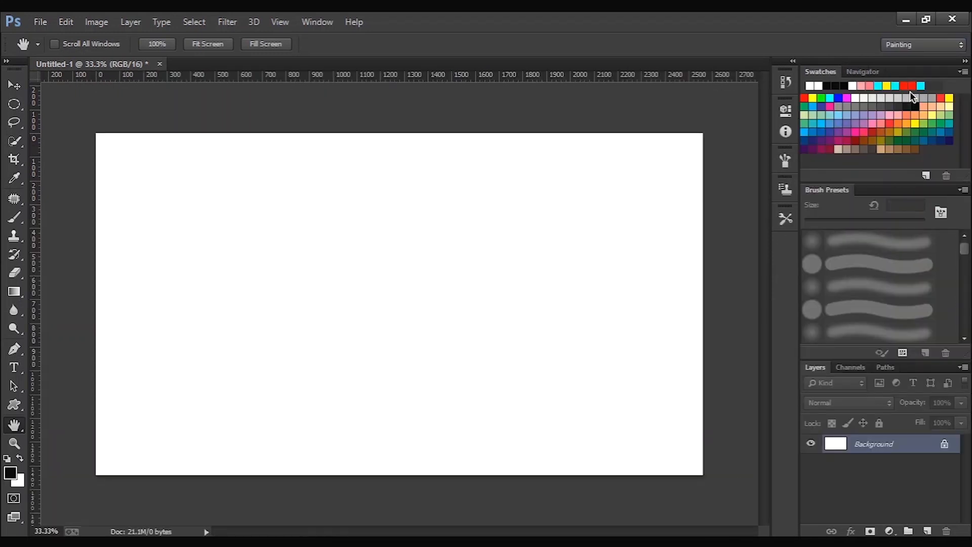
left_click(907, 45)
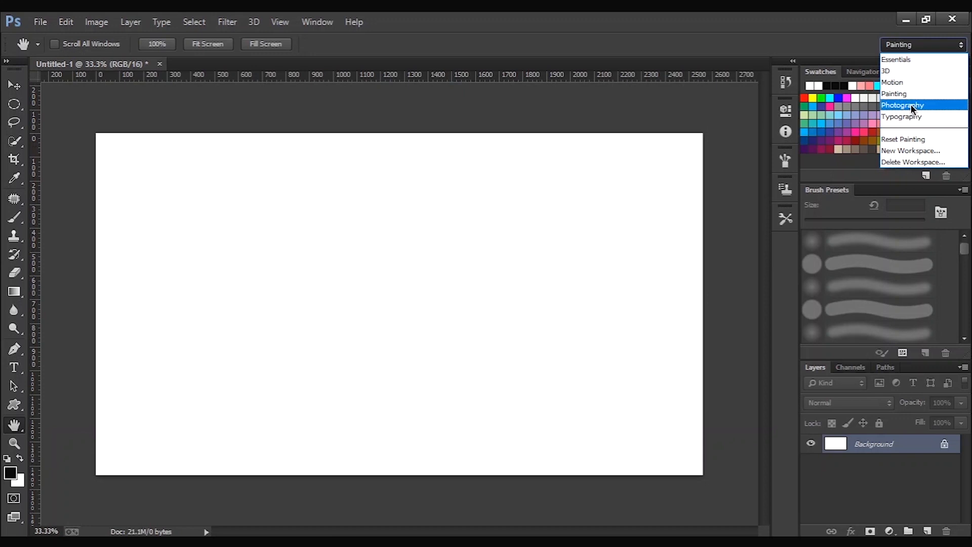
left_click(911, 104)
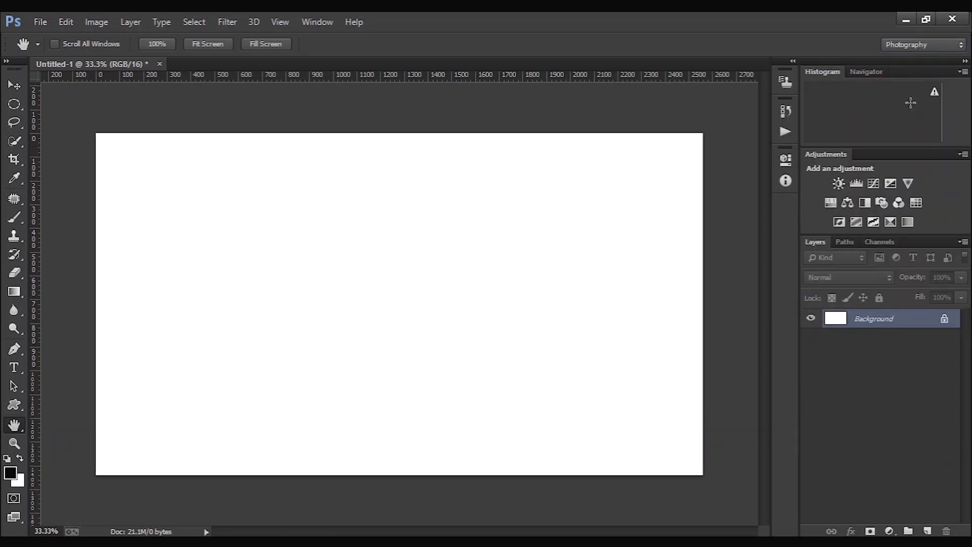
- Switch to the Typography workspace and review the list of available workspaces
left_click(910, 43)
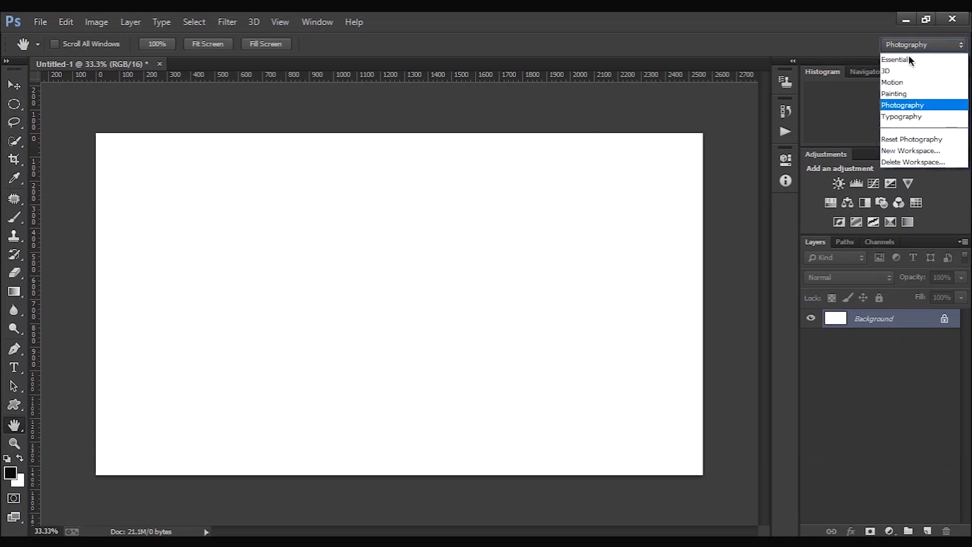
left_click(910, 119)
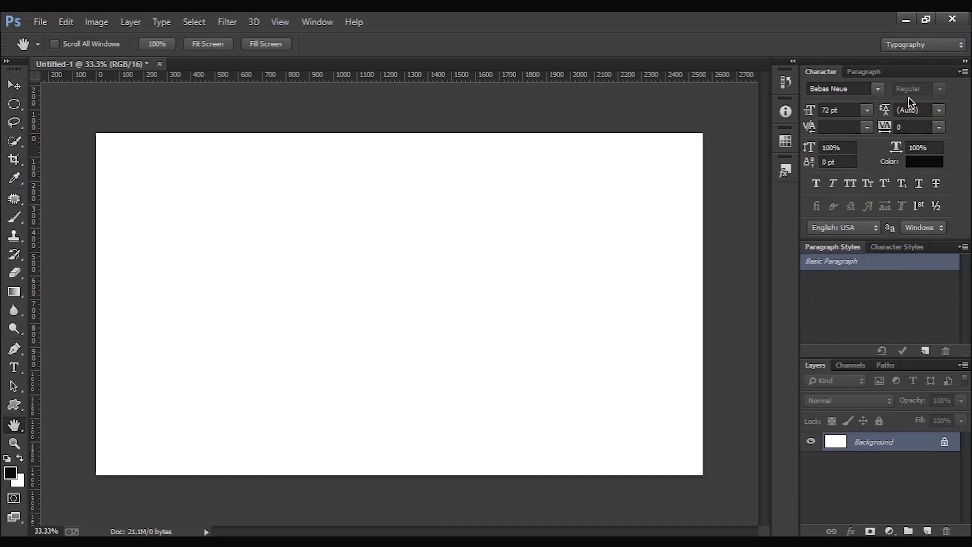
left_click(916, 47)
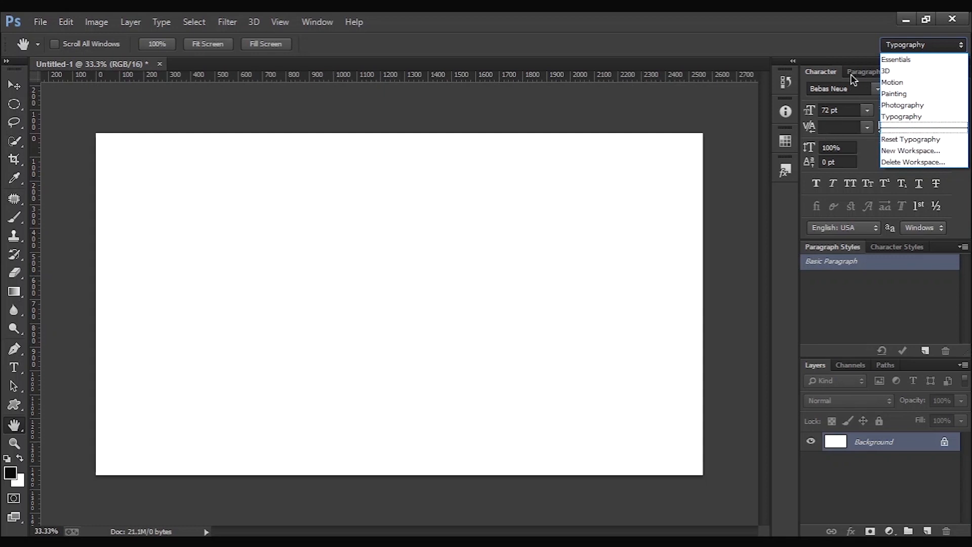
left_click(738, 109)
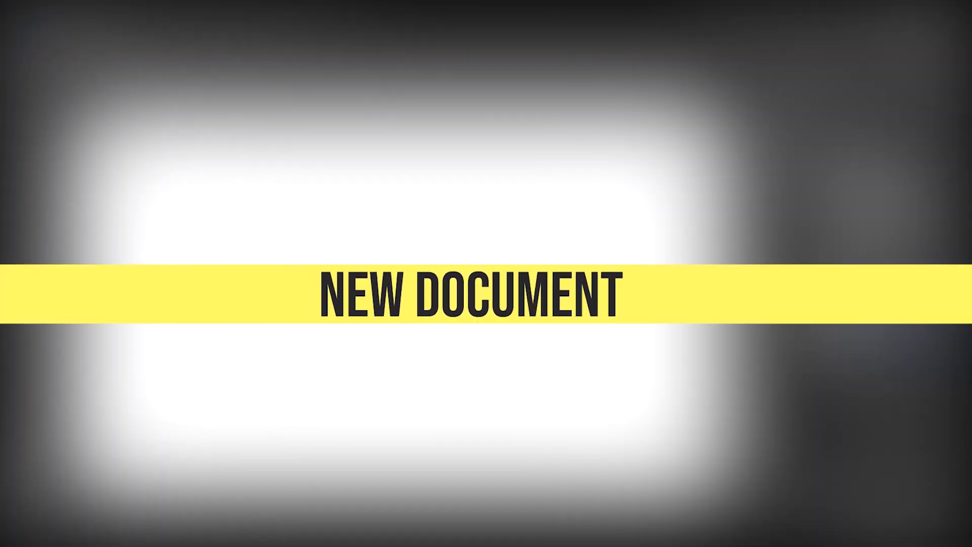
- Start a new document and review the units for width, height and resolution and the available bit depths
left_click(41, 22)
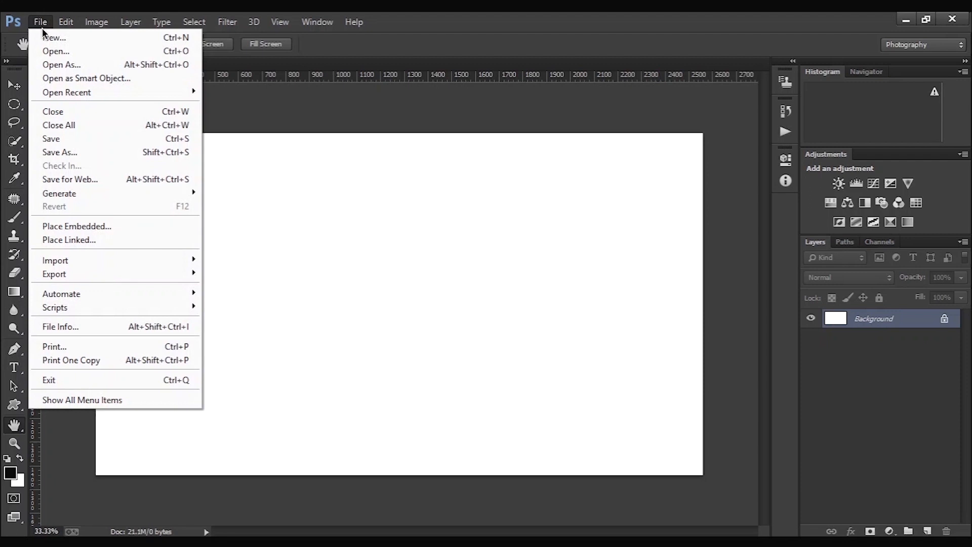
left_click(45, 37)
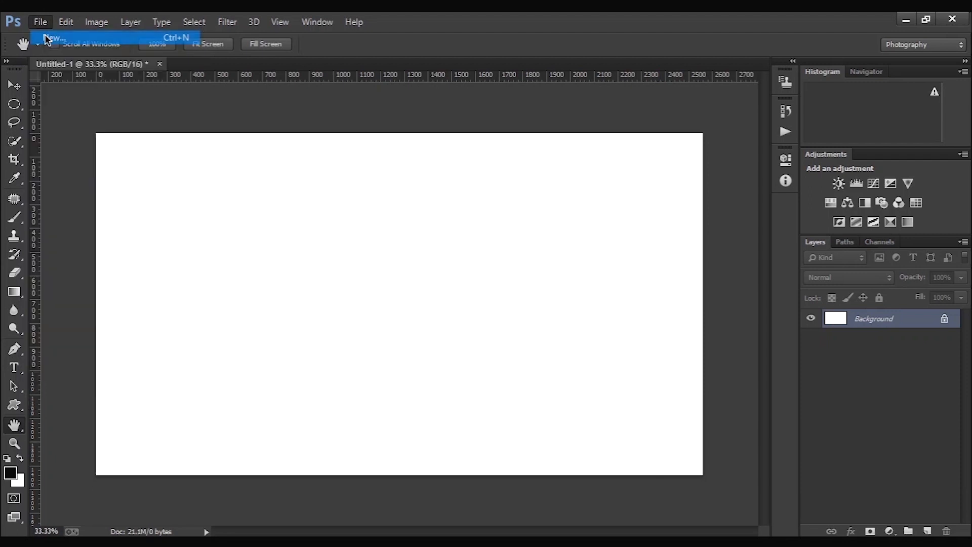
left_click_drag(560, 211, 358, 135)
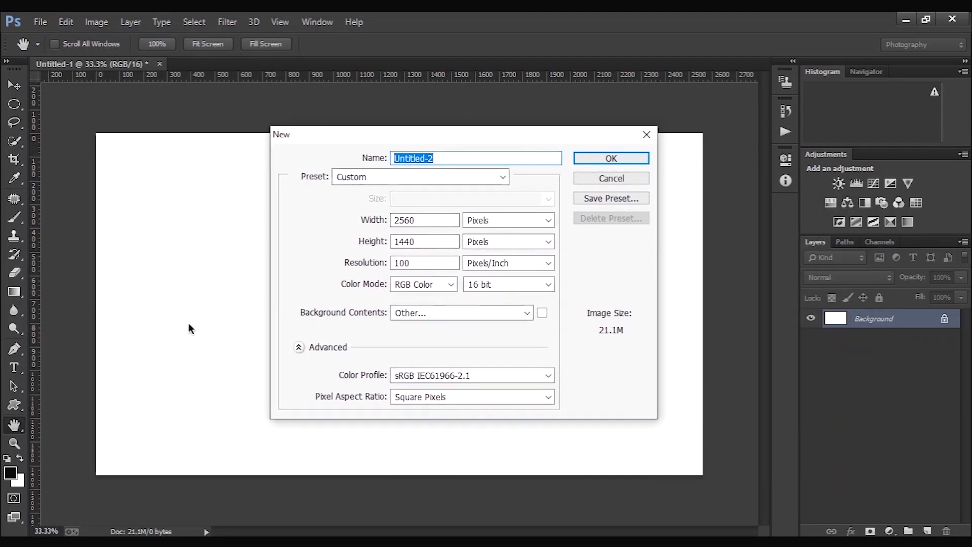
left_click(486, 221)
left_click(485, 225)
left_click(486, 240)
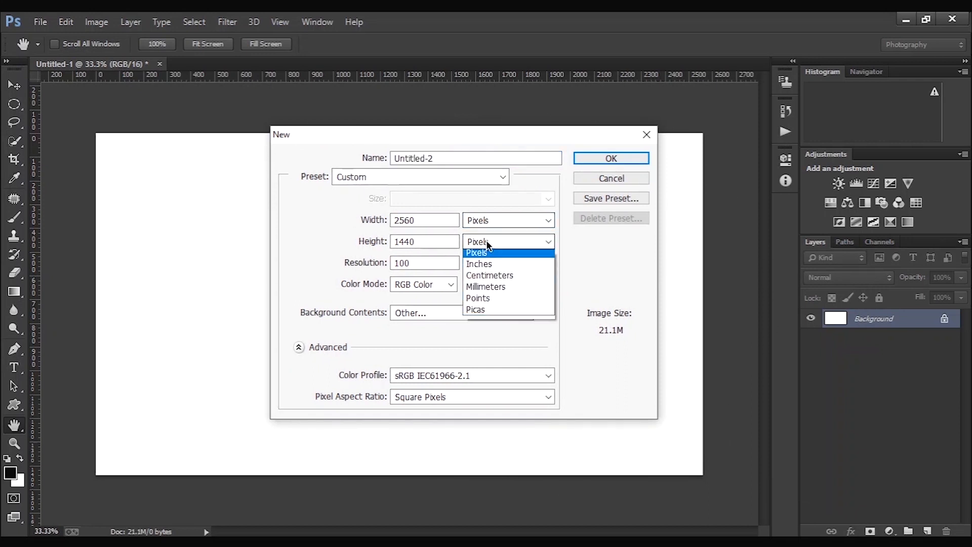
left_click(486, 241)
left_click(502, 262)
left_click(503, 264)
left_click(501, 283)
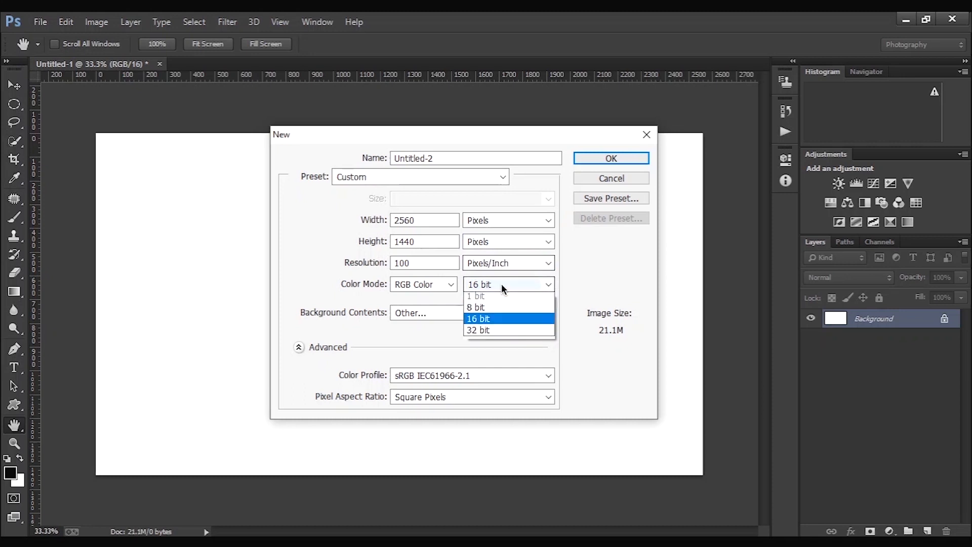
left_click(501, 284)
- Create the 2560 × 1440 pixel document with White background contents, sRGB IEC61966-2.1 and Square Pixels, and dock it as a tab
left_click(496, 312)
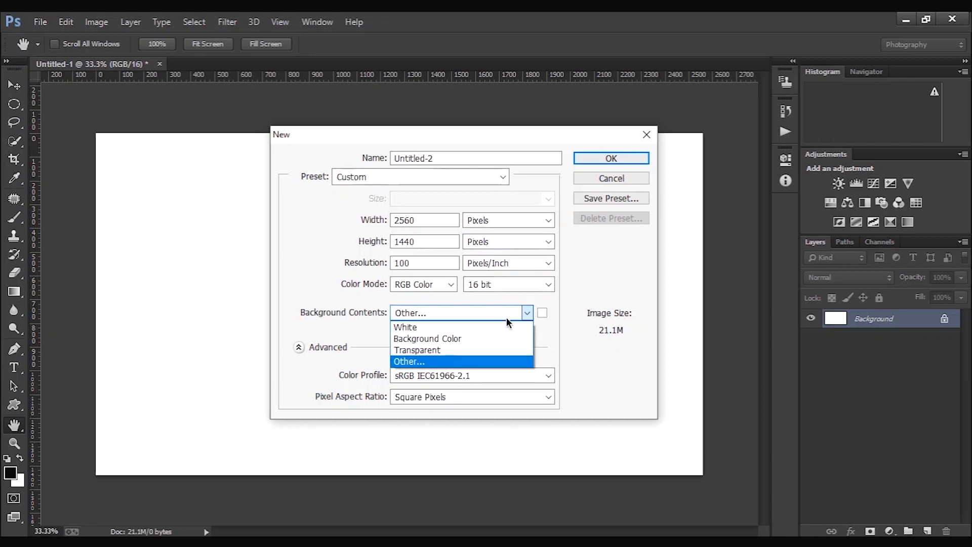
left_click(501, 327)
left_click(518, 374)
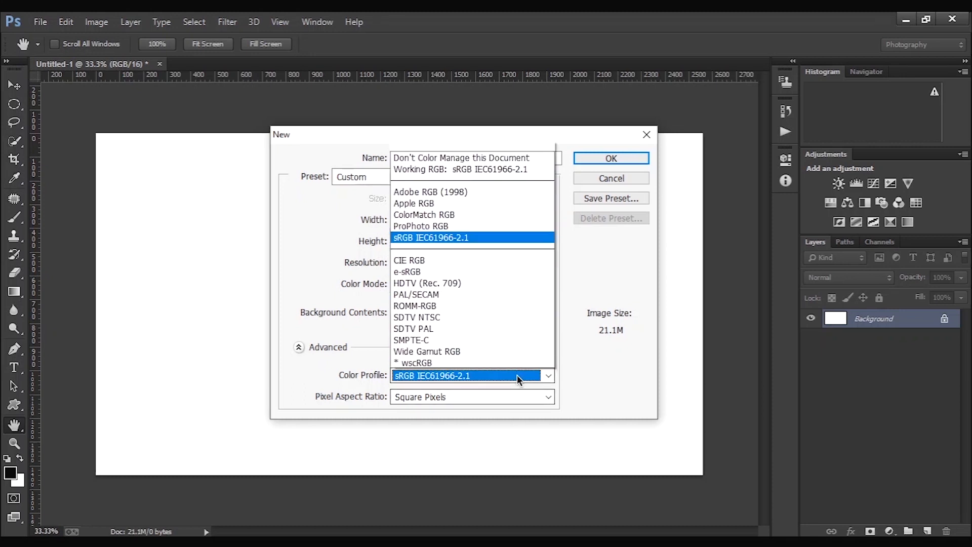
left_click(472, 374)
left_click(469, 396)
left_click(468, 396)
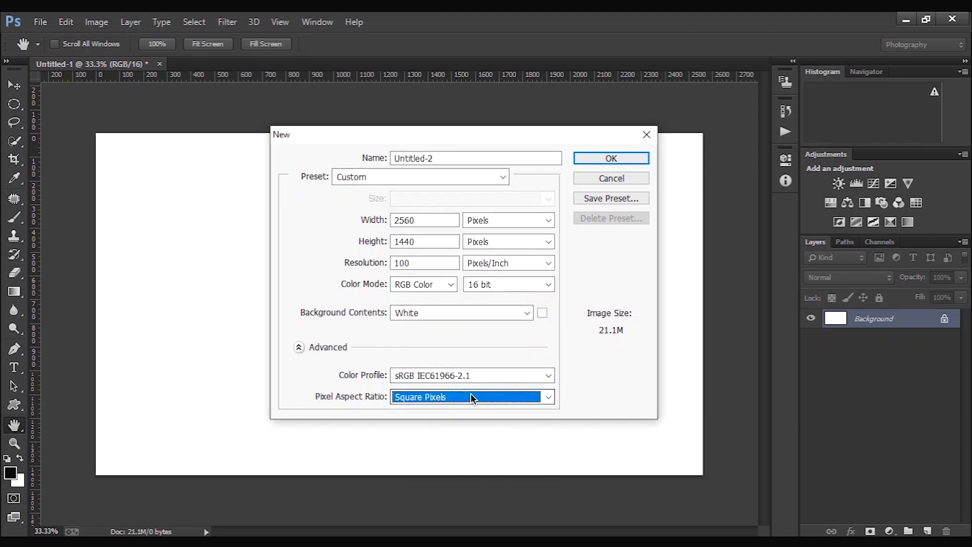
left_click(588, 163)
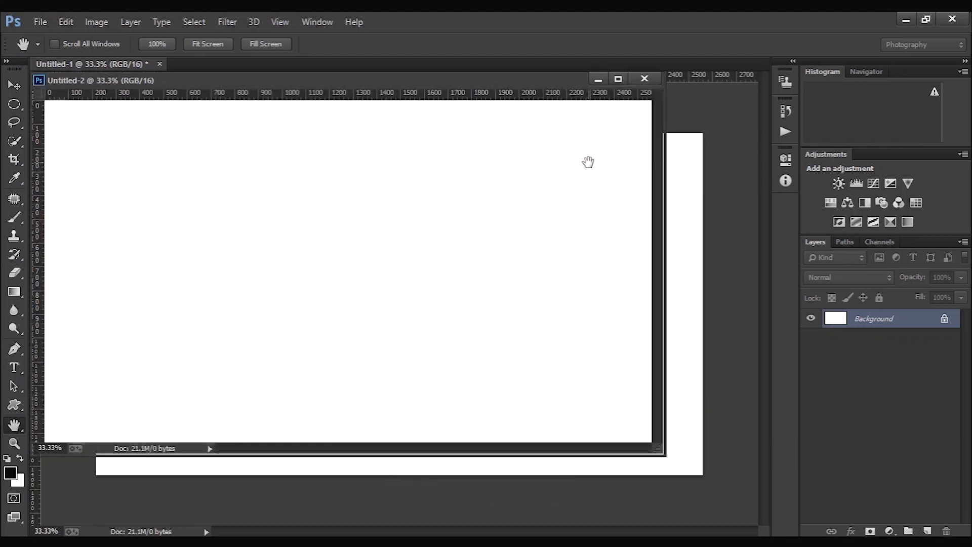
left_click_drag(471, 81, 527, 66)
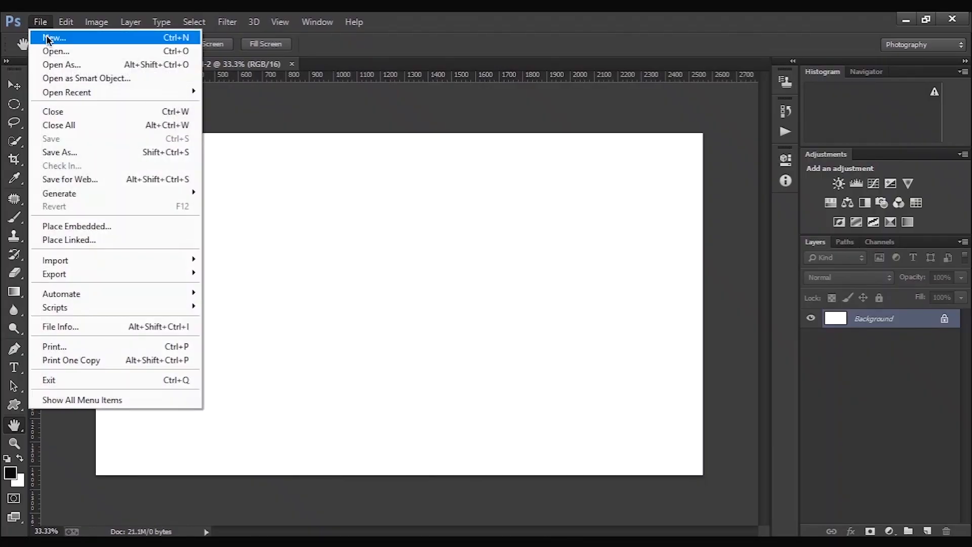
- Start another new document, clear and restore its width value, and select its height value
left_click(48, 38)
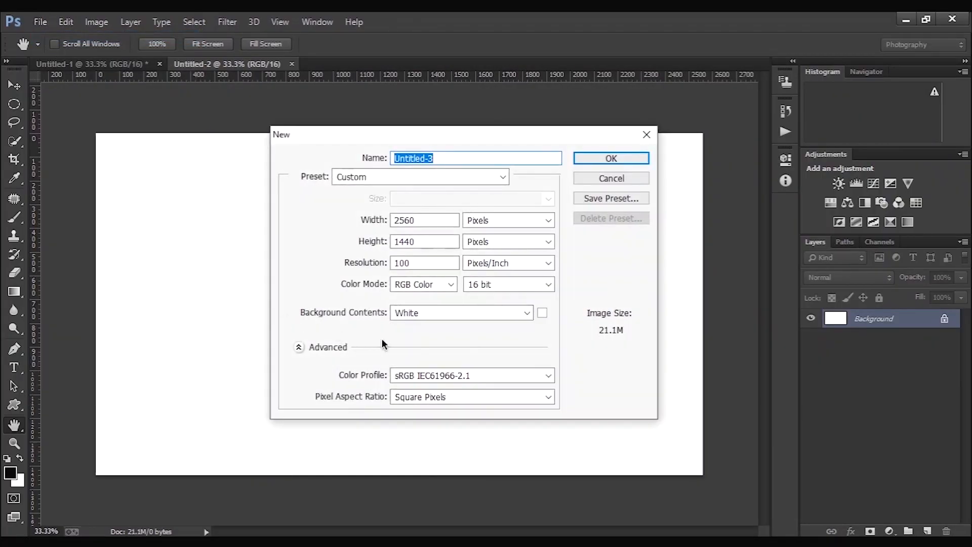
double_click(430, 220)
key("BackSpace")
key("ctrl+z")
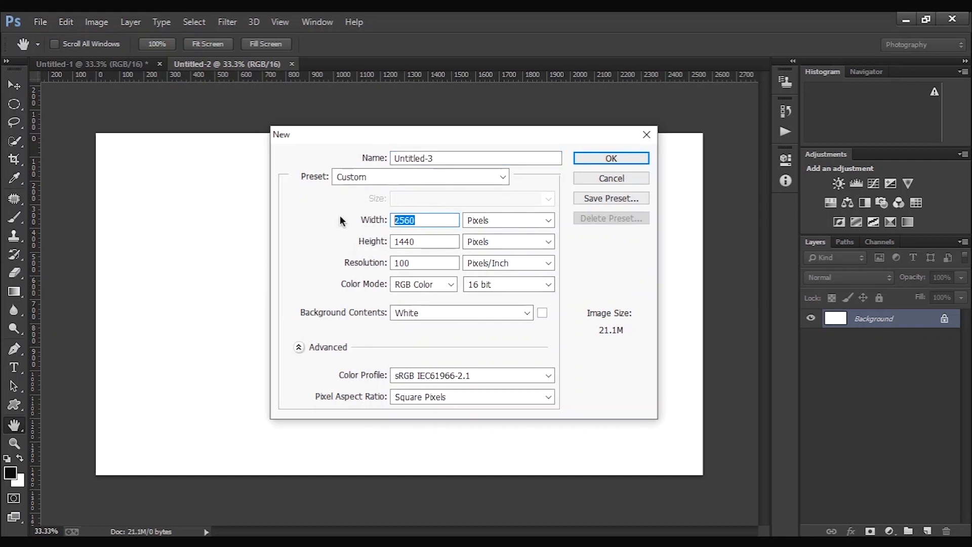
double_click(435, 241)
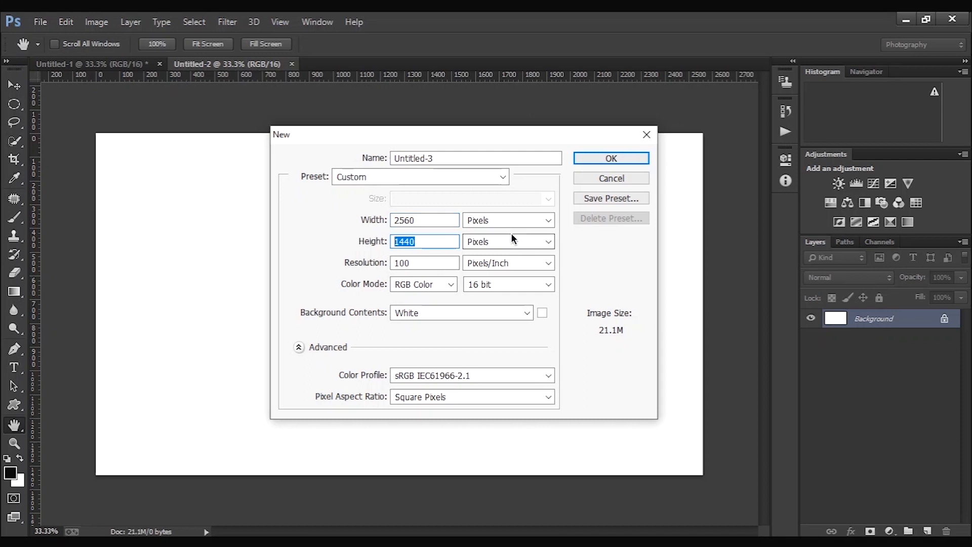
- Review the width and height units, keep both in Pixels, and create the document as a docked tab
left_click(549, 221)
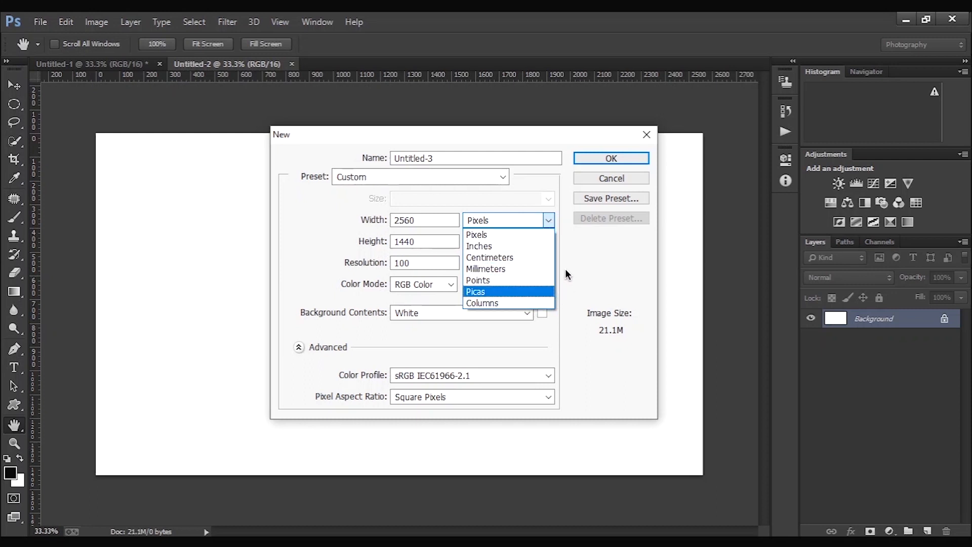
left_click(572, 247)
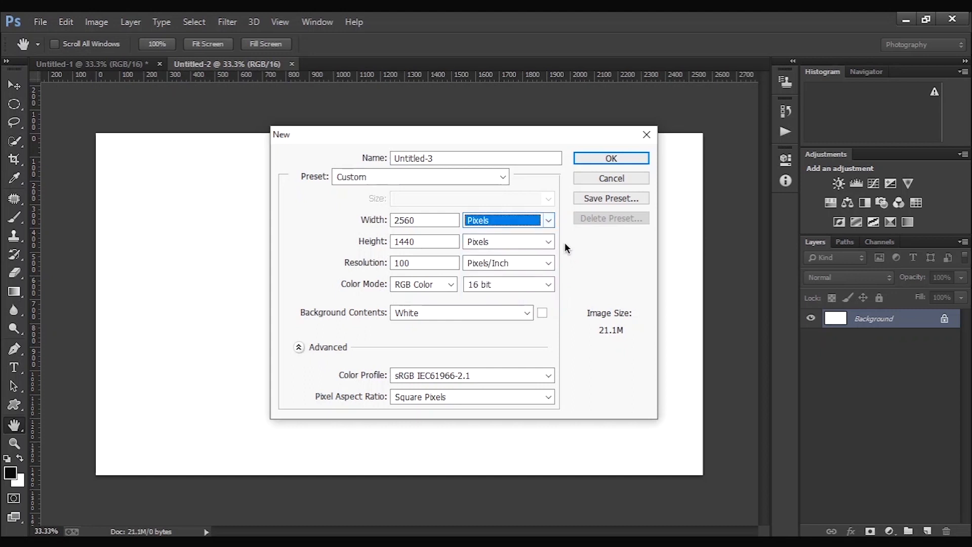
left_click(552, 242)
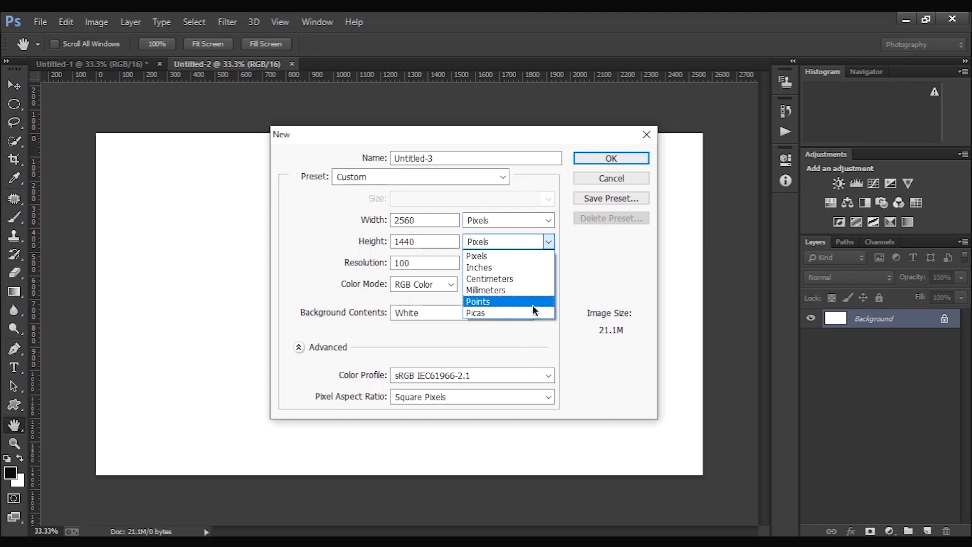
left_click(583, 282)
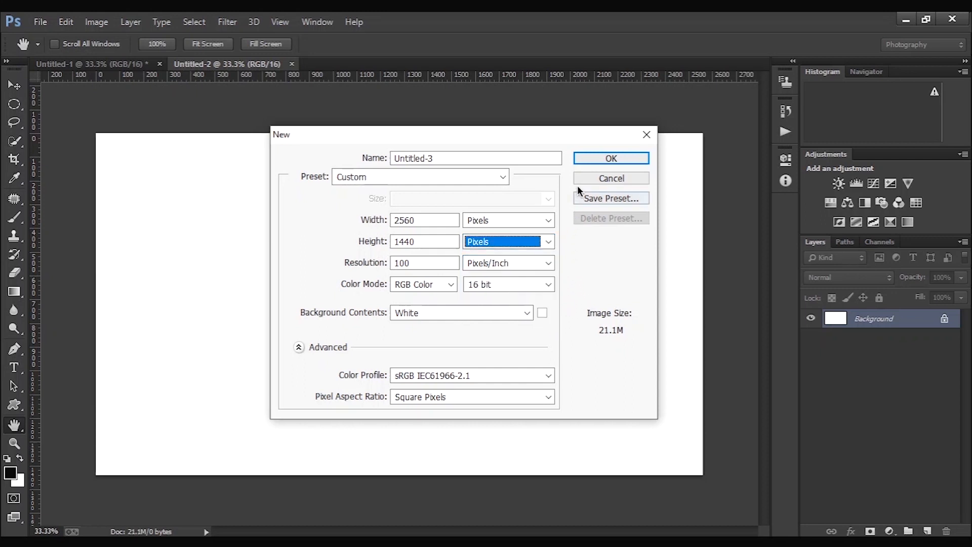
left_click(582, 163)
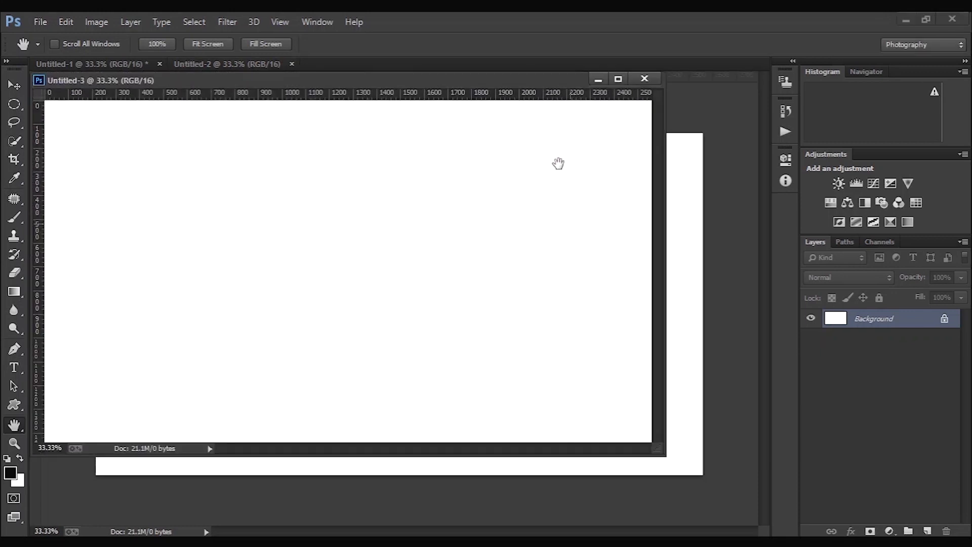
left_click_drag(508, 82, 551, 67)
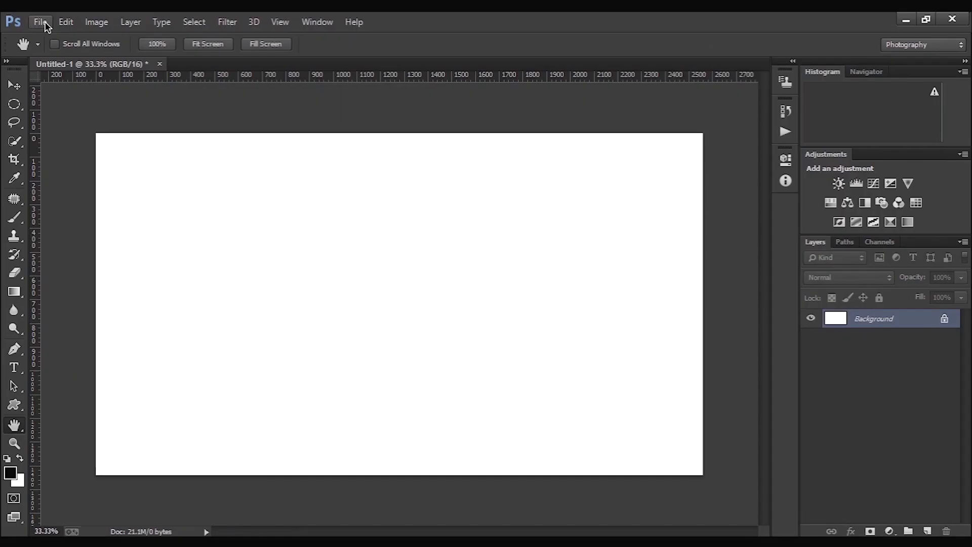
- Start a new document, review the resolution units, keep 100 Pixels/Inch, and create it as a docked tab
left_click(41, 22)
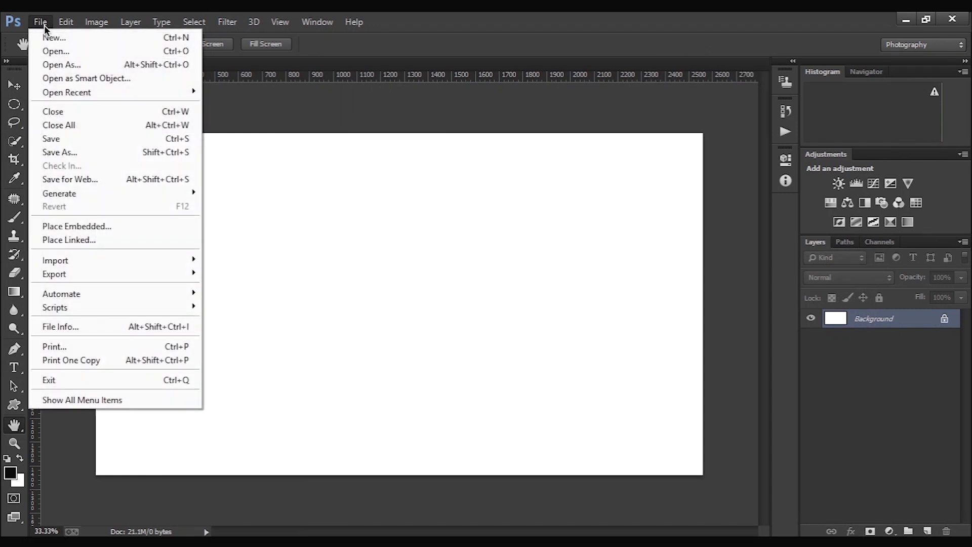
left_click(48, 38)
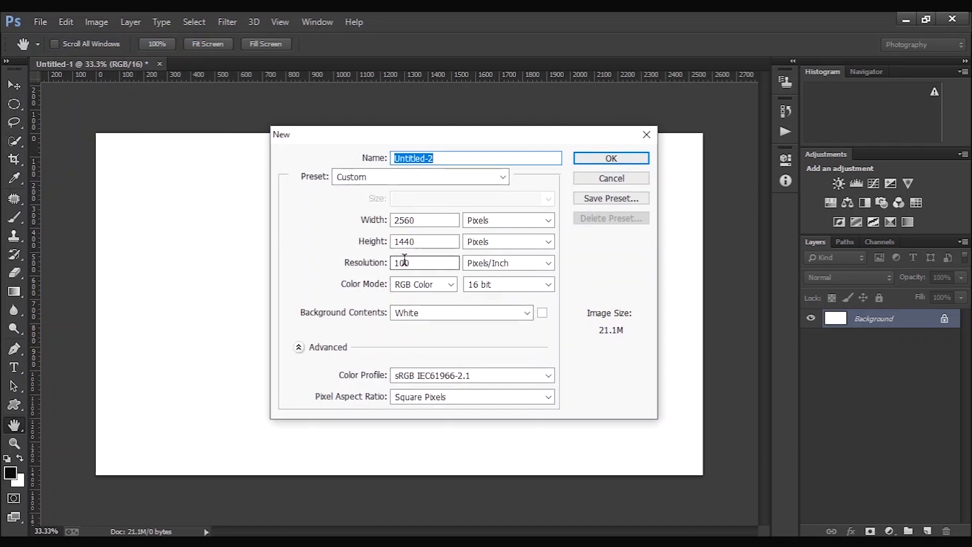
left_click_drag(392, 260, 417, 261)
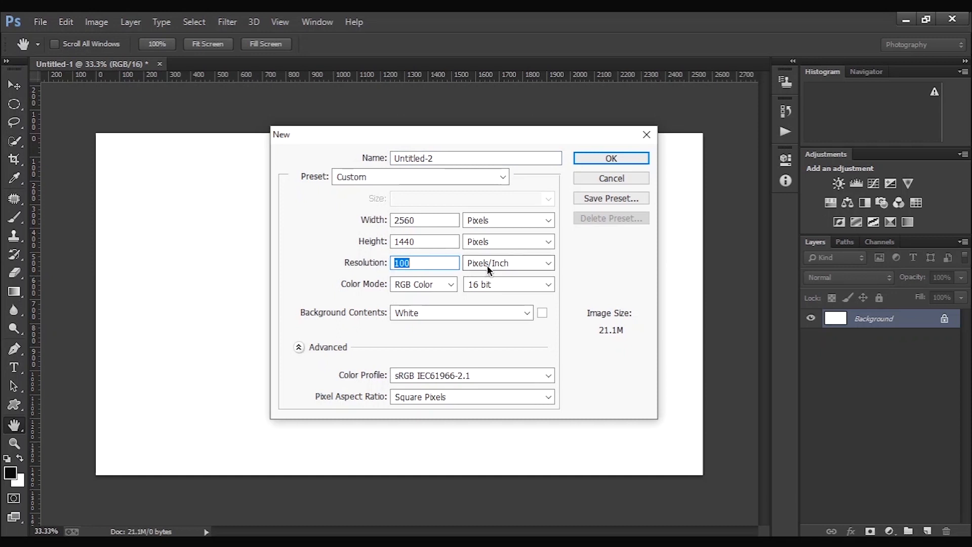
left_click(500, 266)
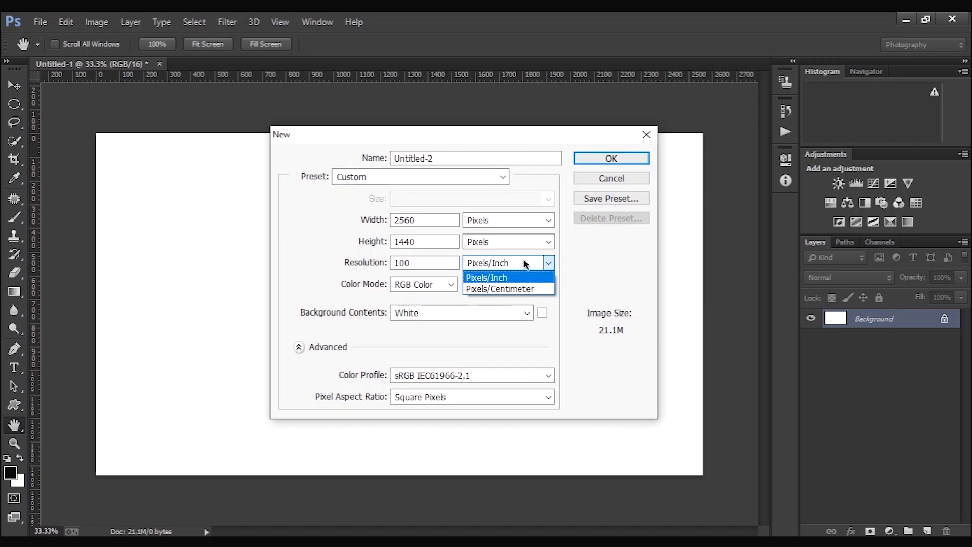
left_click(590, 153)
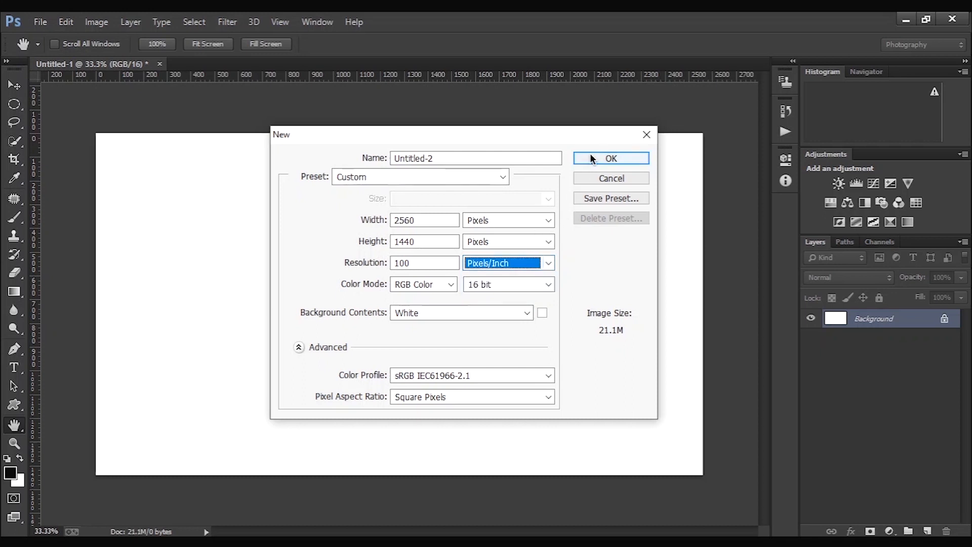
left_click(591, 155)
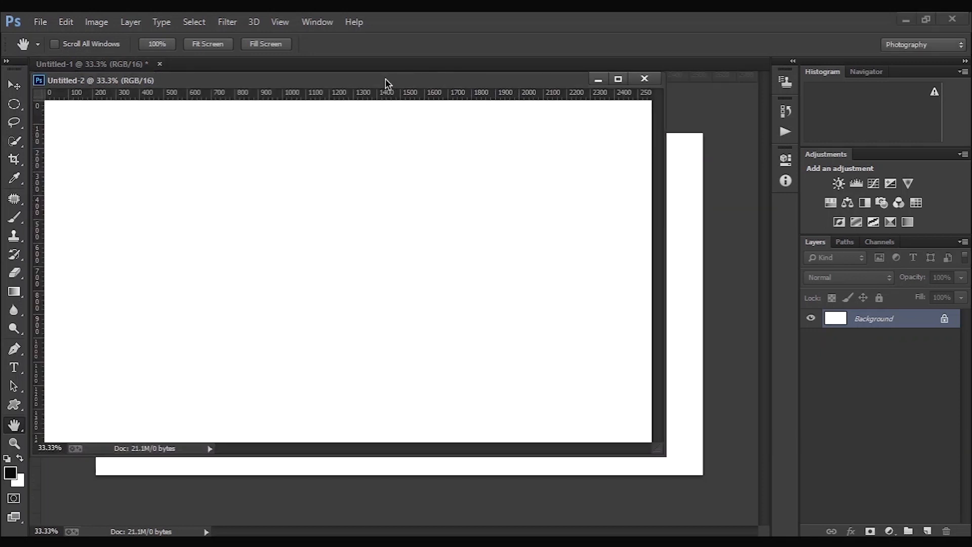
left_click_drag(386, 78, 408, 62)
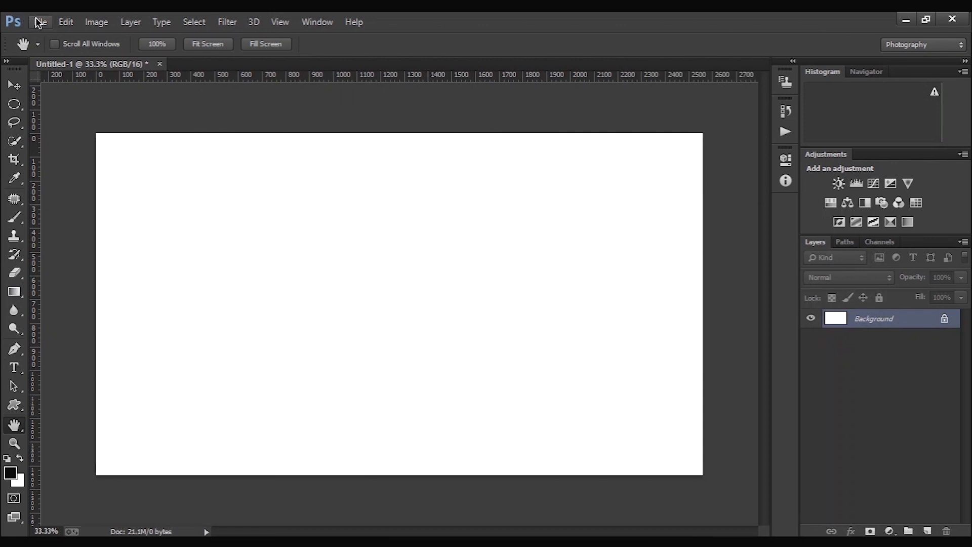
- Start another new document, review the available color modes, keep RGB Color, and create it as a docked tab
left_click(39, 22)
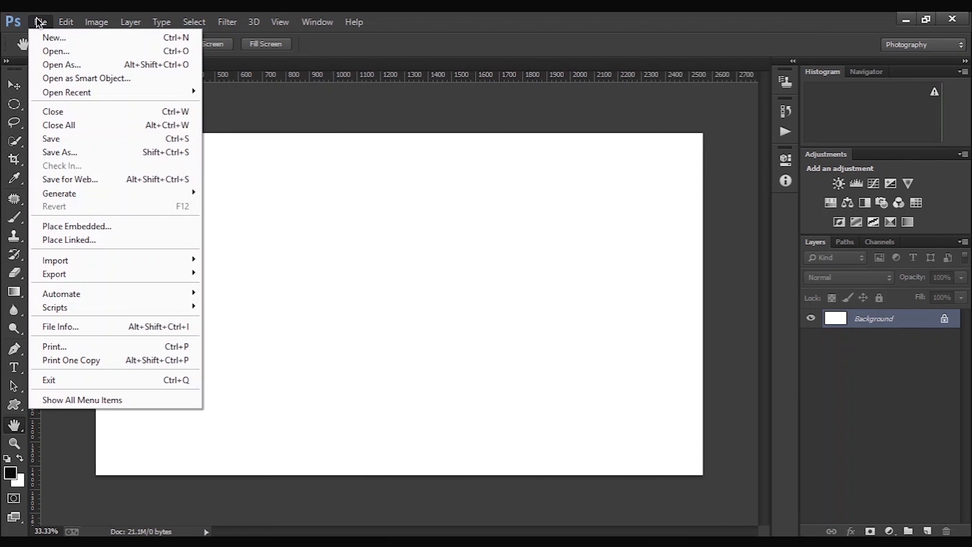
left_click(51, 46)
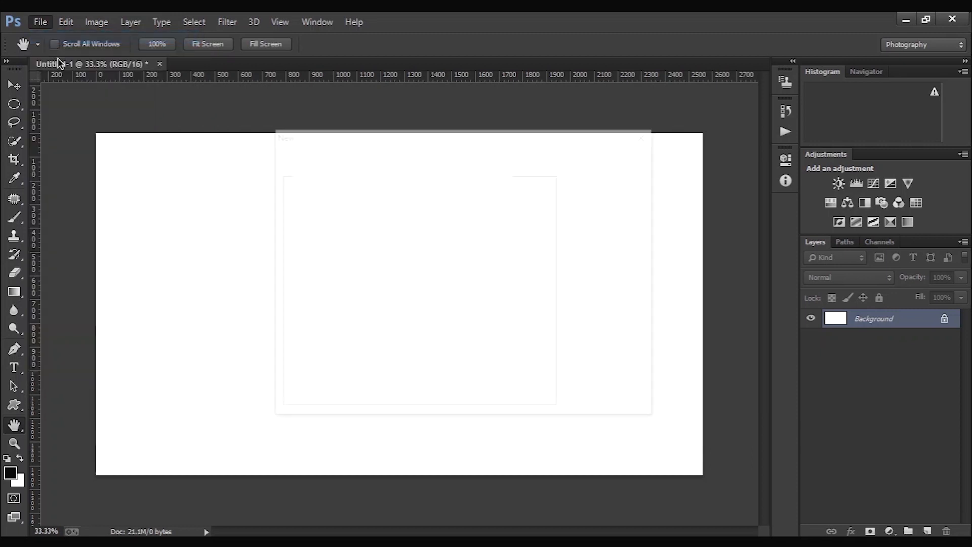
key("BackSpace")
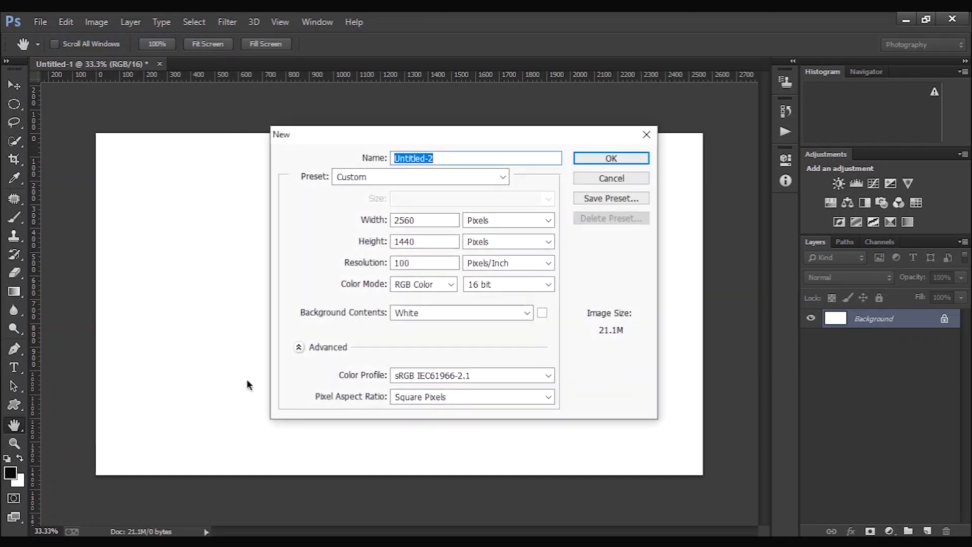
left_click(455, 282)
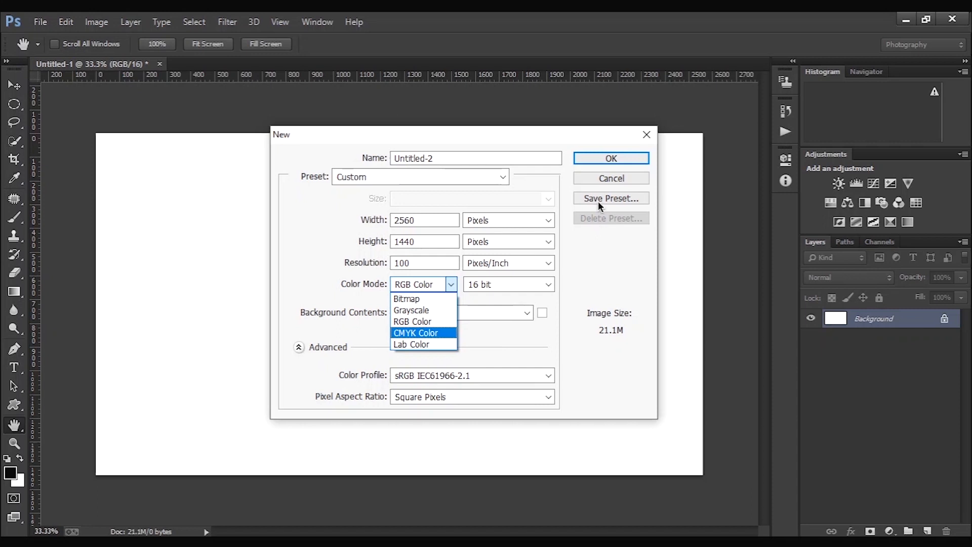
left_click(584, 154)
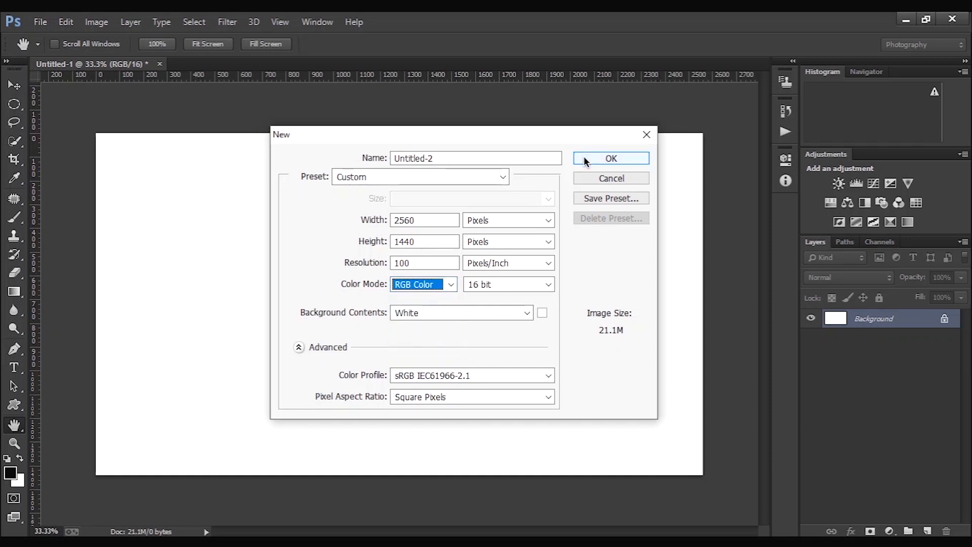
left_click(584, 156)
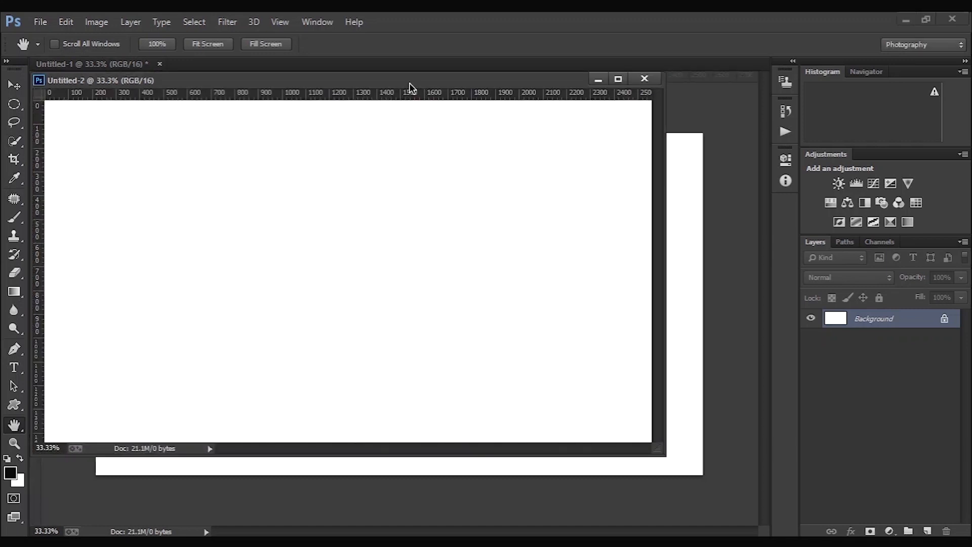
left_click_drag(415, 79, 444, 69)
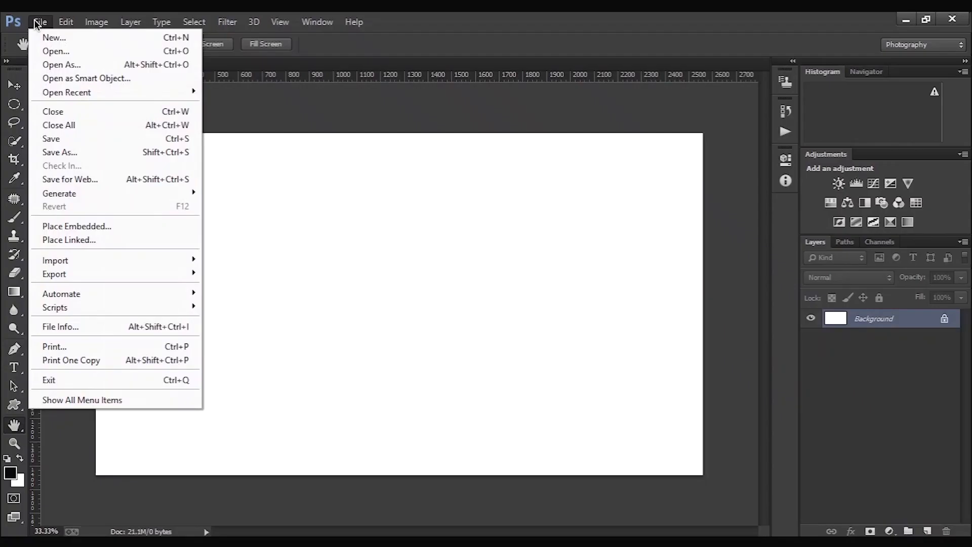
- Activate the Move tool and create a new document from the 1920 px X 1080 px preset
left_click(10, 88)
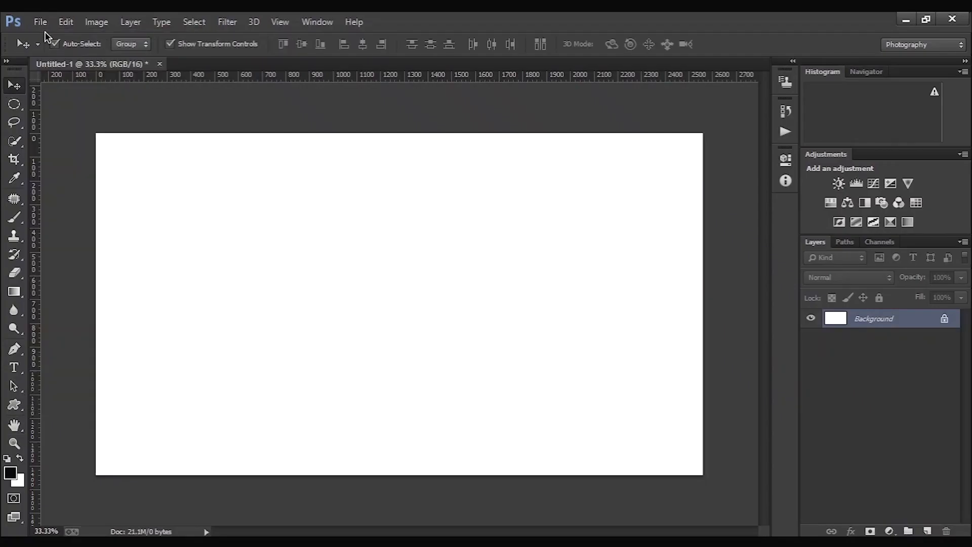
left_click(41, 20)
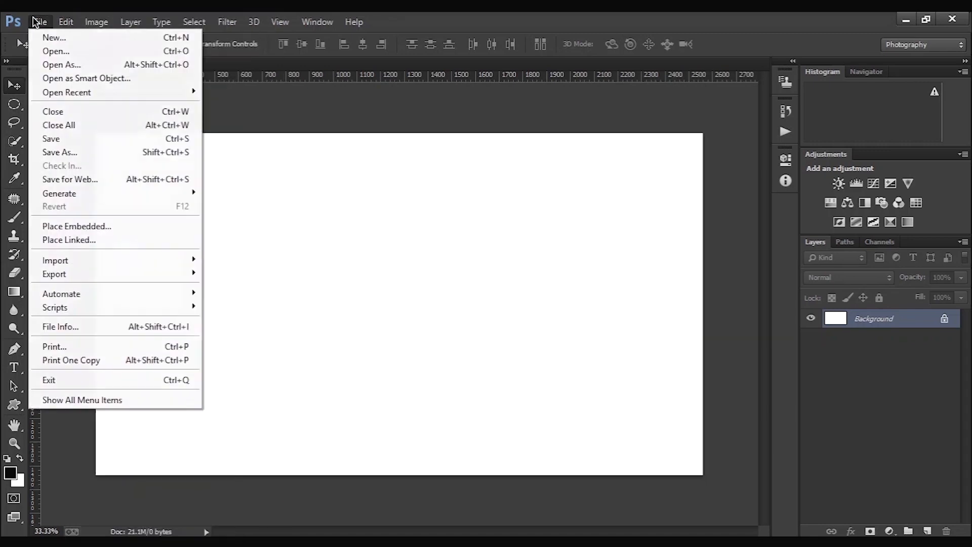
left_click(71, 39)
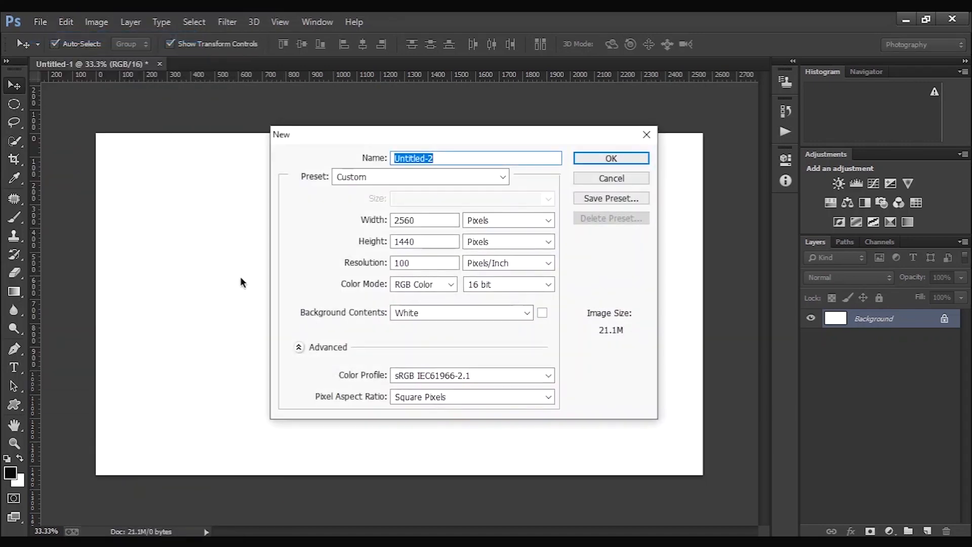
left_click(503, 177)
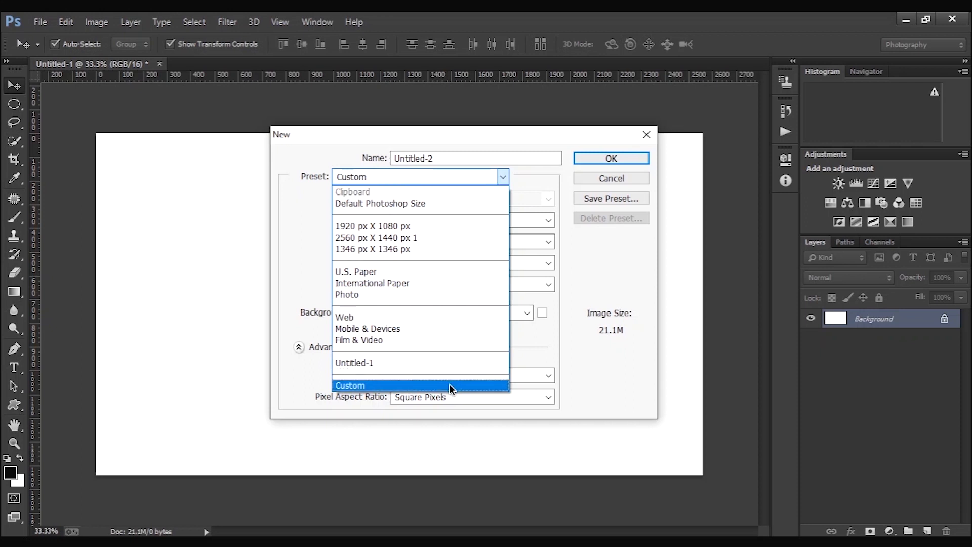
left_click(426, 230)
left_click(601, 158)
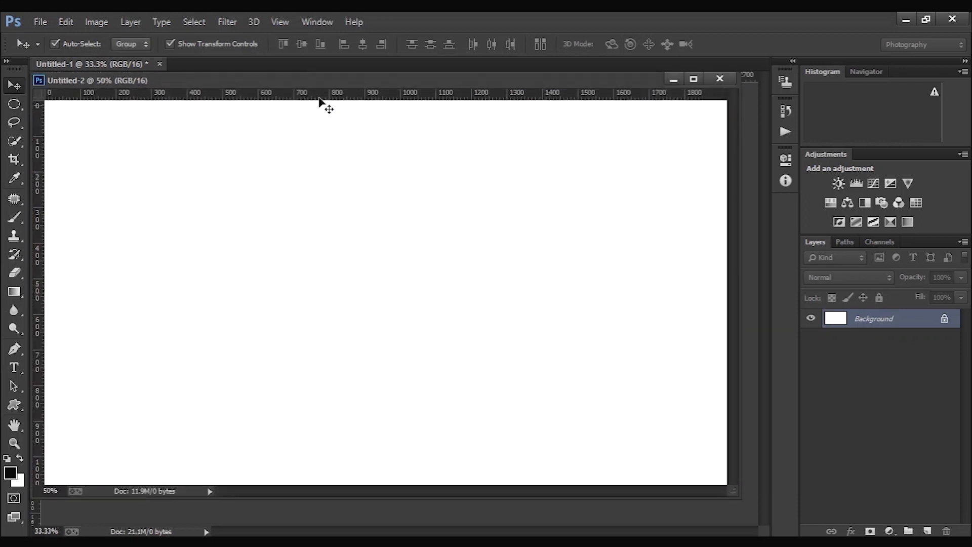
- Move the new document's floating window around the workspace and dock it as a tab beside the first document
left_click_drag(318, 81, 506, 82)
left_click_drag(230, 77, 587, 197)
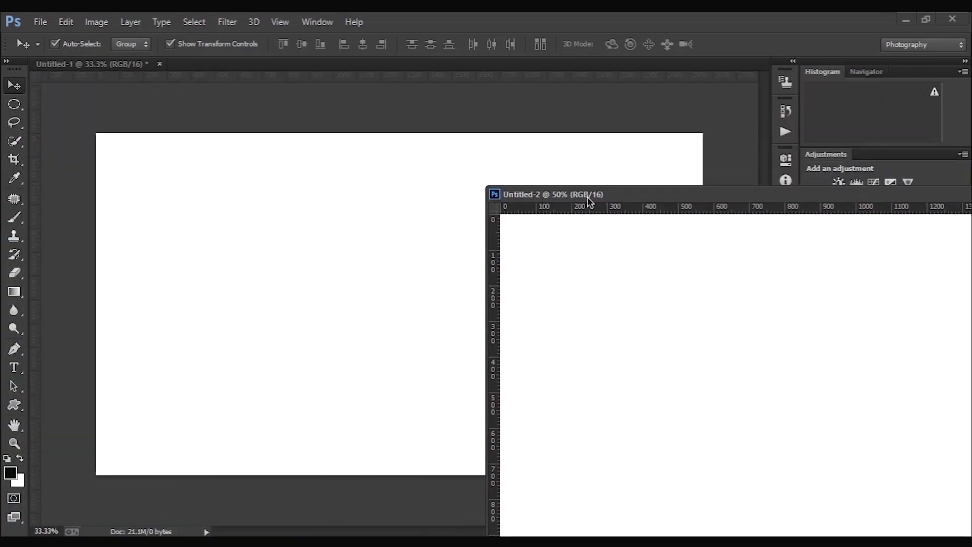
left_click_drag(584, 146, 375, 64)
- Create a new document from the 1346 px X 1346 px preset and dock it as a tab
left_click(40, 22)
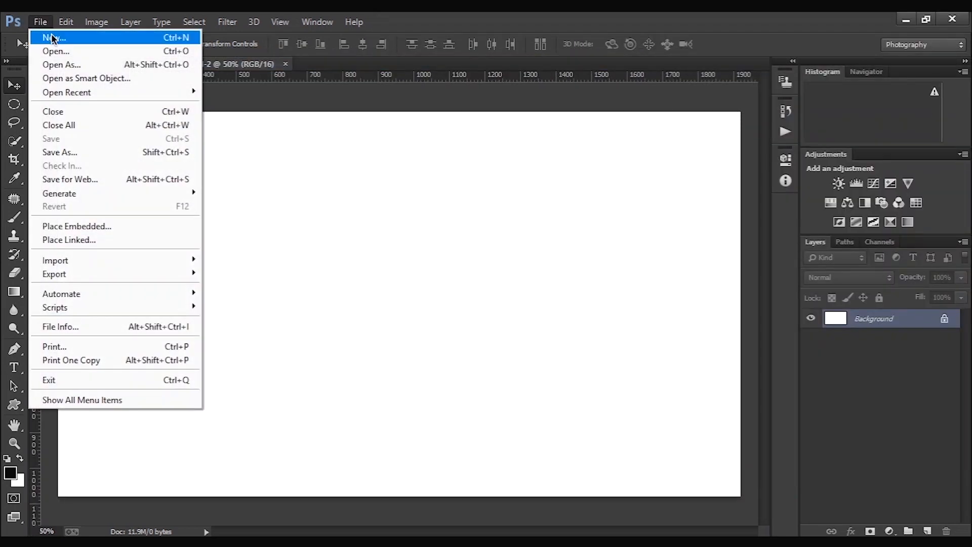
left_click(44, 37)
left_click(378, 182)
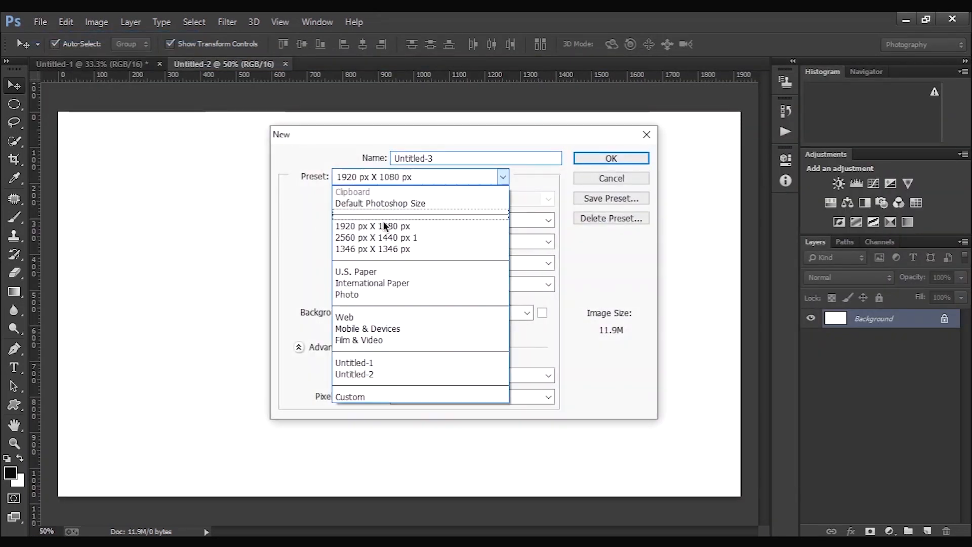
left_click(393, 247)
left_click(591, 157)
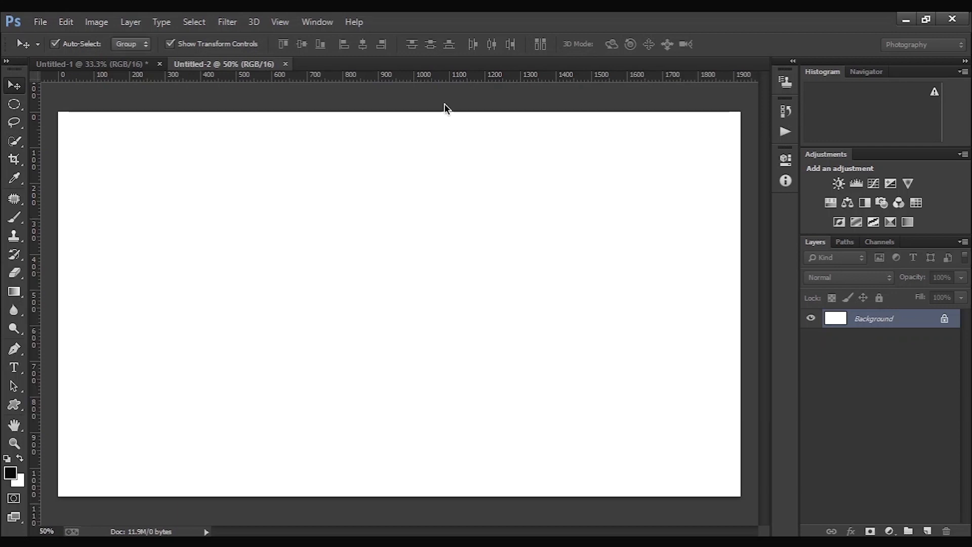
left_click_drag(133, 76, 326, 63)
- Create a new document from the Default Photoshop Size preset and dock its window as a tab
left_click(61, 22)
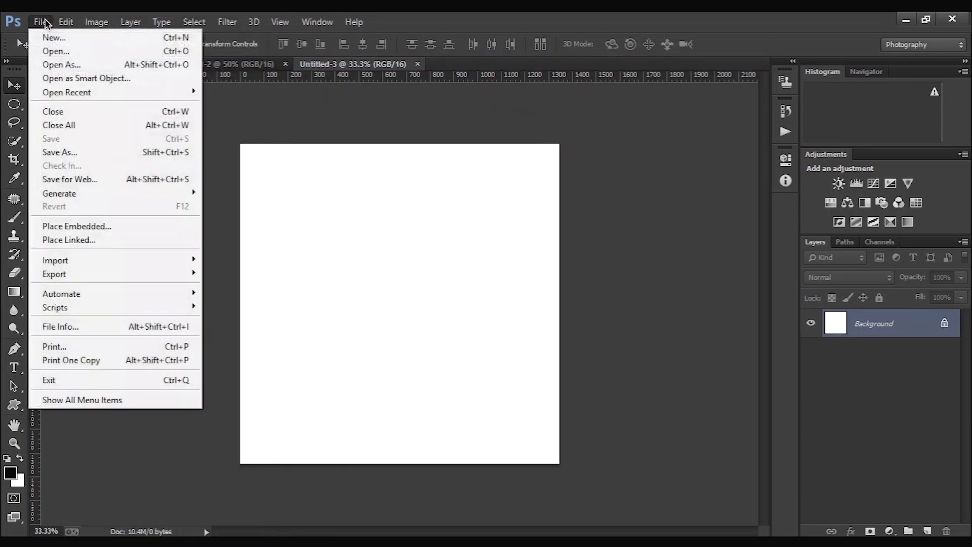
left_click(45, 24)
left_click(47, 25)
left_click(44, 34)
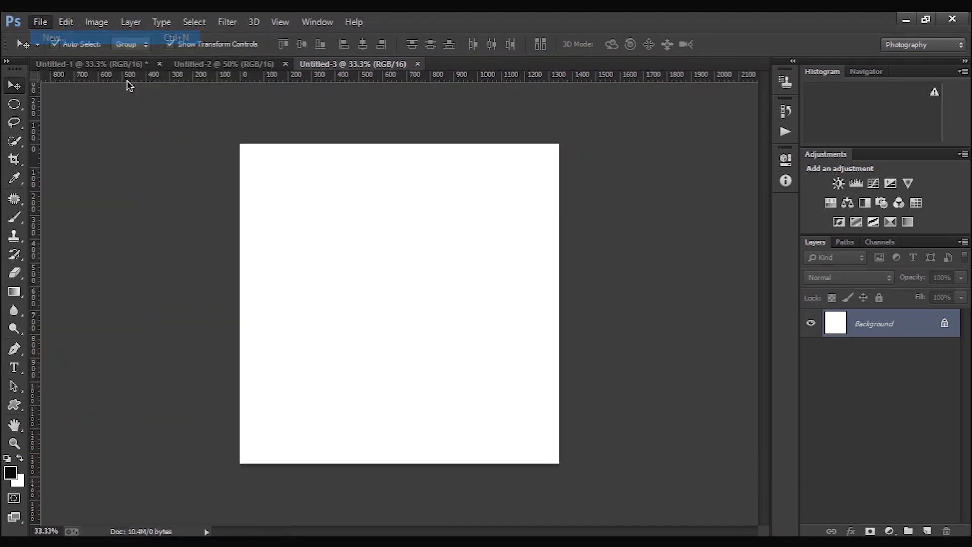
left_click(383, 172)
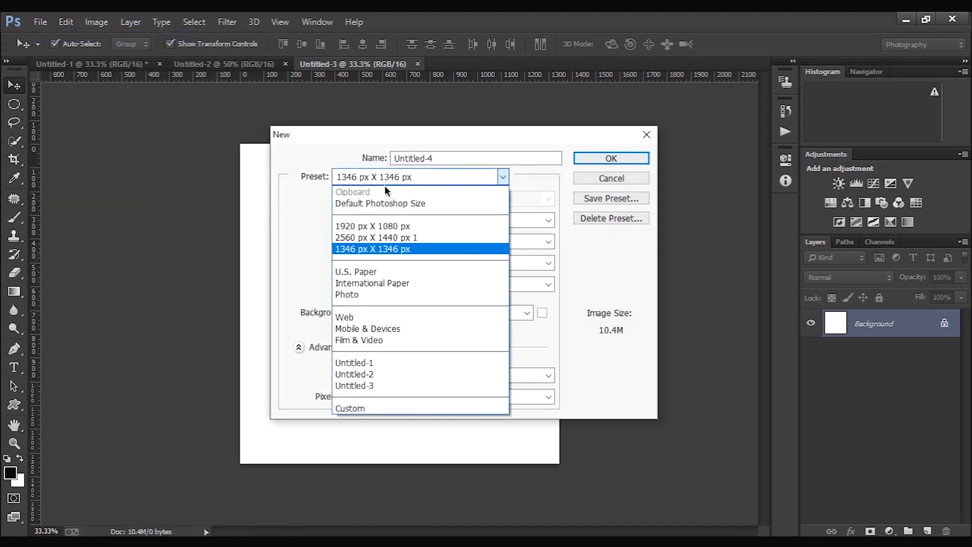
left_click(386, 203)
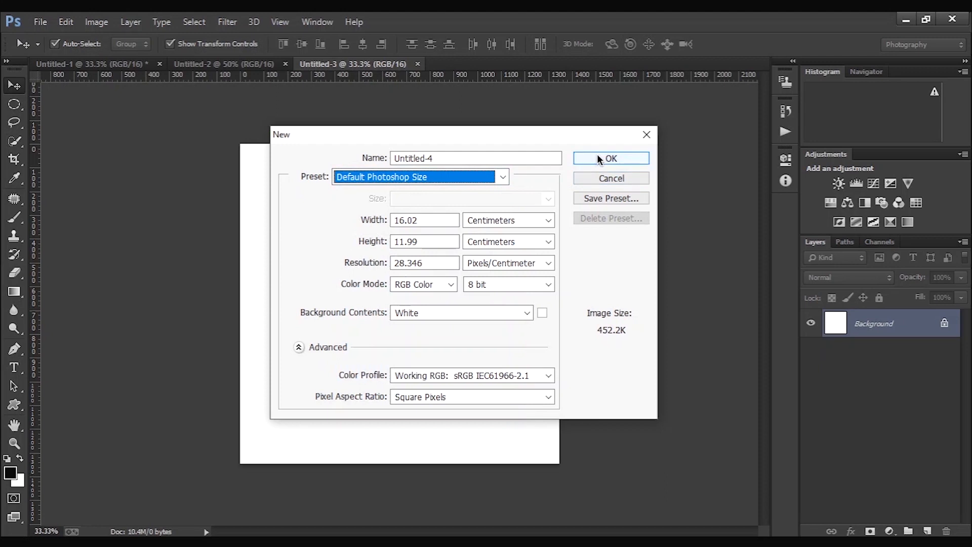
left_click(584, 157)
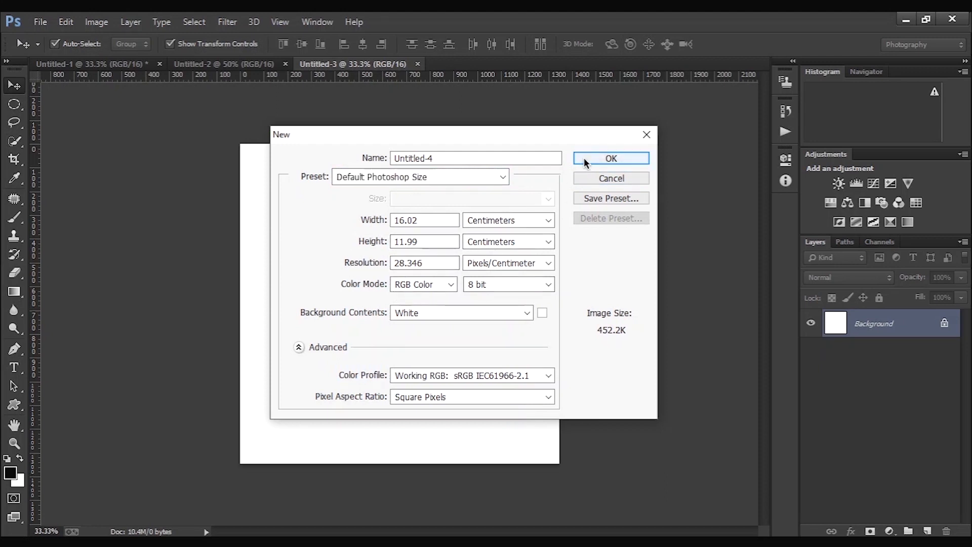
left_click_drag(253, 92, 497, 59)
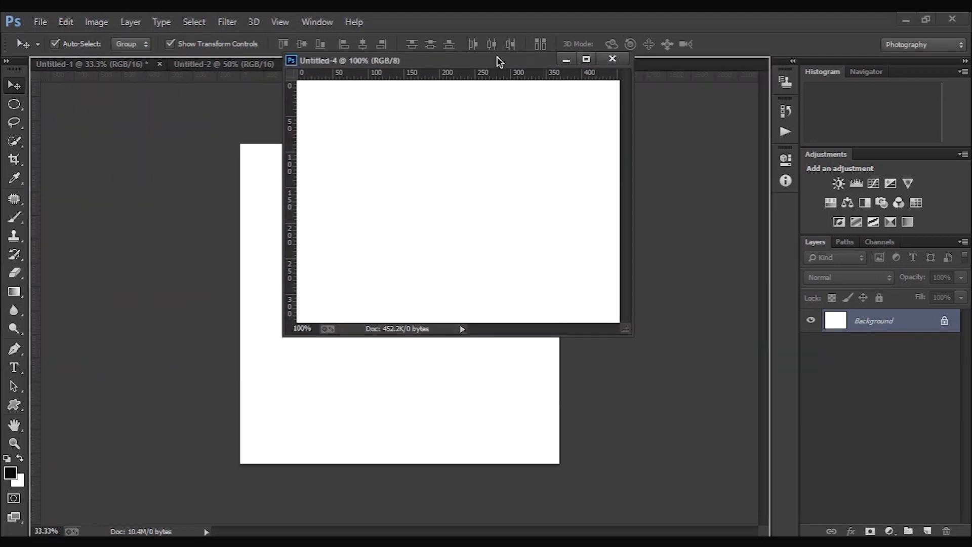
left_click_drag(358, 65, 445, 64)
- Start a new document with the Custom preset and set its width to 2560 and height to 1440
left_click_drag(82, 17, 80, 19)
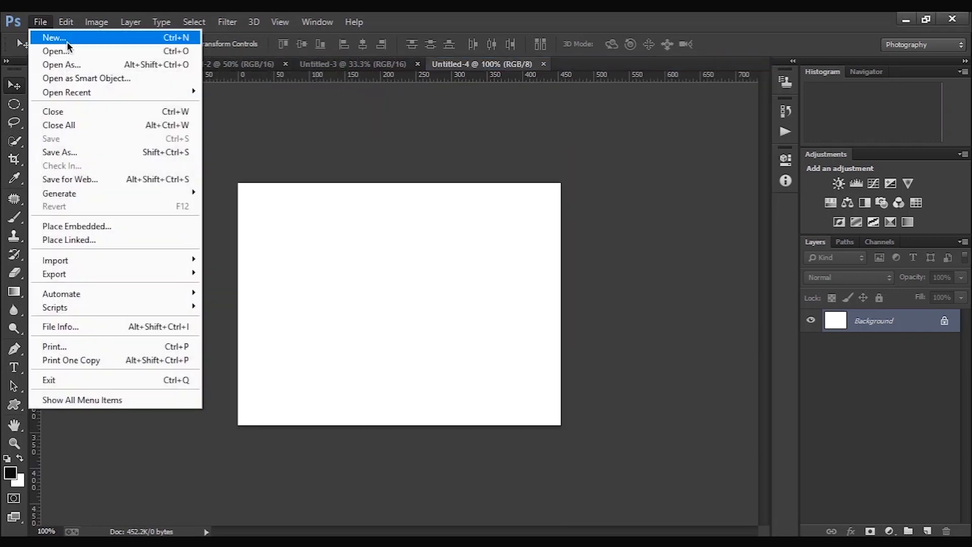
left_click(67, 41)
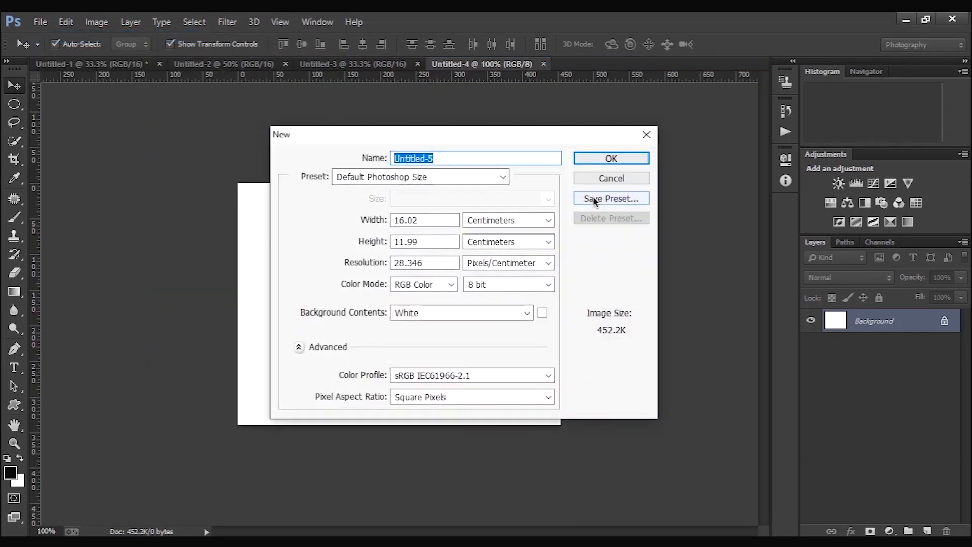
left_click(503, 176)
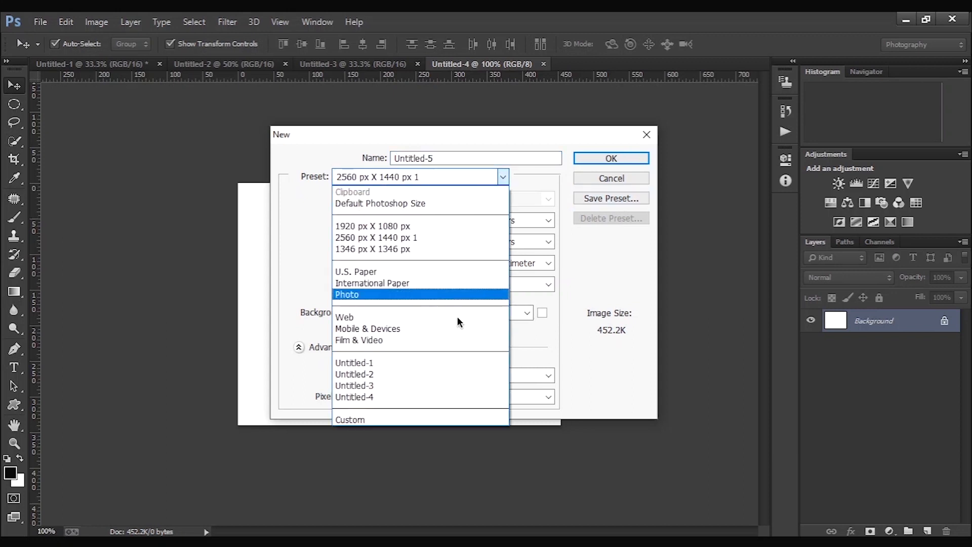
left_click(439, 423)
left_click_drag(420, 221, 363, 233)
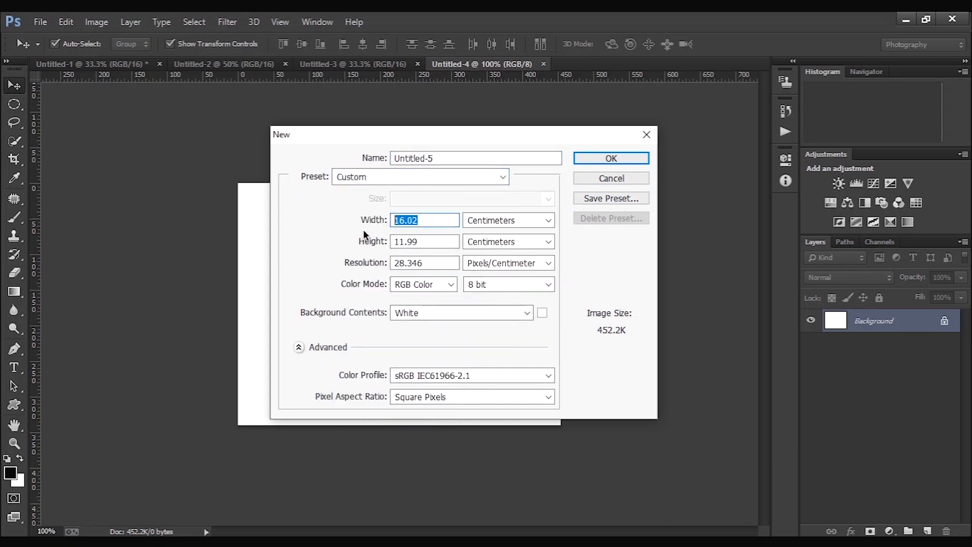
type("2560")
left_click_drag(430, 242, 375, 242)
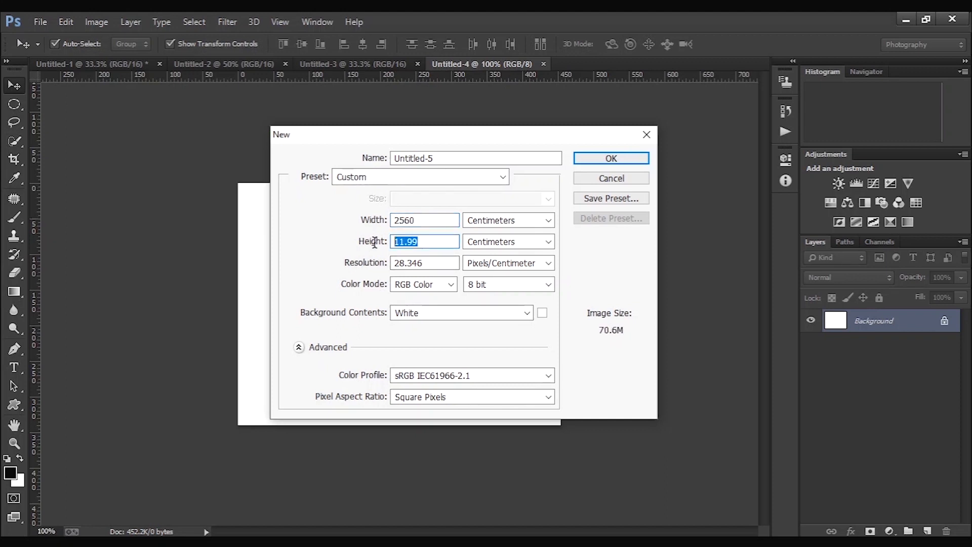
type("1440")
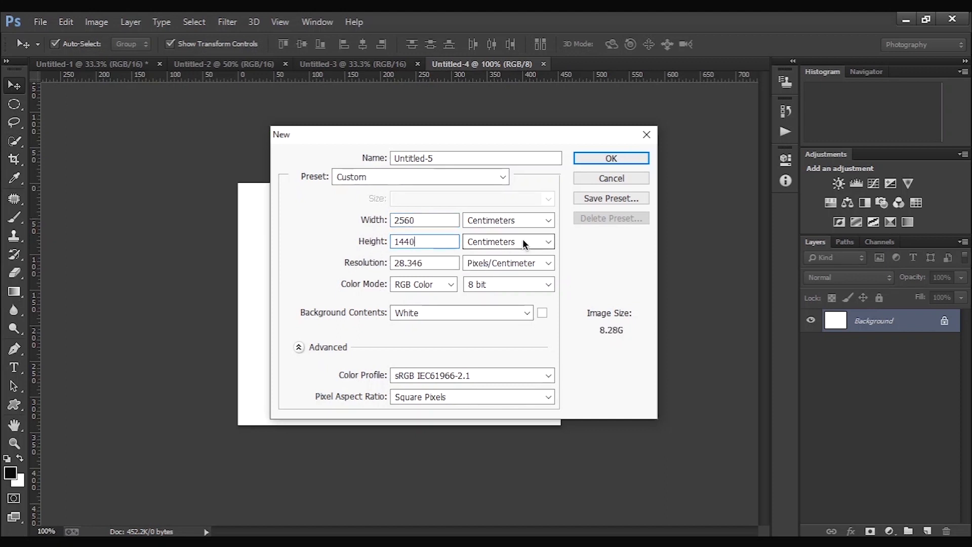
- Set the new document's width and height units to Pixels and its width to 2560
left_click(521, 220)
left_click(508, 230)
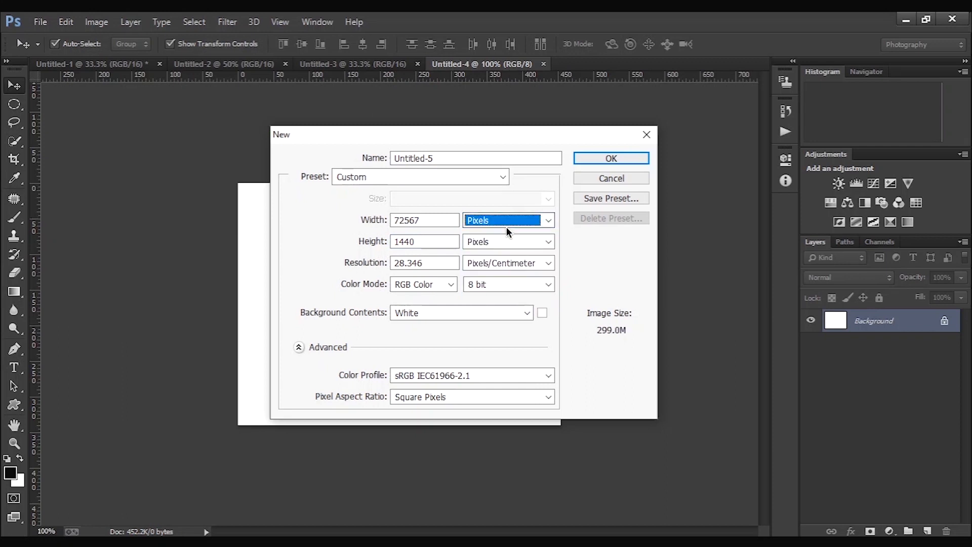
left_click(504, 246)
left_click(504, 254)
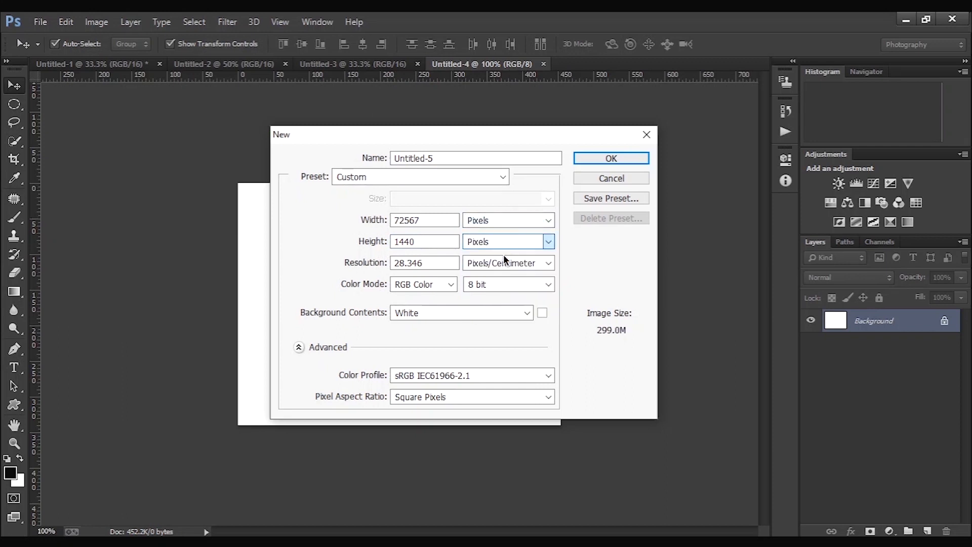
double_click(440, 219)
type("2560")
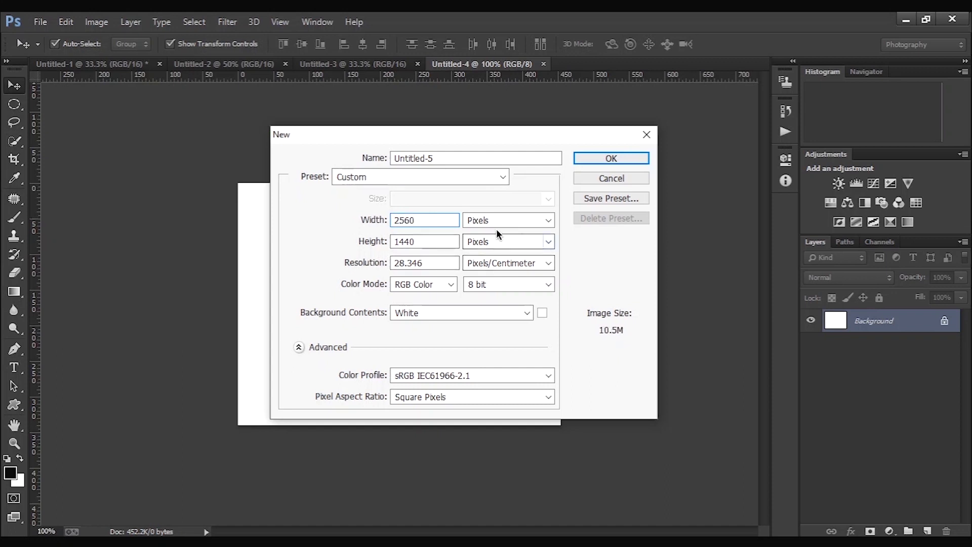
- Save the settings as a preset named "custom preset" and create the document as a docked tab
left_click(613, 199)
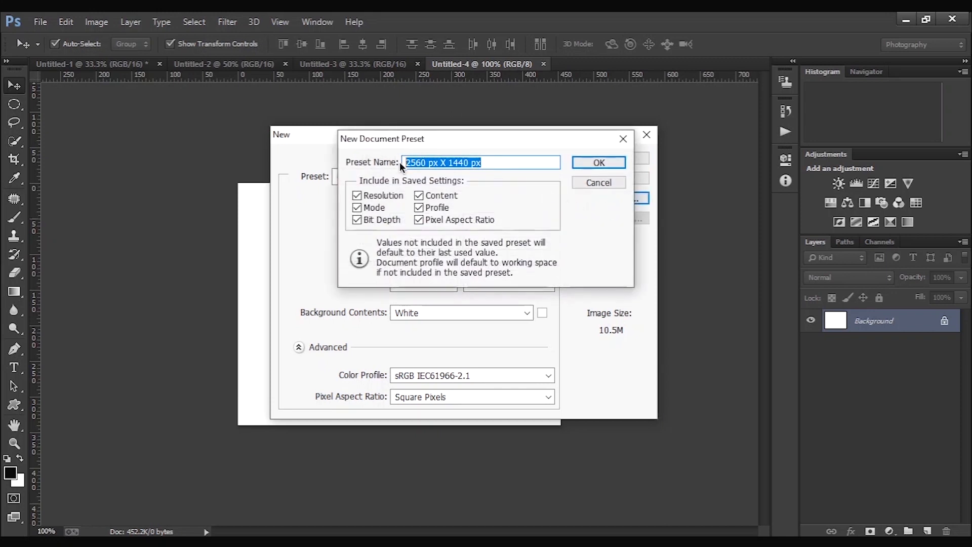
type("y")
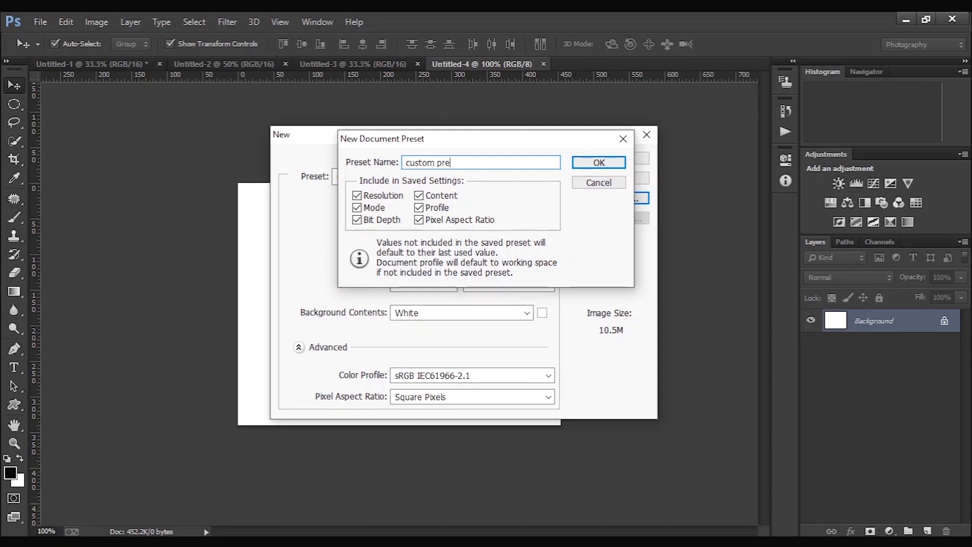
left_click(612, 163)
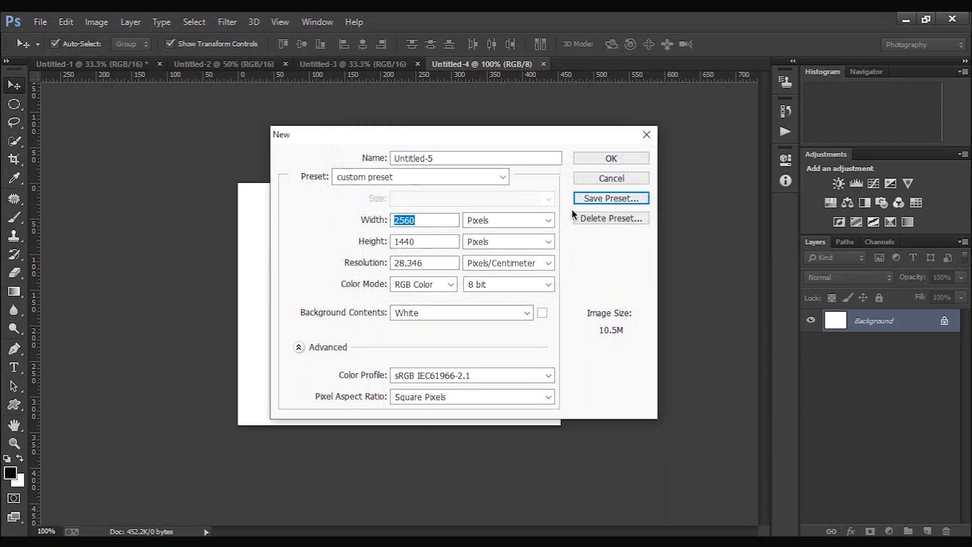
left_click(619, 158)
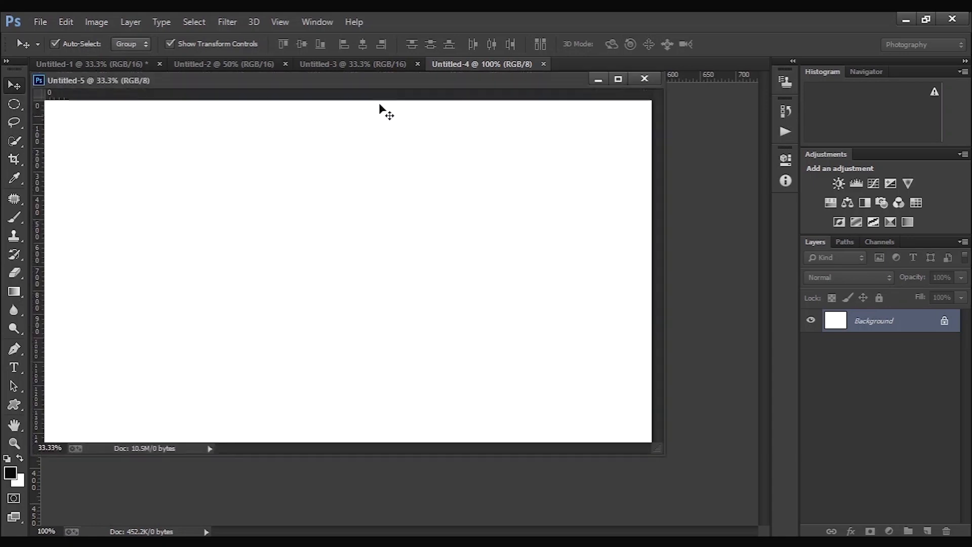
left_click_drag(363, 77, 542, 66)
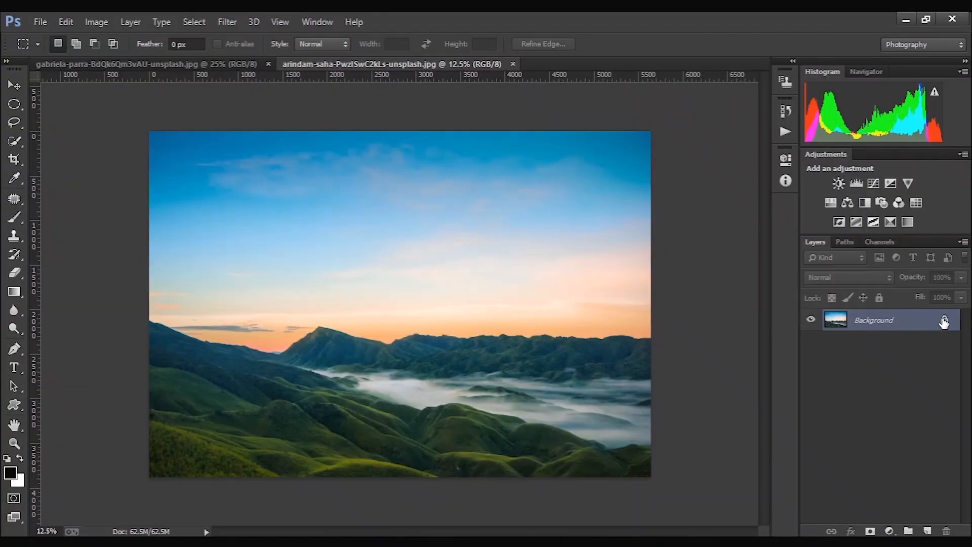
- Unlock the landscape photo's Background layer and move the image into the clouds document with the Move tool
left_click(941, 323)
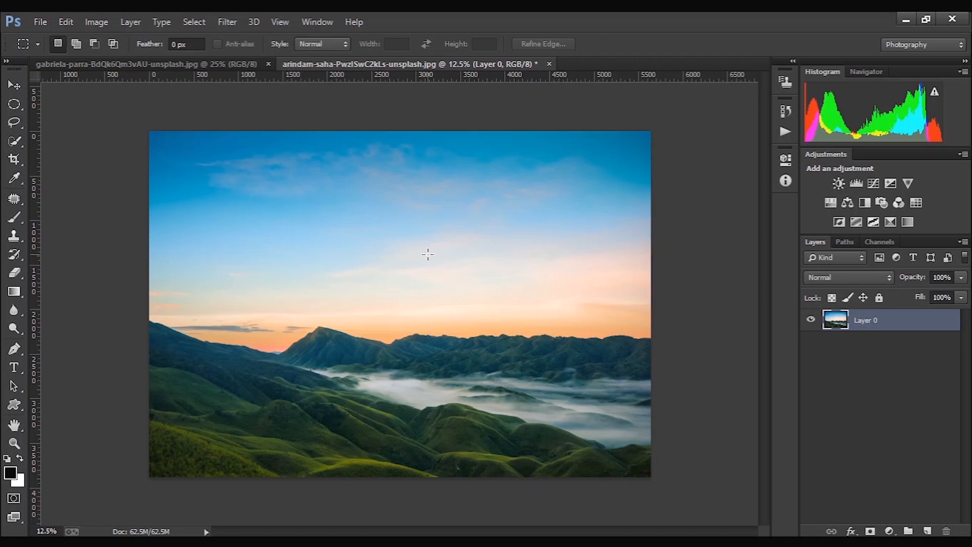
key("v")
left_click_drag(427, 254, 76, 401)
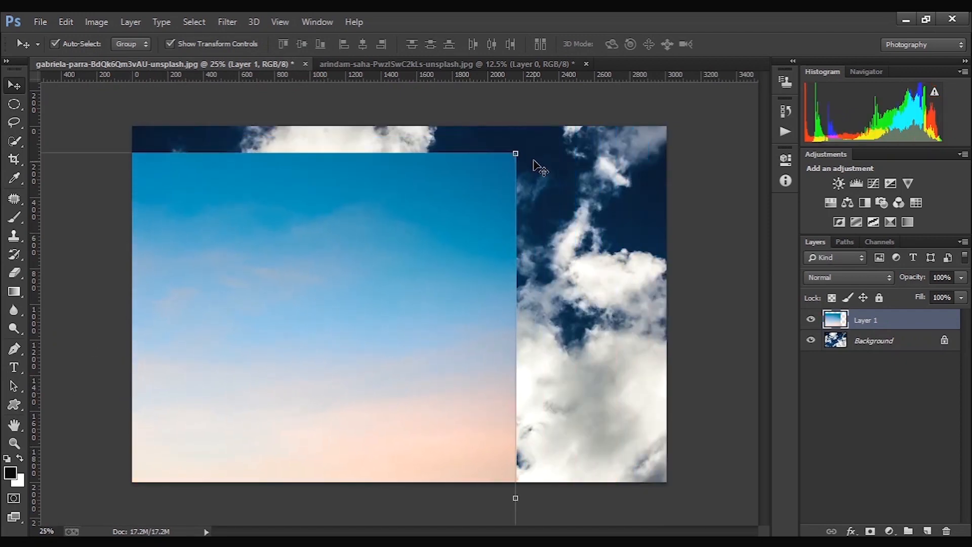
- Scale the landscape layer down to 20.99% width and 33.42% height with Free Transform, placed over the clouds
left_click_drag(511, 155, 416, 214)
key("ctrl+t")
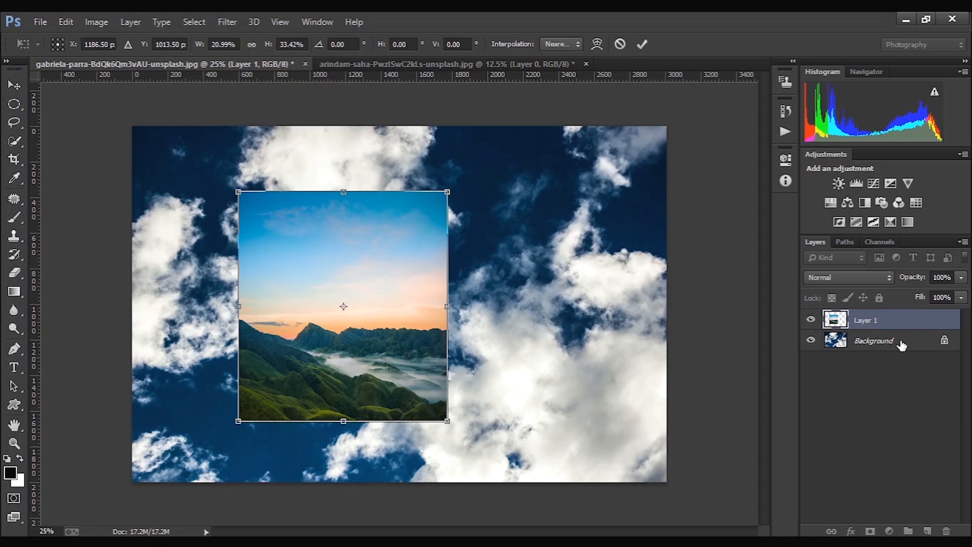
left_click(643, 45)
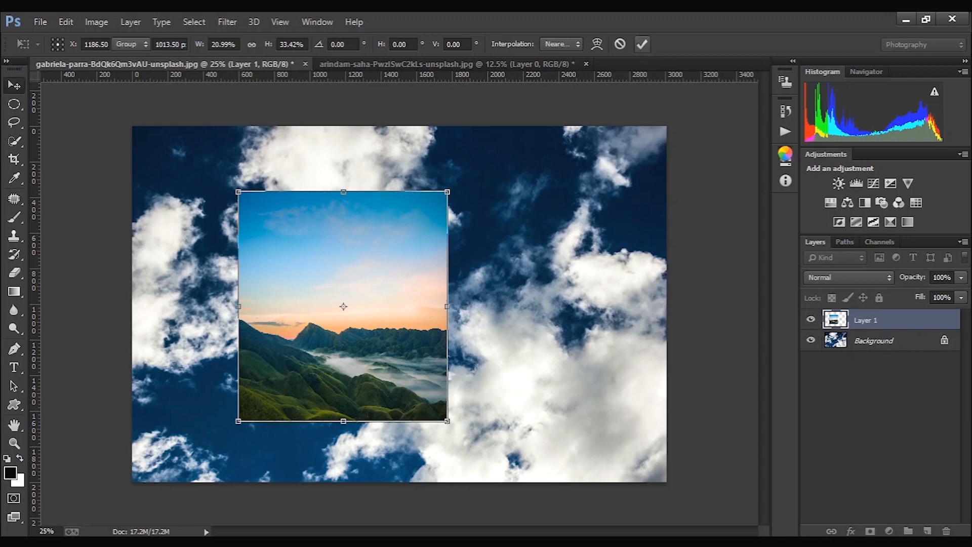
- Merge the unlocked clouds background with the landscape layer and shift the merged layer slightly to the right
left_click(901, 340)
left_click(945, 340)
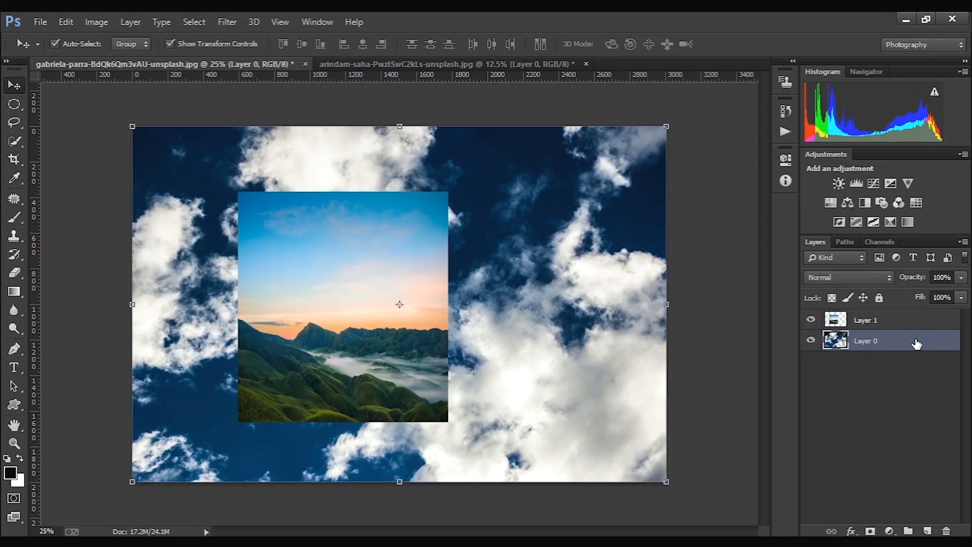
left_click(909, 322, "shift")
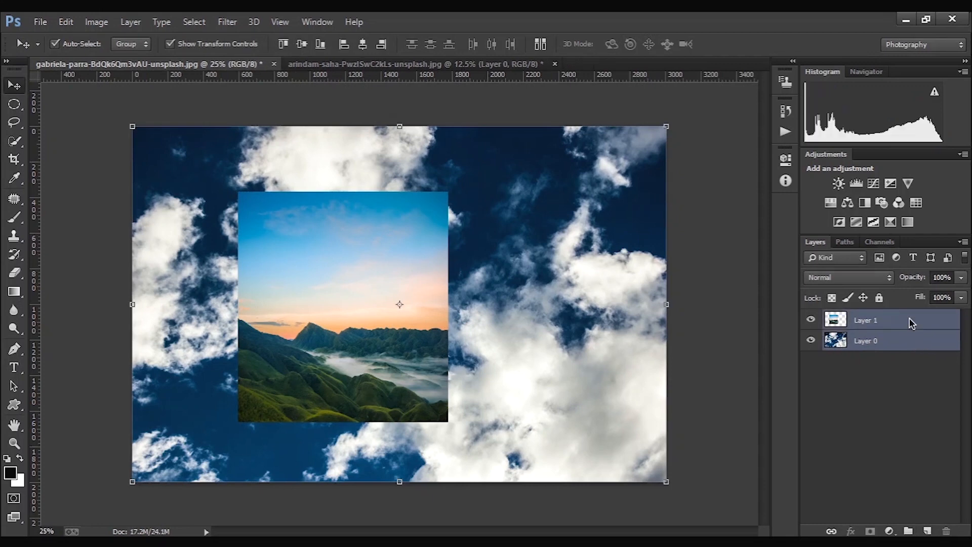
right_click(909, 323)
left_click(699, 427)
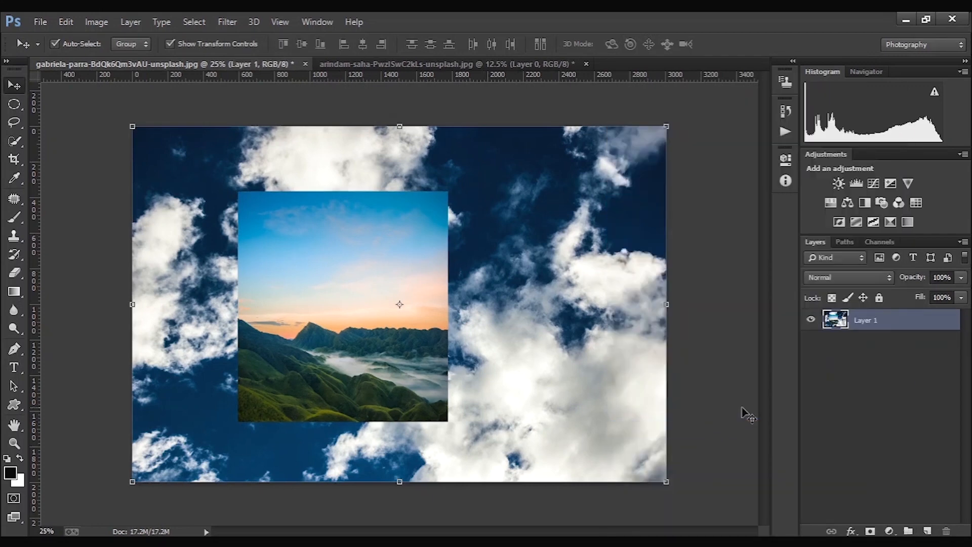
left_click_drag(454, 365, 488, 362)
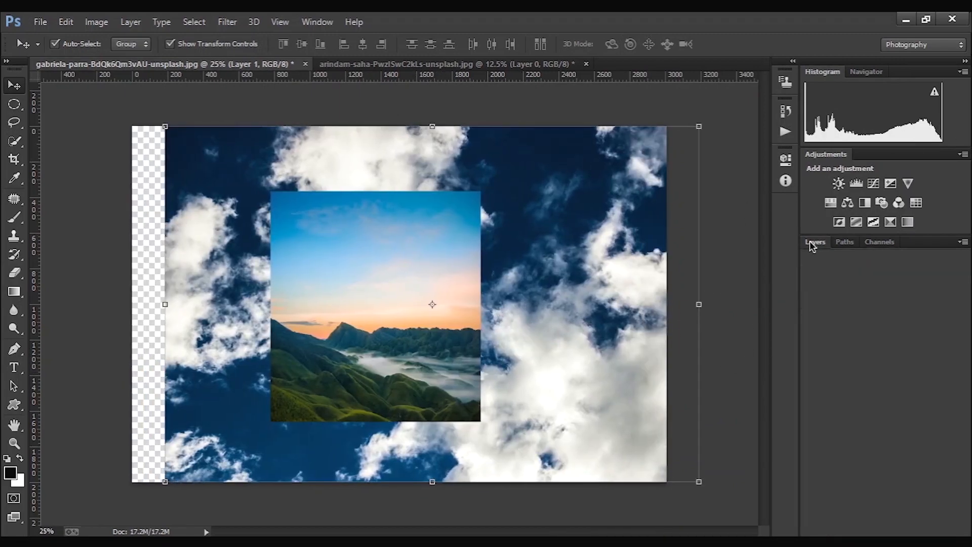
- Examine the merged layer's blend mode options and its fill and opacity sliders
left_click(891, 278)
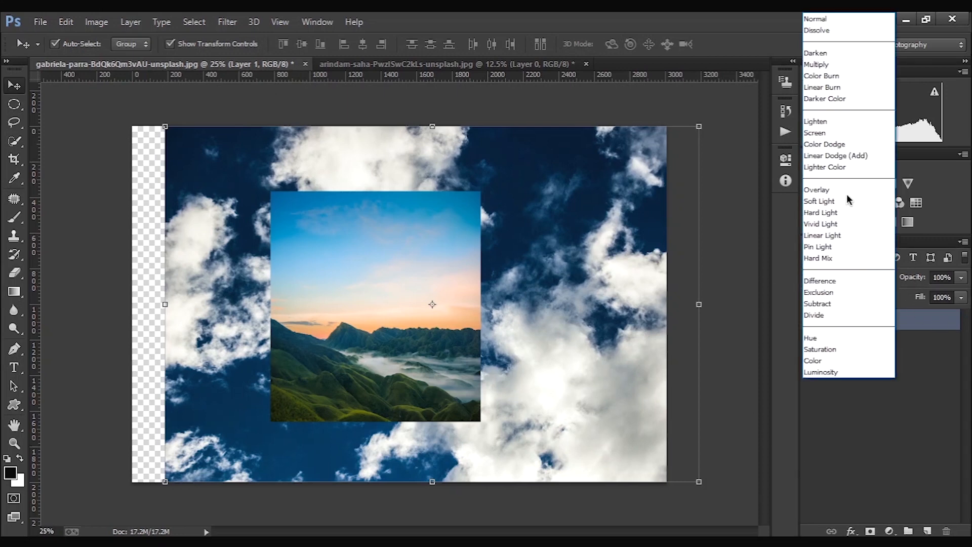
left_click(861, 424)
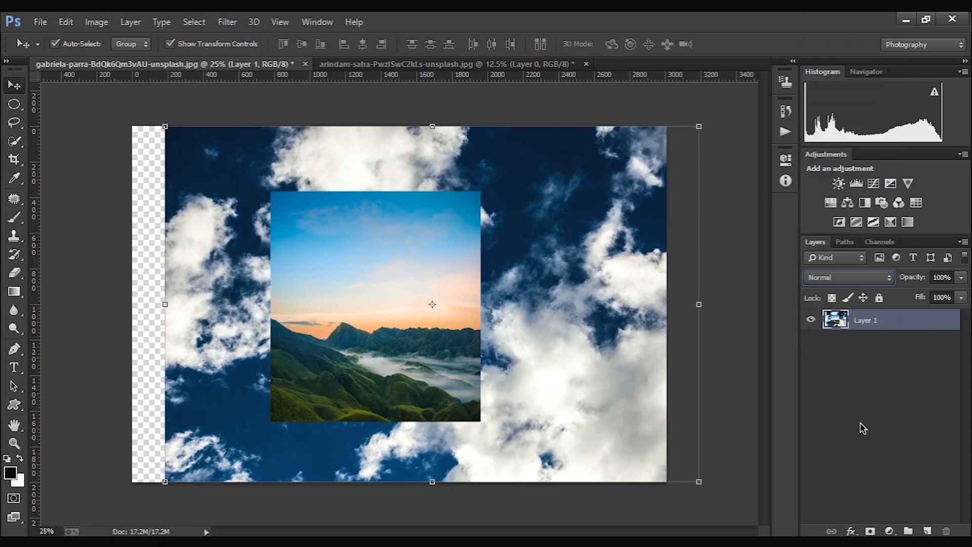
left_click(961, 298)
left_click(960, 296)
left_click(960, 297)
left_click(961, 282)
left_click(961, 278)
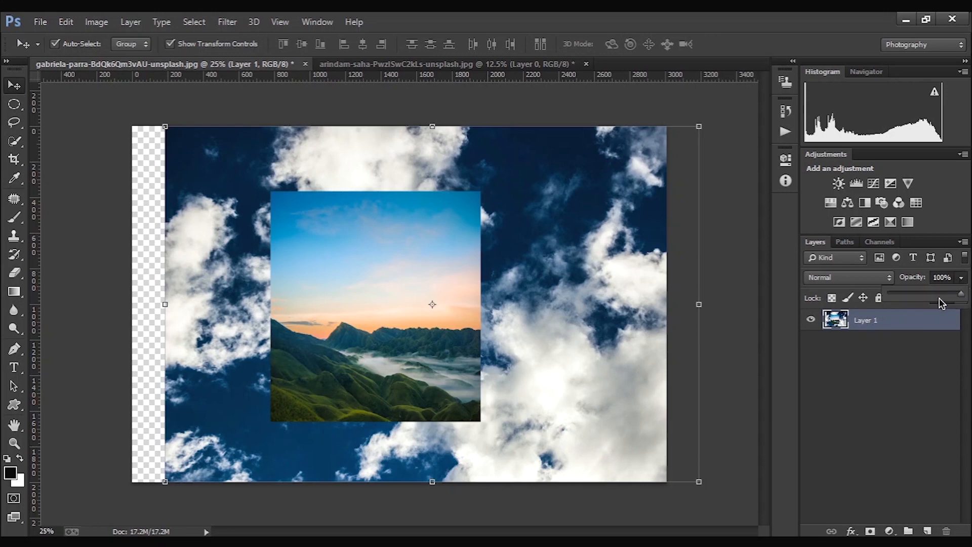
mouse_move(939, 298)
left_mouse_down()
mouse_move(879, 303)
mouse_move(928, 297)
left_mouse_up()
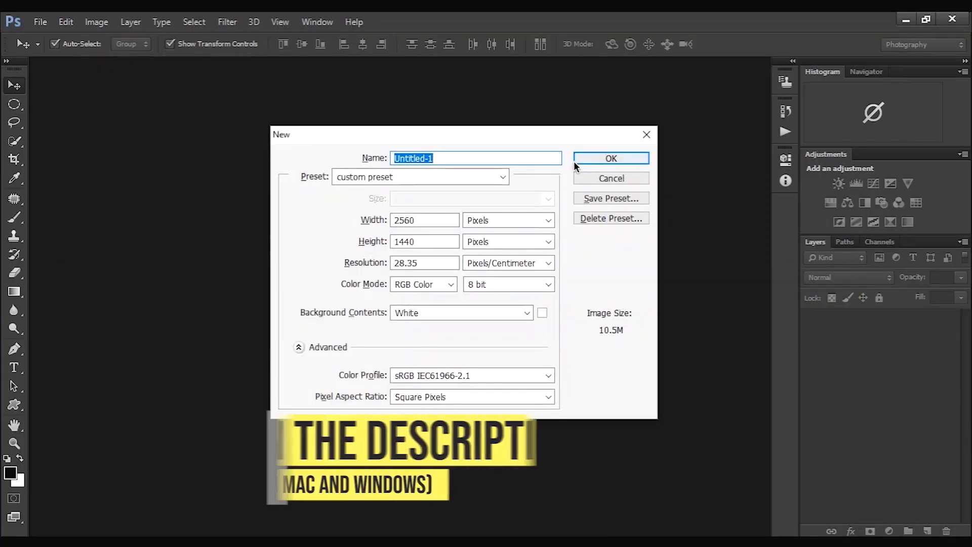
- Create a new 2560 x 1440 pixel document from the "custom preset" and dock its window as a tab
left_click(577, 158)
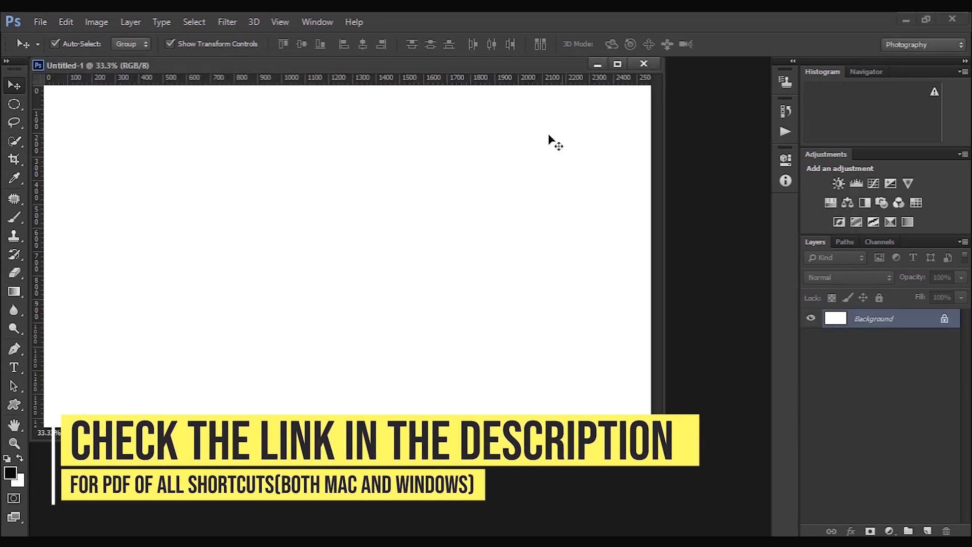
mouse_move(482, 65)
left_mouse_down()
mouse_move(485, 86)
mouse_move(498, 60)
left_mouse_up()
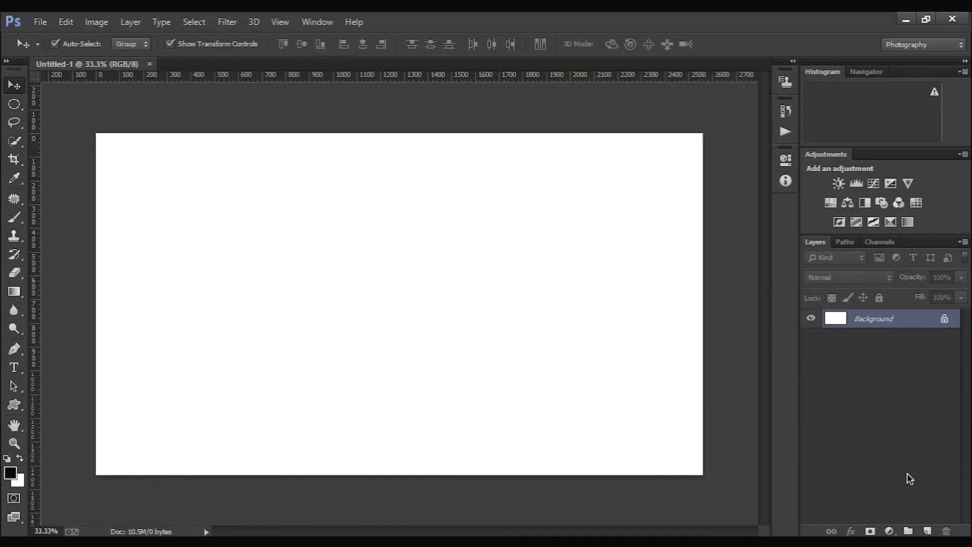
- Add a new empty layer, unlock the Background layer and move the new layer beneath it
left_click(929, 531)
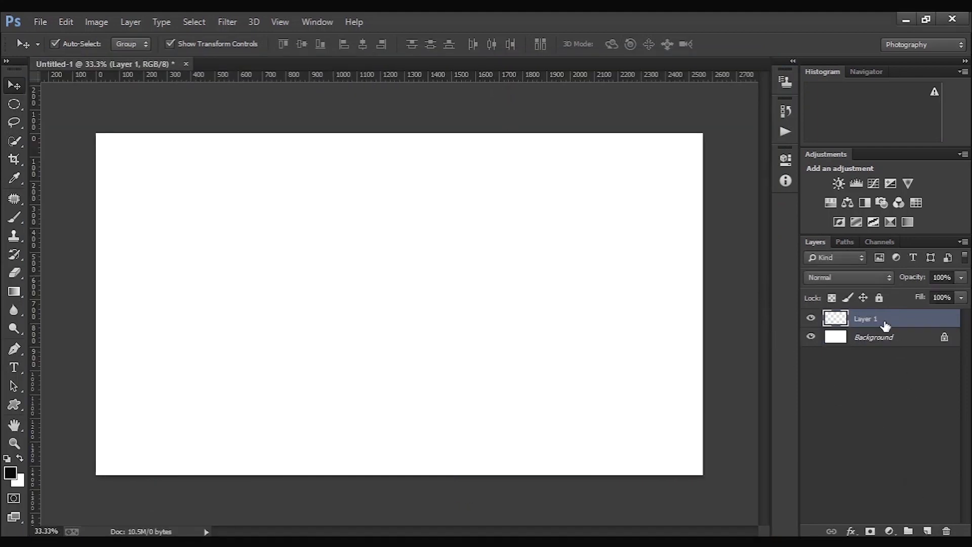
left_click_drag(881, 319, 890, 360)
left_click(945, 337)
left_click_drag(889, 319, 892, 353)
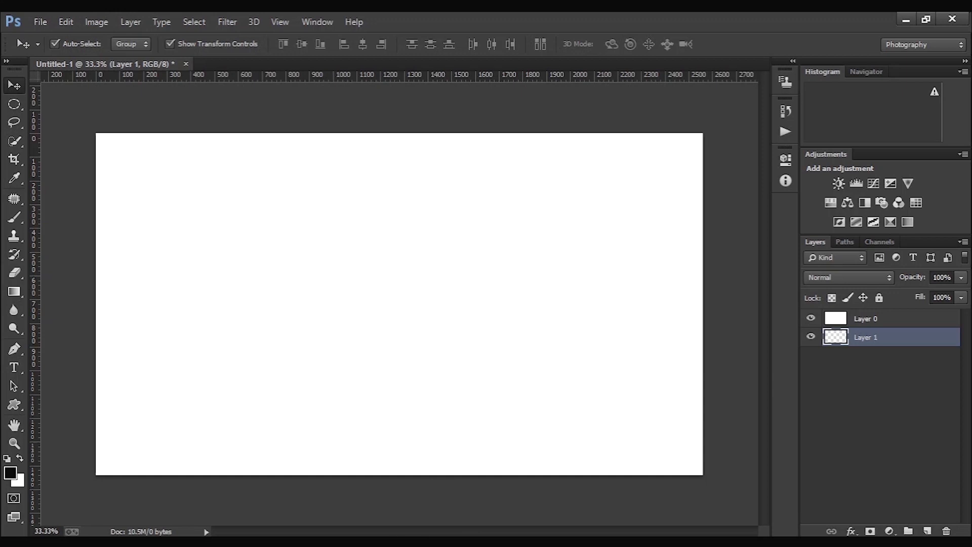
- Open the Keyboard Shortcuts & Menus settings and examine the shortcuts for the File commands
left_click(317, 22)
mouse_move(400, 53)
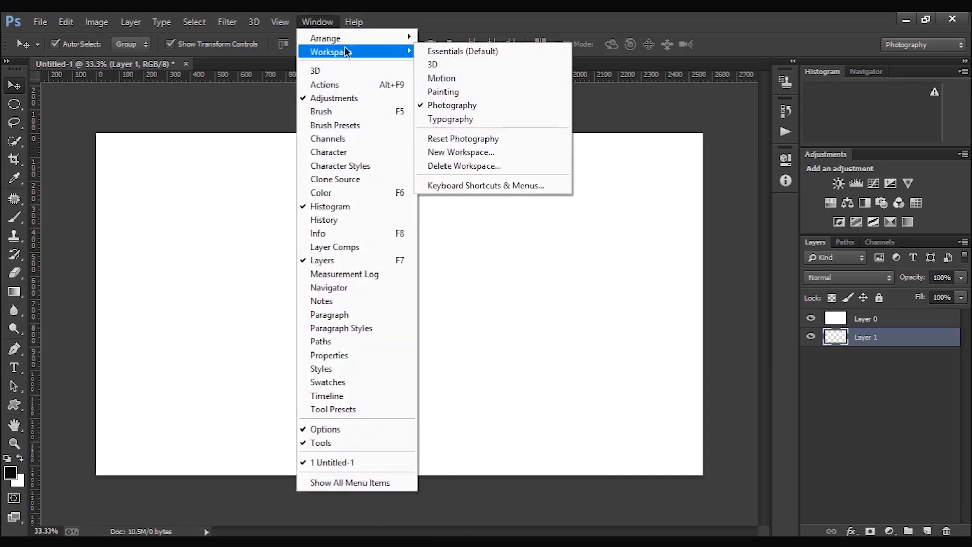
left_click(477, 187)
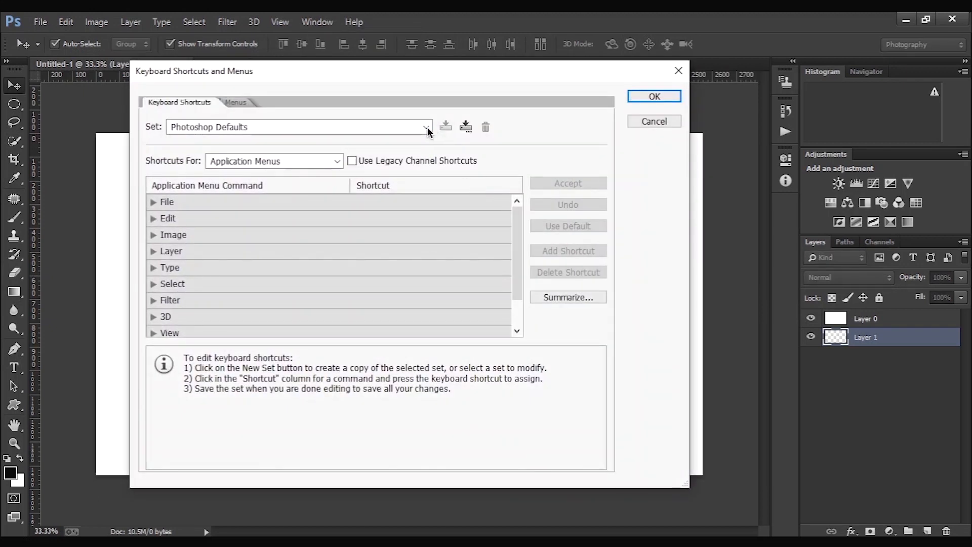
left_click(152, 202)
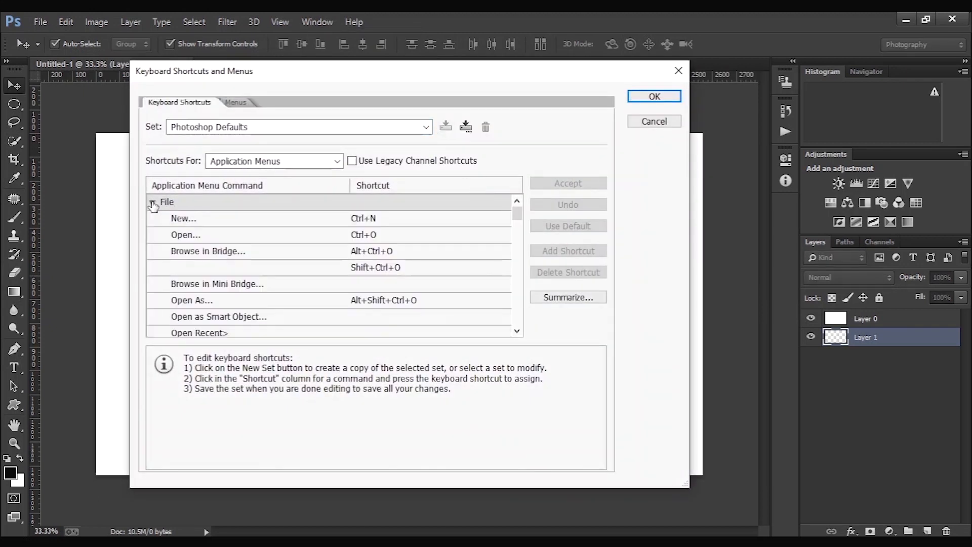
scroll(278, 233, "down", 5)
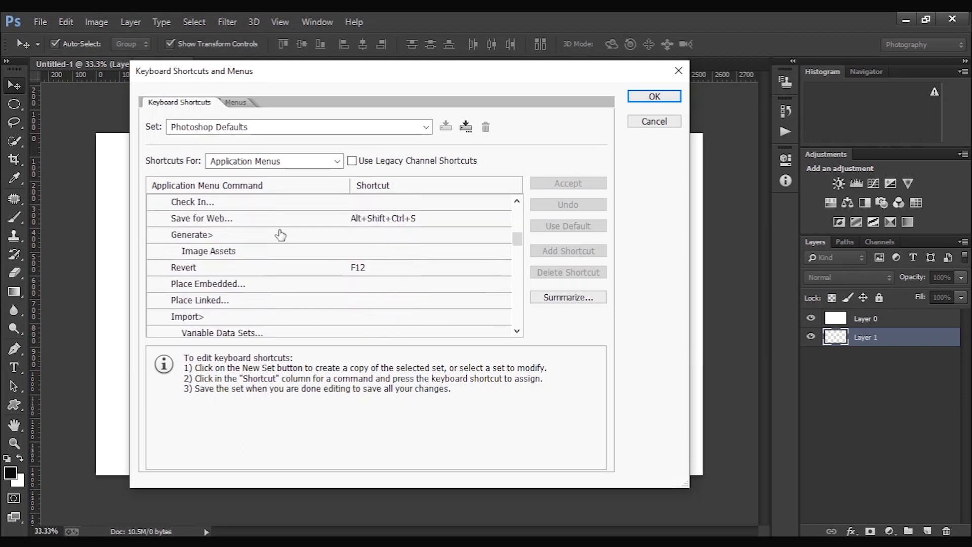
scroll(280, 234, "down", 7)
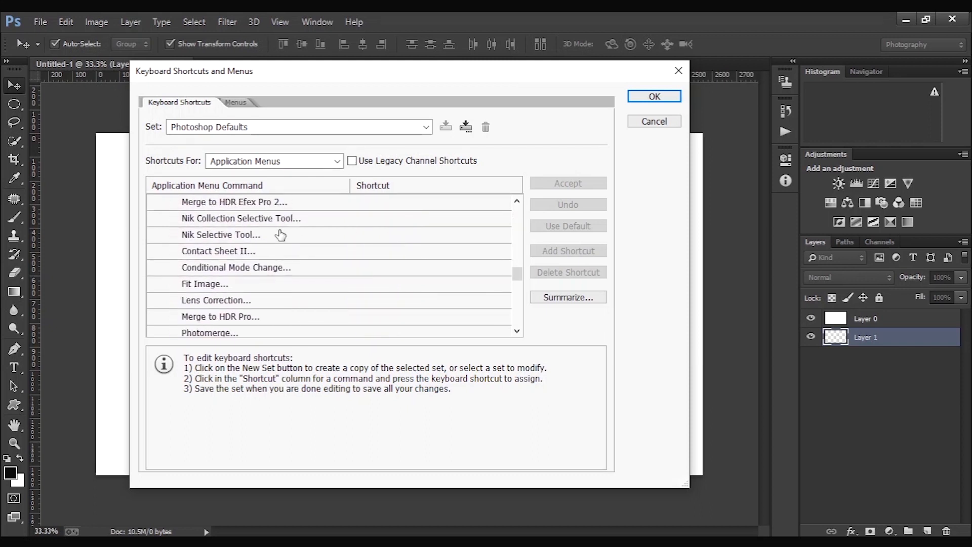
scroll(280, 235, "down", 3)
scroll(176, 220, "down", 2)
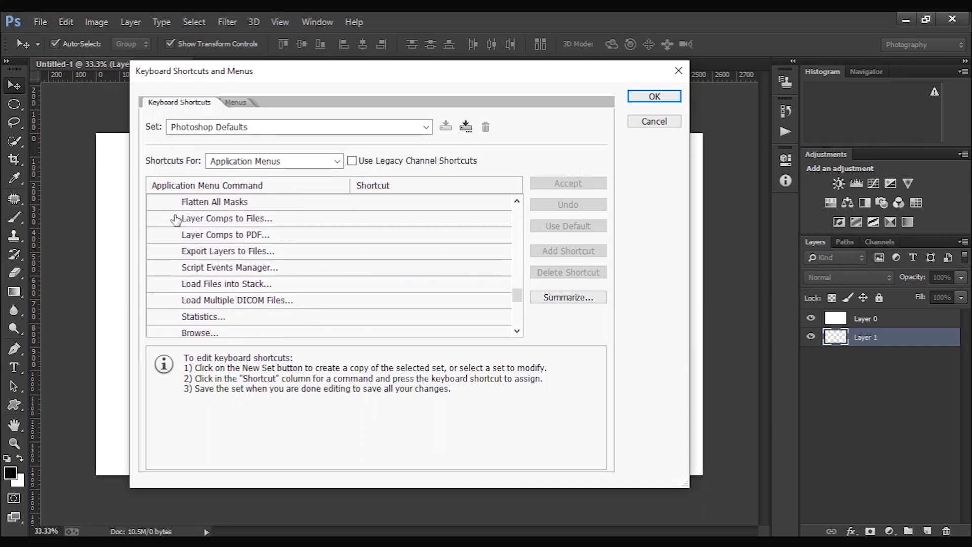
scroll(176, 220, "down", 3)
left_click(167, 265)
scroll(167, 269, "down", 2)
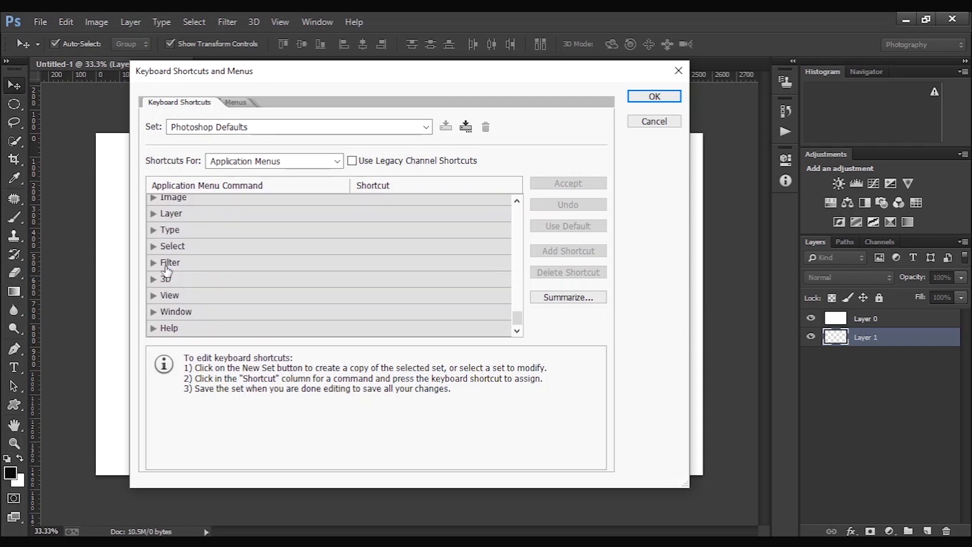
- Review the available shortcut sets and shortcut categories, then close the keyboard shortcut settings without changes
left_click(426, 127)
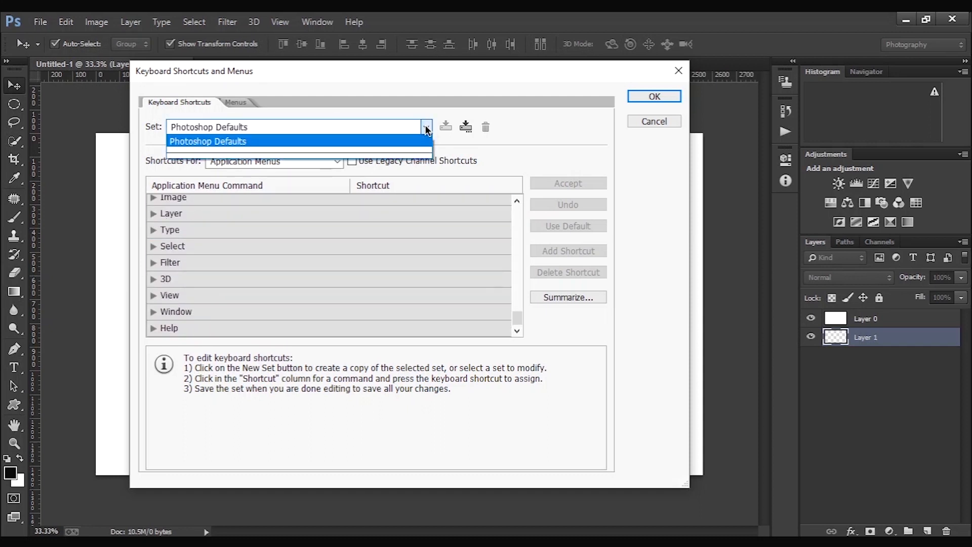
left_click(454, 142)
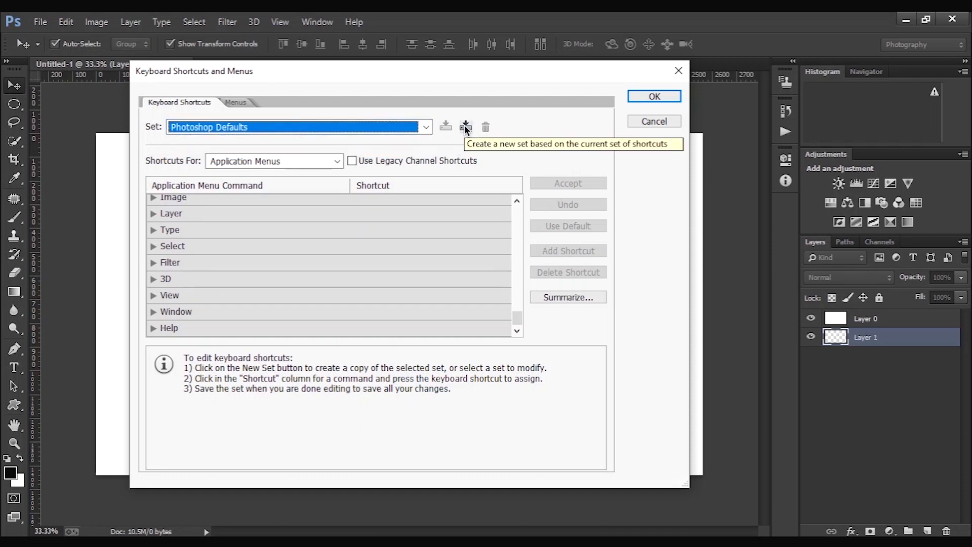
left_click(337, 161)
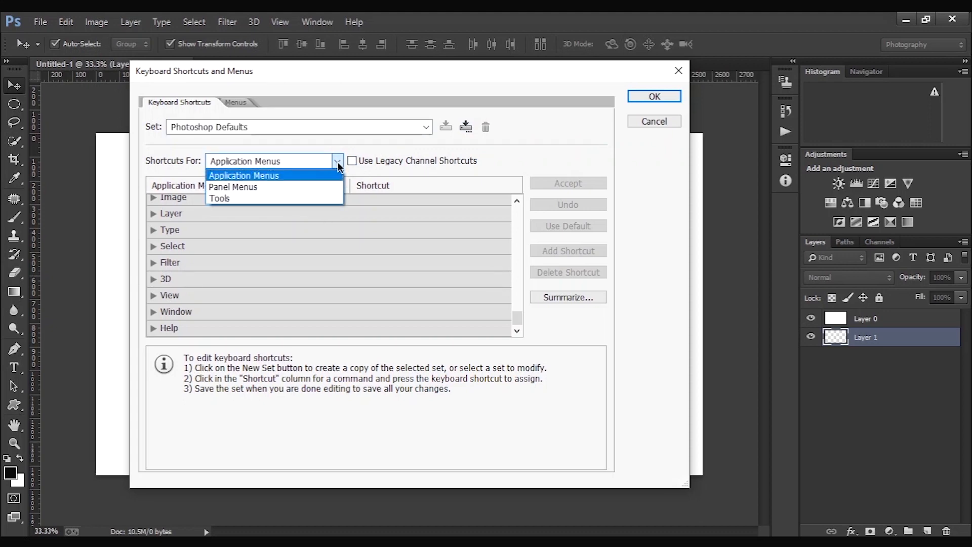
left_click(339, 157)
left_click(637, 120)
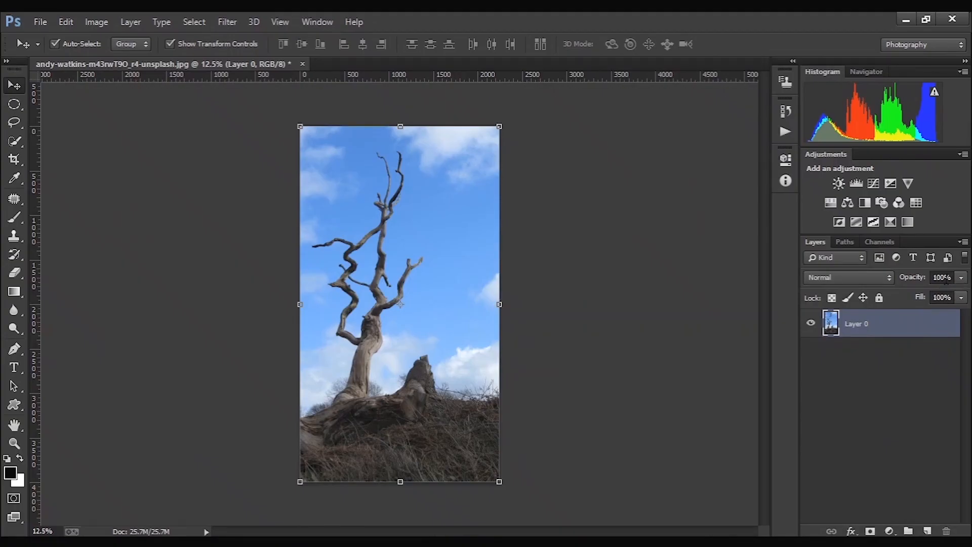
- Lower the opacity of Layer 0 to 0%, and raise it to 50%
left_click(947, 279)
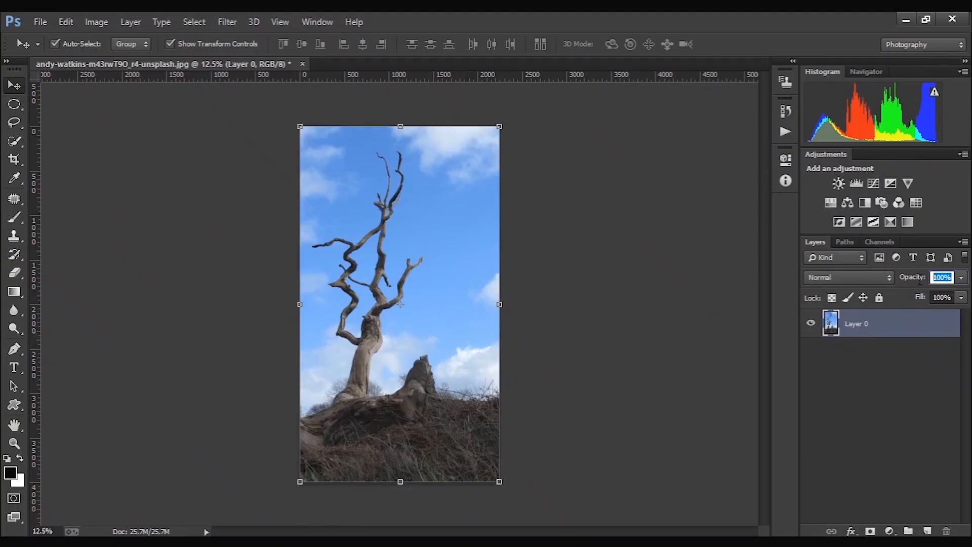
type("0")
key("Return")
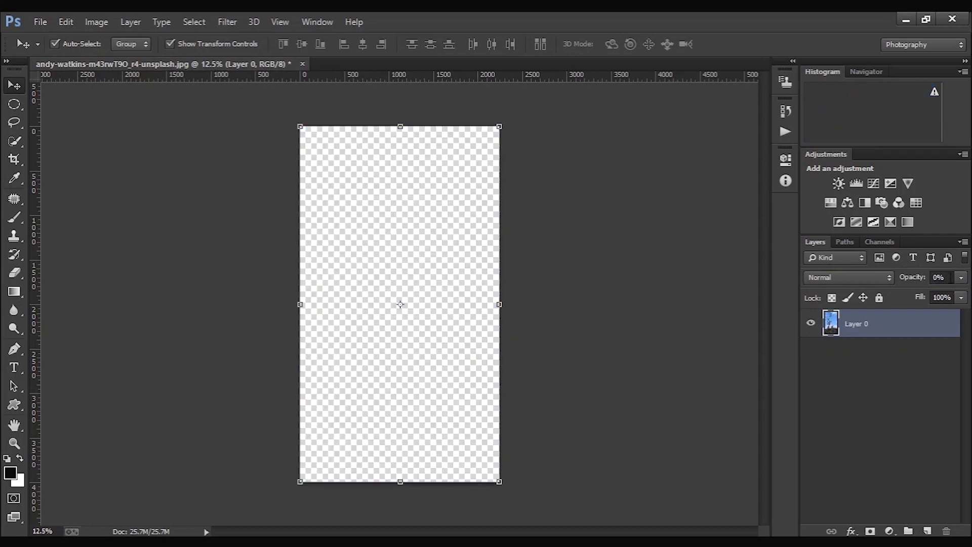
left_click(948, 277)
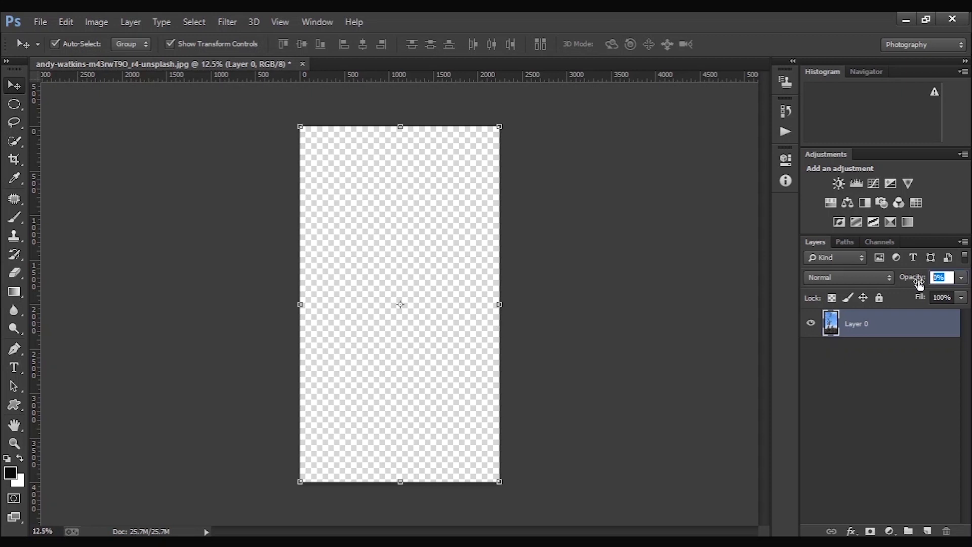
type("50")
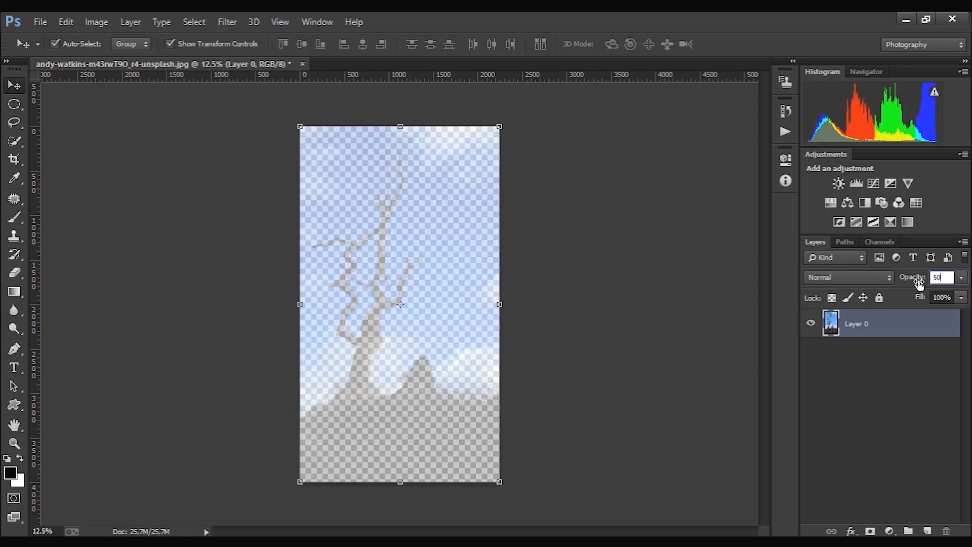
key("Return")
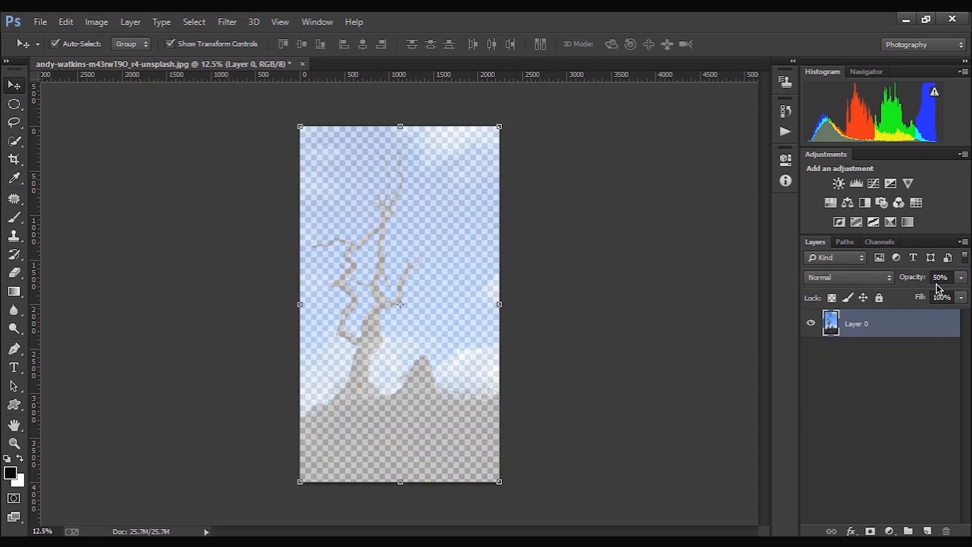
- Restore the opacity of Layer 0 to 100%
left_click(919, 280)
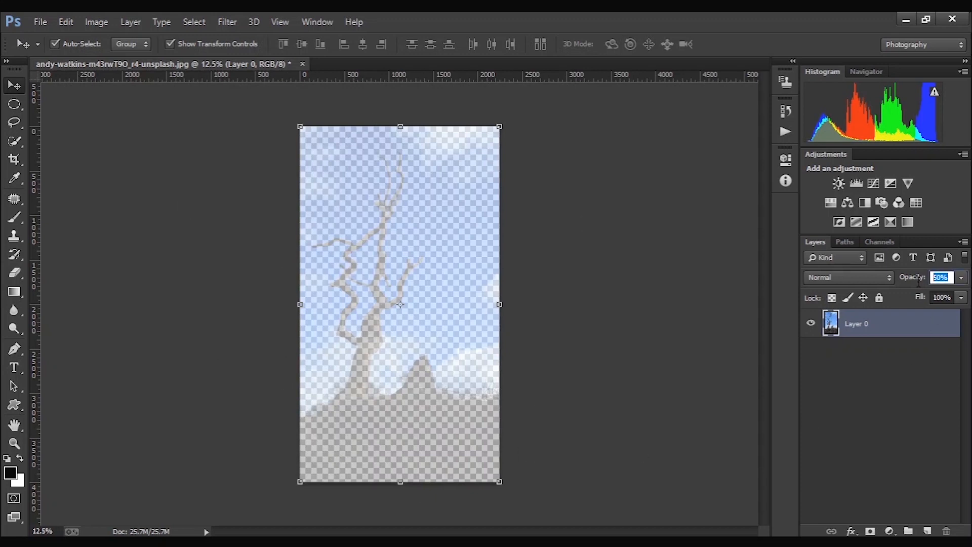
type("100")
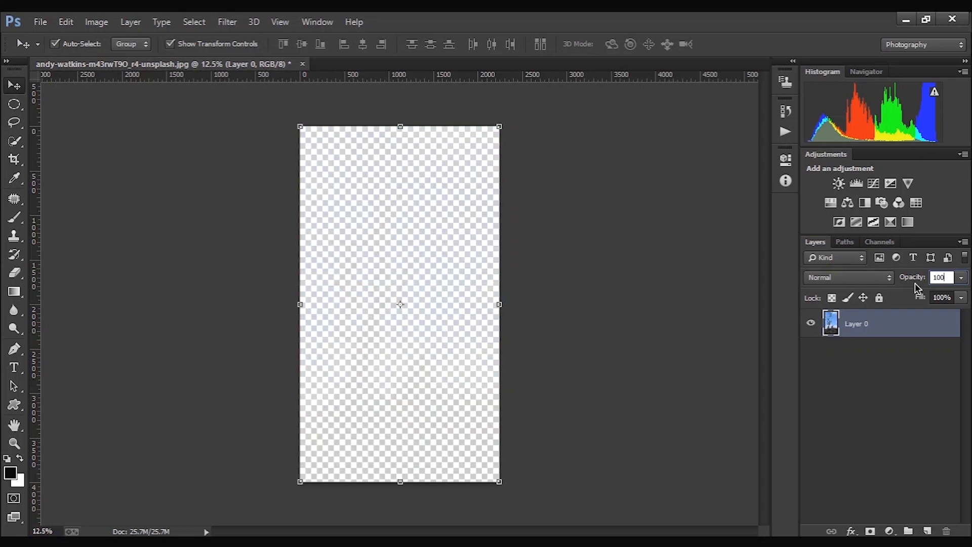
key("Return")
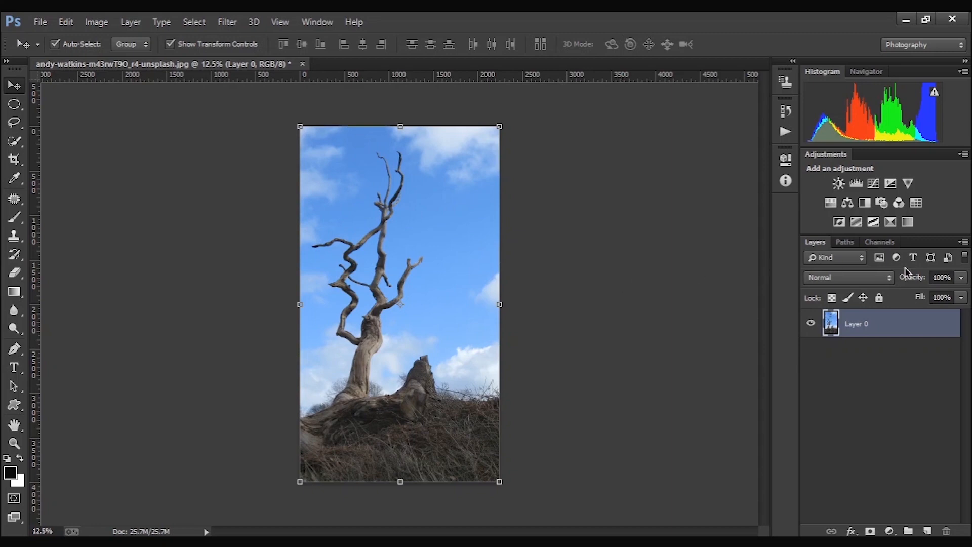
- Set the opacity of Layer 0 to 45%, and raise it again with the opacity slider
left_click(943, 278)
type("45")
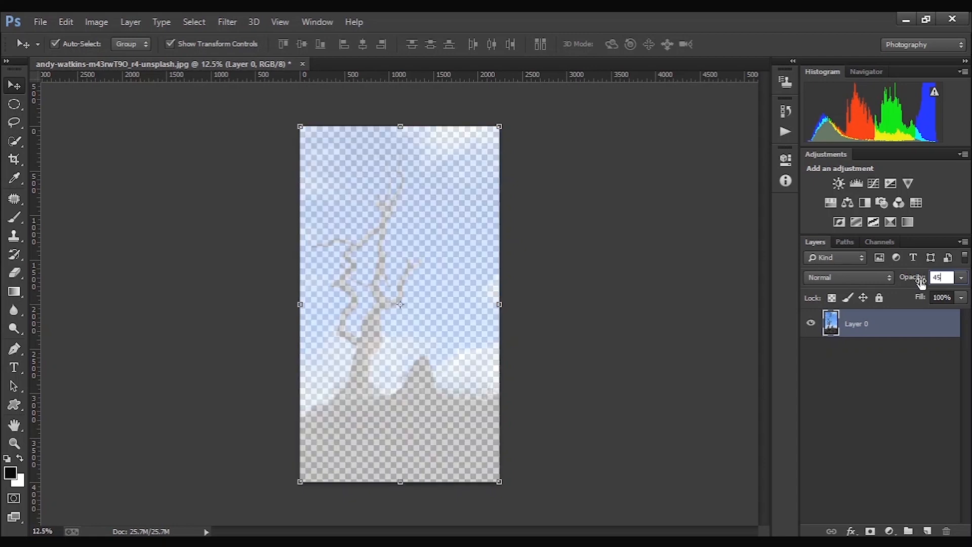
key("Return")
left_click(961, 279)
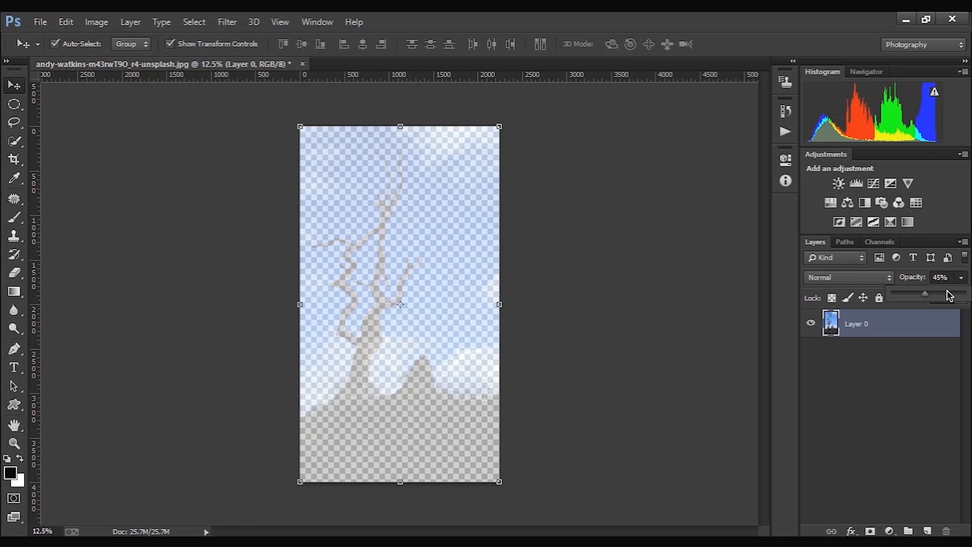
left_click_drag(928, 294, 970, 314)
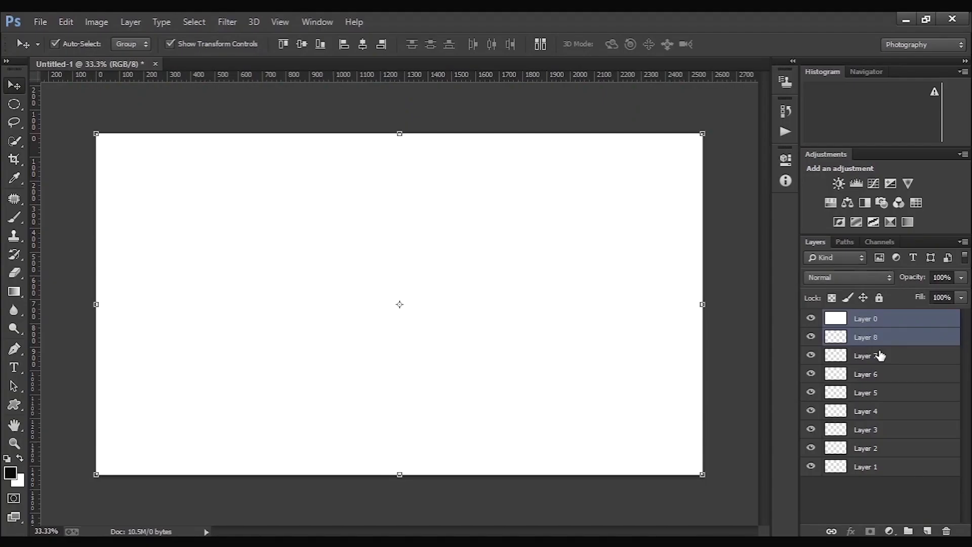
- Group Layers 0, 8 and 7 together, and put Layers 6, 5, 4 and 3 into a second group
left_click(879, 354, "shift")
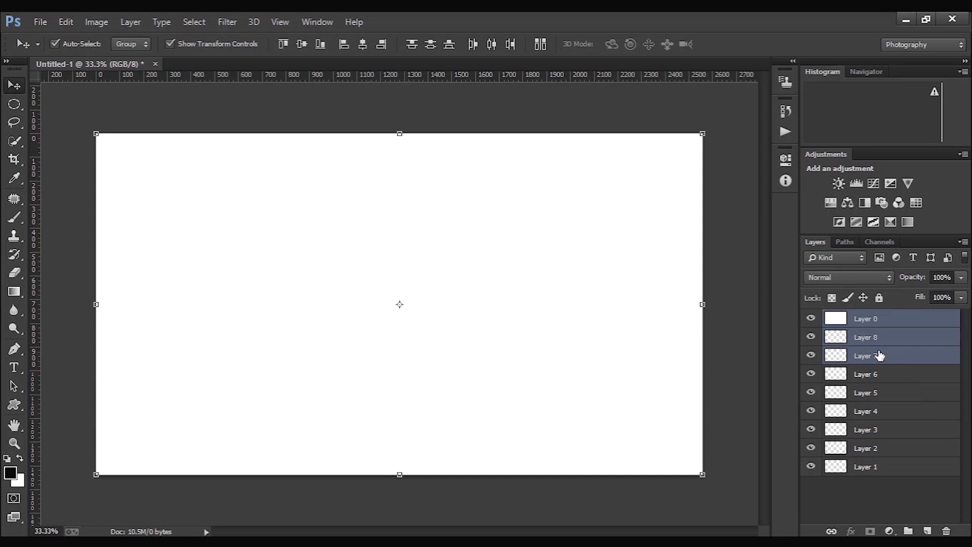
key("ctrl+g")
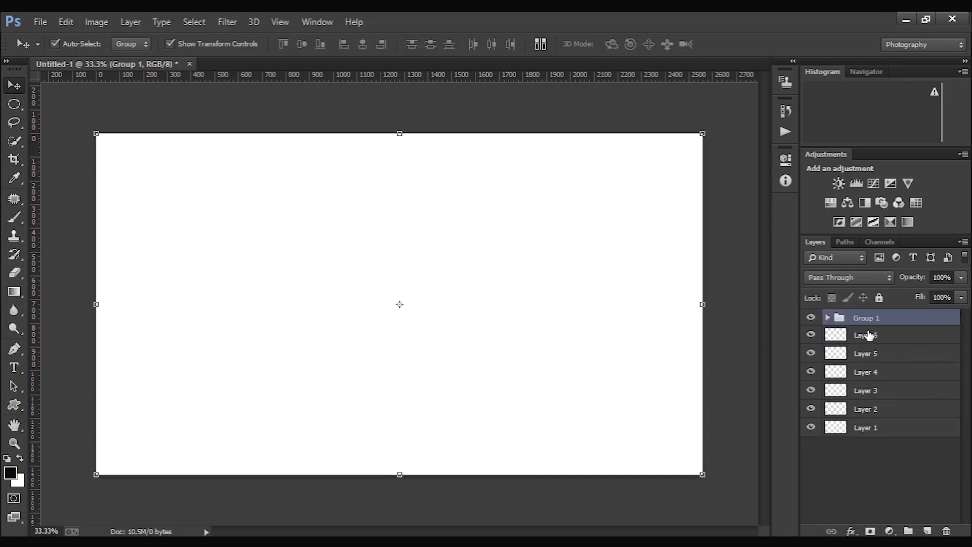
left_click(869, 335)
left_click(868, 354, "shift")
left_click(870, 371, "shift")
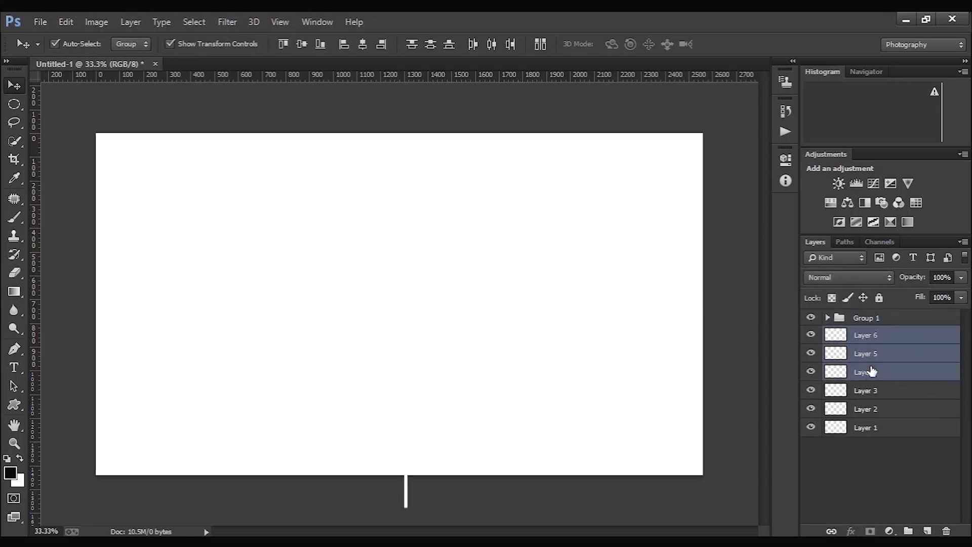
left_click(868, 390, "shift")
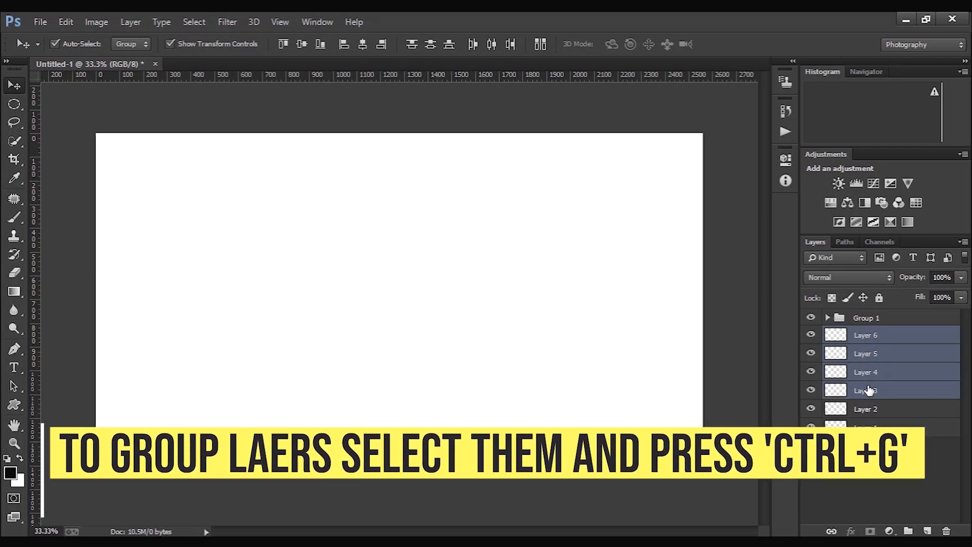
key("ctrl+g")
- Put the remaining Layer 2 and Layer 1 into a third group
left_click(871, 352)
left_click(871, 370, "shift")
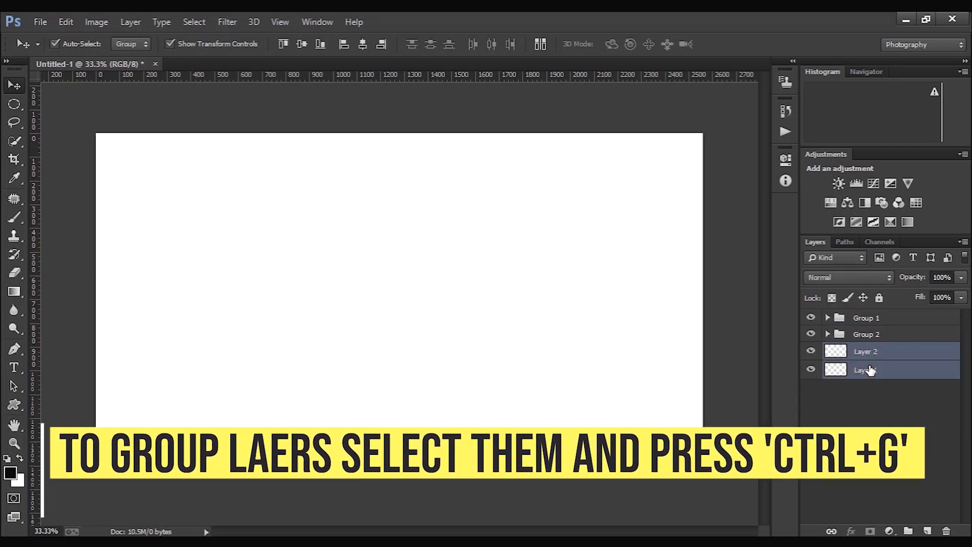
key("ctrl+g")
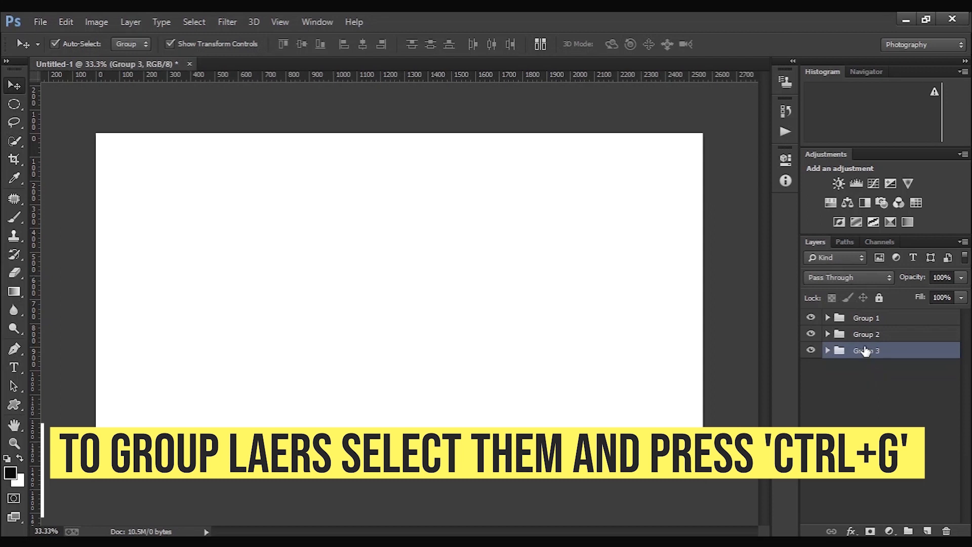
- Expand Group 1 and Group 2 to examine the layers inside, and collapse both again
left_click(828, 334)
left_click(828, 318)
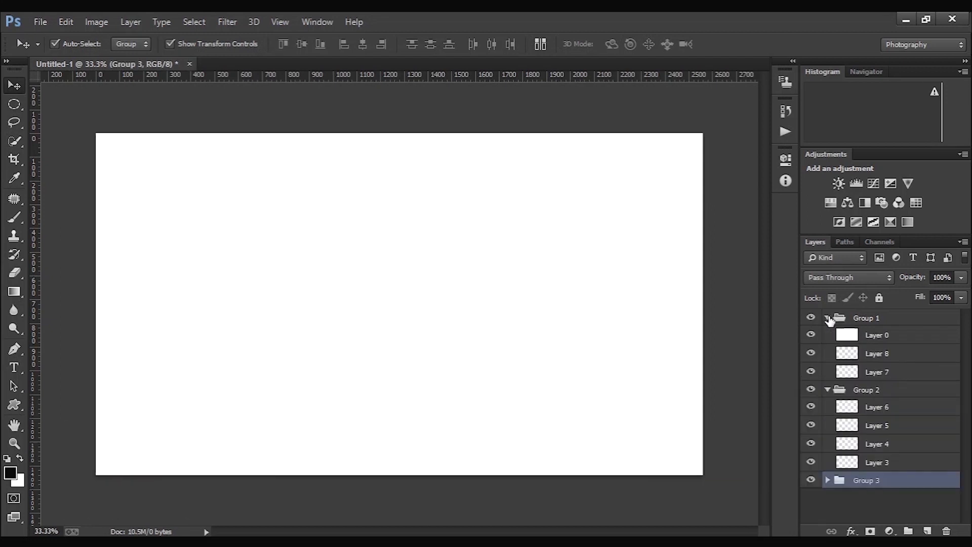
left_click(828, 318)
left_click(828, 334)
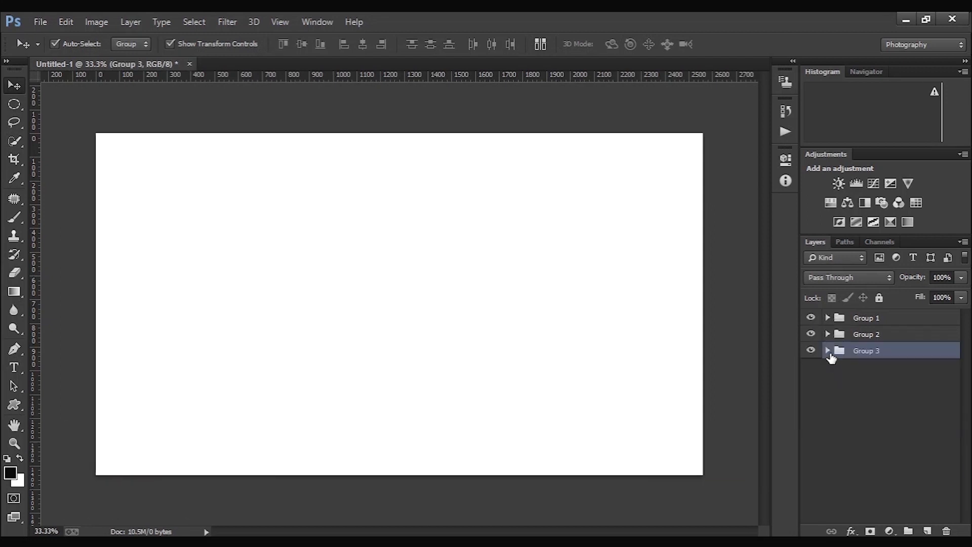
- Nest Group 1, Group 2 and Group 3 inside one parent group
left_click(862, 334, "shift")
left_click(864, 320, "shift")
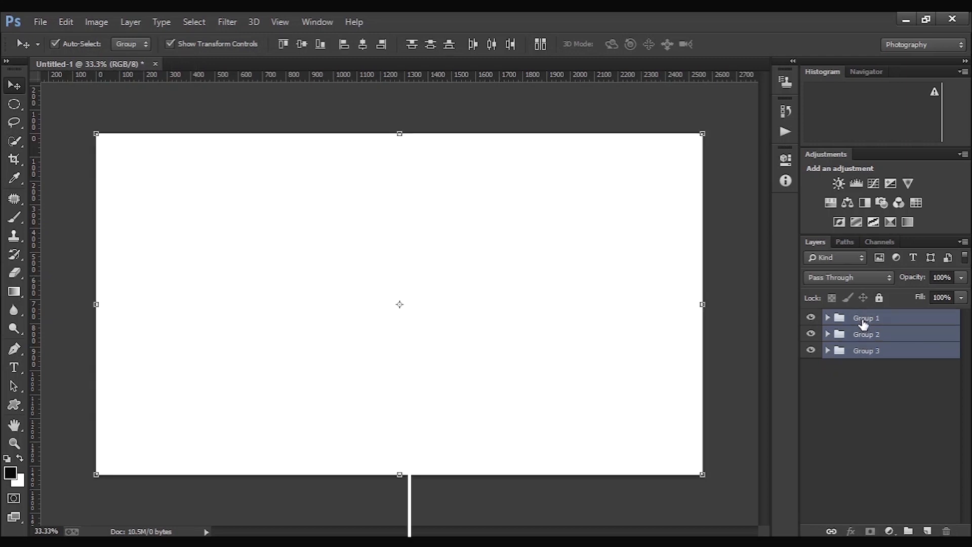
key("ctrl+g")
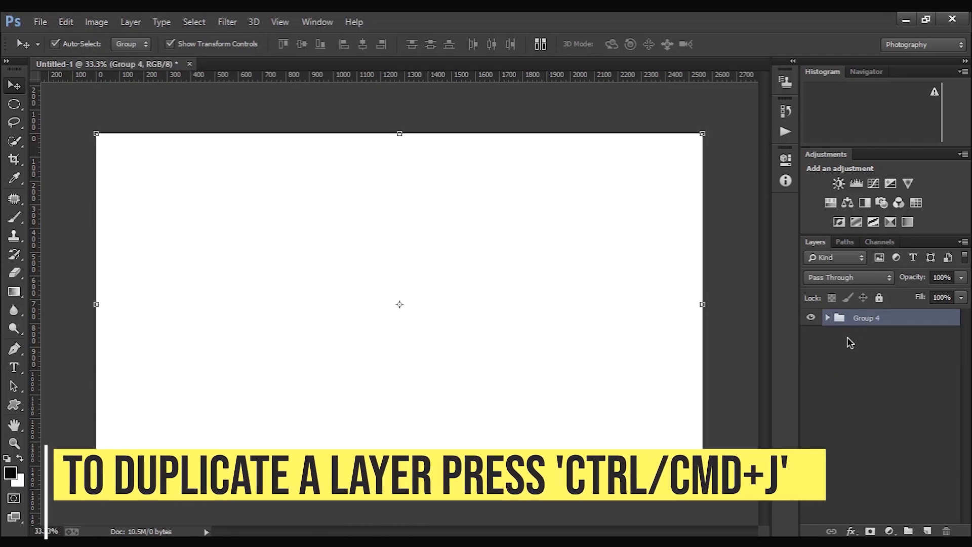
- Duplicate Layer 0 inside Group 1 three times, and make one further copy from the topmost duplicate
left_click(846, 336)
left_click(827, 318)
left_click(838, 335)
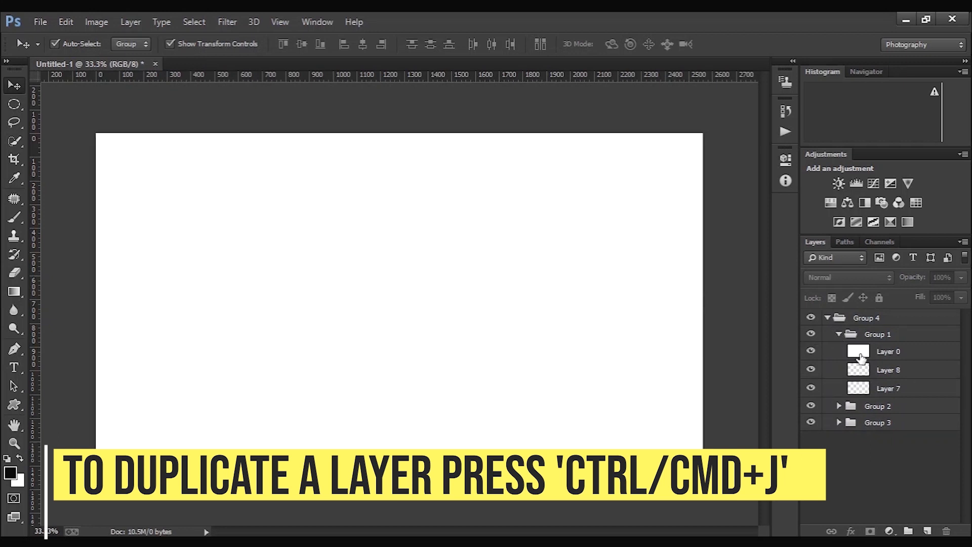
left_click(887, 353)
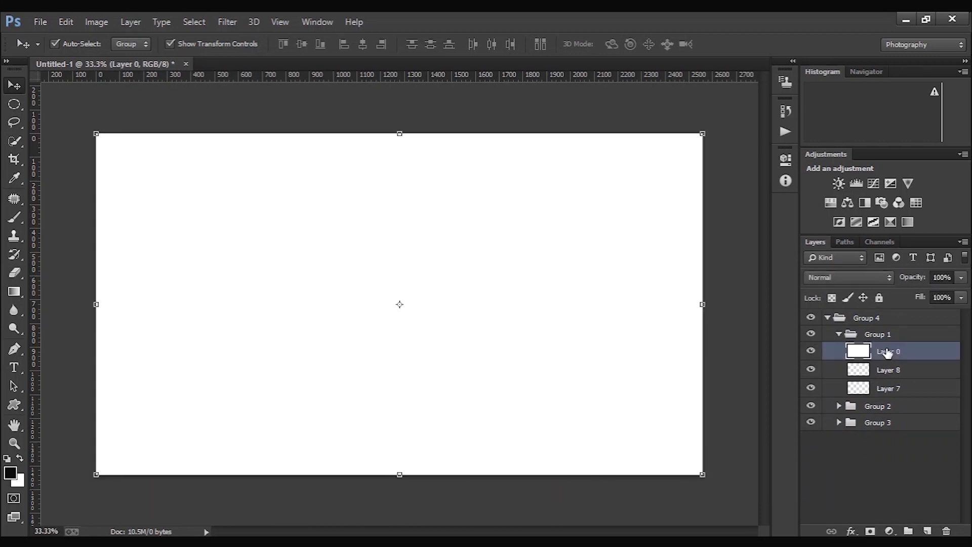
double_click(889, 352)
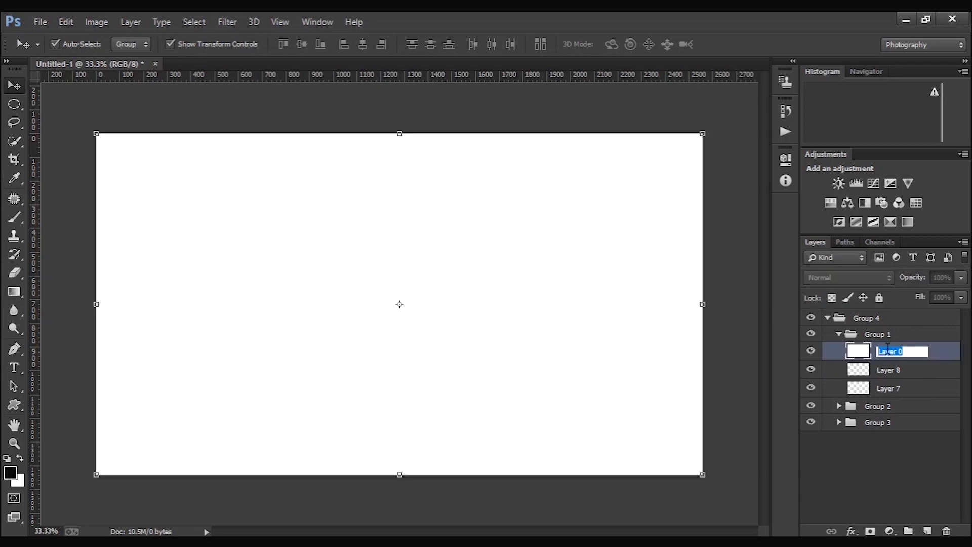
left_click(943, 354)
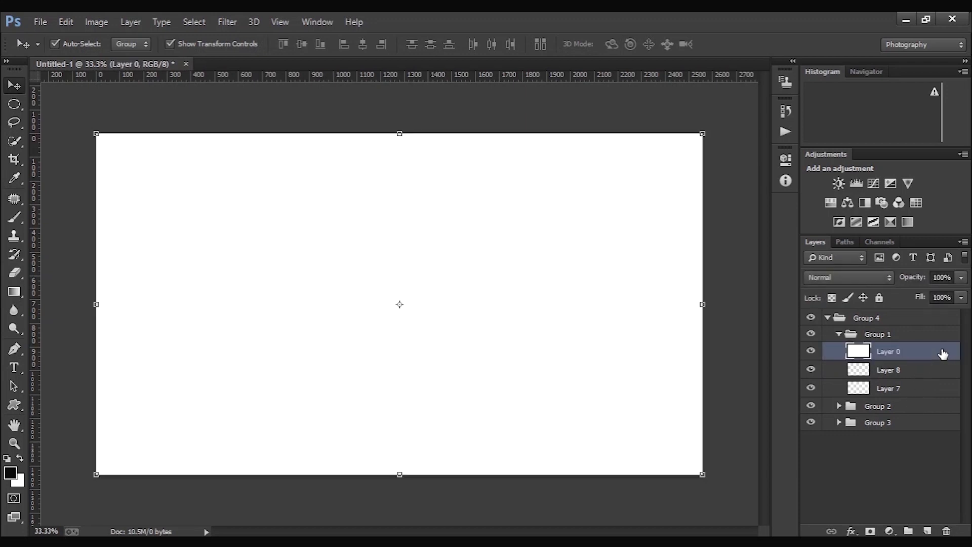
key("ctrl+j")
key("ctrl+j")
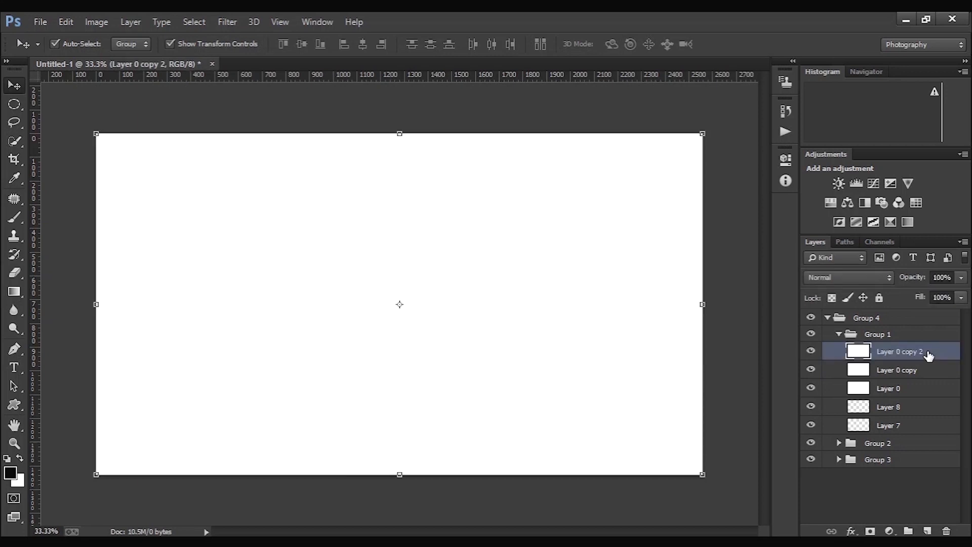
key("ctrl+j")
left_click(904, 354, "ctrl")
left_click_drag(904, 354, 926, 530)
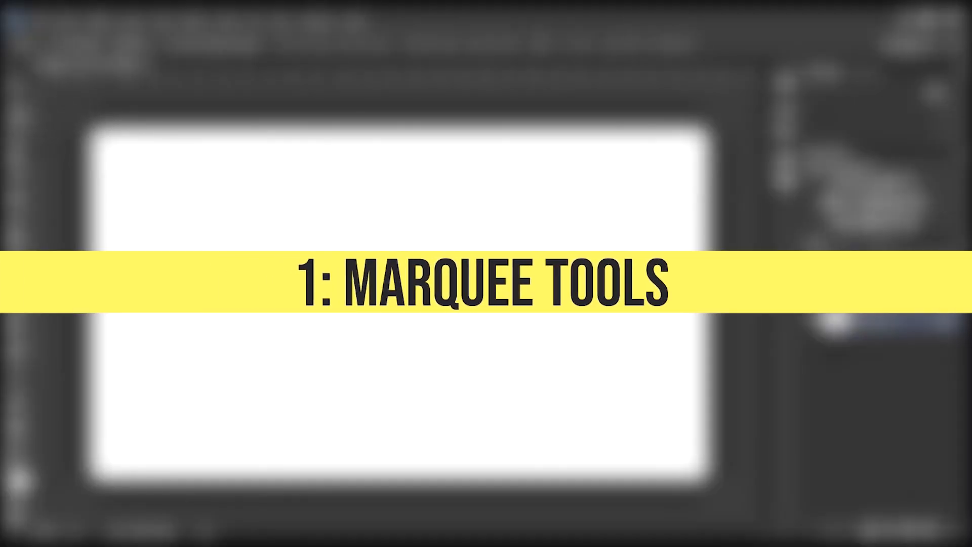
- Draw a rectangular marquee selection about 1550 x 890 pixels across the middle of the blank canvas
left_click(48, 102)
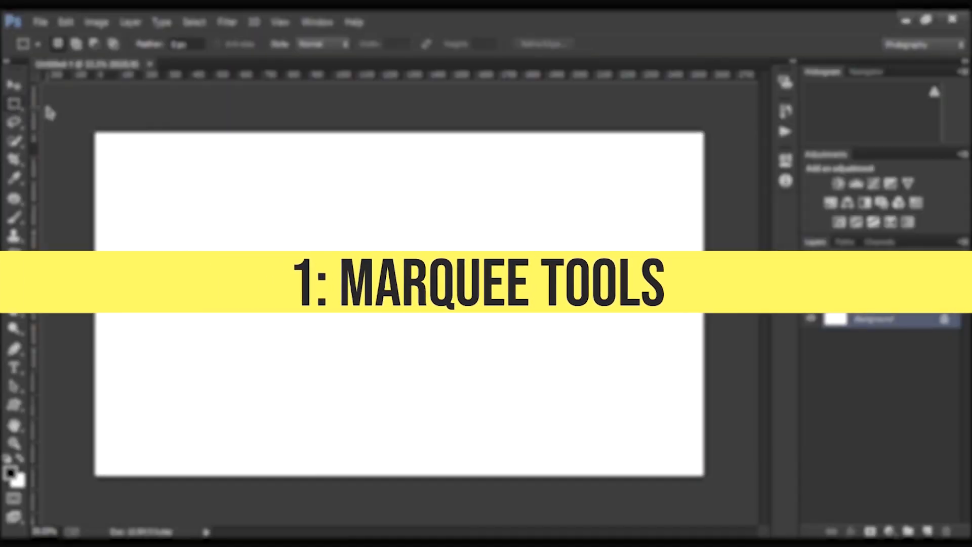
left_click_drag(204, 214, 572, 426)
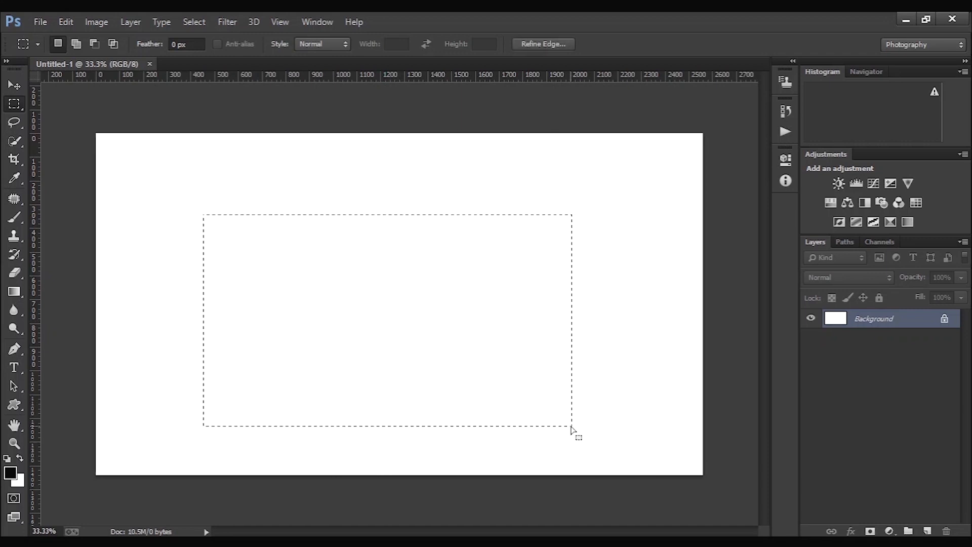
- Add a small rectangular selection right of the large one, and subtract its lower-right part to form an L shape
key("shift")
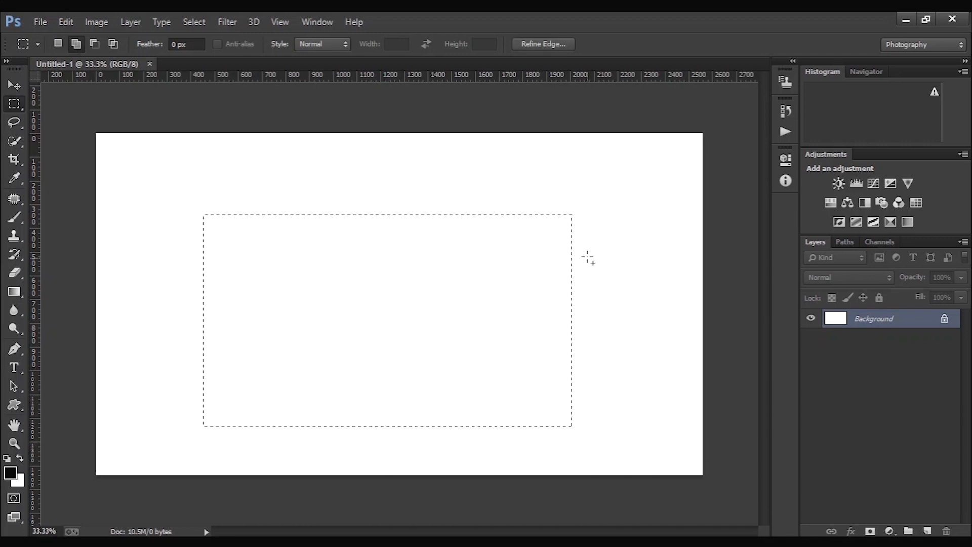
left_click_drag(590, 223, 602, 241)
key("alt")
- Set the Rectangular Marquee feather to 10 px and clear the current selection
left_click(193, 44)
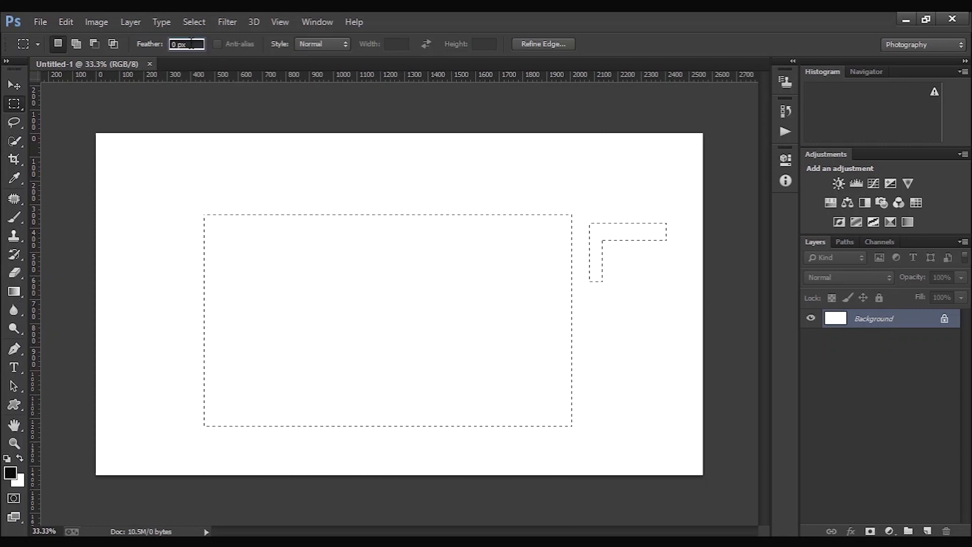
type("10")
key("Return")
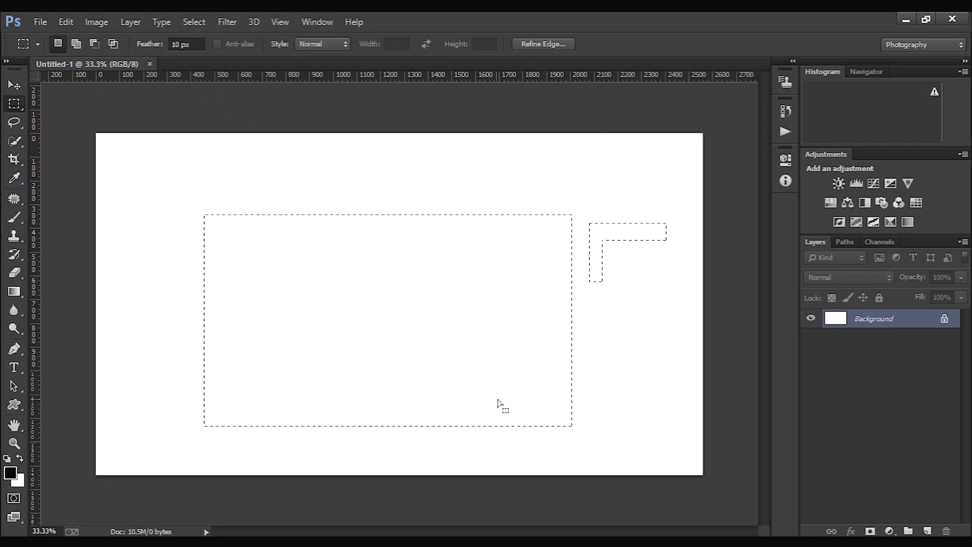
key("ctrl+d")
- Draw an elliptical marquee selection about 1080 x 1010 pixels, slightly left of the canvas centre
right_click(14, 105)
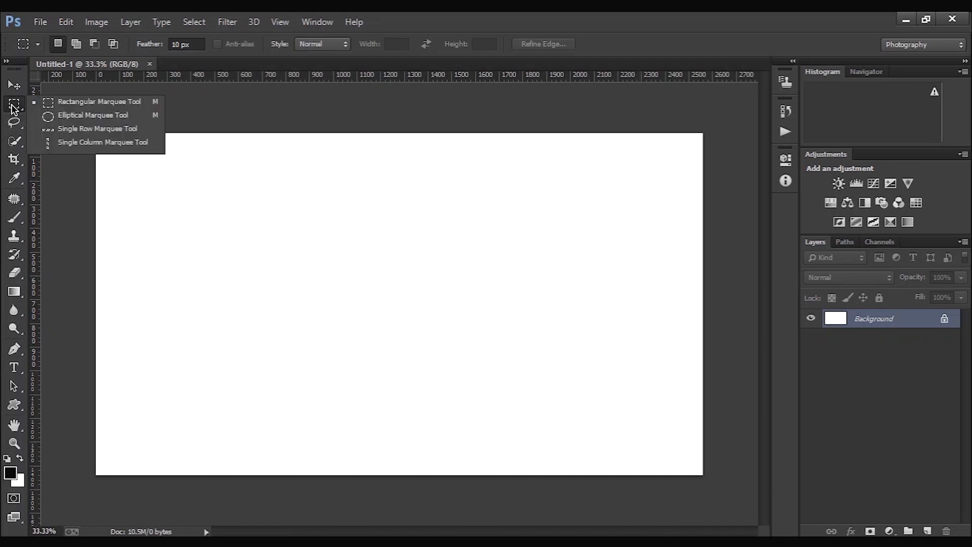
left_click(35, 119)
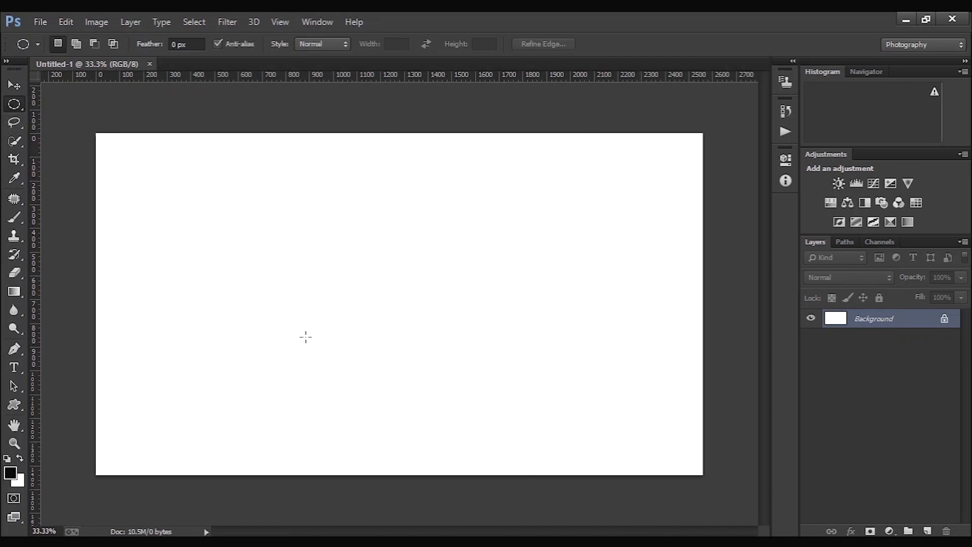
left_click_drag(220, 181, 477, 419)
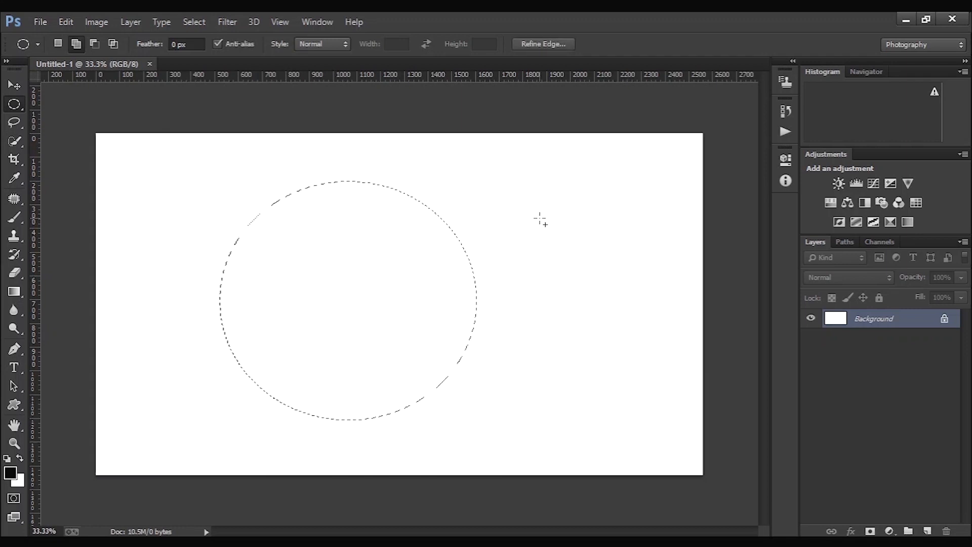
- Add a second elliptical selection about 640 x 615 pixels to the right of the large one
left_click_drag(542, 221, 686, 365)
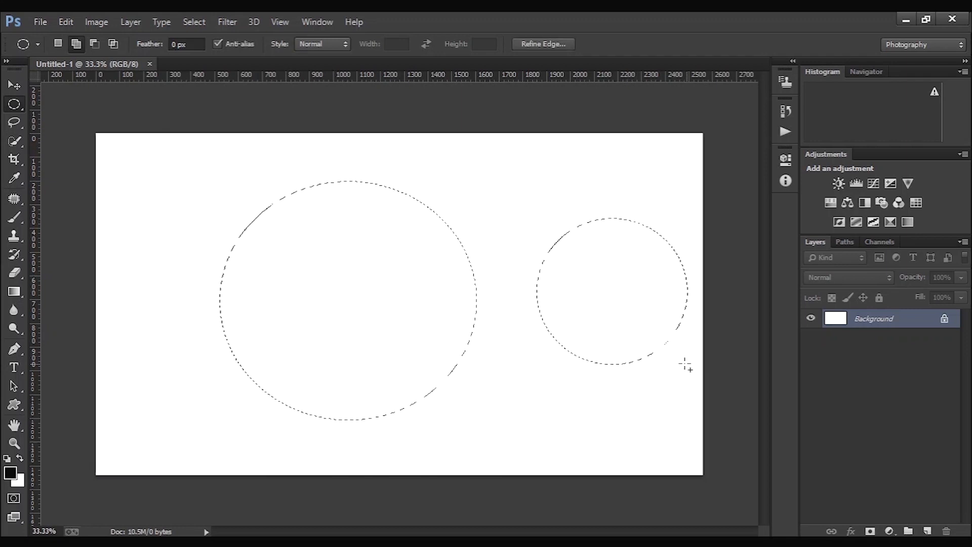
mouse_move(481, 184)
left_mouse_down()
mouse_move(506, 210)
mouse_move(479, 174)
mouse_move(533, 232)
mouse_move(431, 136)
mouse_move(433, 152)
left_mouse_up()
left_click(491, 223)
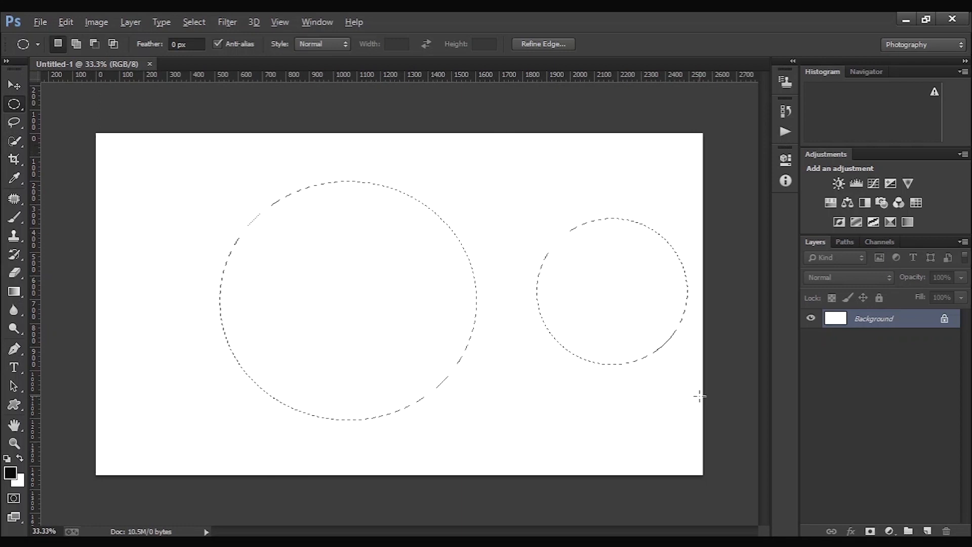
- Subtract elliptical areas from the lower right of both round selections to form crescents, and set the Elliptical Marquee feather to 4.8 px
left_click_drag(700, 395, 605, 300)
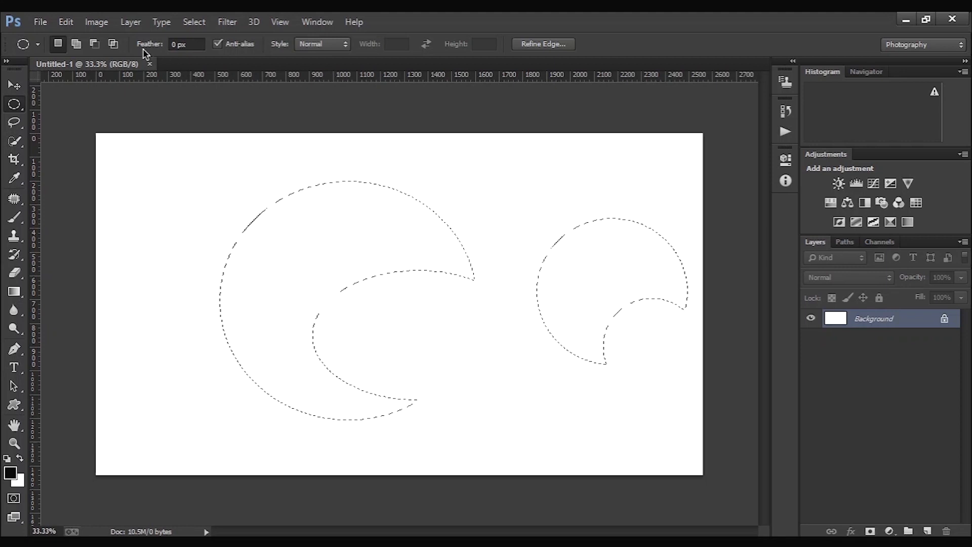
left_click_drag(142, 49, 177, 55)
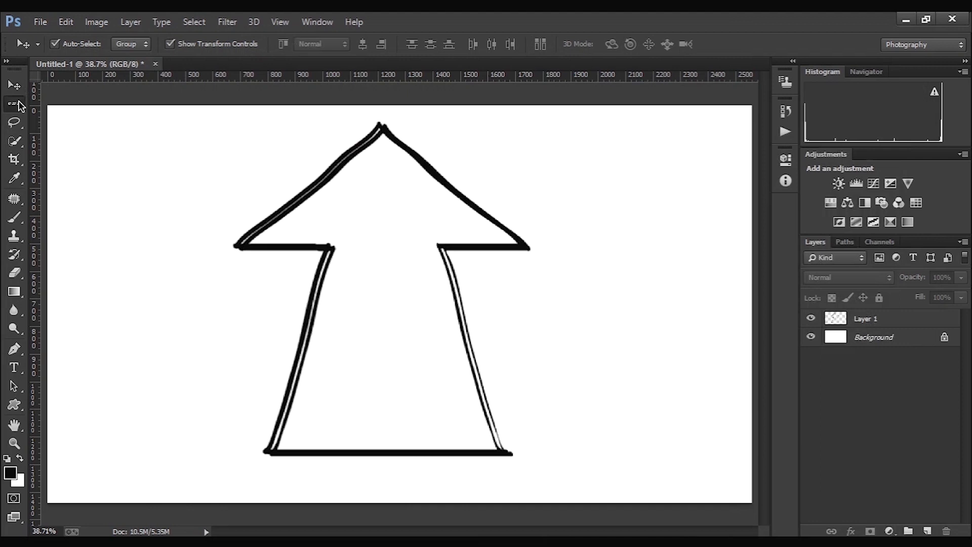
- Select single-pixel rows just below the base and at the tip of the drawn arrow with the Single Row Marquee tool
left_click(19, 105)
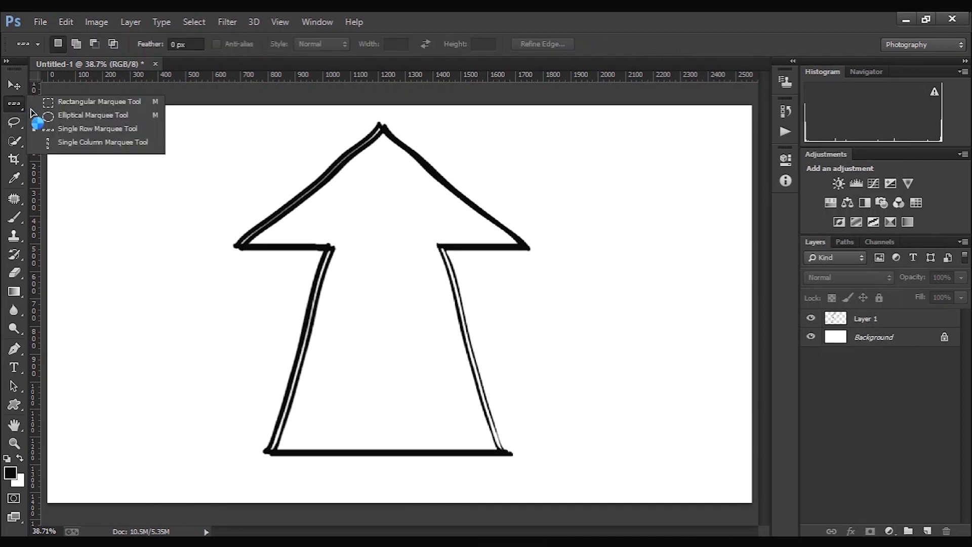
left_click(55, 128)
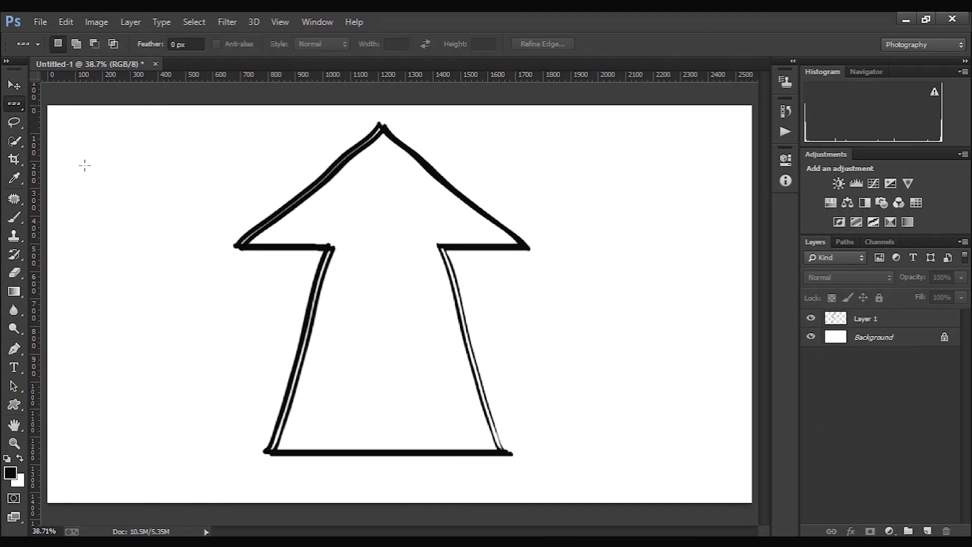
left_click(338, 458)
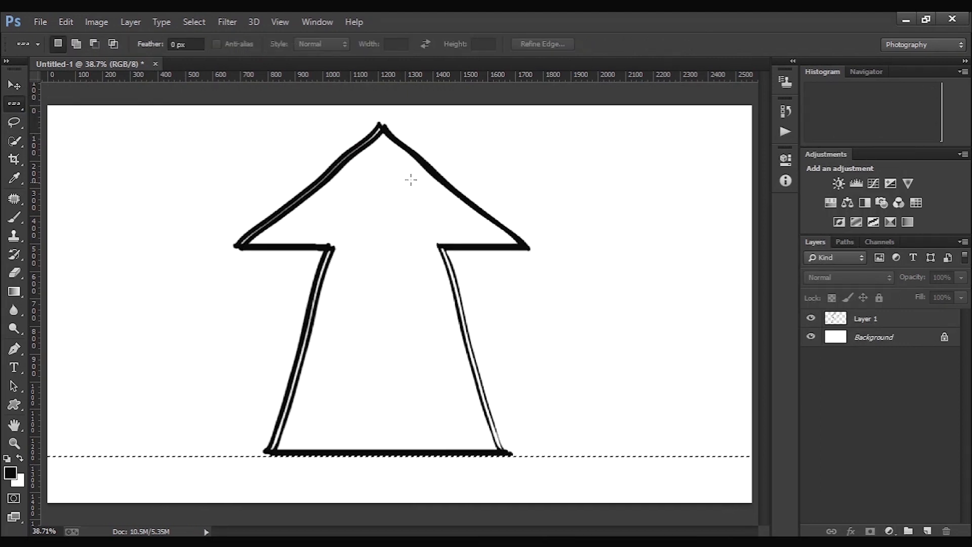
left_click(375, 122, "shift")
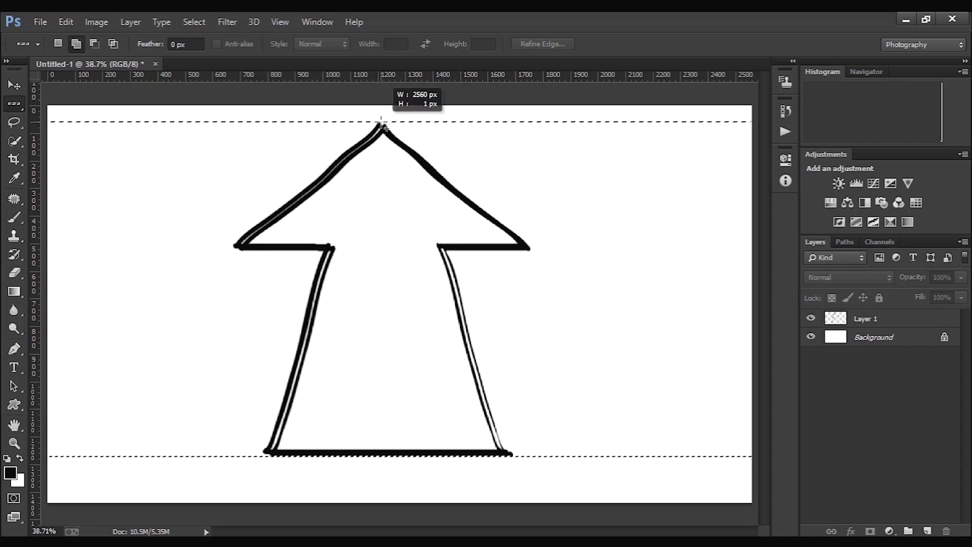
- Replace the row selections with Single Column Marquee selections at the left and right corners of the drawn arrowhead
right_click(21, 112)
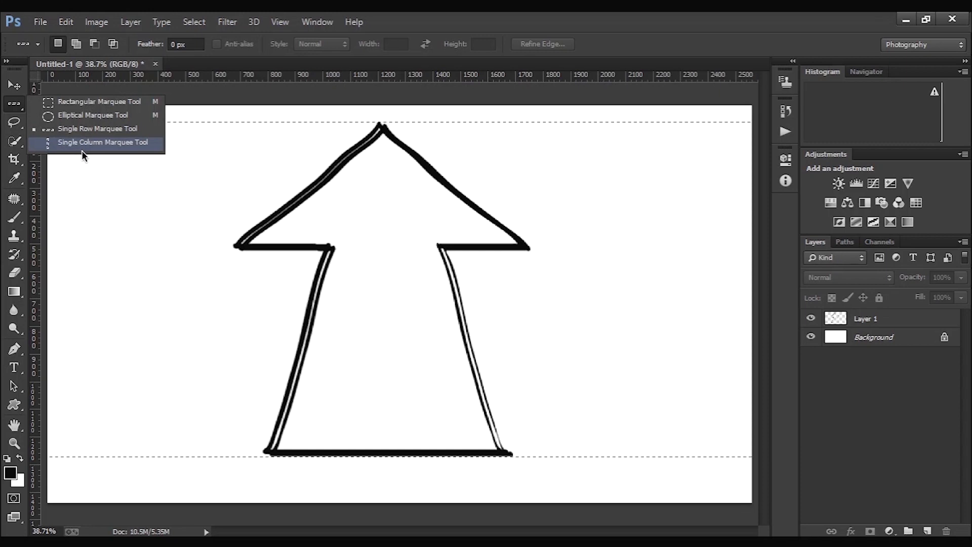
left_click(81, 151)
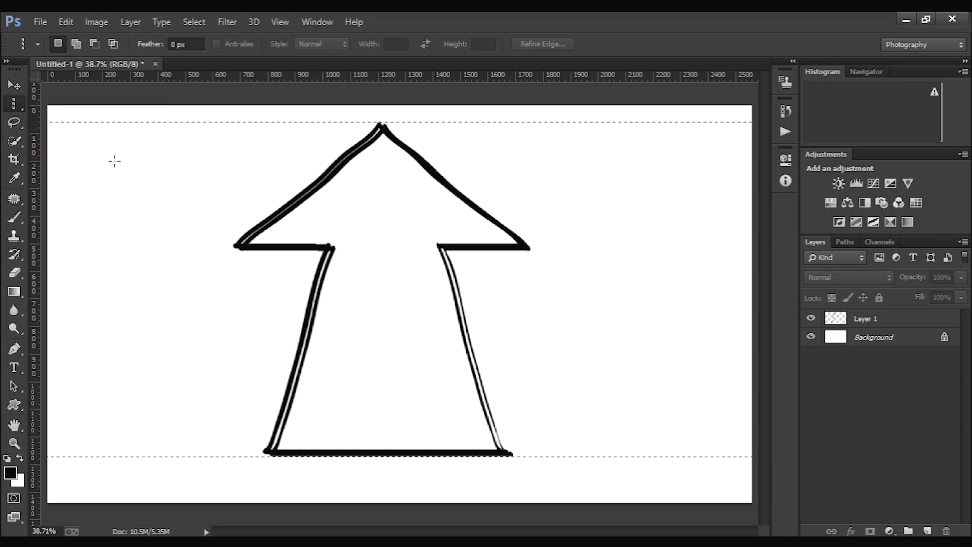
left_click(233, 246, "shift")
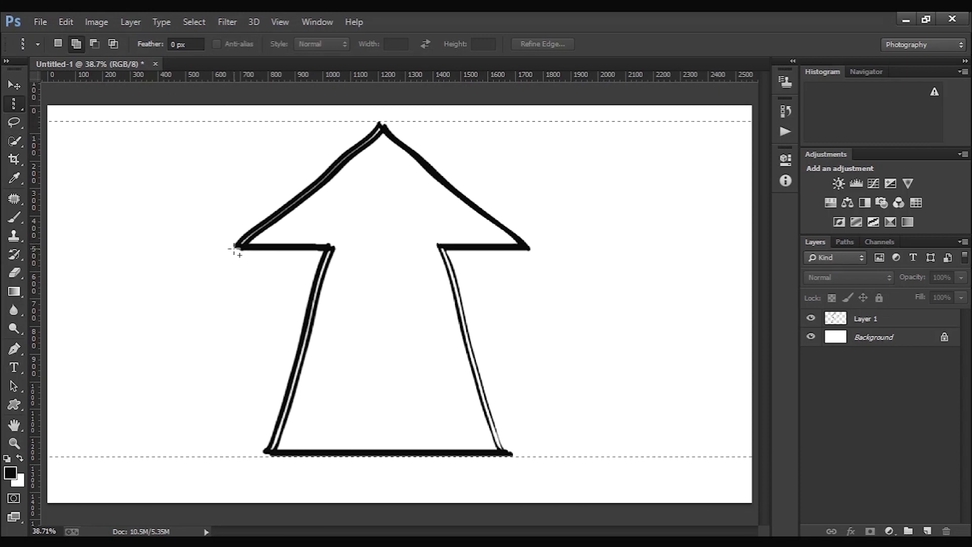
left_click(234, 246)
left_click(531, 252, "shift")
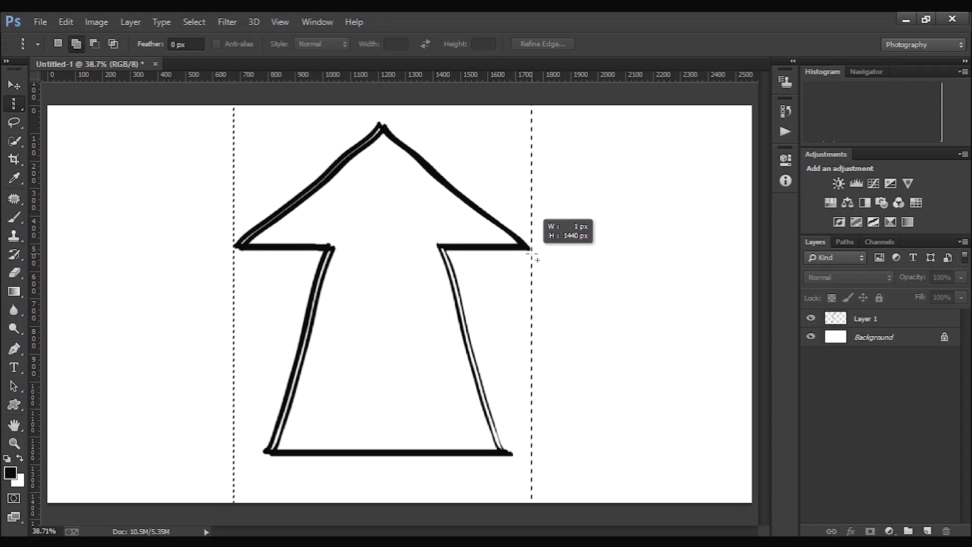
key("ctrl+d")
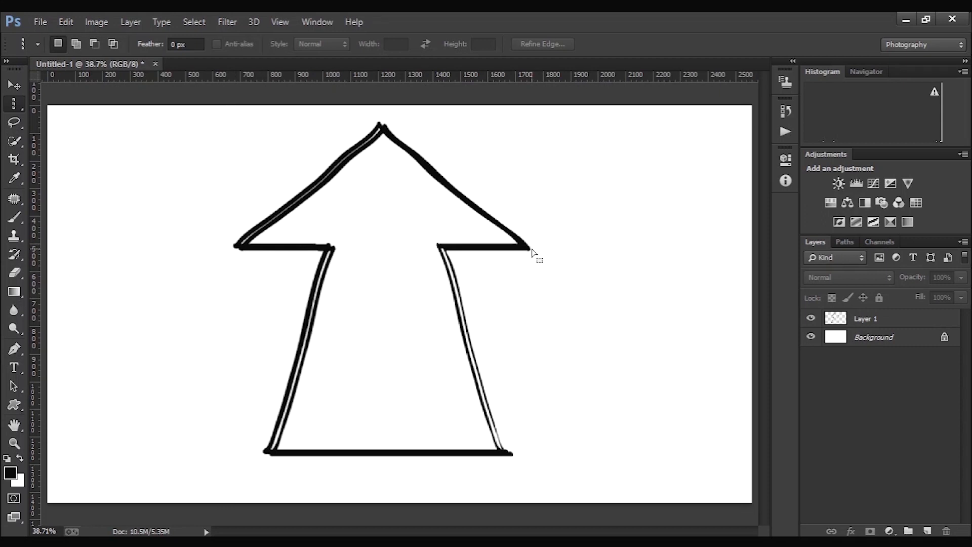
left_click(535, 250)
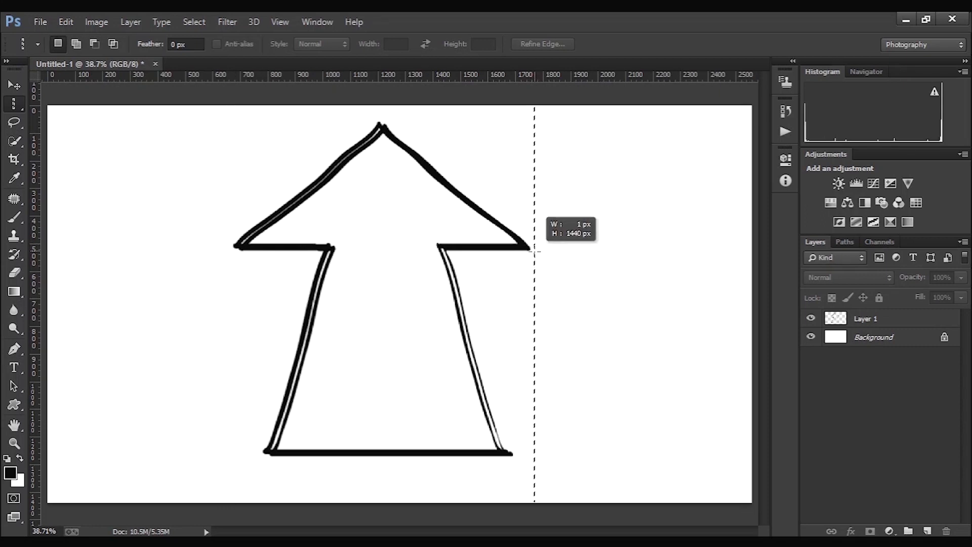
left_click(232, 249, "shift")
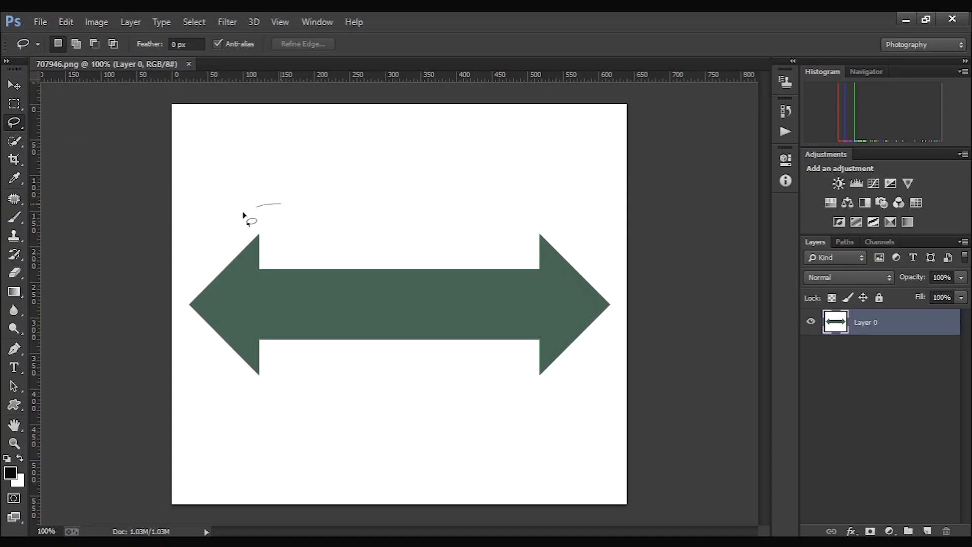
- Draw a freehand Lasso selection around the left arrowhead of the green double arrow, and clear the selection
mouse_move(243, 215)
left_mouse_down()
mouse_move(167, 306)
mouse_move(177, 375)
mouse_move(229, 411)
mouse_move(317, 399)
mouse_move(332, 249)
mouse_move(265, 199)
left_mouse_up()
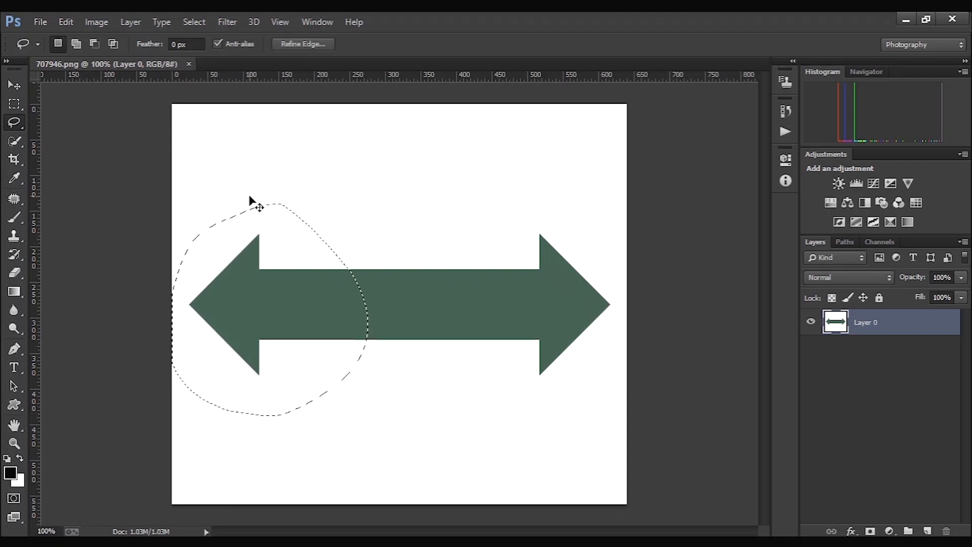
key("ctrl+d")
- Outline the whole green double arrow corner by corner with the Polygonal Lasso tool, and deselect it
right_click(20, 129)
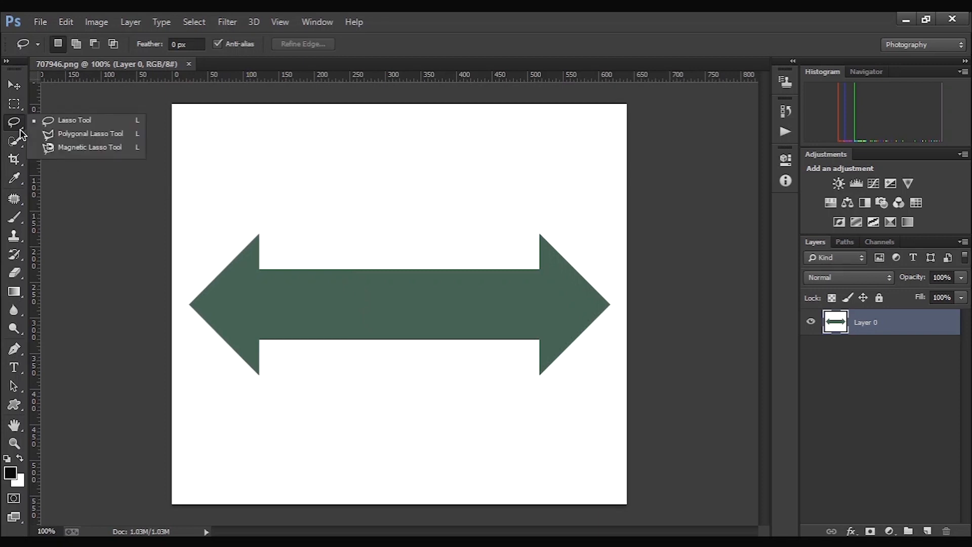
left_click(56, 131)
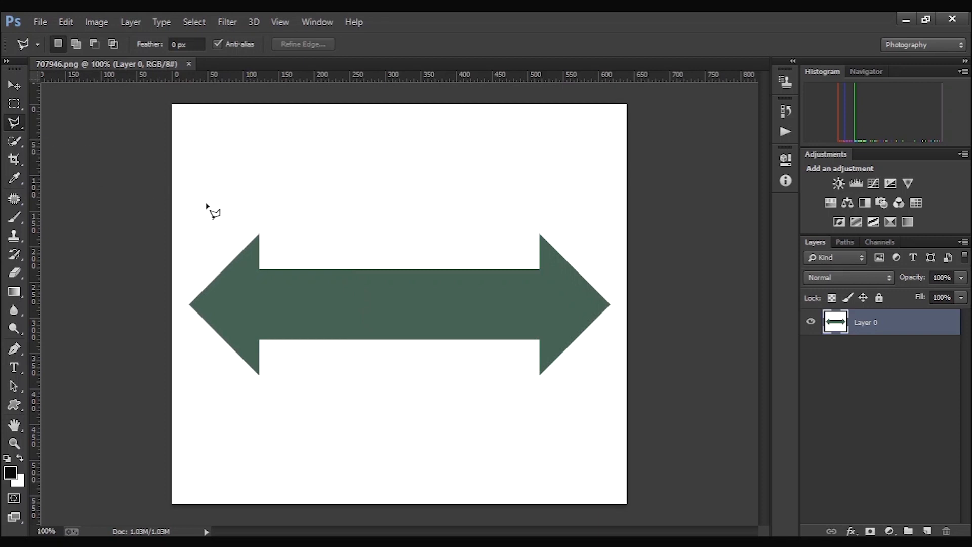
left_click(259, 235)
left_click(260, 269)
left_click(610, 305)
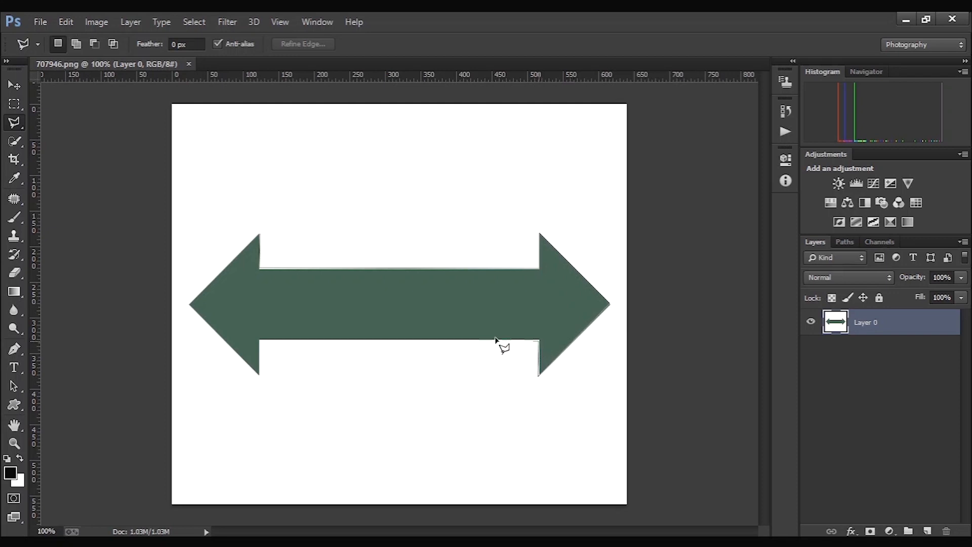
left_click(260, 376)
left_click(190, 304)
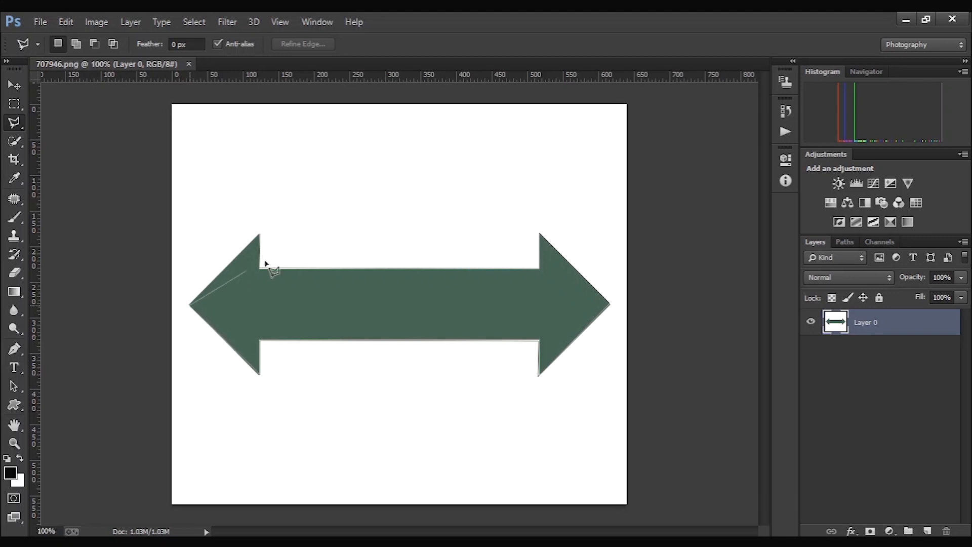
left_click(260, 235)
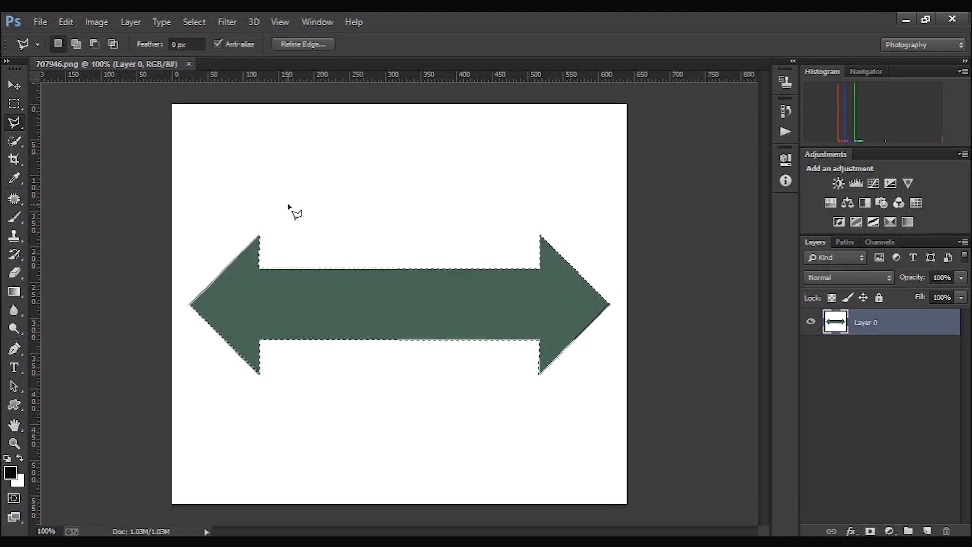
key("ctrl+d")
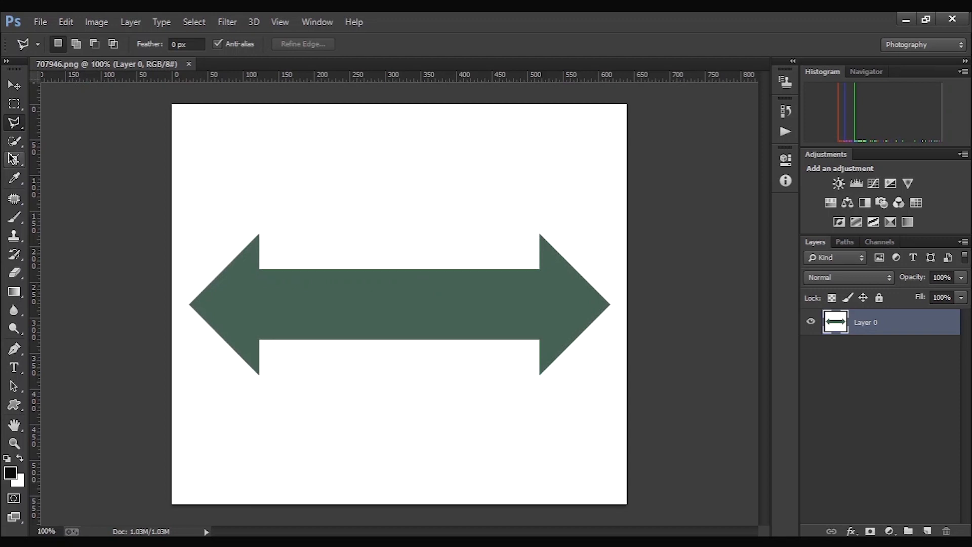
- Trace the edges of the green double arrow with the Magnetic Lasso tool, close the selection, and clear it
right_click(13, 124)
left_click(59, 149)
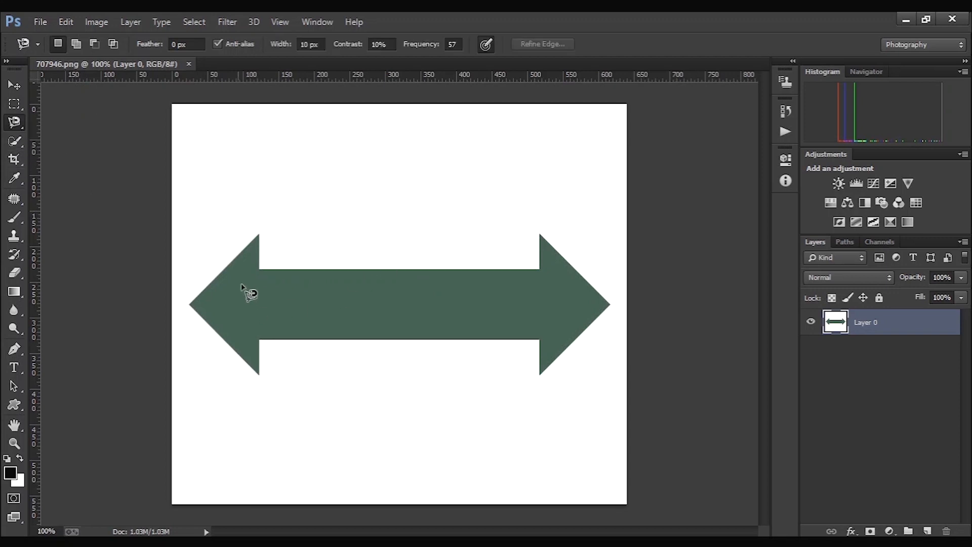
left_click(253, 241)
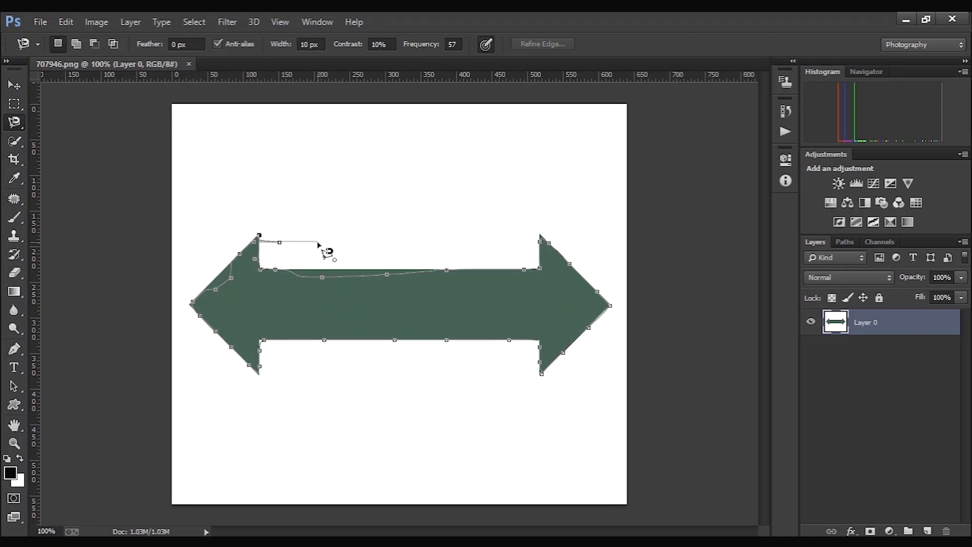
double_click(319, 244)
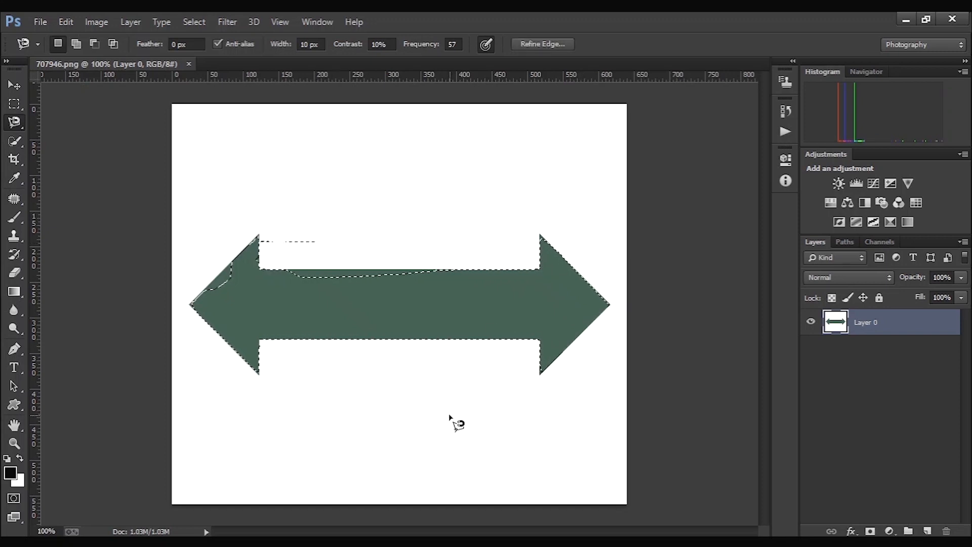
key("ctrl+d")
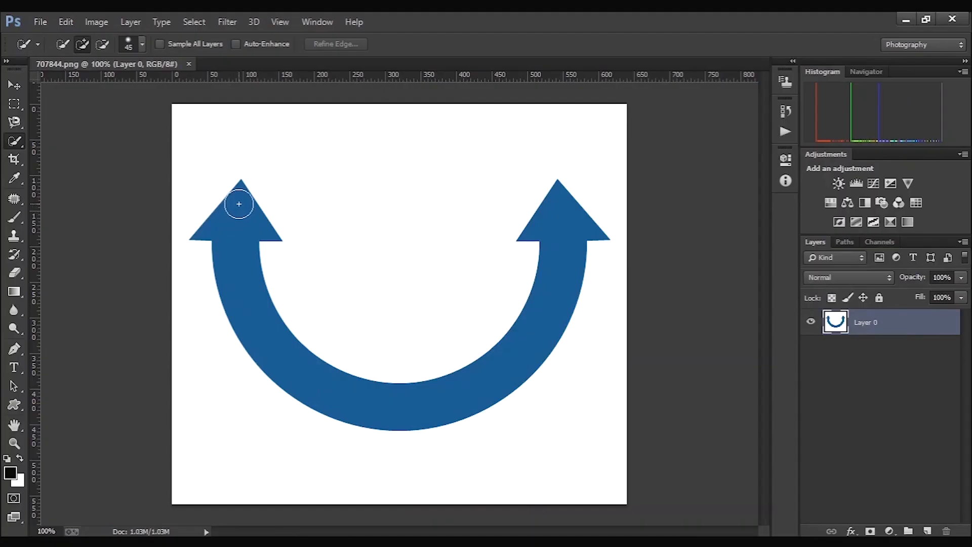
- Select the blue curved double arrow with the Quick Selection tool, and deselect it
mouse_move(239, 204)
left_mouse_down()
mouse_move(232, 235)
mouse_move(261, 324)
mouse_move(284, 347)
mouse_move(336, 386)
mouse_move(395, 408)
mouse_move(453, 407)
left_mouse_up()
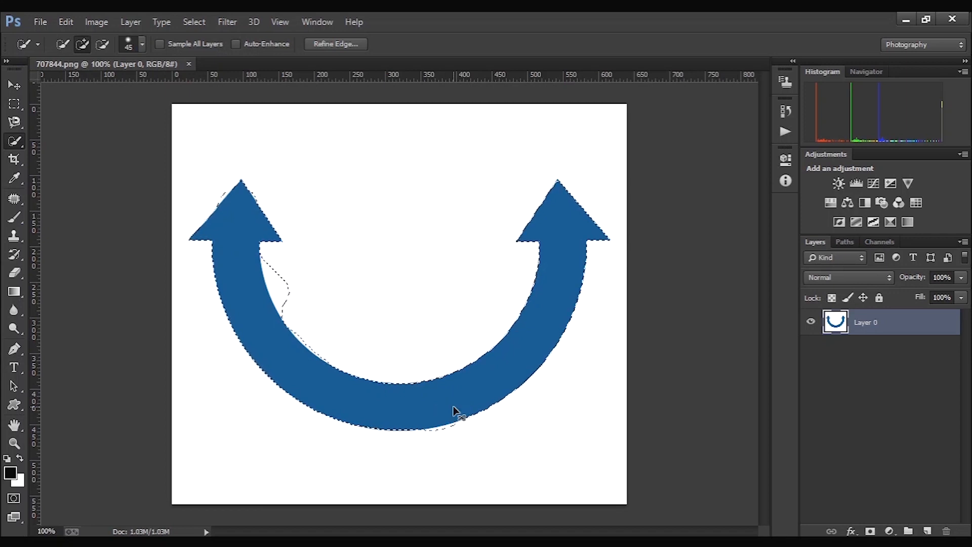
key("ctrl+d")
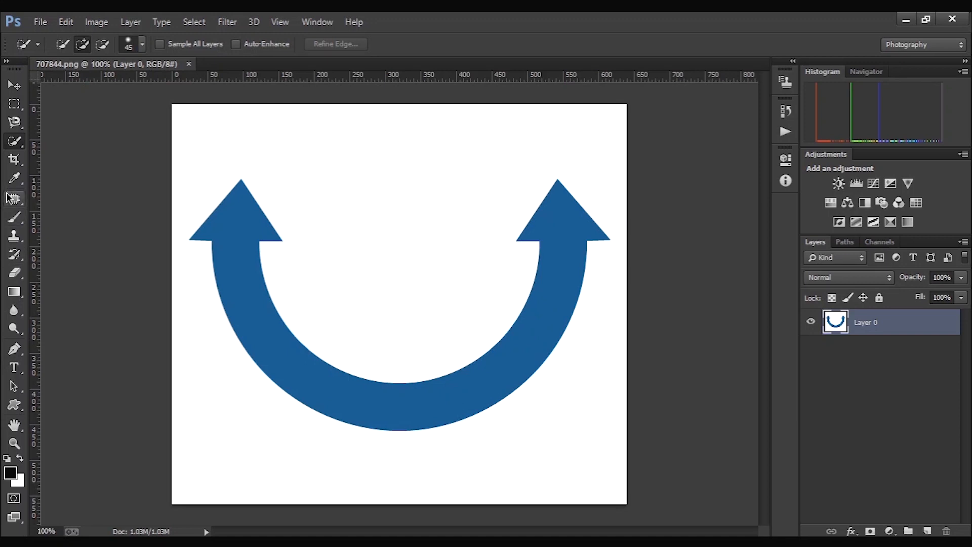
- Select the blue curved double arrow with the Magic Wand, using a 31 by 31 Average sample size and tolerance 32
right_click(9, 145)
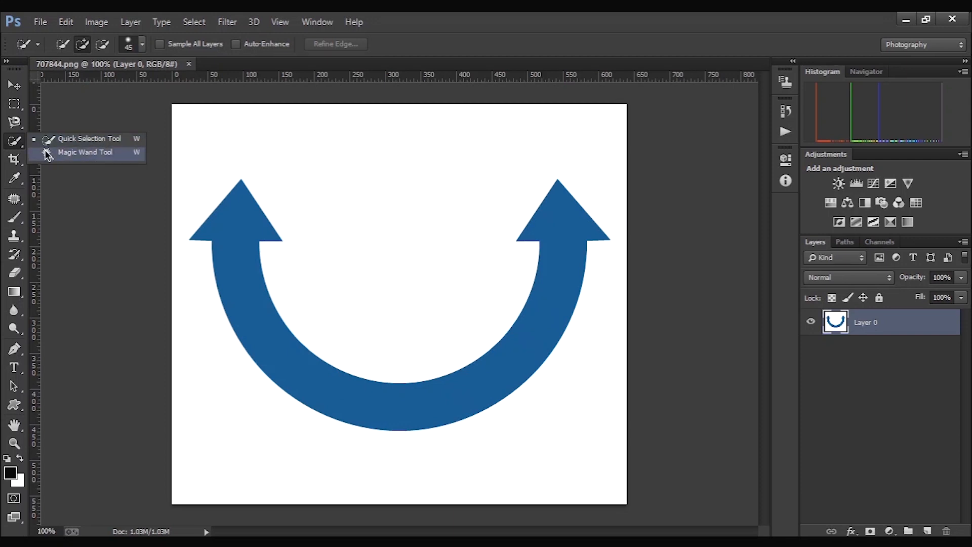
left_click(47, 153)
left_click(233, 252)
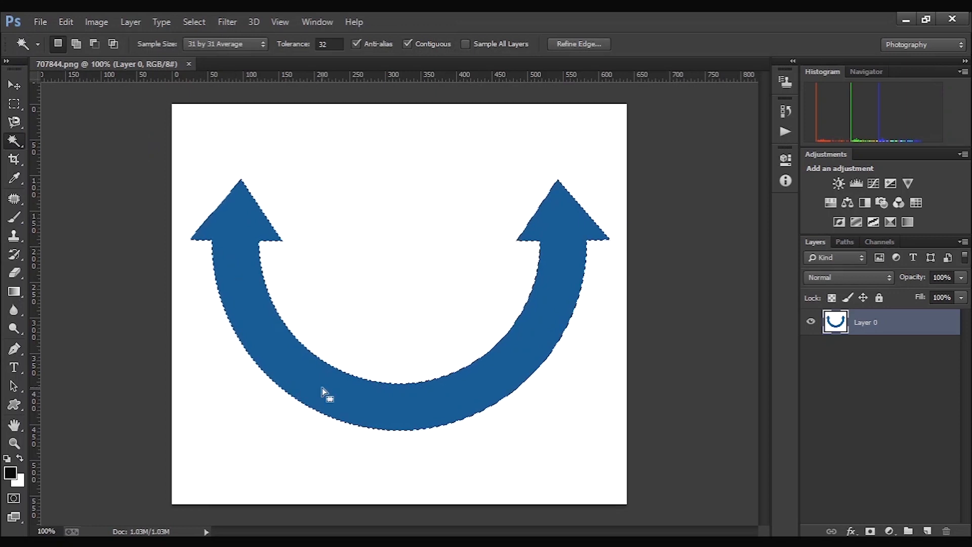
left_click(158, 283)
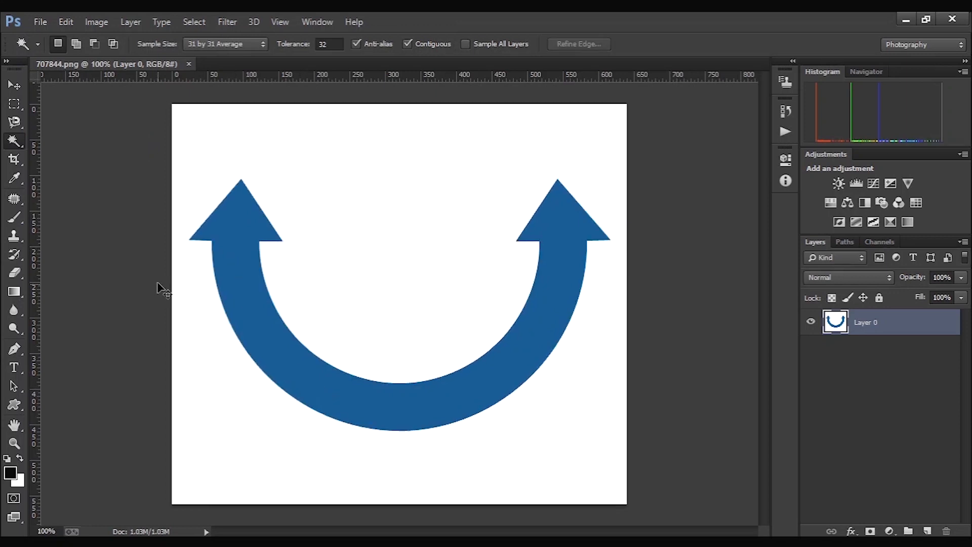
left_click(229, 247)
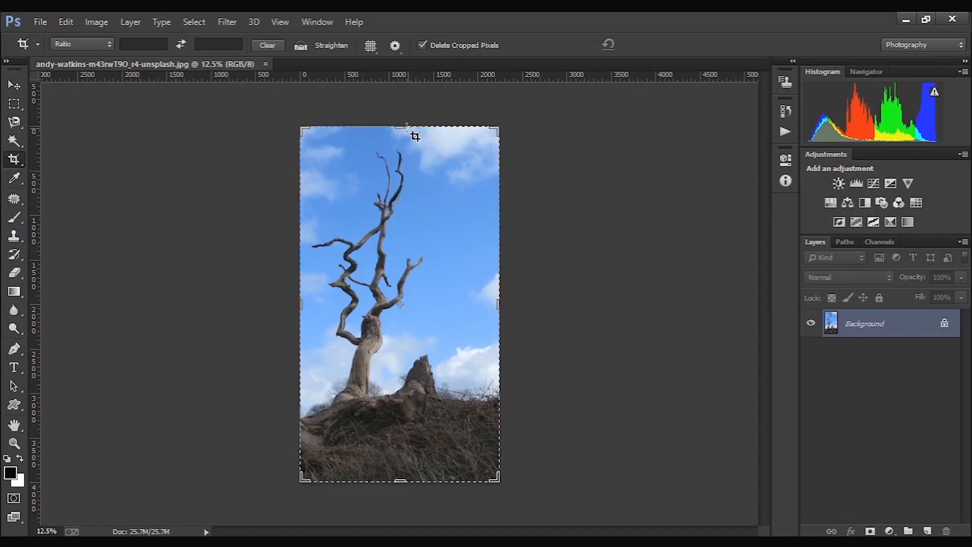
- Crop away about the upper 40 percent of the tree photo, and undo the crop
left_click_drag(400, 129, 405, 196)
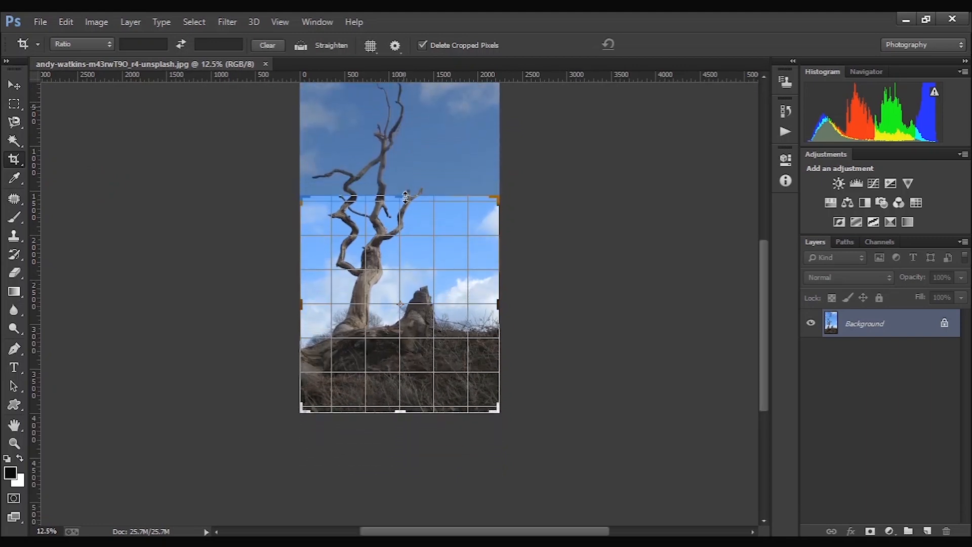
key("Return")
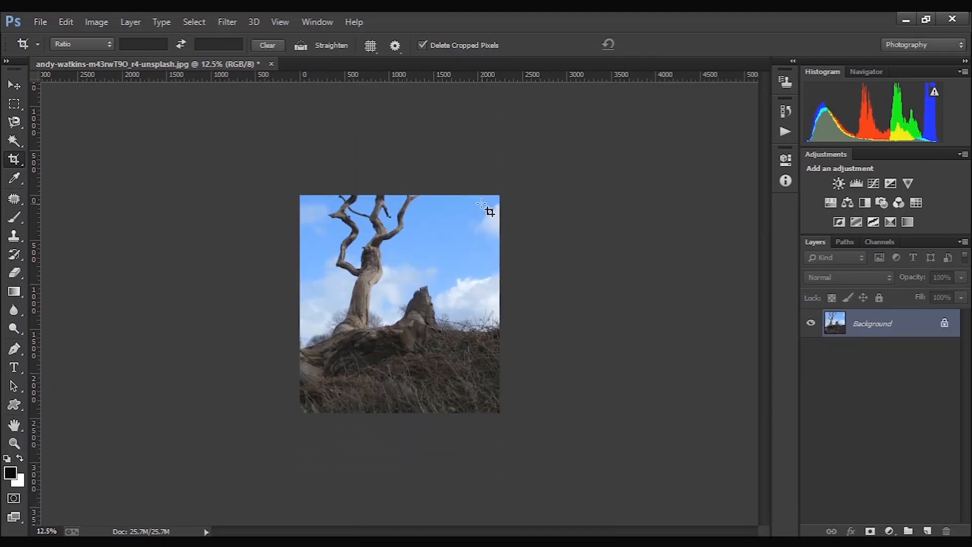
key("ctrl+z")
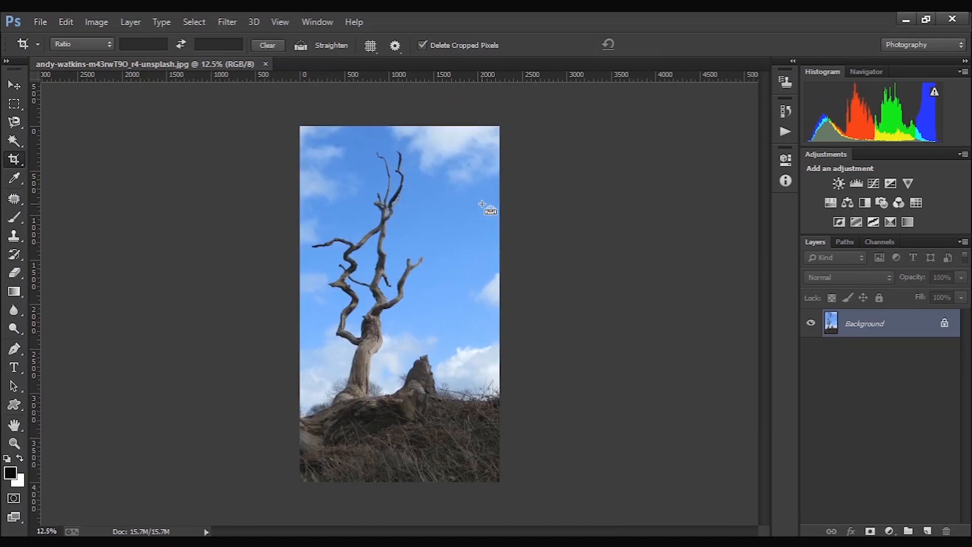
- Perspective-crop the tree photo with the grid's lower corners pulled far out beyond both sides of the image, and undo the crop
right_click(11, 163)
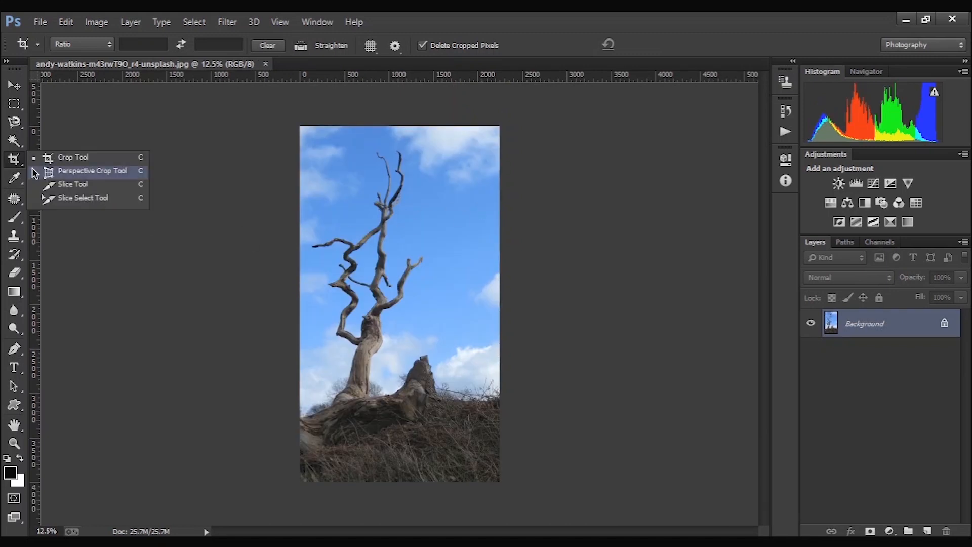
left_click(40, 172)
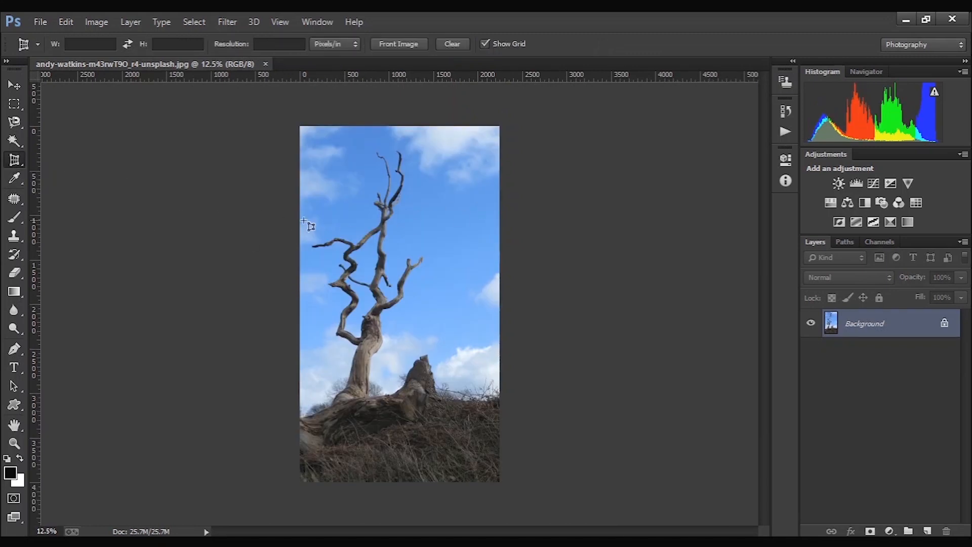
left_click(343, 228, "alt")
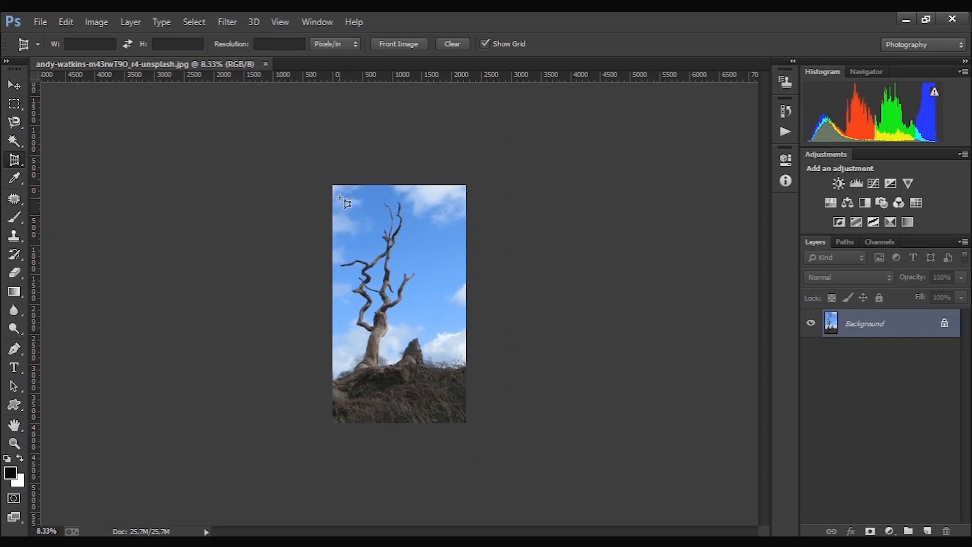
left_click_drag(332, 186, 475, 347)
left_click_drag(333, 348, 157, 347)
left_click_drag(467, 347, 693, 360)
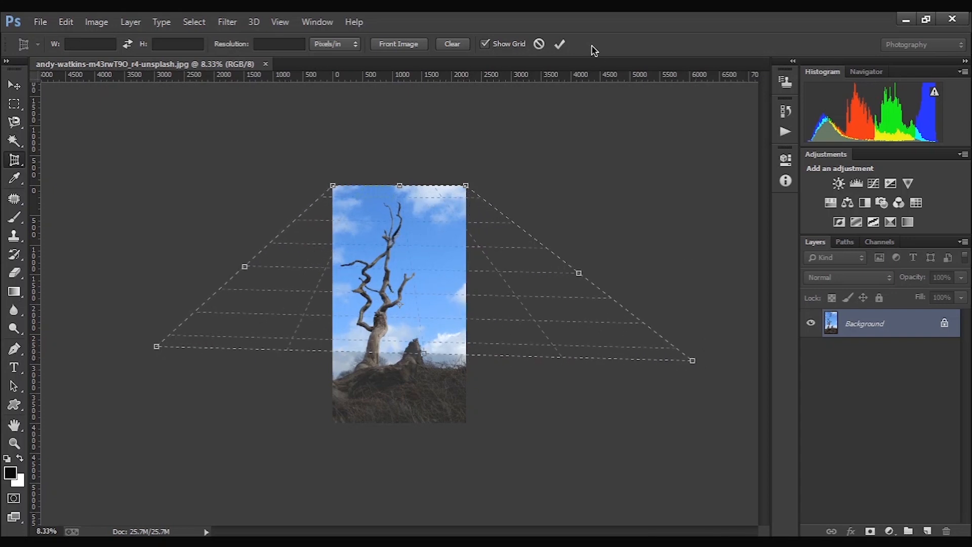
left_click(560, 44)
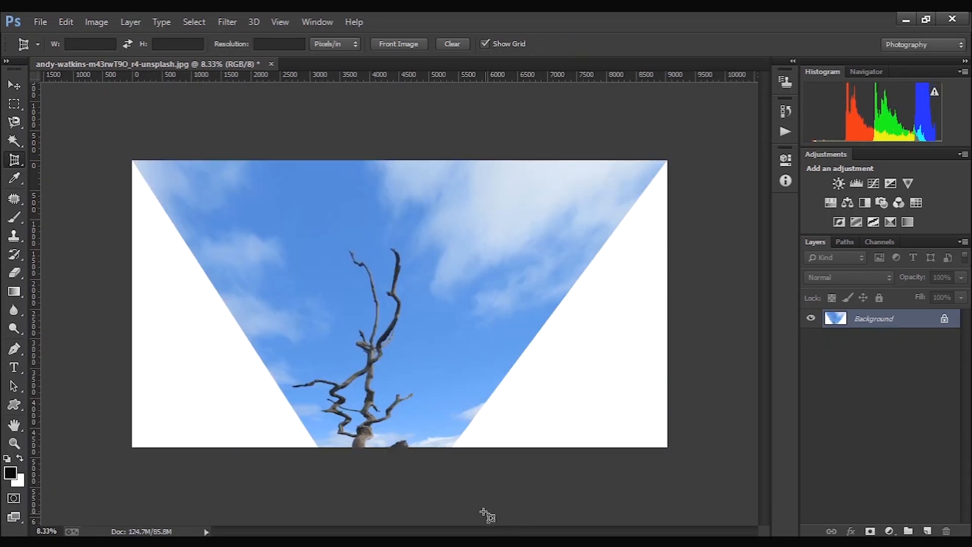
key("ctrl+z")
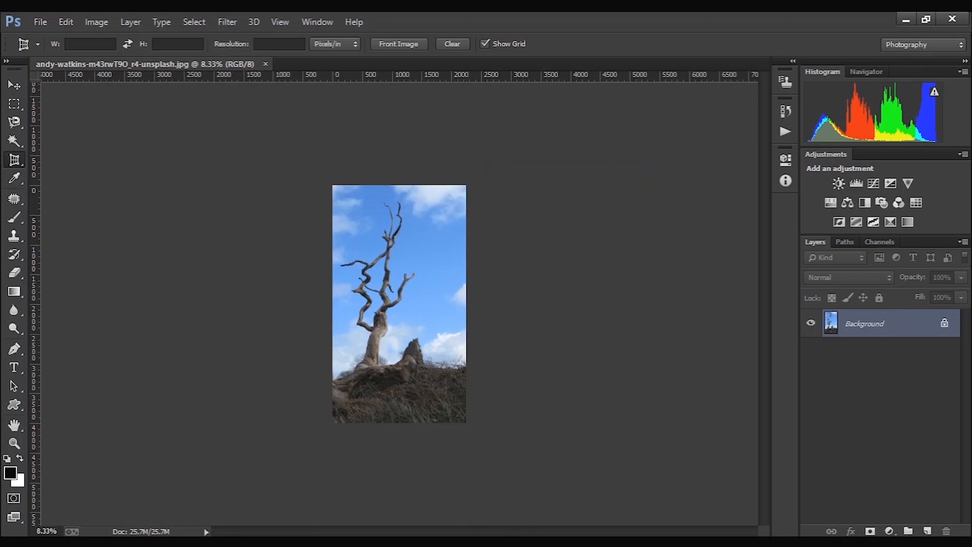
- Draw a rectangular slice around the tree's upper branches with the Slice tool, and adjust it with the Slice Select tool
right_click(18, 163)
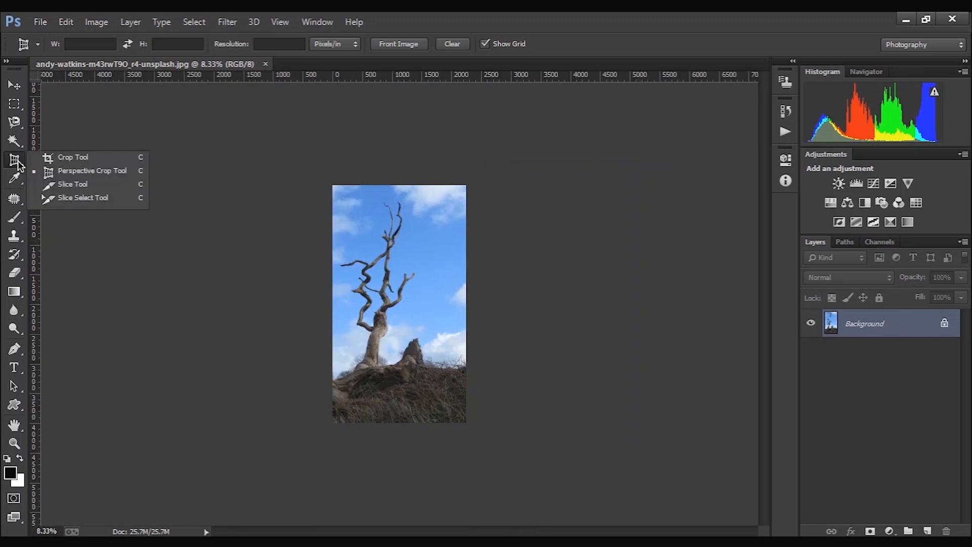
left_click(48, 185)
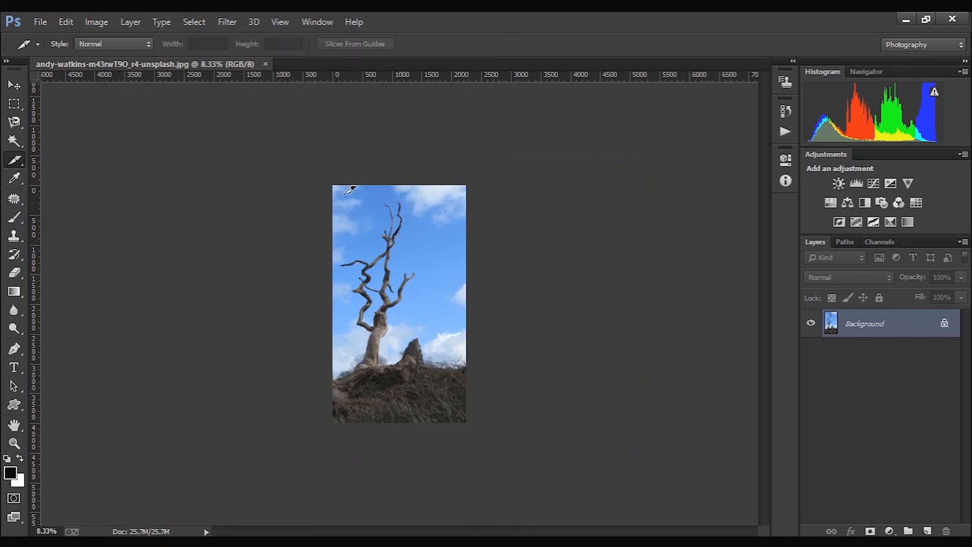
left_click_drag(384, 250, 431, 305)
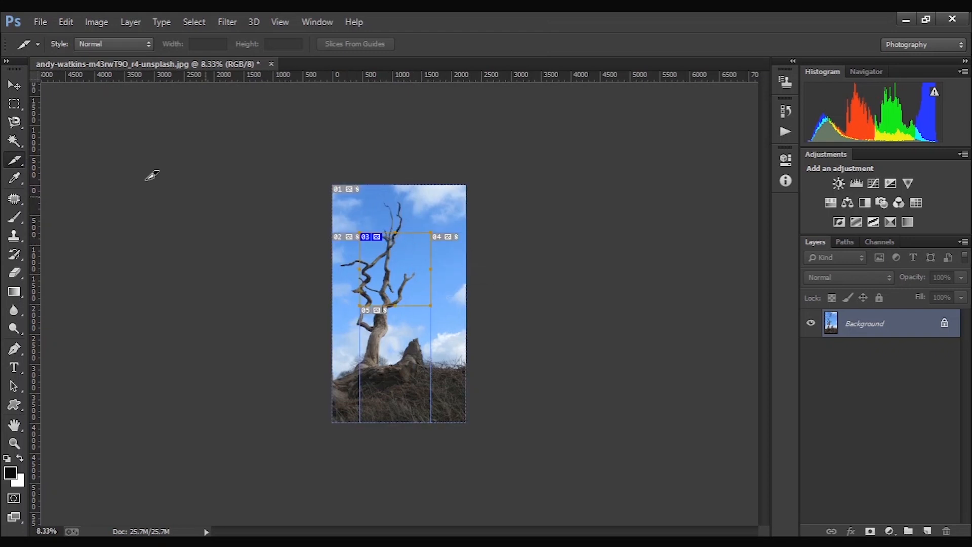
right_click(24, 158)
left_click(66, 197)
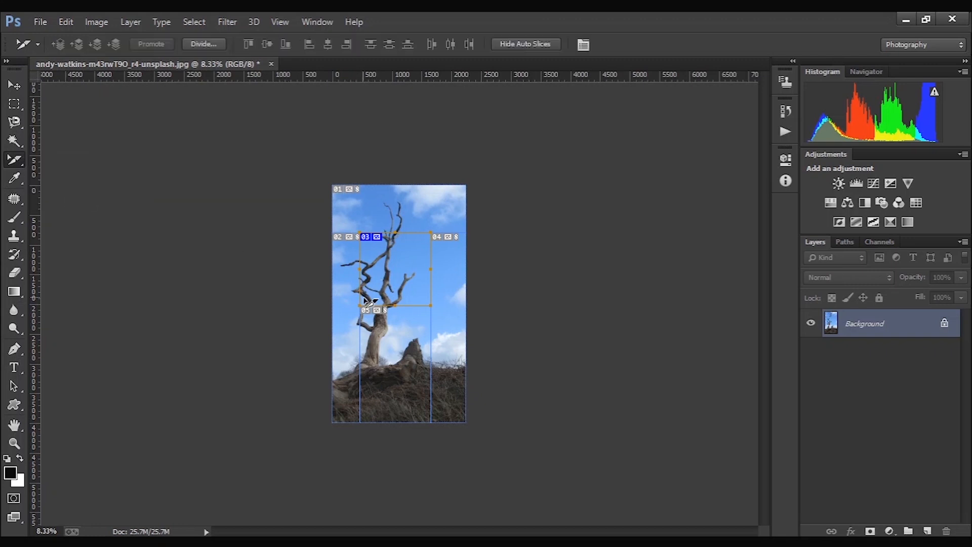
left_click_drag(360, 299, 394, 357)
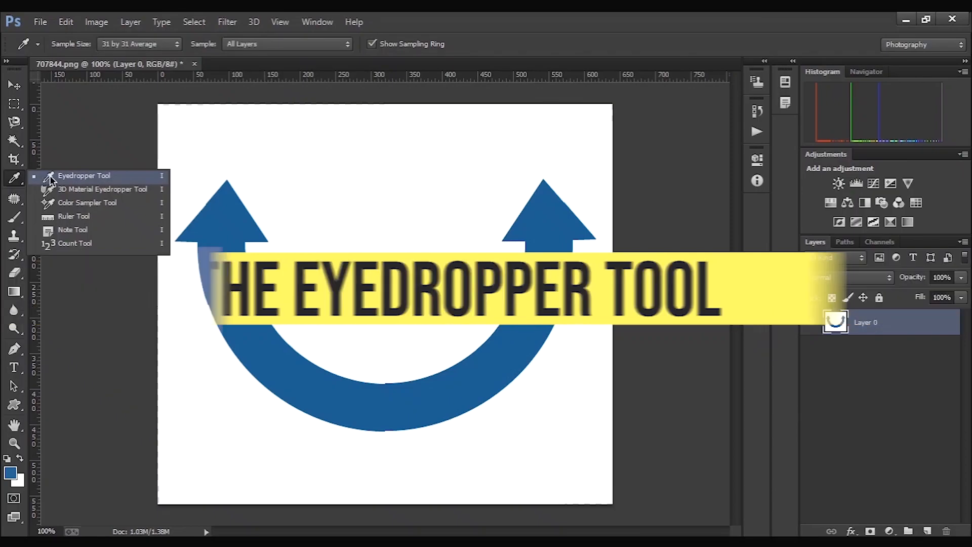
- Sample the double arrow's blue as the foreground colour with the Eyedropper tool, and check it in the Color Picker
left_click(76, 174)
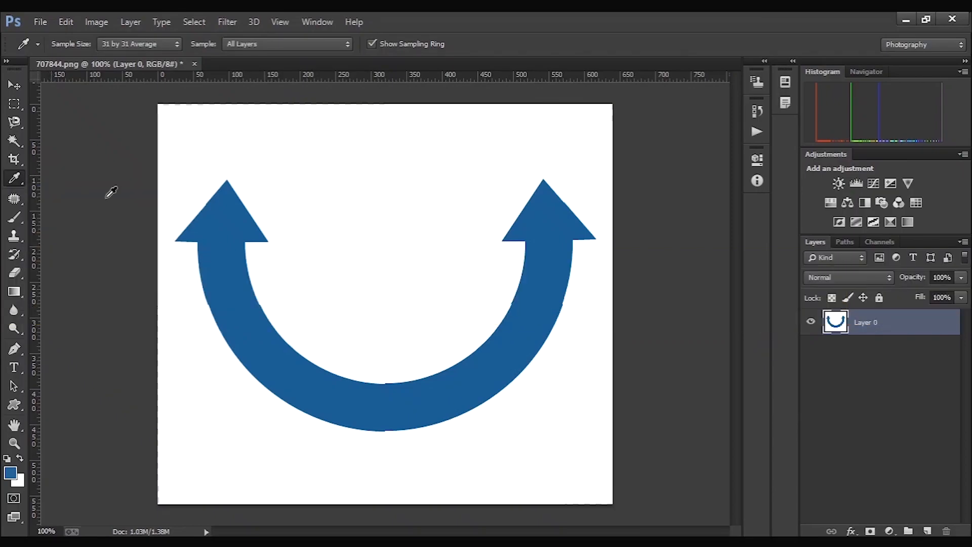
left_click(216, 242)
left_click(15, 472)
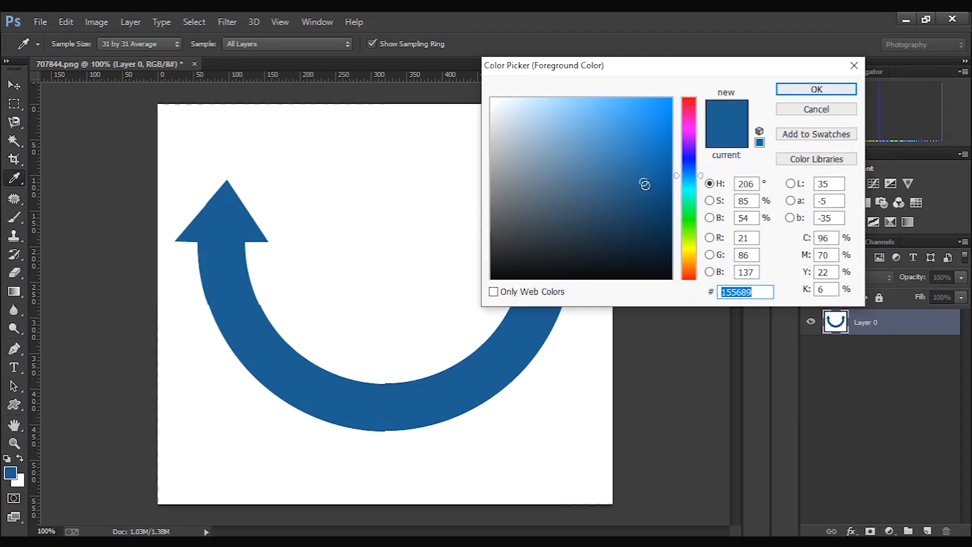
left_click(792, 89)
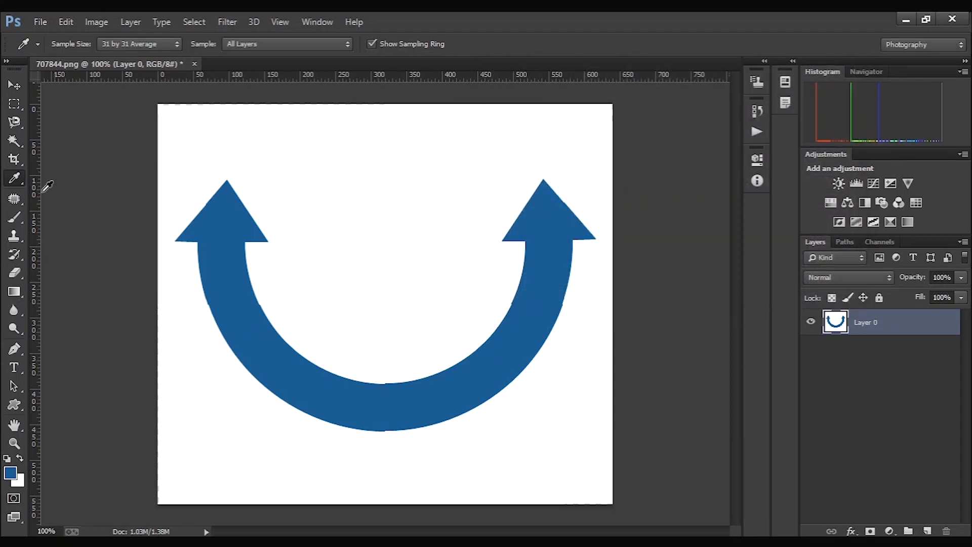
- Measure the distance between the tips of the two arrowheads with the Ruler tool, and clear the measurement
right_click(18, 184)
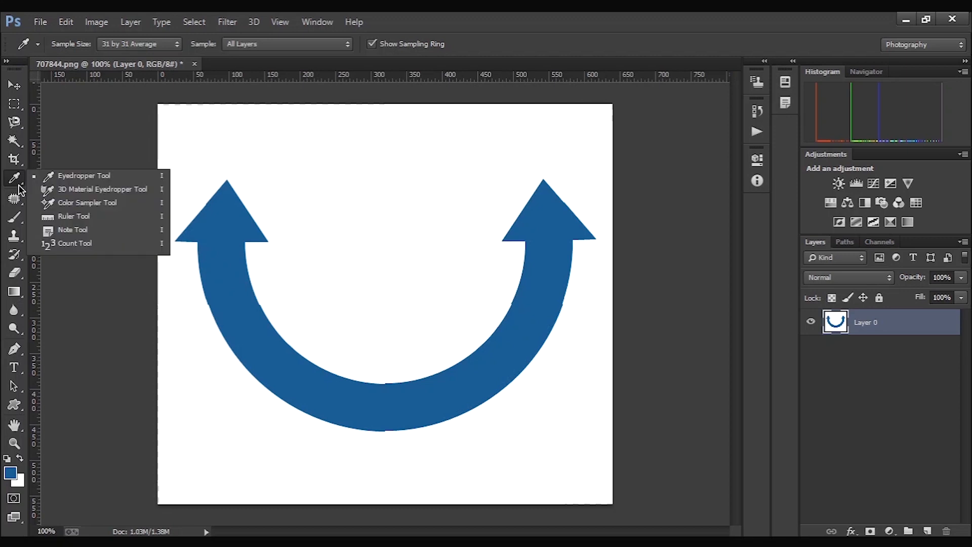
left_click(51, 215)
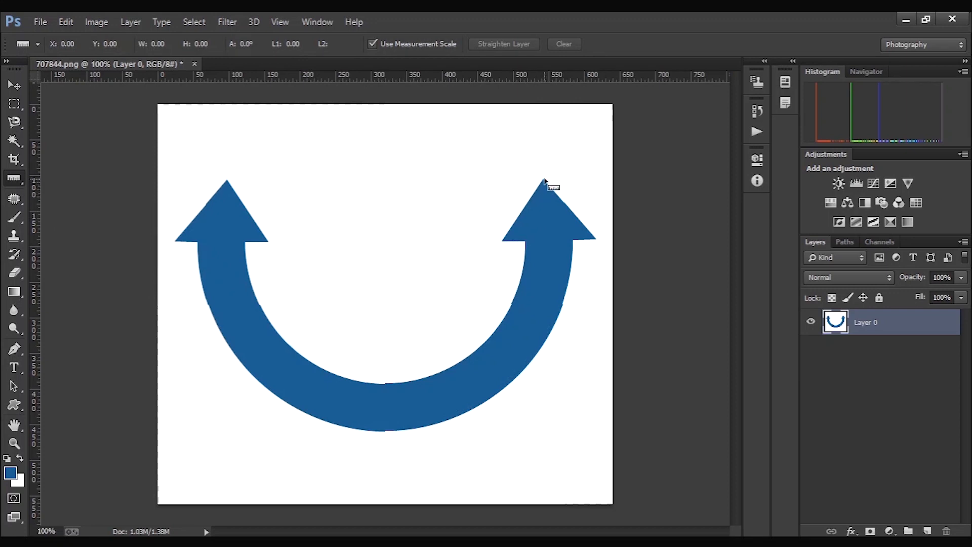
left_click_drag(544, 179, 228, 181)
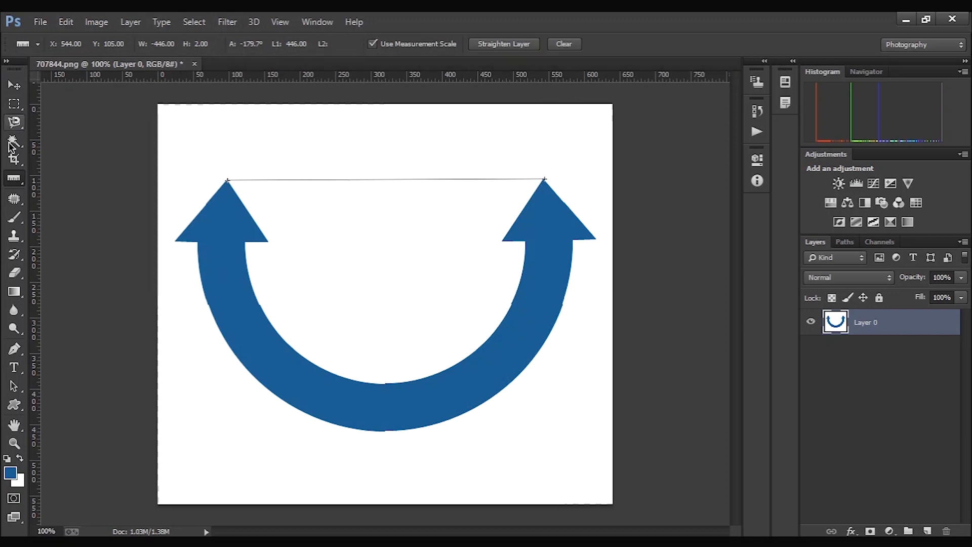
left_click(18, 183)
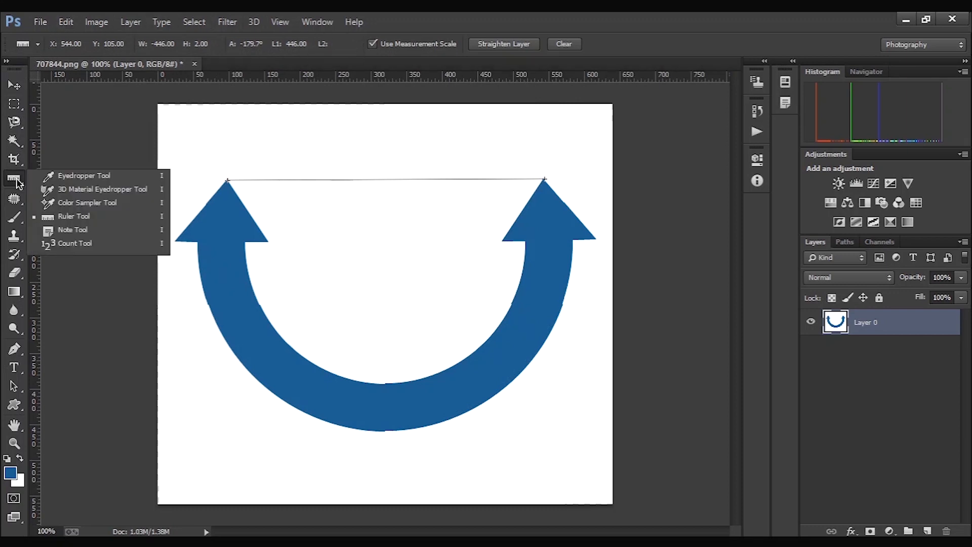
left_click(572, 45)
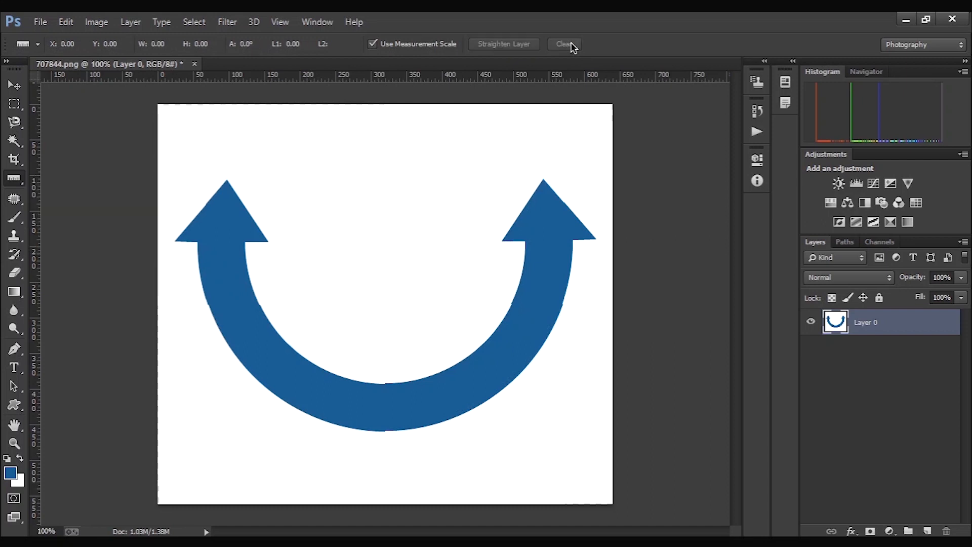
- Place a note in the upper-left corner of the arrow image with the Note tool
left_click(14, 179)
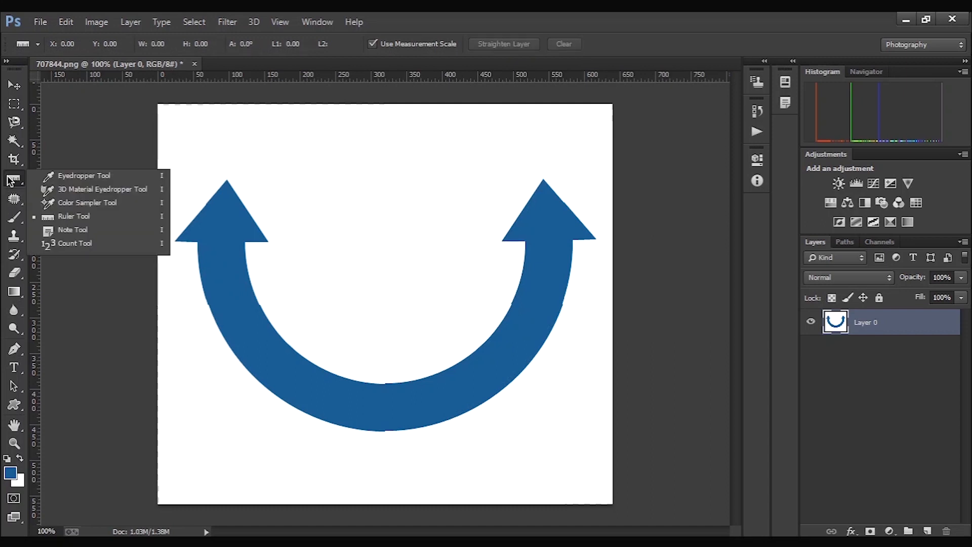
left_click(68, 231)
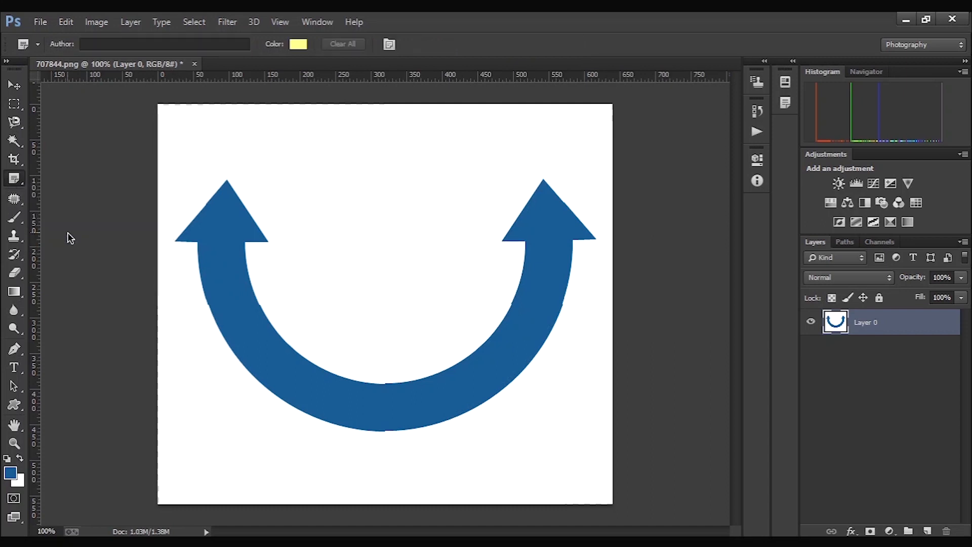
left_click(167, 119)
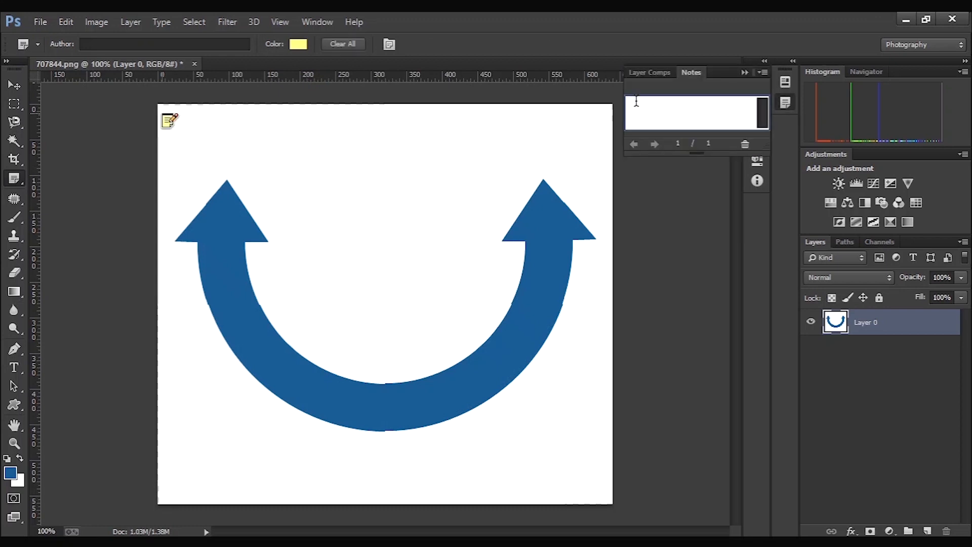
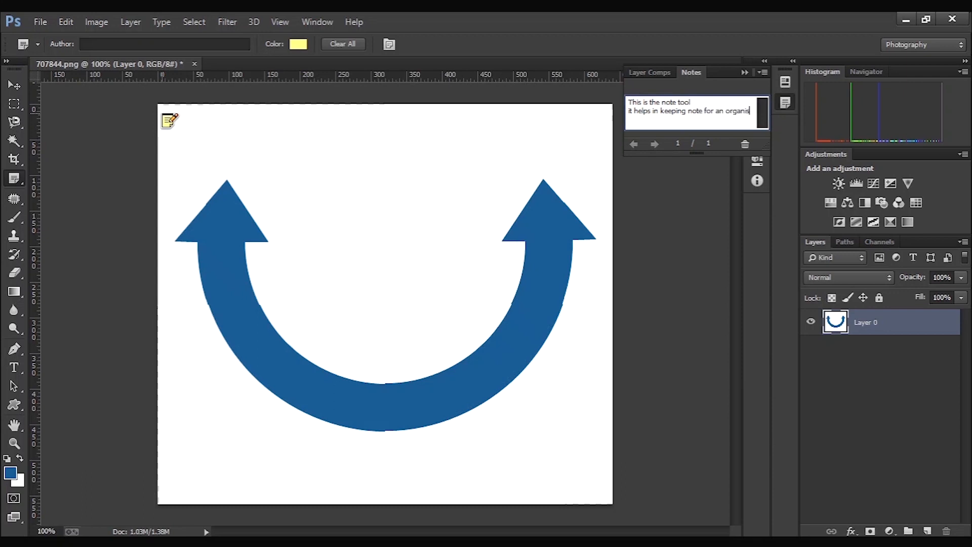
- Finish the note text so it ends with "organised workflow", and collapse the note's contents
type("ed workflow")
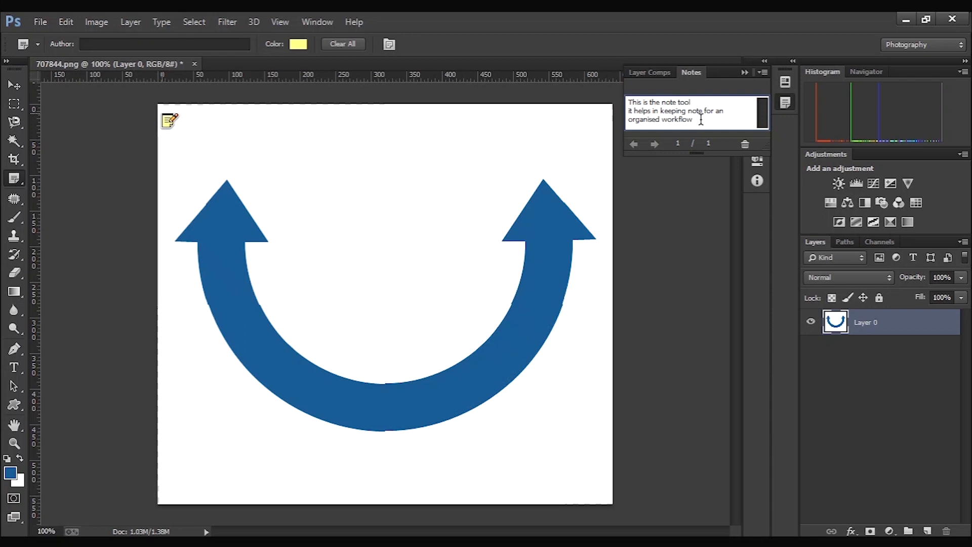
left_click_drag(701, 120, 613, 103)
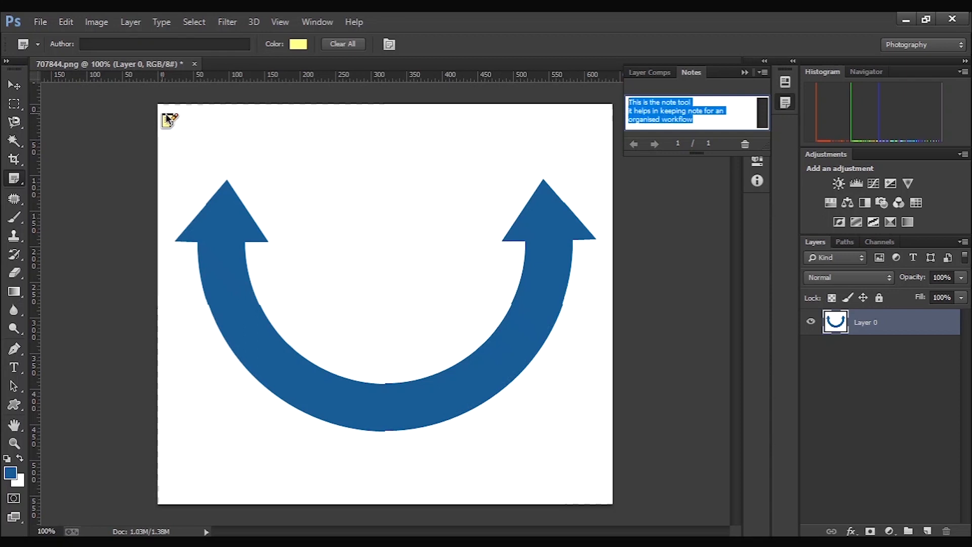
left_click(785, 104)
left_click(785, 104)
left_click(745, 73)
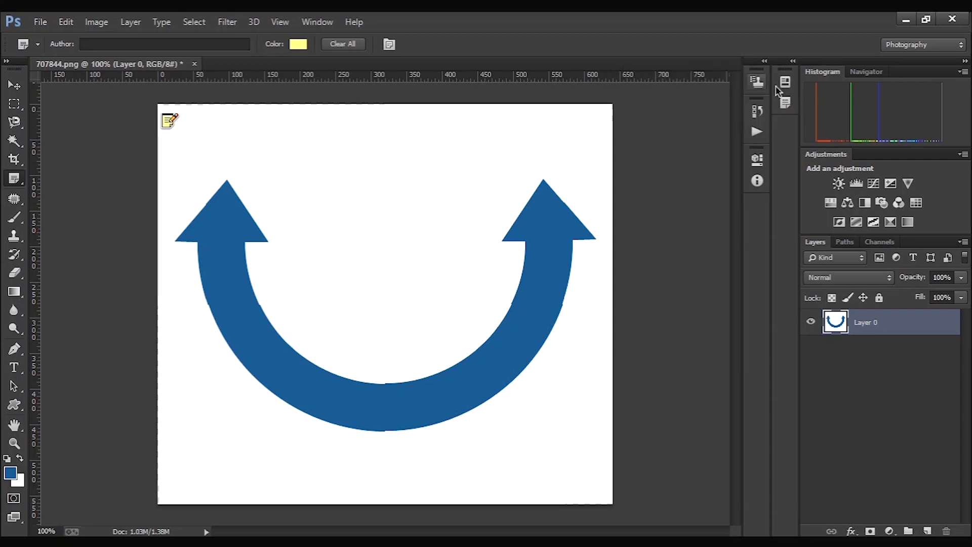
left_click(785, 104)
left_click(743, 73)
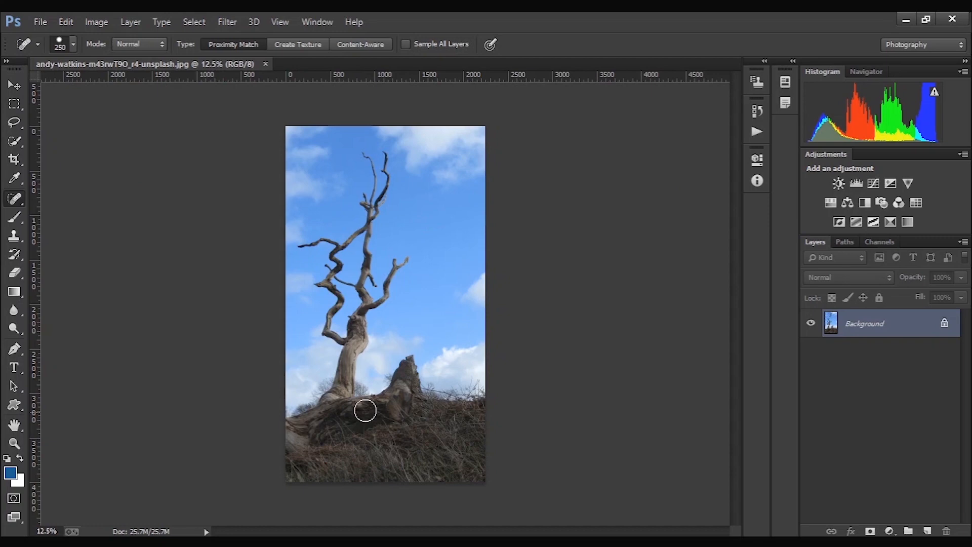
- Try healing the fallen log and grassy ground of the tree photo with the Spot Healing Brush and the Healing Brush, undoing each attempt
mouse_move(365, 408)
left_mouse_down()
mouse_move(293, 429)
mouse_move(292, 476)
mouse_move(307, 445)
mouse_move(361, 410)
mouse_move(476, 402)
mouse_move(482, 467)
mouse_move(472, 477)
mouse_move(303, 479)
mouse_move(381, 460)
mouse_move(480, 459)
mouse_move(297, 464)
mouse_move(501, 443)
mouse_move(427, 430)
mouse_move(323, 435)
mouse_move(476, 421)
mouse_move(391, 426)
left_mouse_up()
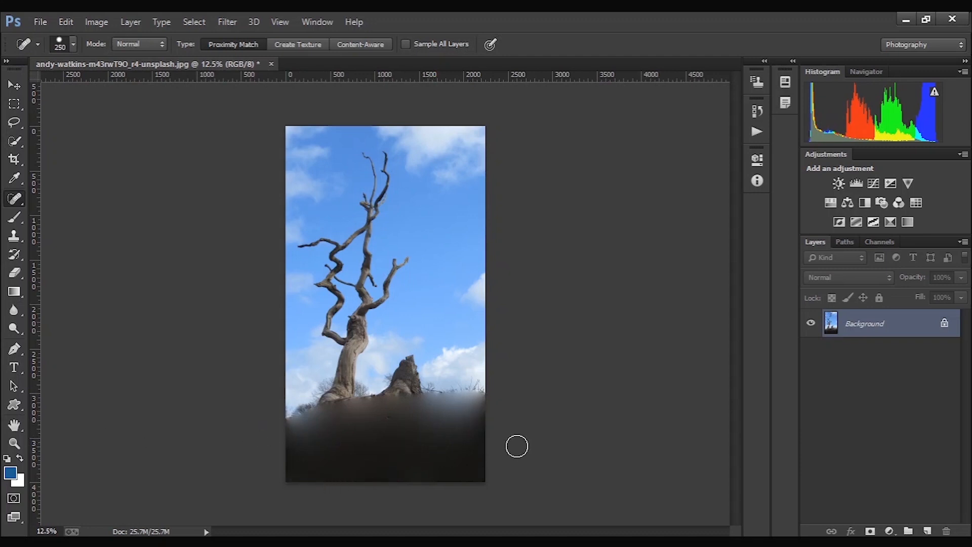
key("ctrl+z")
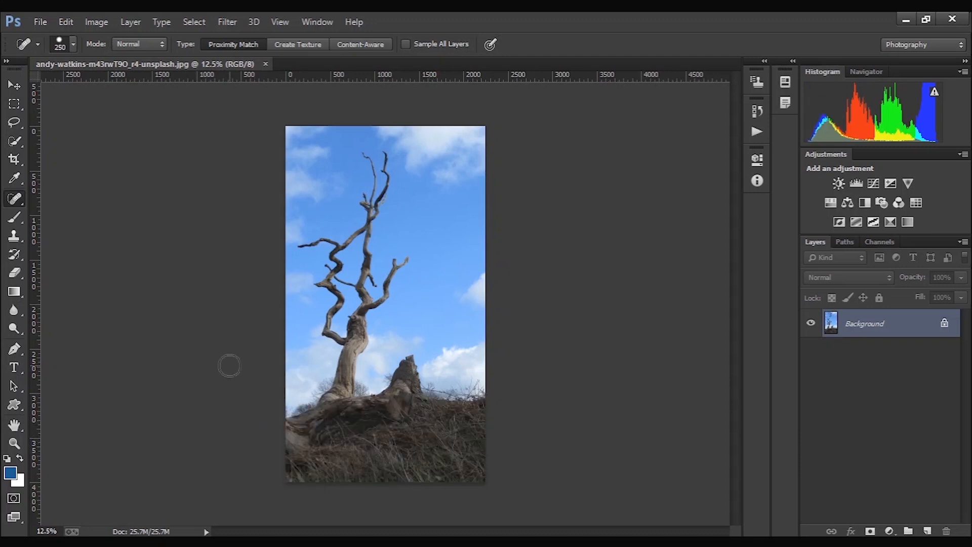
left_click(76, 210)
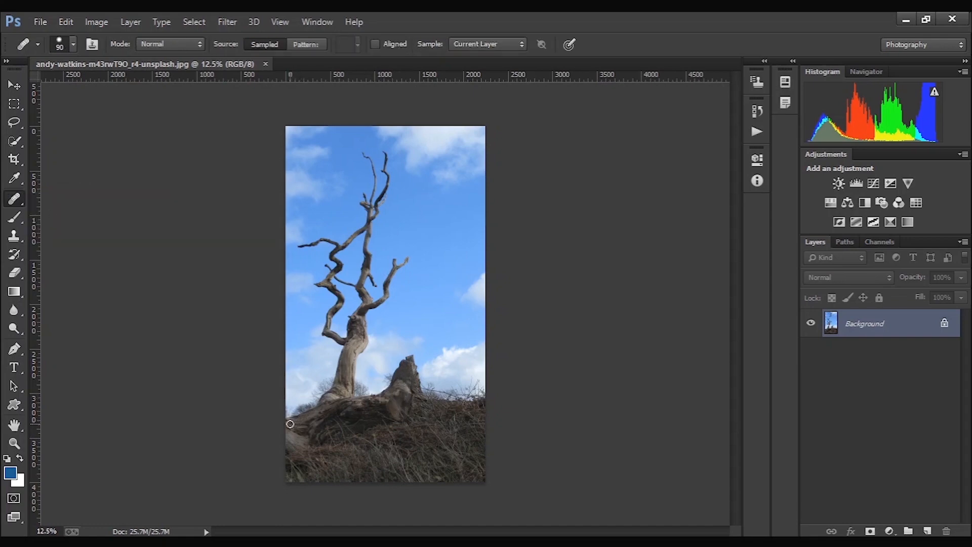
left_click_drag(290, 423, 392, 409)
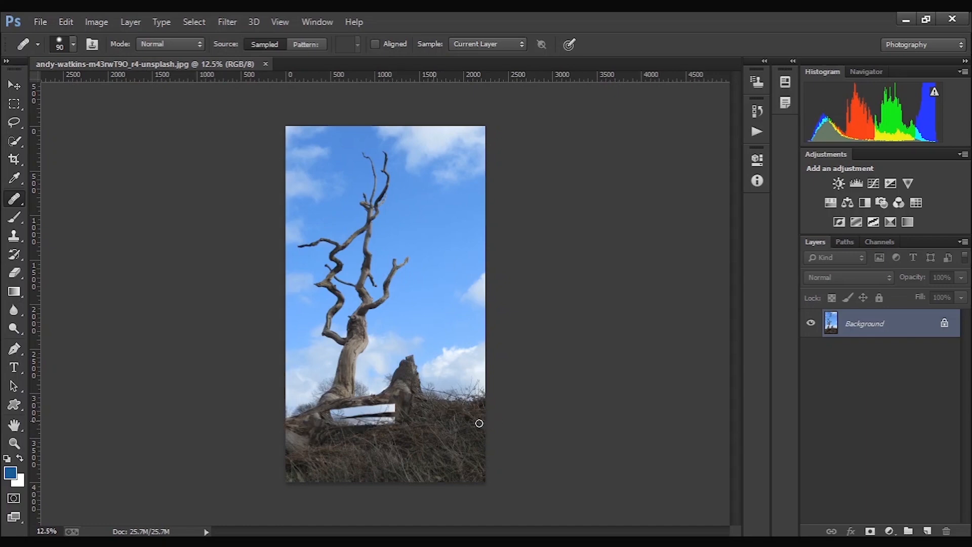
mouse_move(379, 408)
left_mouse_down()
mouse_move(342, 405)
mouse_move(417, 390)
mouse_move(370, 408)
left_mouse_up()
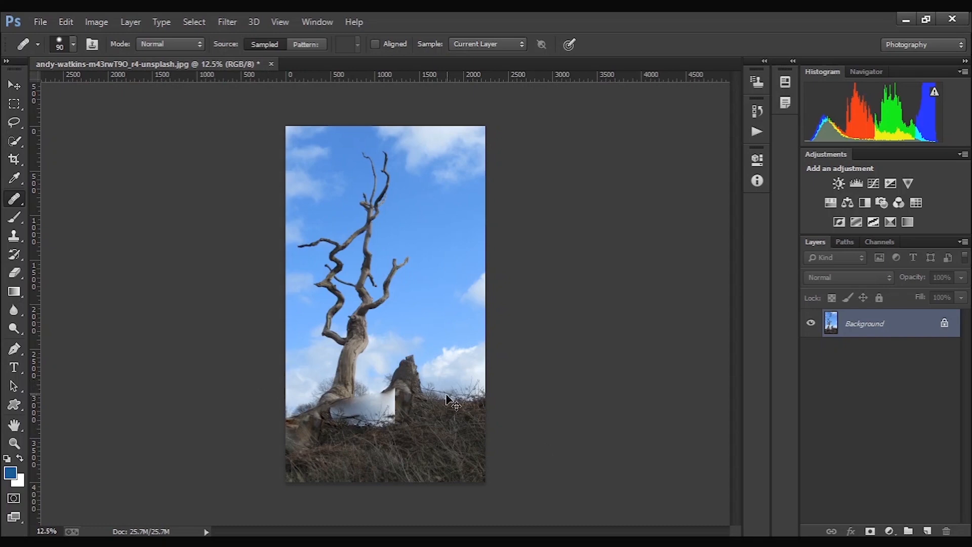
key("ctrl+z")
- Outline the tree stump with the Patch tool, replace it with the grassy horizon beside it, and deselect
right_click(24, 205)
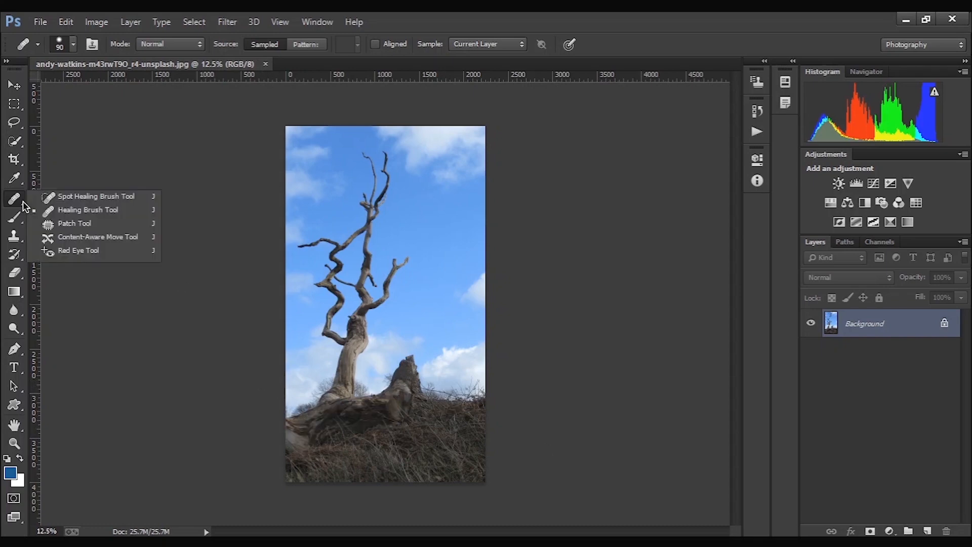
left_click(66, 223)
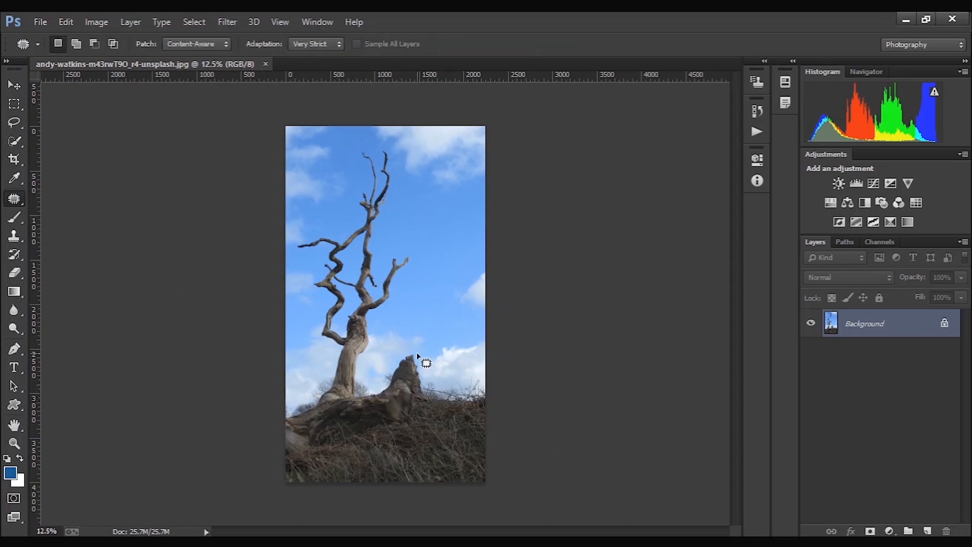
left_click_drag(416, 350, 384, 363)
mouse_move(377, 403)
left_mouse_down()
mouse_move(399, 414)
mouse_move(438, 407)
mouse_move(444, 378)
mouse_move(416, 350)
left_mouse_up()
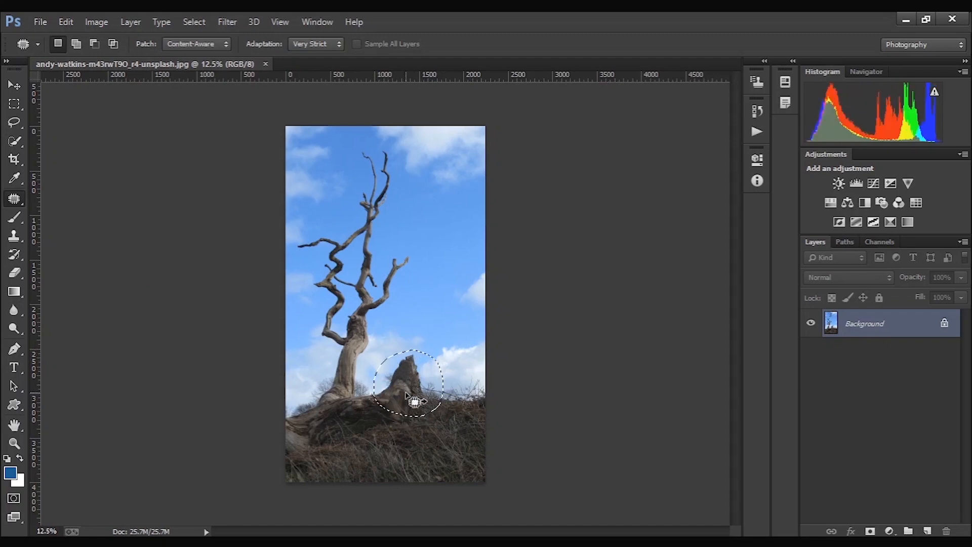
mouse_move(405, 397)
left_mouse_down()
mouse_move(470, 392)
mouse_move(455, 396)
left_mouse_up()
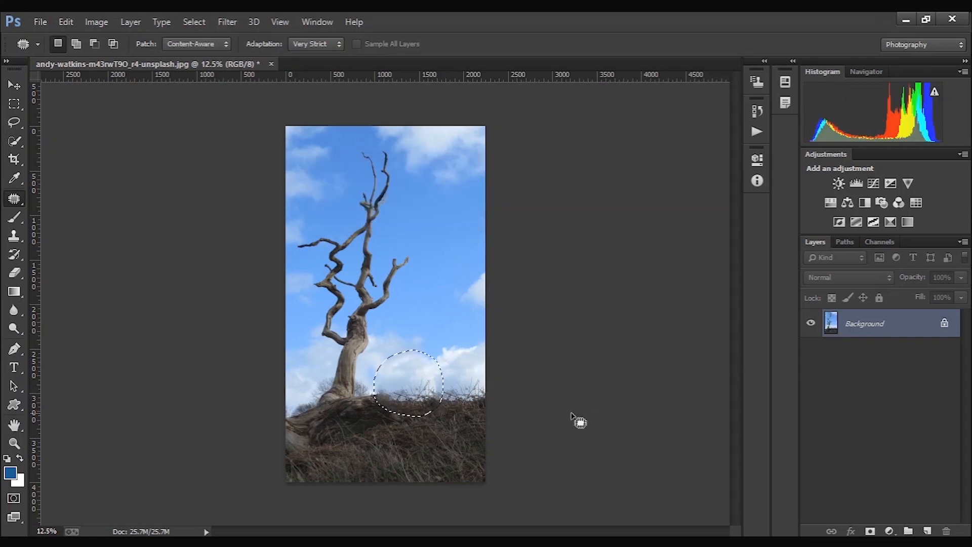
key("ctrl+d")
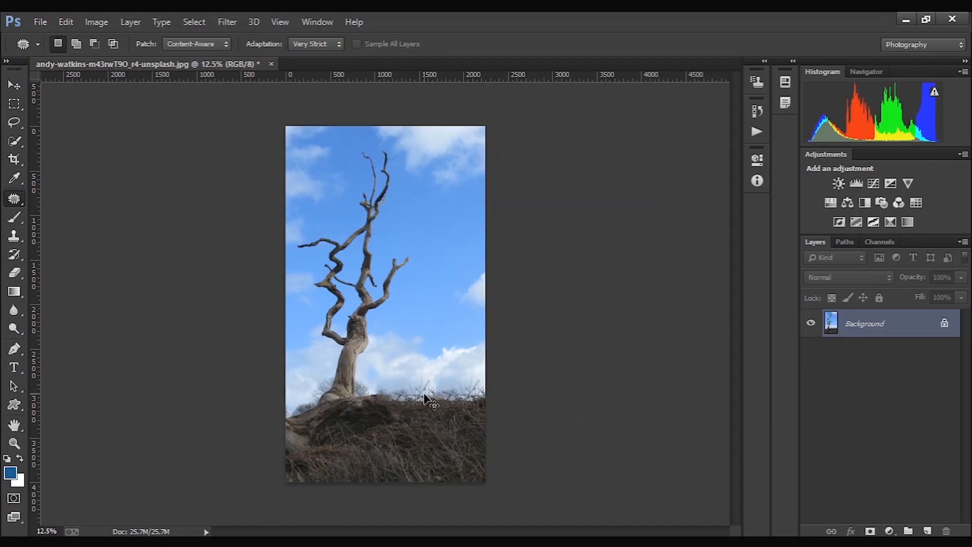
- Undo the stump patch back to the circular selection around the stump
left_click_drag(419, 396, 425, 398)
key("ctrl+z")
key("ctrl+z")
key("ctrl+z")
key("ctrl+z")
key("ctrl+alt+z")
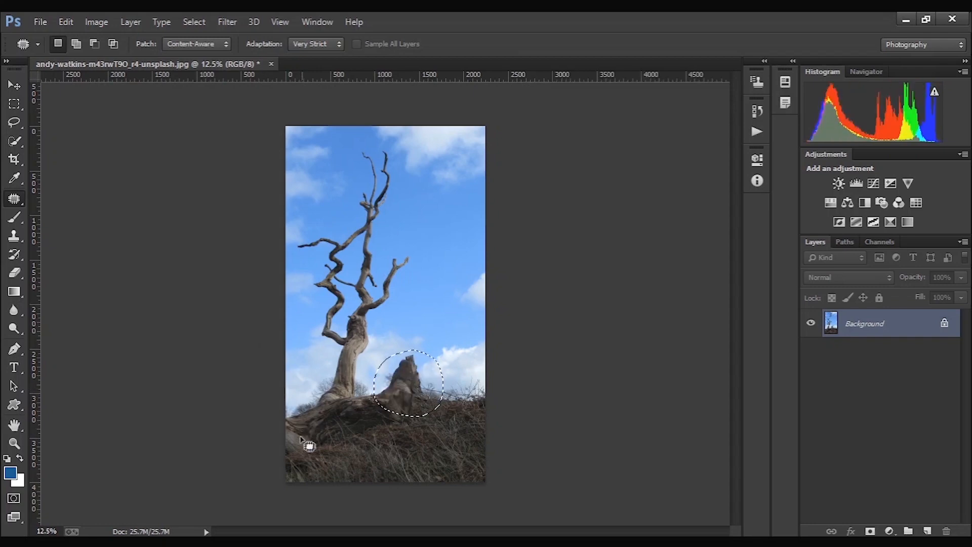
- Try moving the selected stump further right along the horizon with the Content-Aware Move tool, undo the move, and deselect
right_click(14, 199)
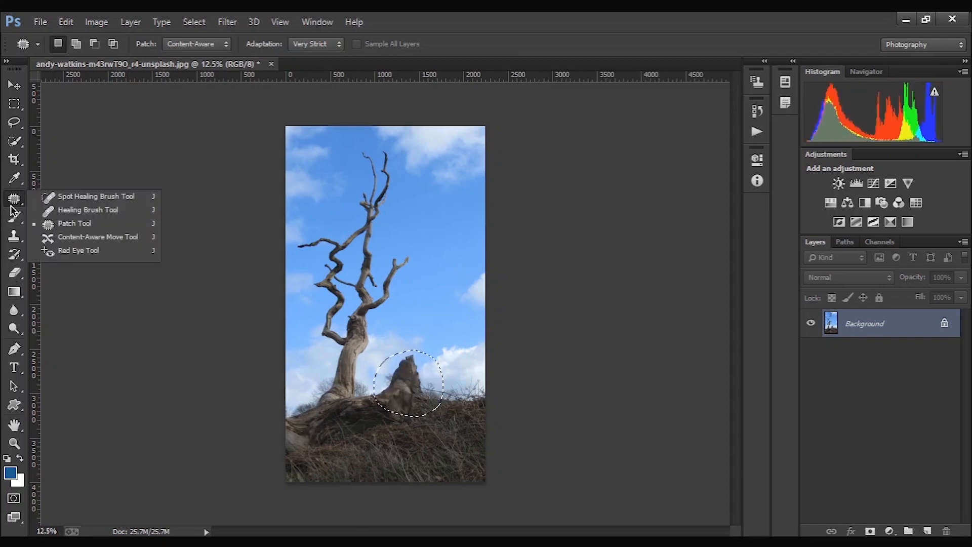
left_click(58, 237)
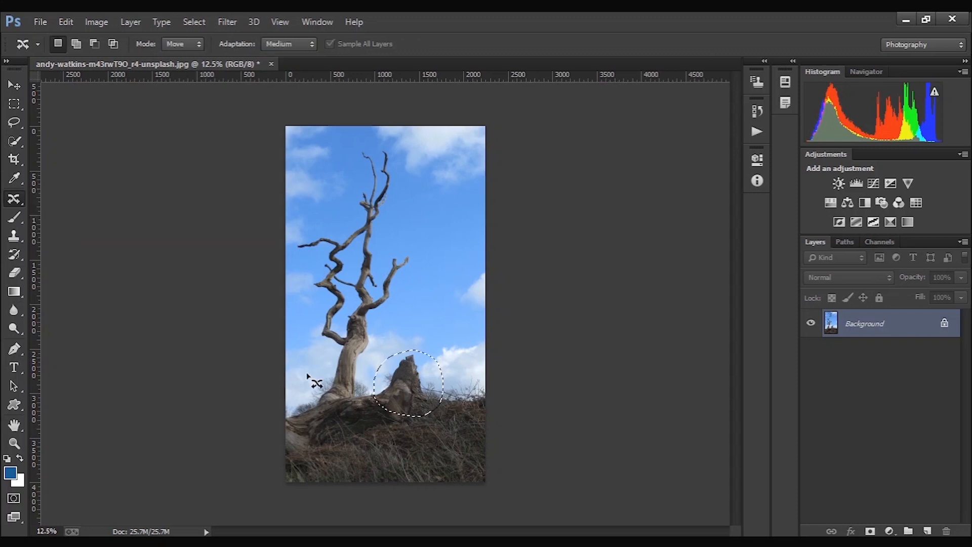
mouse_move(398, 381)
left_mouse_down()
mouse_move(409, 348)
mouse_move(380, 373)
mouse_move(419, 394)
mouse_move(408, 349)
mouse_move(392, 384)
mouse_move(461, 383)
left_mouse_up()
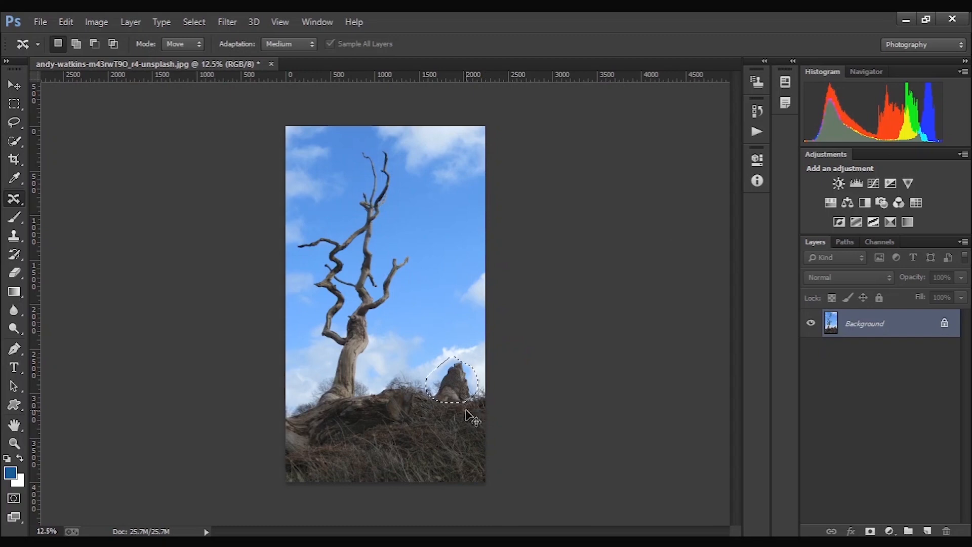
key("ctrl+d")
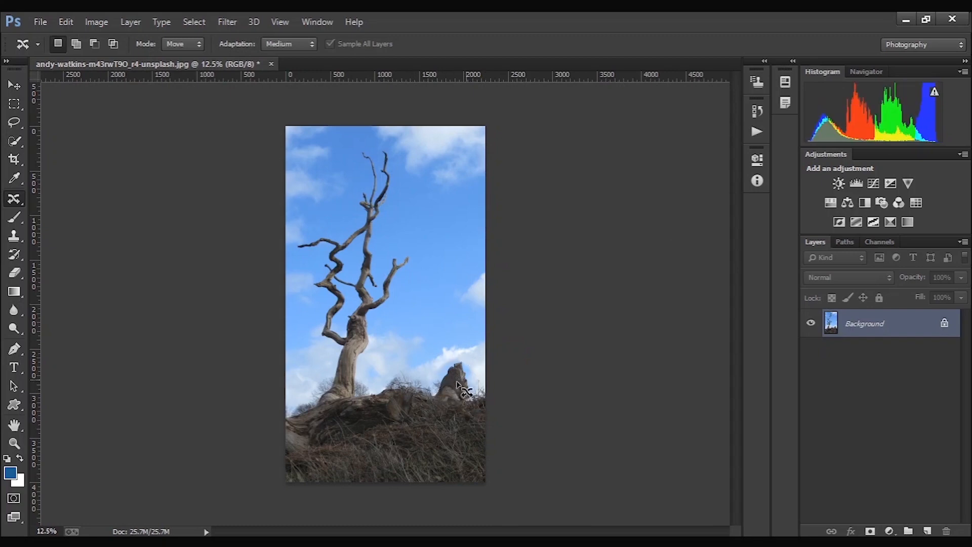
key("ctrl+alt+z")
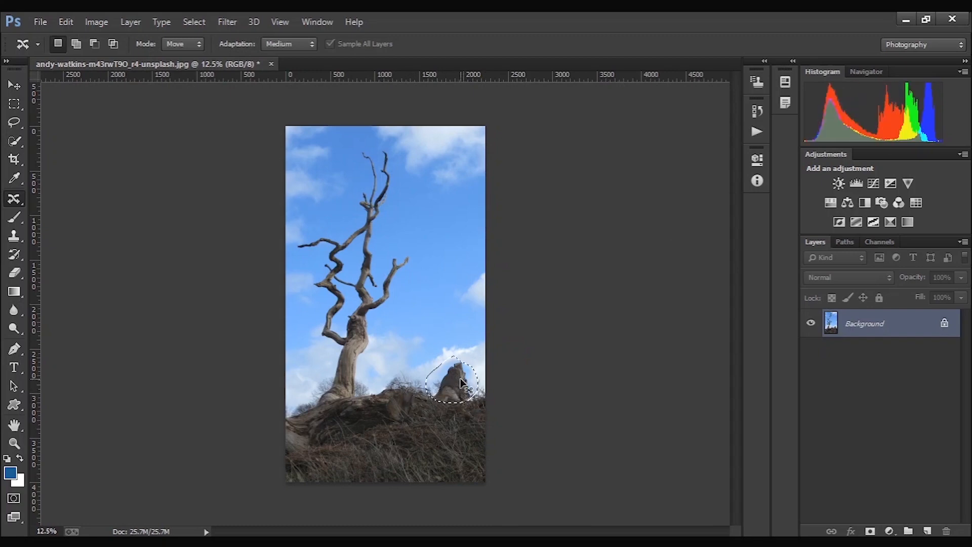
key("ctrl+alt+z")
key("ctrl+d")
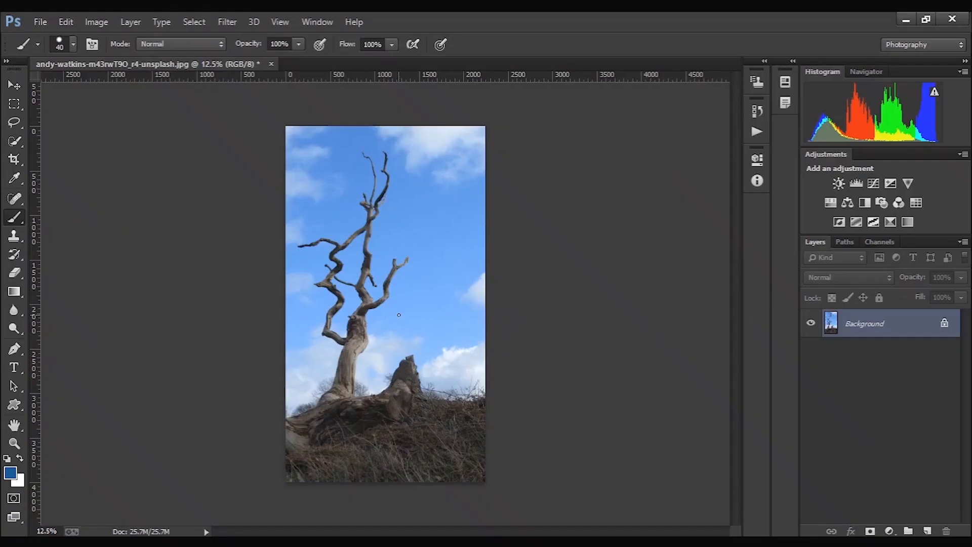
- Paint the sky around the tree blue with the Brush tool at size 700, and undo the painting
key("bracketright")
key("bracketright")
key("bracketright")
key("bracketright")
key("bracketright")
key("bracketright")
key("bracketright")
key("bracketright")
key("bracketright")
key("bracketright")
key("bracketright")
key("bracketright")
mouse_move(447, 239)
left_mouse_down()
mouse_move(469, 176)
mouse_move(466, 189)
mouse_move(469, 129)
mouse_move(429, 155)
mouse_move(449, 181)
mouse_move(438, 222)
mouse_move(451, 284)
mouse_move(474, 229)
mouse_move(470, 341)
mouse_move(447, 303)
mouse_move(421, 319)
mouse_move(448, 271)
mouse_move(430, 136)
mouse_move(385, 130)
mouse_move(310, 142)
mouse_move(282, 214)
mouse_move(273, 279)
mouse_move(288, 322)
mouse_move(281, 357)
left_mouse_up()
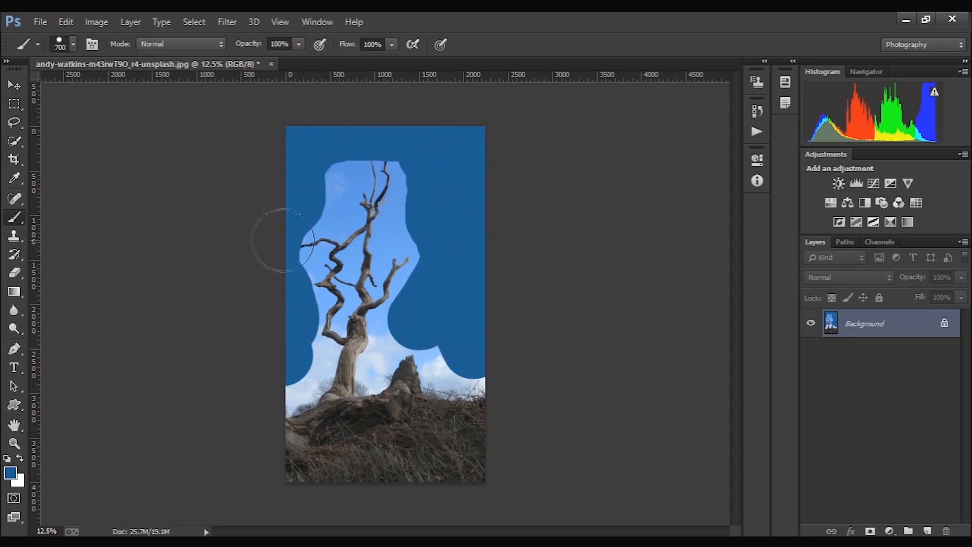
key("ctrl+z")
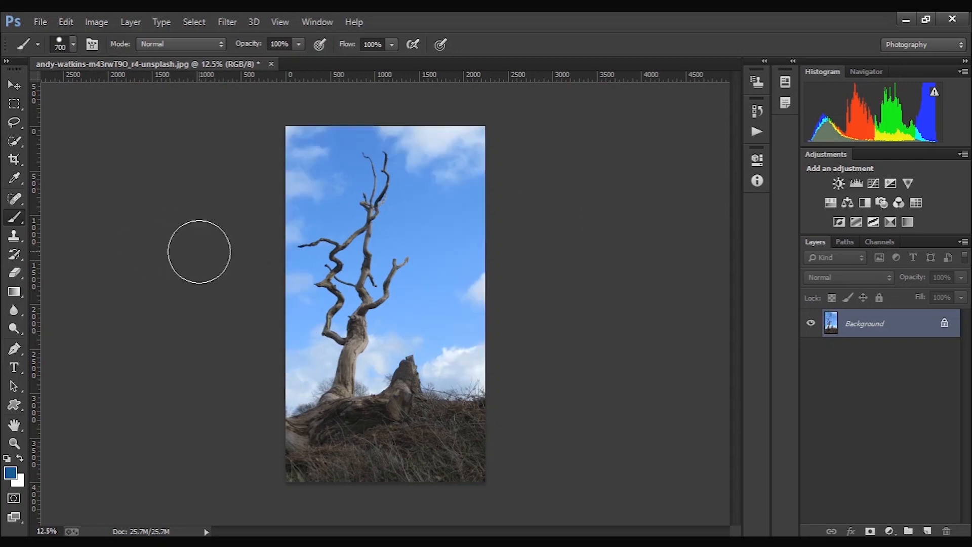
- Handwrite "Pencil Tool" in blue across the upper sky with the Pencil tool
right_click(21, 218)
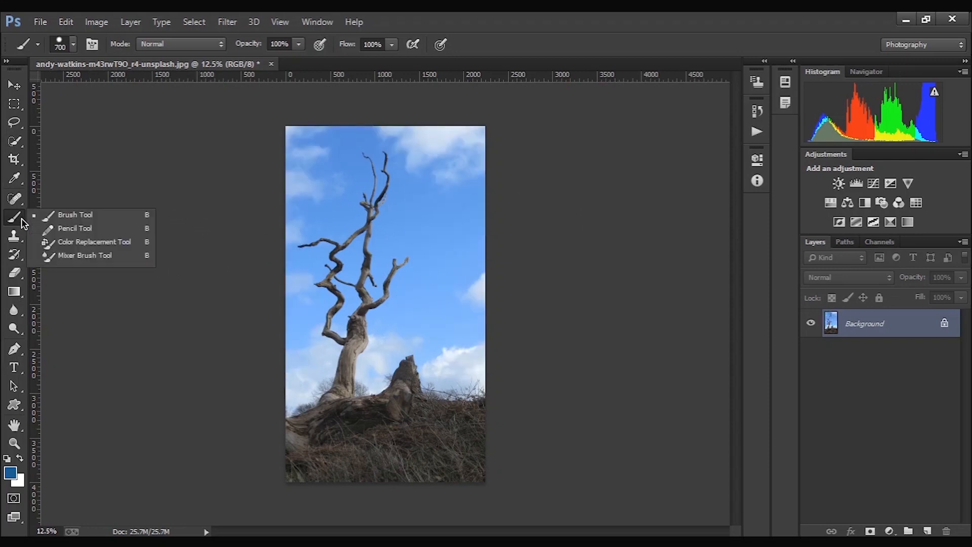
left_click(46, 229)
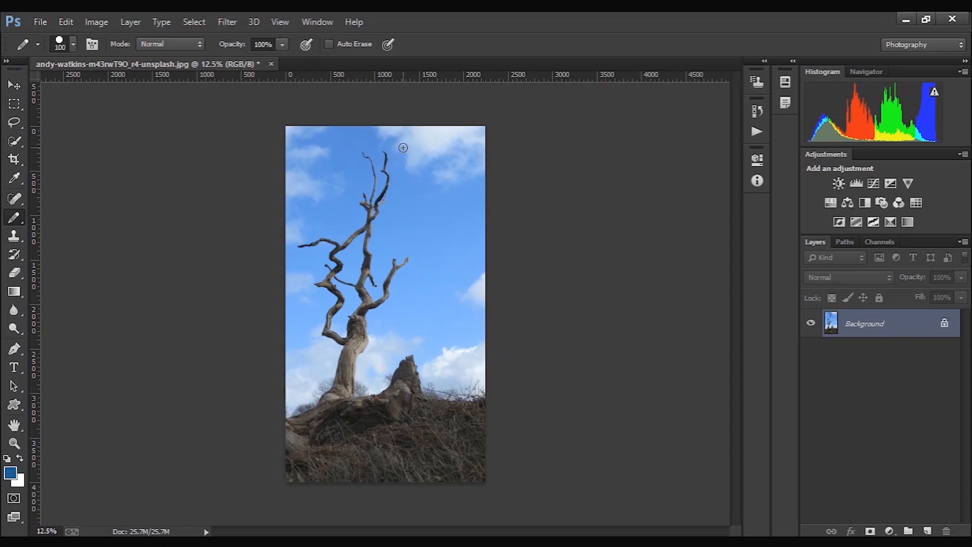
left_click_drag(310, 152, 309, 192)
mouse_move(303, 156)
left_mouse_down()
mouse_move(324, 174)
mouse_move(306, 178)
mouse_move(343, 193)
mouse_move(346, 182)
mouse_move(328, 191)
mouse_move(347, 203)
mouse_move(377, 179)
mouse_move(393, 196)
mouse_move(411, 173)
mouse_move(430, 187)
left_mouse_up()
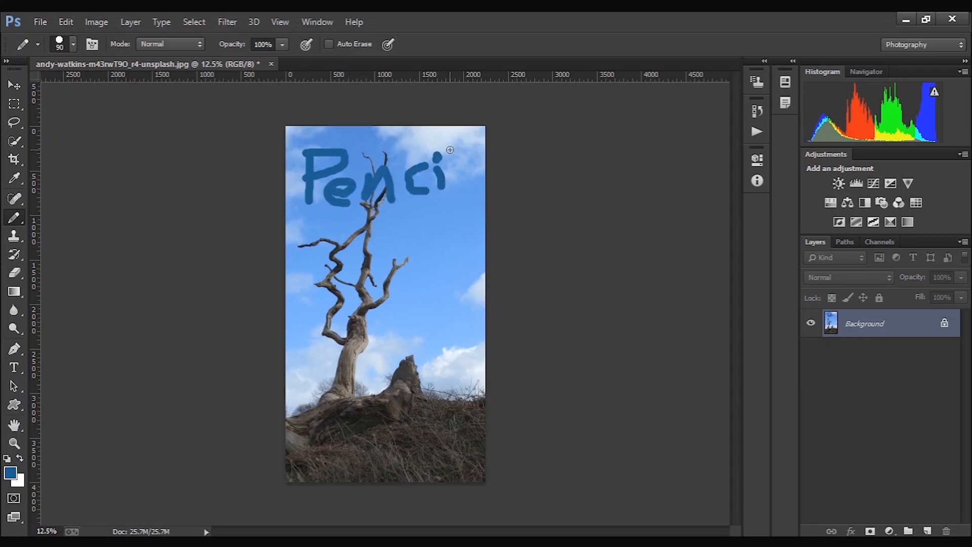
left_click_drag(450, 150, 454, 194)
left_click_drag(412, 239, 413, 242)
mouse_move(389, 219)
left_mouse_down()
mouse_move(464, 208)
mouse_move(428, 232)
mouse_move(498, 237)
mouse_move(493, 273)
left_mouse_up()
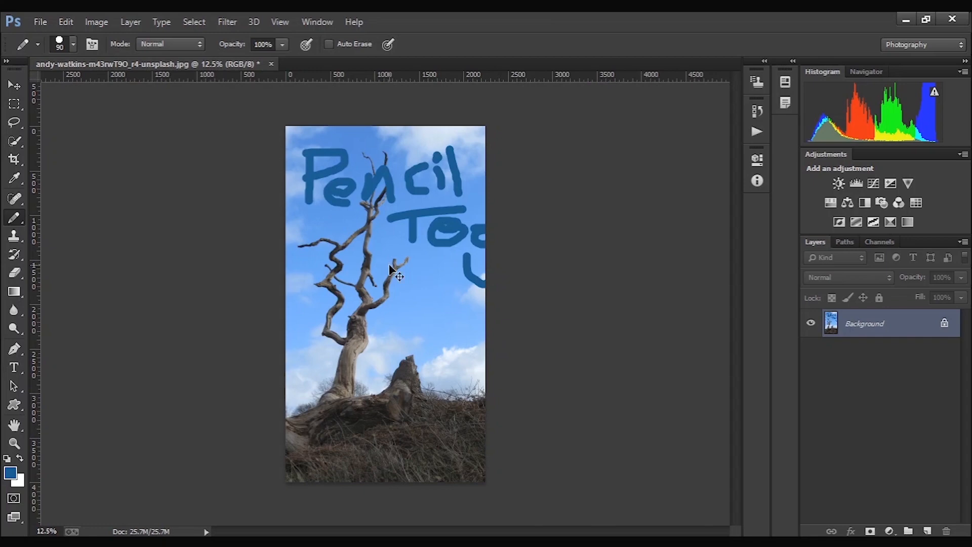
- Undo all the handwritten pencil strokes on the sky
key("ctrl+z")
key("ctrl+alt+z")
key("ctrl+alt+z")
key("ctrl+alt+z")
key("ctrl+alt+z")
key("ctrl+alt+z")
key("ctrl+alt+z")
key("ctrl+alt+z")
key("ctrl+alt+z")
key("ctrl+alt+z")
key("ctrl+alt+z")
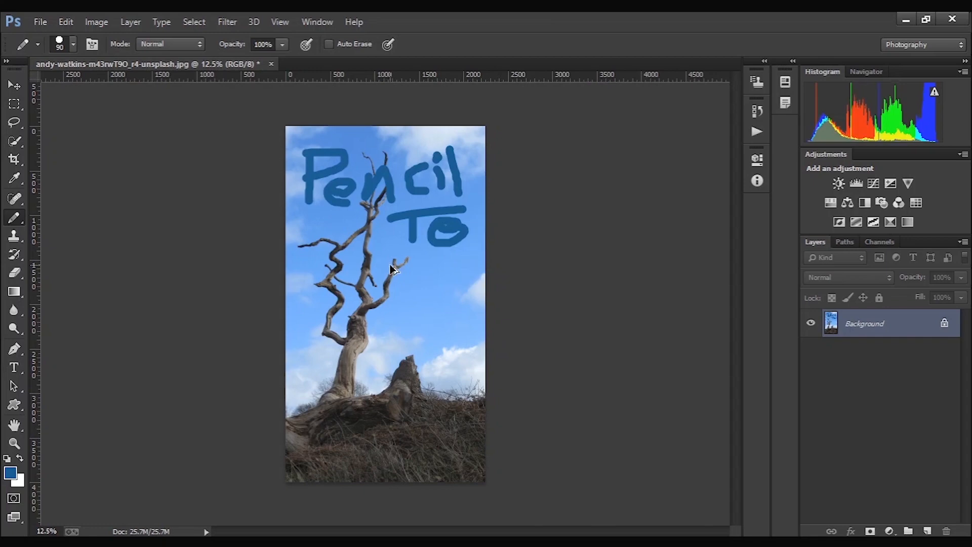
key("ctrl+alt+z")
key("ctrl+alt+z")
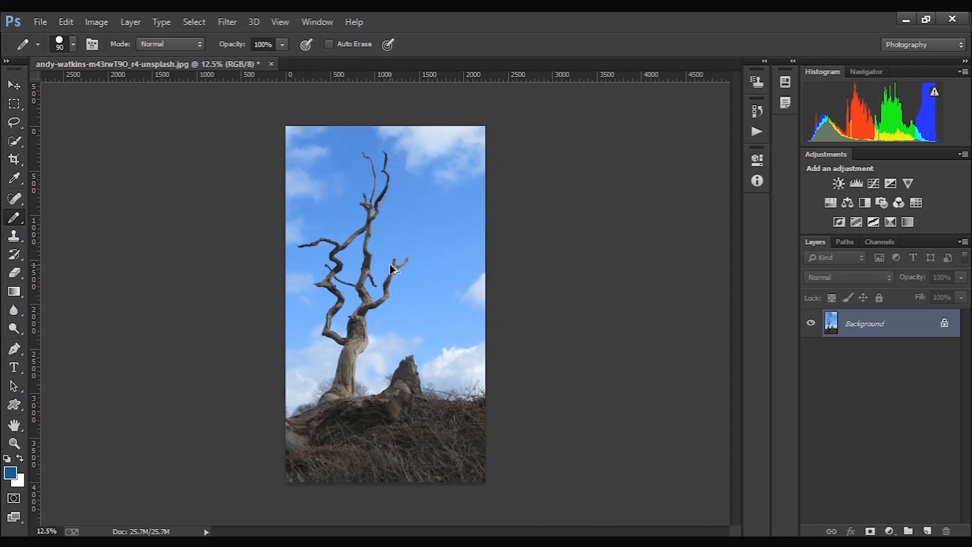
- Tint the sky, stump and grass blue with the Color Replacement tool, enlarging the brush to 1200 for the ground
right_click(21, 221)
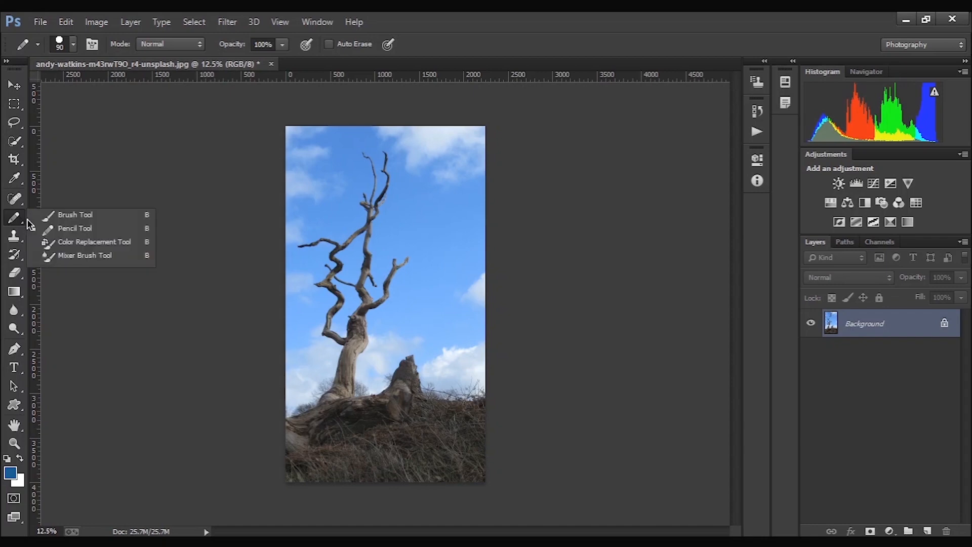
left_click(53, 242)
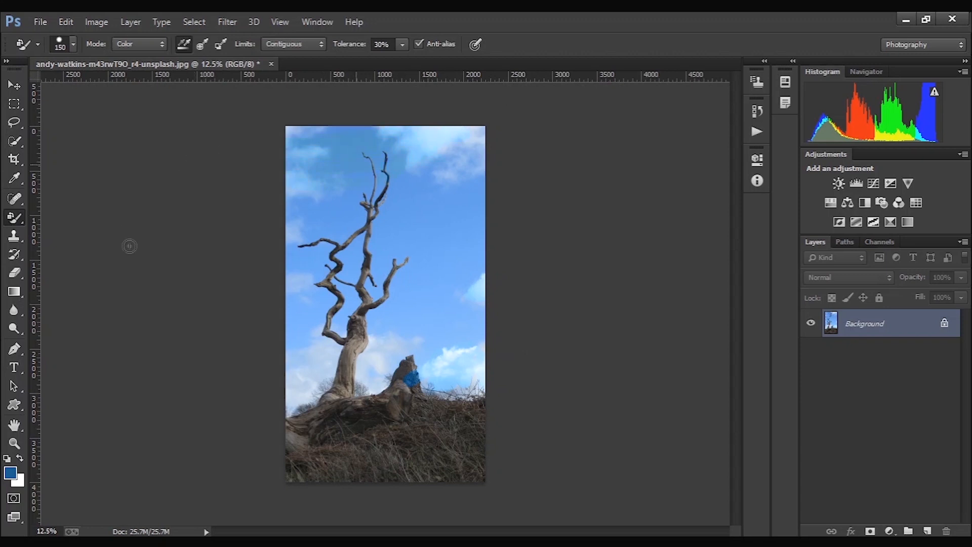
mouse_move(281, 257)
left_mouse_down()
mouse_move(271, 306)
mouse_move(535, 335)
left_mouse_up()
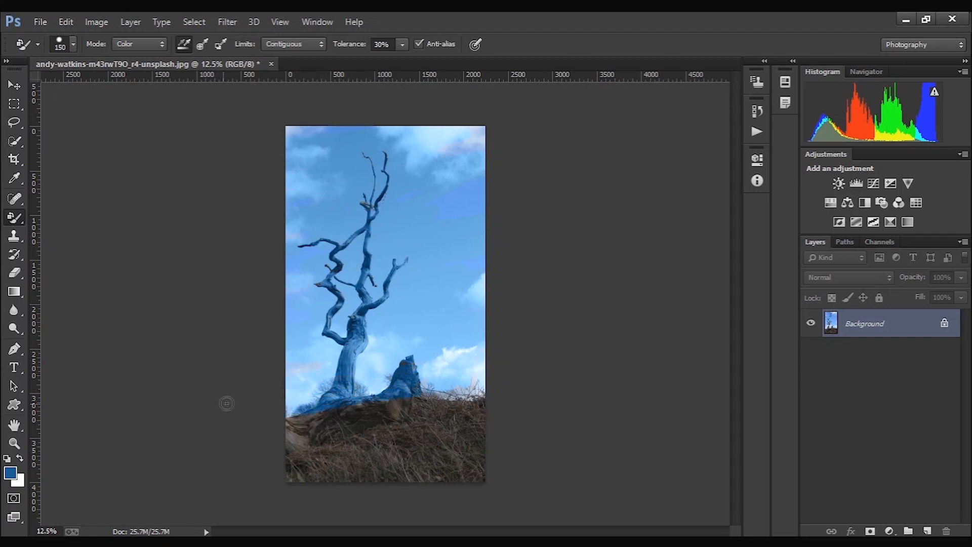
left_click_drag(505, 407, 451, 424)
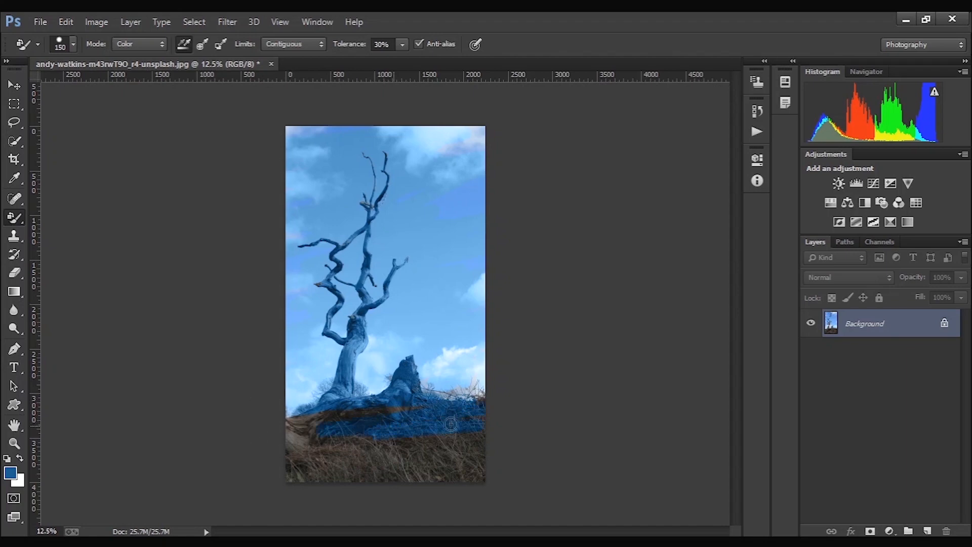
key("bracketright")
key("bracketright")
key("bracketright")
key("bracketright")
key("bracketright")
key("bracketright")
key("bracketright")
key("bracketright")
key("bracketright")
key("bracketright")
key("bracketright")
key("bracketright")
mouse_move(361, 426)
left_mouse_down()
mouse_move(446, 436)
mouse_move(378, 450)
mouse_move(242, 450)
mouse_move(315, 453)
mouse_move(442, 428)
mouse_move(552, 462)
mouse_move(534, 463)
mouse_move(532, 439)
mouse_move(479, 425)
mouse_move(497, 441)
left_mouse_up()
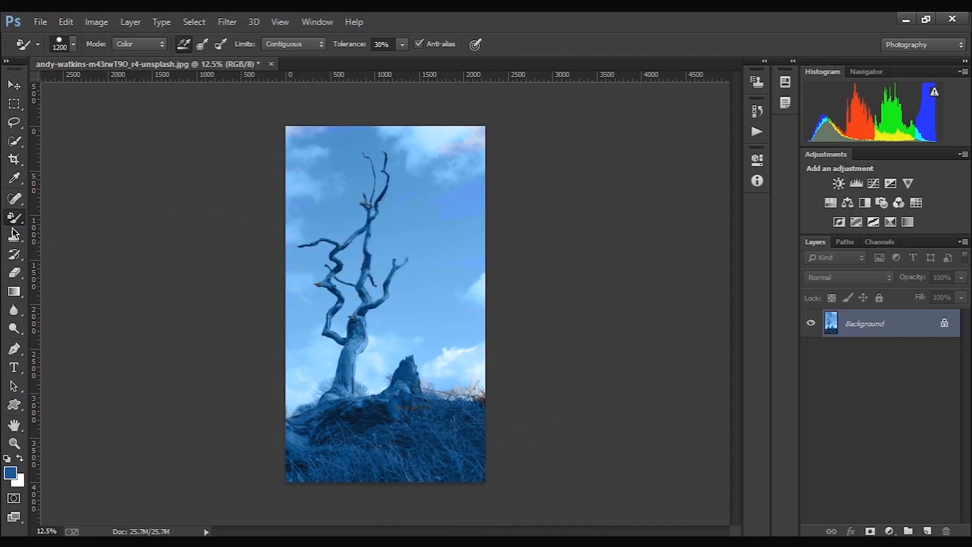
- Undo the colour replacement strokes, and clear the selection around the stump
key("ctrl+alt+z")
key("ctrl+alt+z")
key("ctrl+alt+z")
key("ctrl+alt+z")
key("ctrl+alt+z")
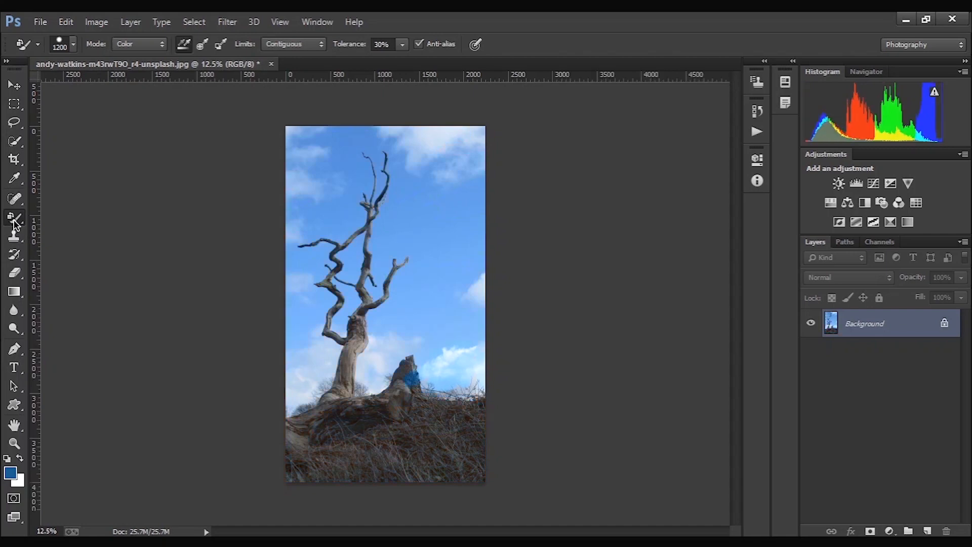
key("ctrl+alt+z")
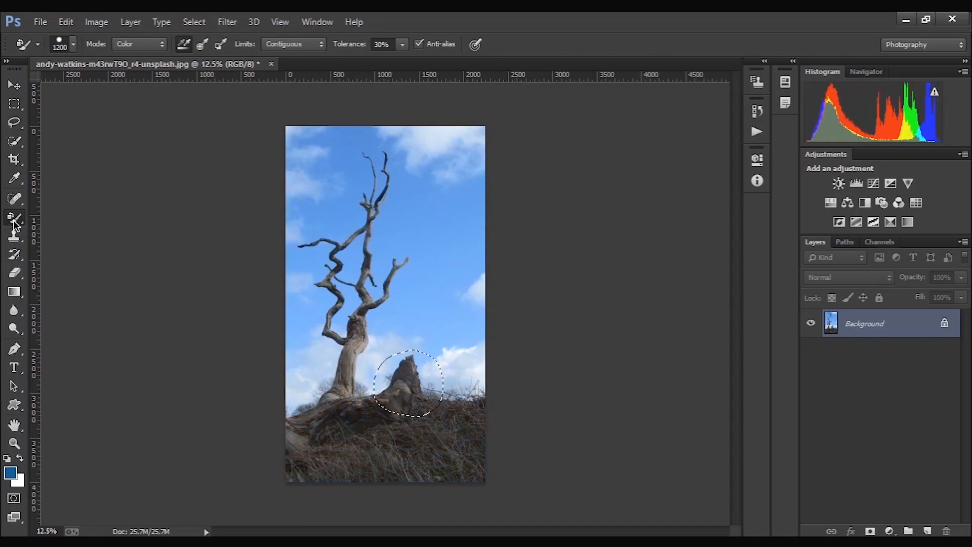
key("ctrl+d")
- Smear the stump, branches, trunk and surrounding sky with the Mixer Brush tool at size 500
right_click(14, 222)
left_click(116, 257)
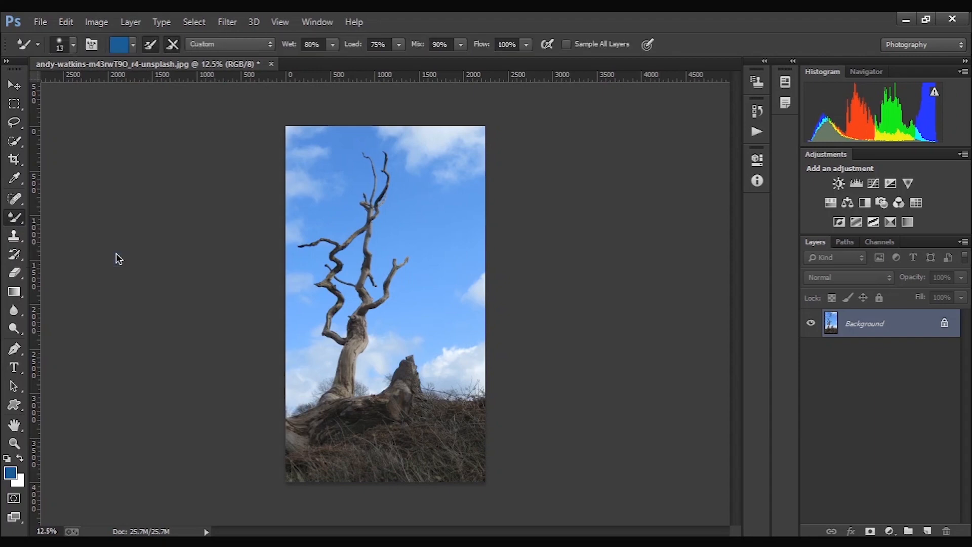
key("bracketright")
key("bracketright")
key("bracketright")
key("bracketright")
key("bracketright")
key("bracketright")
key("bracketright")
key("bracketright")
key("bracketright")
key("bracketright")
key("bracketright")
mouse_move(423, 368)
left_mouse_down()
mouse_move(420, 386)
mouse_move(417, 352)
mouse_move(440, 353)
mouse_move(418, 386)
mouse_move(477, 390)
mouse_move(428, 355)
mouse_move(475, 351)
left_mouse_up()
left_click_drag(396, 271, 485, 284)
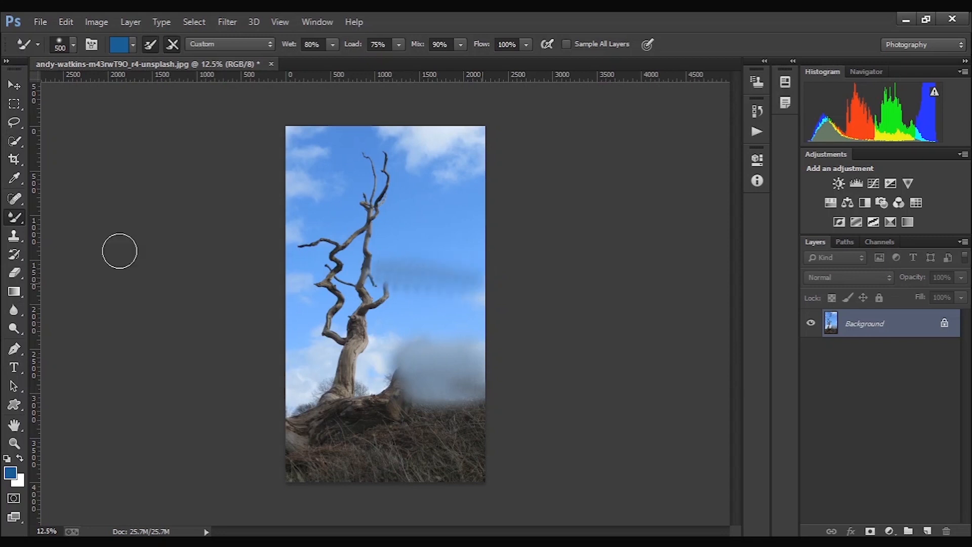
left_click_drag(360, 189, 431, 184)
left_click_drag(363, 223, 271, 226)
mouse_move(344, 259)
left_mouse_down()
mouse_move(304, 271)
mouse_move(333, 304)
mouse_move(315, 322)
mouse_move(332, 354)
mouse_move(324, 400)
mouse_move(340, 398)
mouse_move(394, 306)
mouse_move(352, 241)
mouse_move(388, 170)
mouse_move(340, 157)
mouse_move(372, 287)
mouse_move(355, 346)
left_mouse_up()
- Undo all the Mixer Brush smears on the stump, branches and sky
key("ctrl+alt+z")
key("ctrl+alt+z")
key("ctrl+alt+z")
key("ctrl+alt+z")
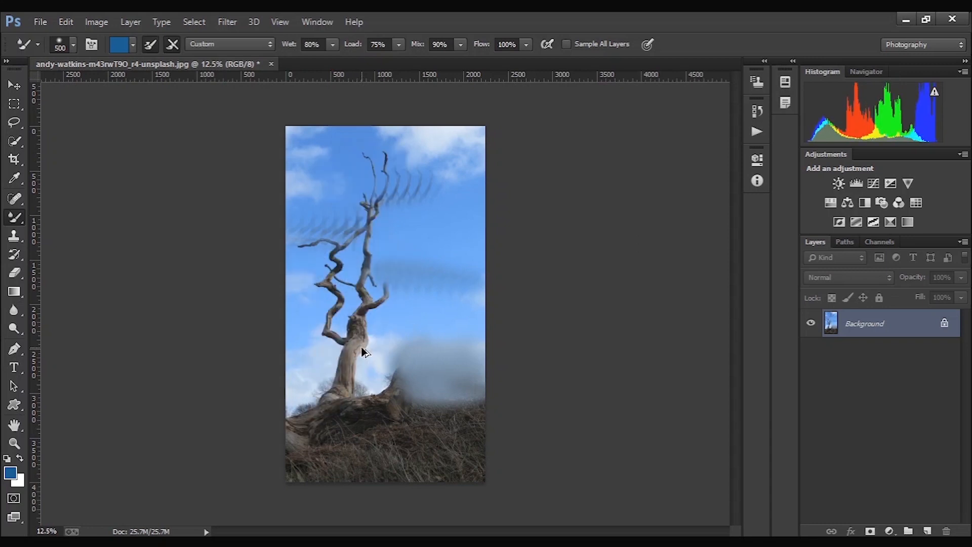
key("ctrl+alt+z")
key("ctrl+alt+z")
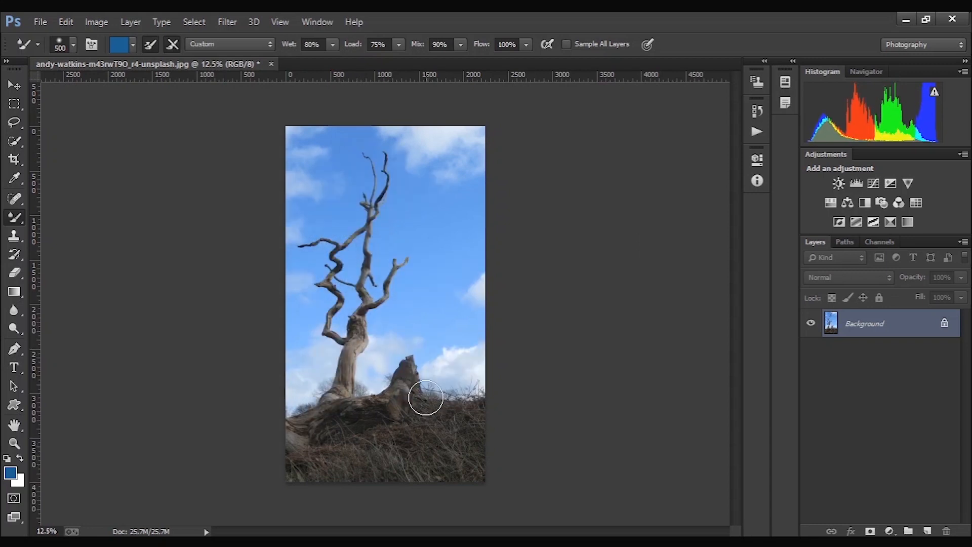
- Sample the broken stump beside the tree as the source for the Clone Stamp tool
left_click(23, 227)
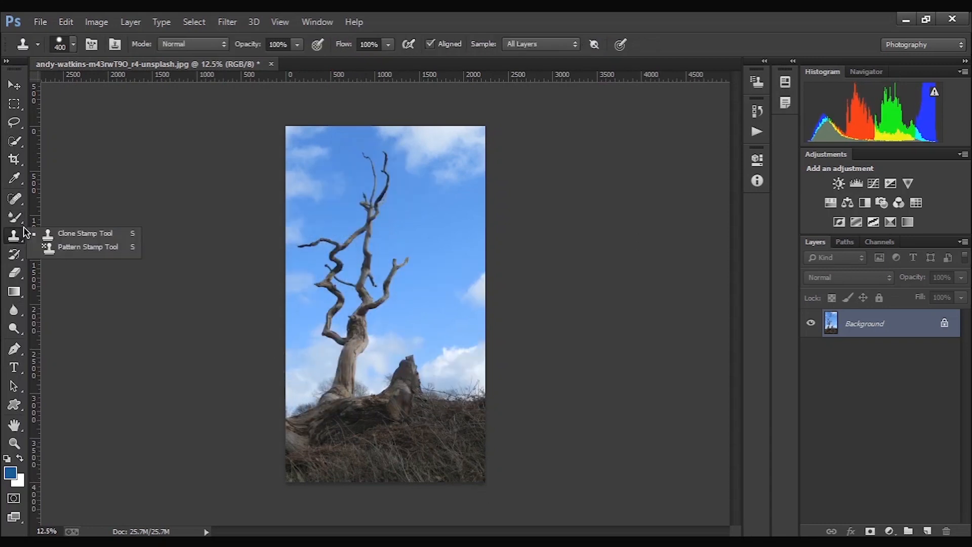
left_click(20, 220)
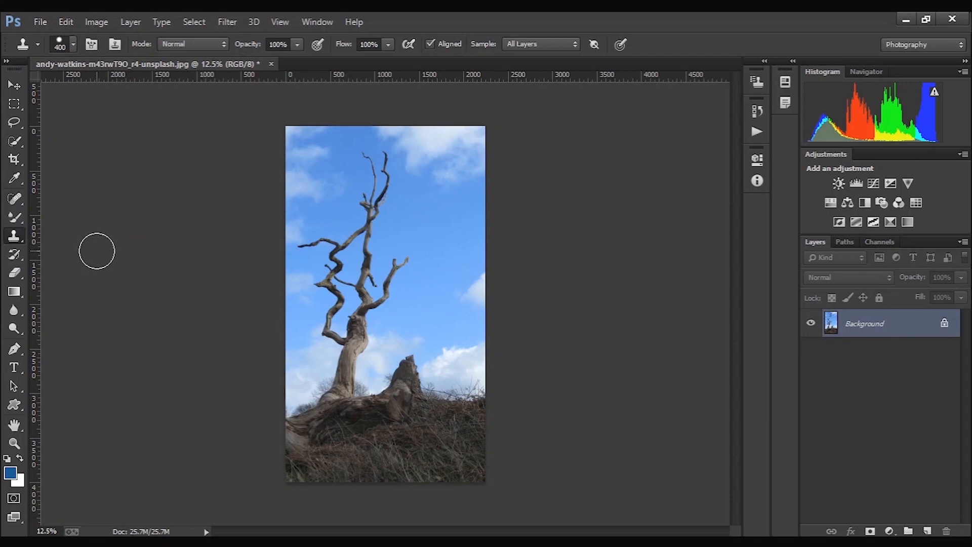
left_click(367, 310)
left_click(367, 310)
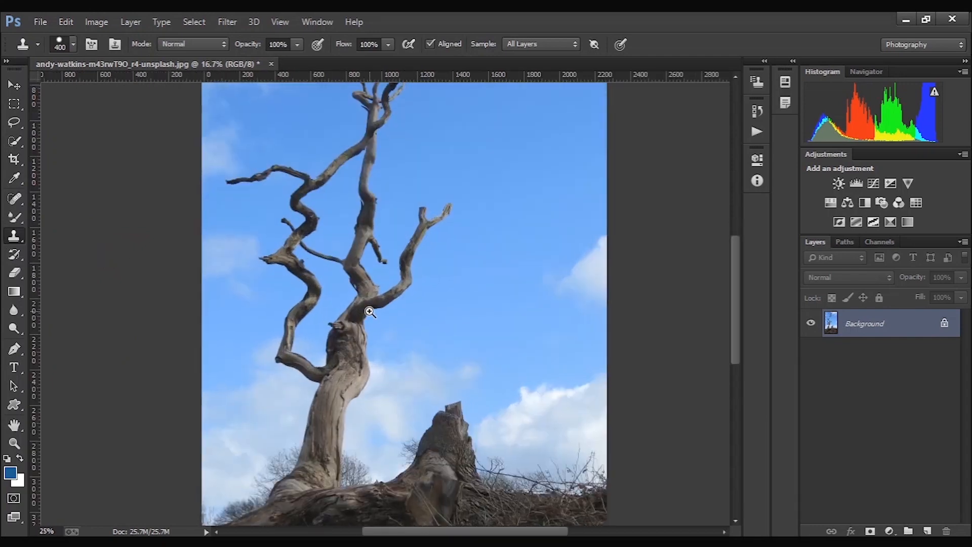
left_click(367, 310)
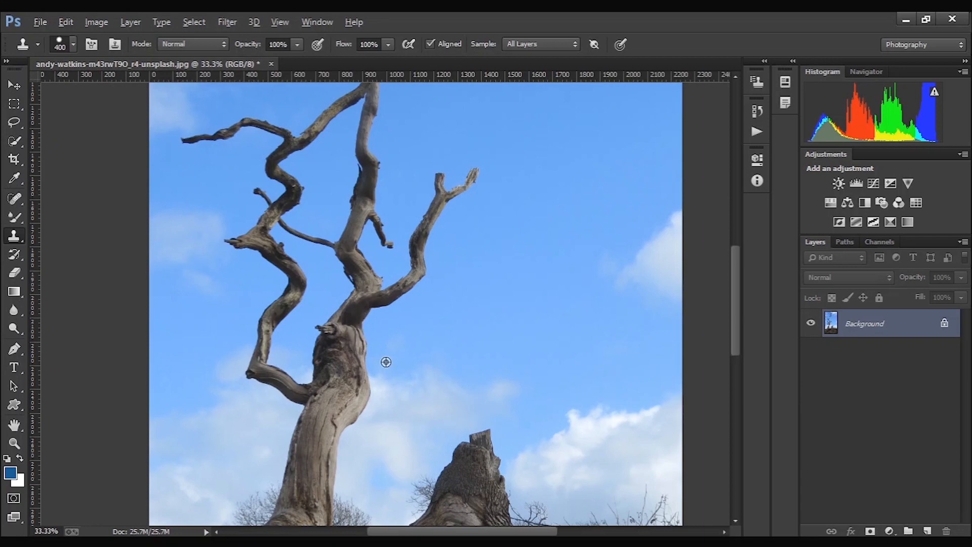
left_click(473, 489, "alt")
scroll(473, 488, "down", 3)
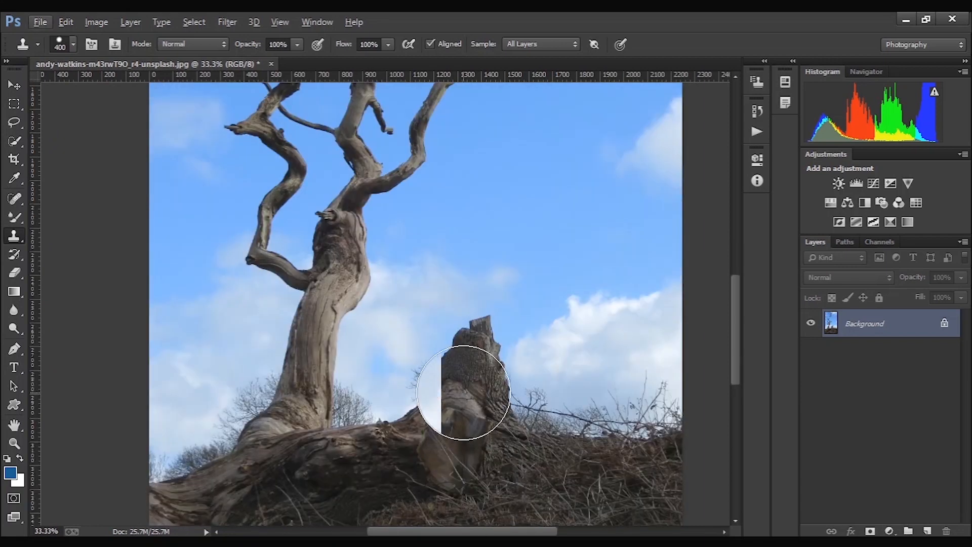
- Enlarge the Clone Stamp brush to 700, resample the stump, and stamp a copy of it on the horizon to its right
key("bracketright")
key("bracketright")
key("bracketright")
left_click(482, 377, "alt")
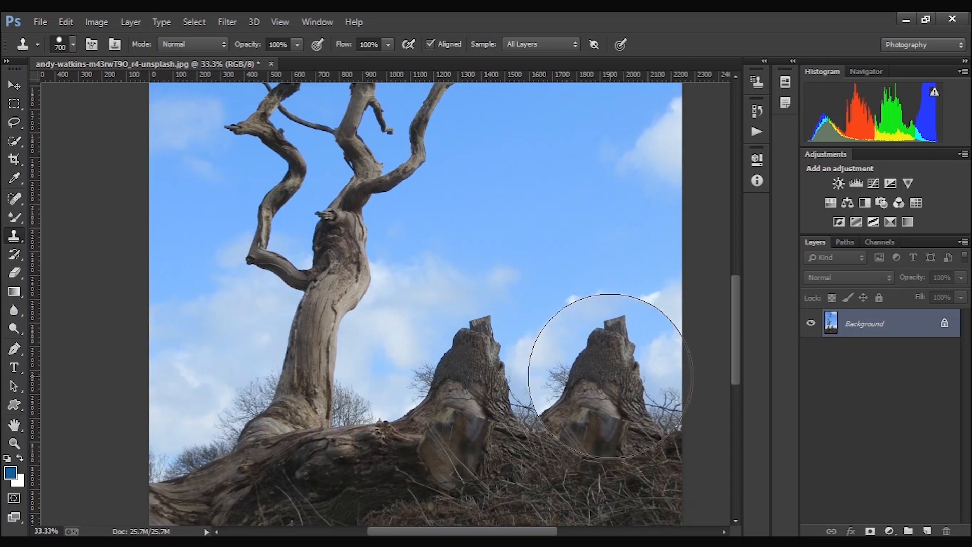
mouse_move(611, 377)
left_mouse_down()
mouse_move(475, 384)
mouse_move(417, 408)
mouse_move(402, 442)
mouse_move(473, 511)
left_mouse_up()
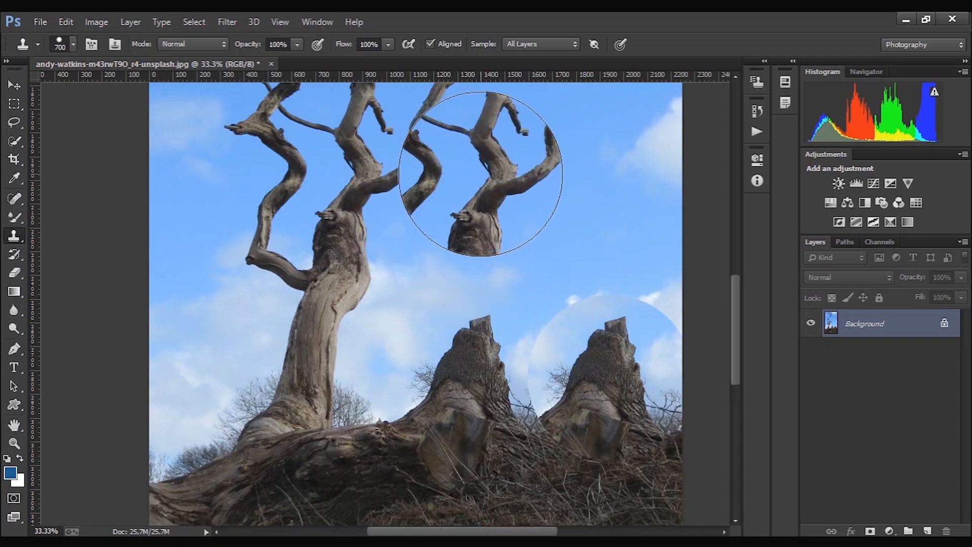
- Paint cloned content over the tree trunk and nearby sky, and stamp another stump at the left end of the hill
left_click_drag(370, 226, 380, 228)
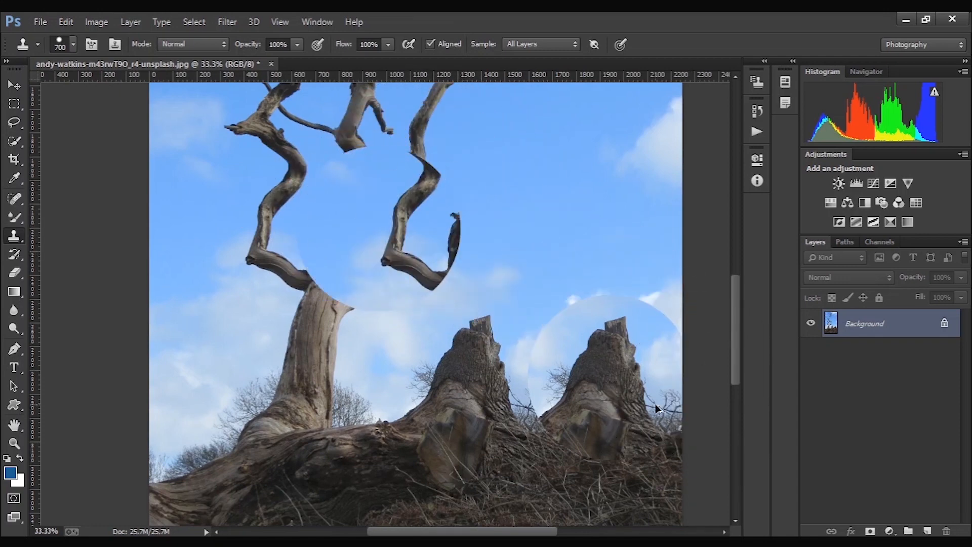
left_click(458, 377, "ctrl+alt")
left_click(458, 376, "ctrl+alt")
left_click(457, 374, "ctrl+alt")
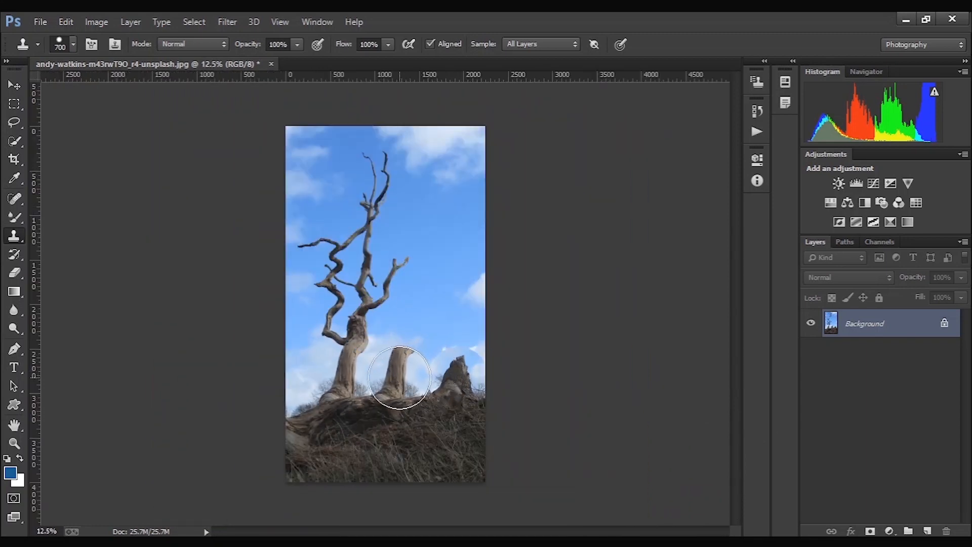
left_click(400, 377)
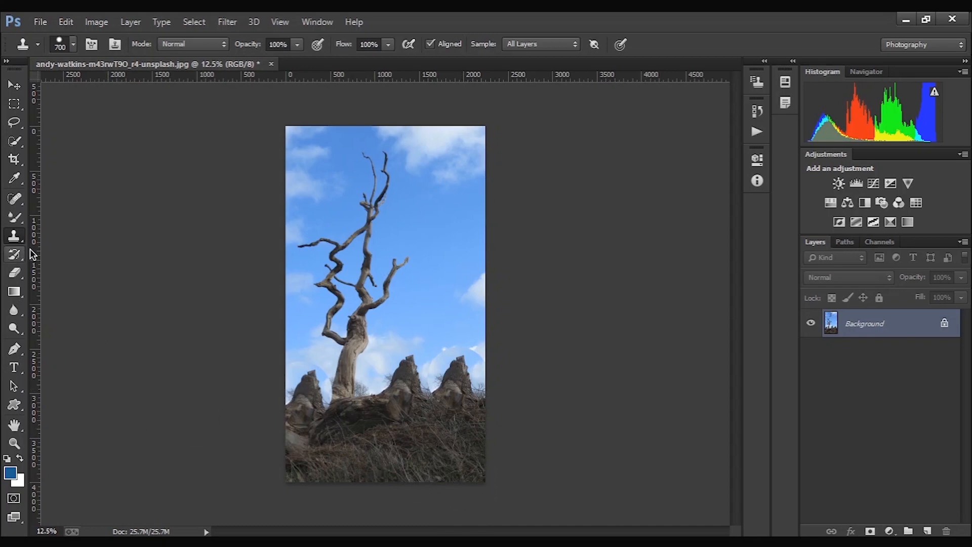
- Undo the Clone Stamp strokes and clear the circular selection around the stump
key("ctrl+alt+z")
key("ctrl+alt+z")
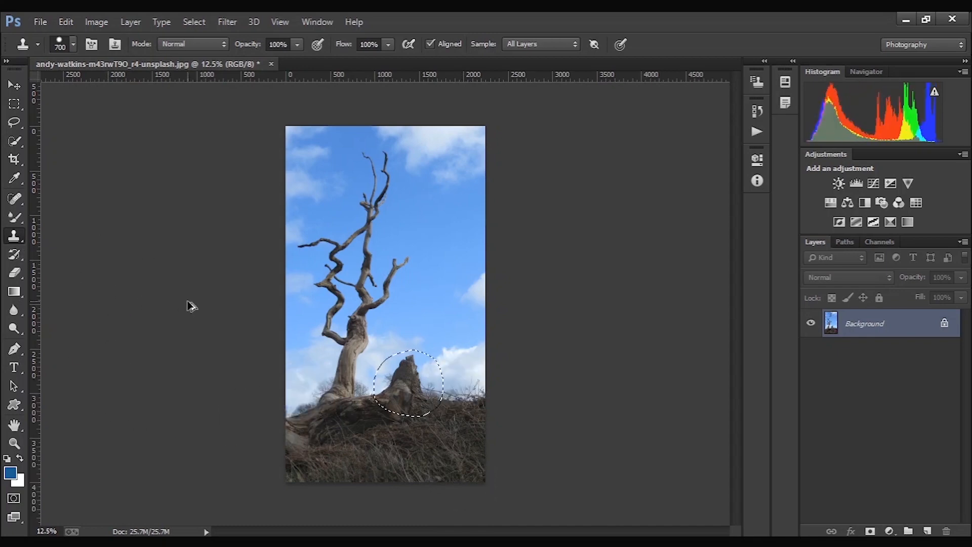
key("ctrl+d")
- Try the Pattern Stamp tool on the photo with the multicoloured striped pattern and an enlarged brush, and undo the stroke
right_click(21, 236)
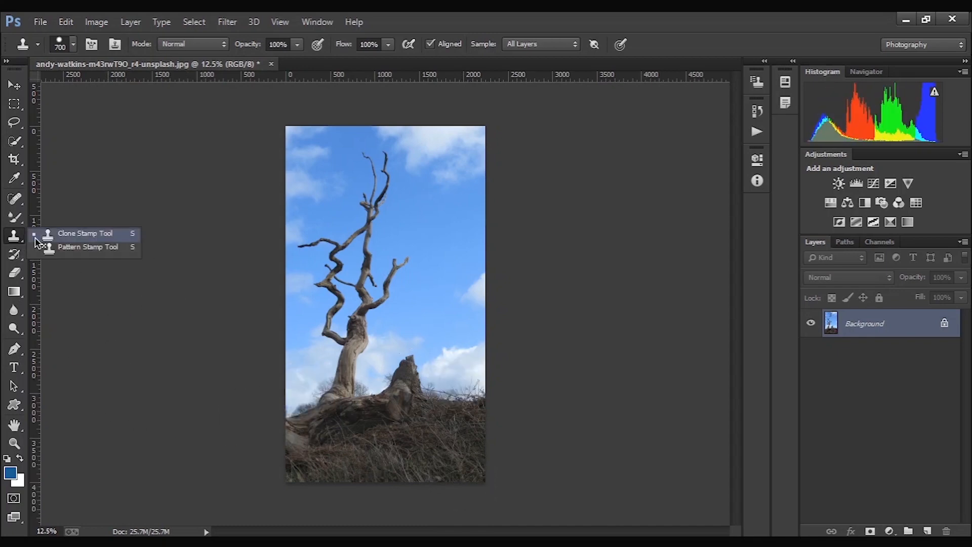
left_click(44, 247)
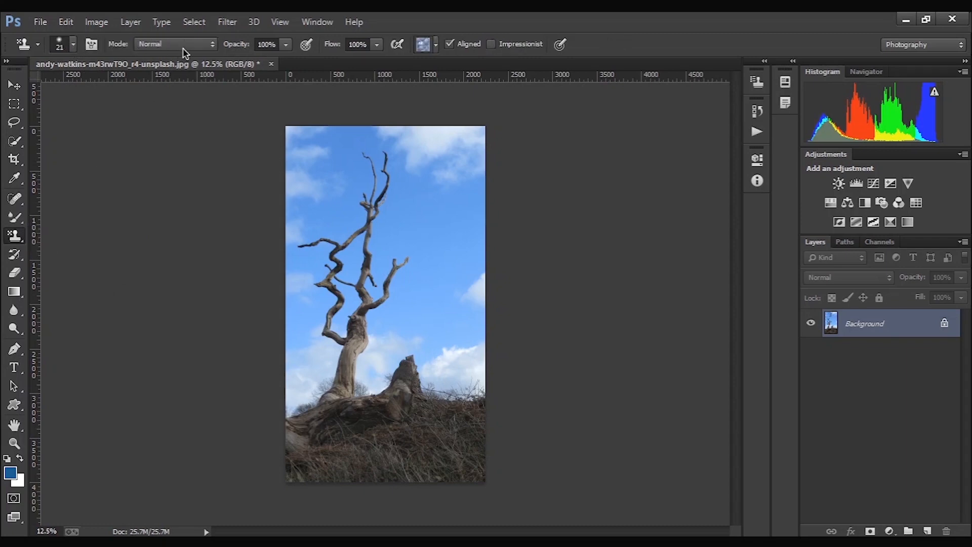
left_click(436, 45)
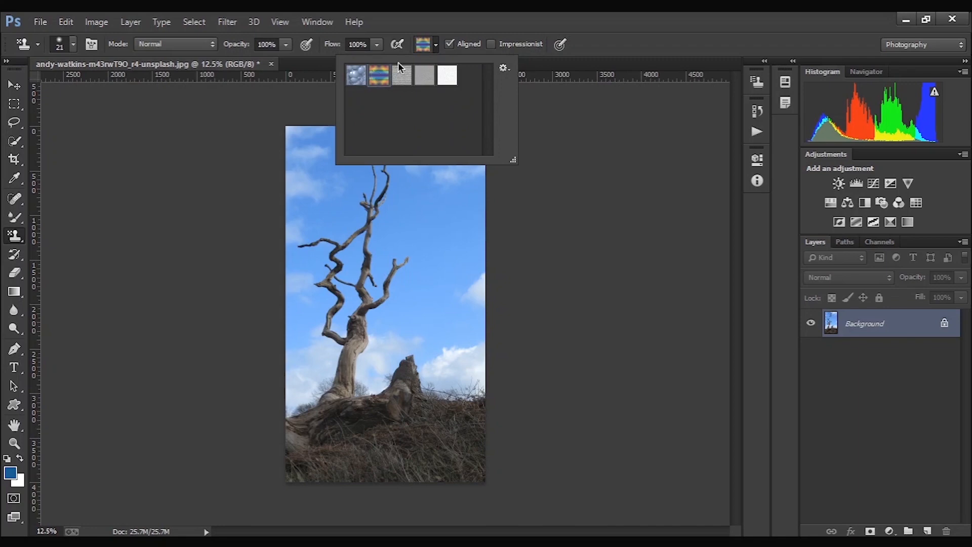
left_click(409, 27)
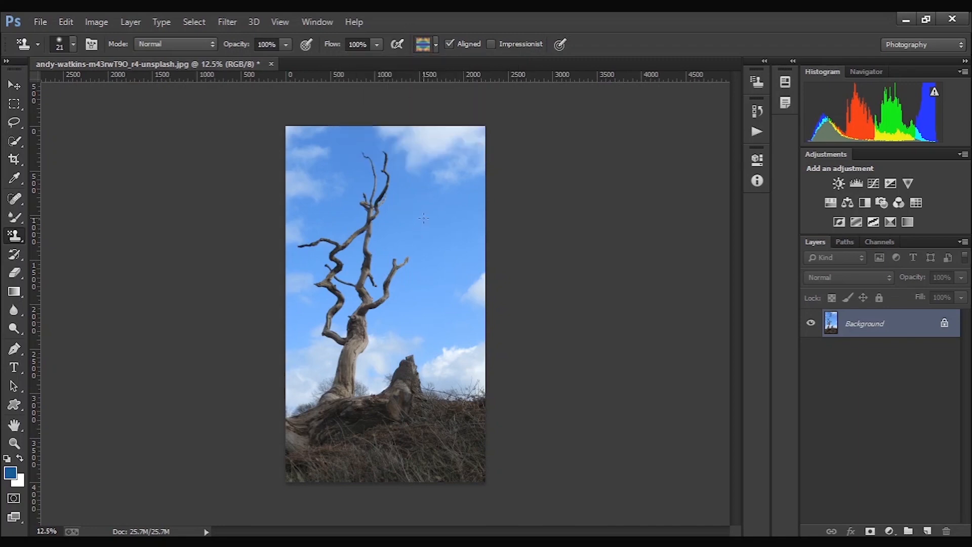
key("]")
key("]")
key("]")
mouse_move(424, 219)
left_mouse_down()
mouse_move(424, 229)
mouse_move(445, 221)
mouse_move(352, 169)
mouse_move(466, 148)
mouse_move(250, 137)
mouse_move(306, 211)
mouse_move(548, 245)
mouse_move(314, 283)
mouse_move(455, 319)
mouse_move(288, 365)
mouse_move(617, 402)
mouse_move(267, 393)
mouse_move(553, 486)
left_mouse_up()
key("ctrl+z")
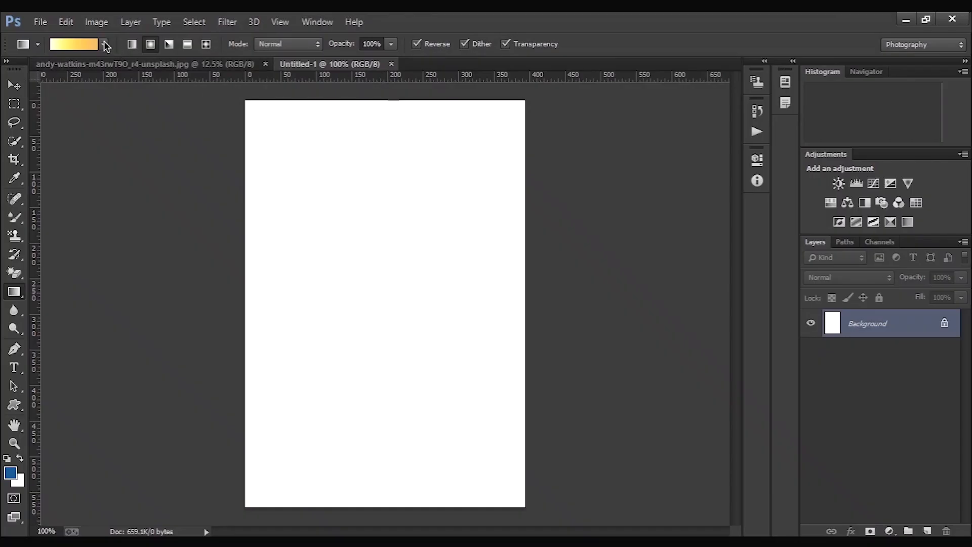
- Choose the black-to-white gradient preset and draw a reversed radial gradient from the canvas's upper middle down to its centre
left_click(105, 45)
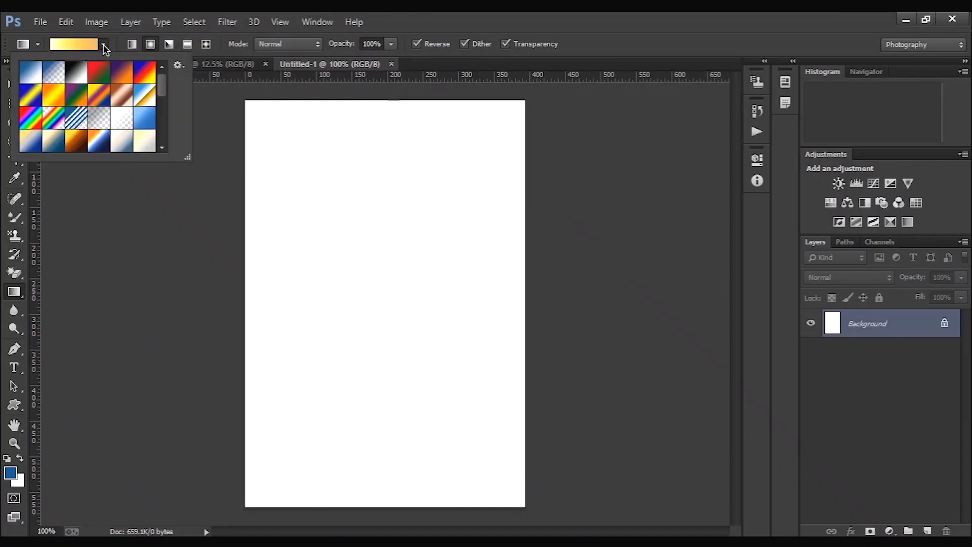
scroll(86, 119, "down", 5)
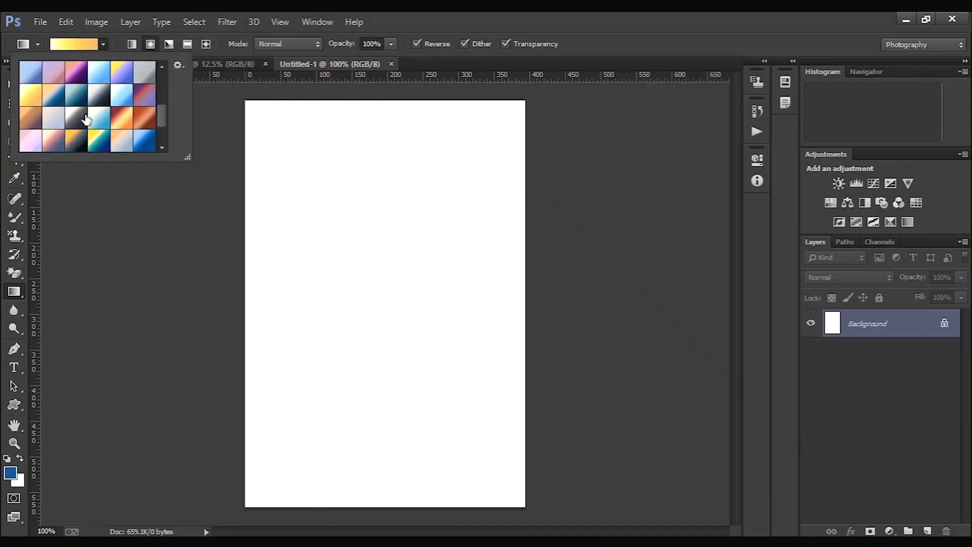
scroll(86, 119, "up", 5)
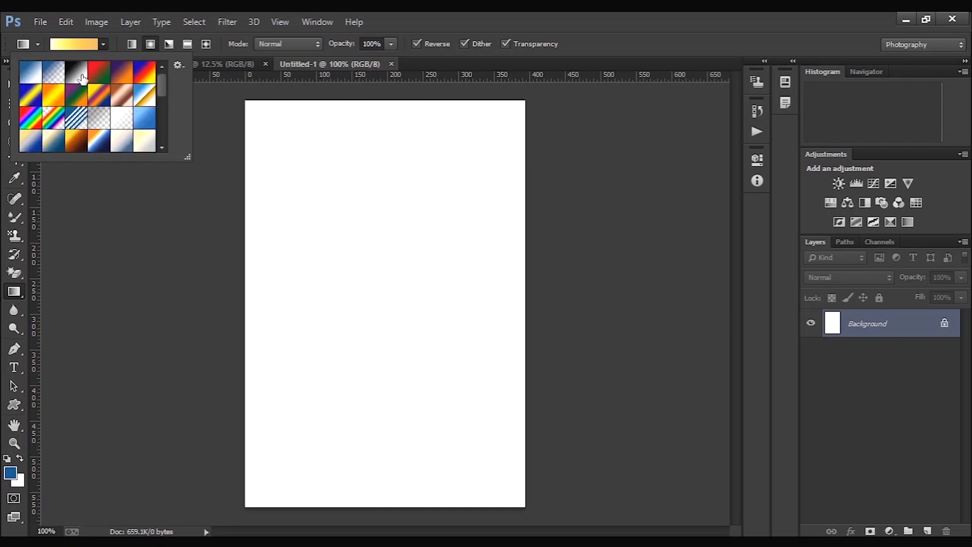
left_click(82, 78)
left_click(105, 45)
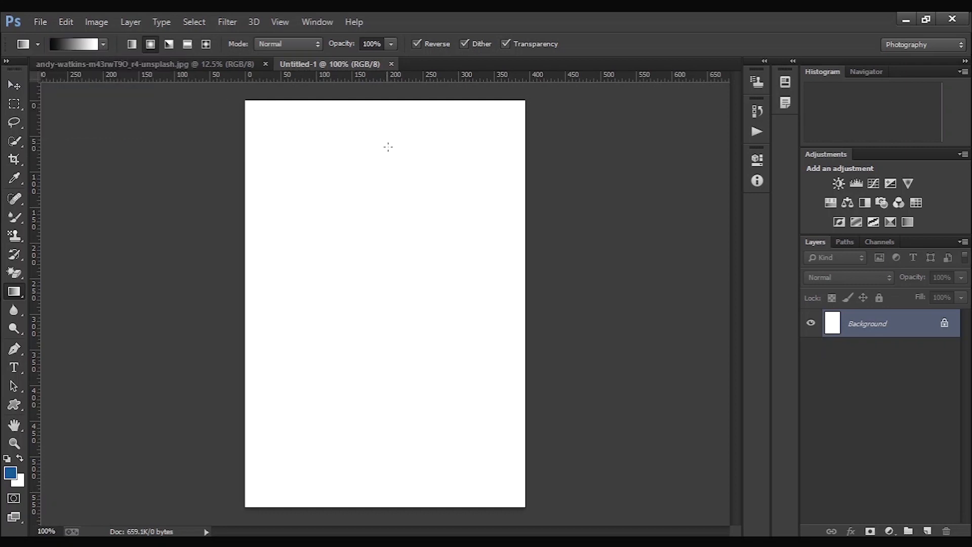
left_click_drag(379, 165, 385, 359)
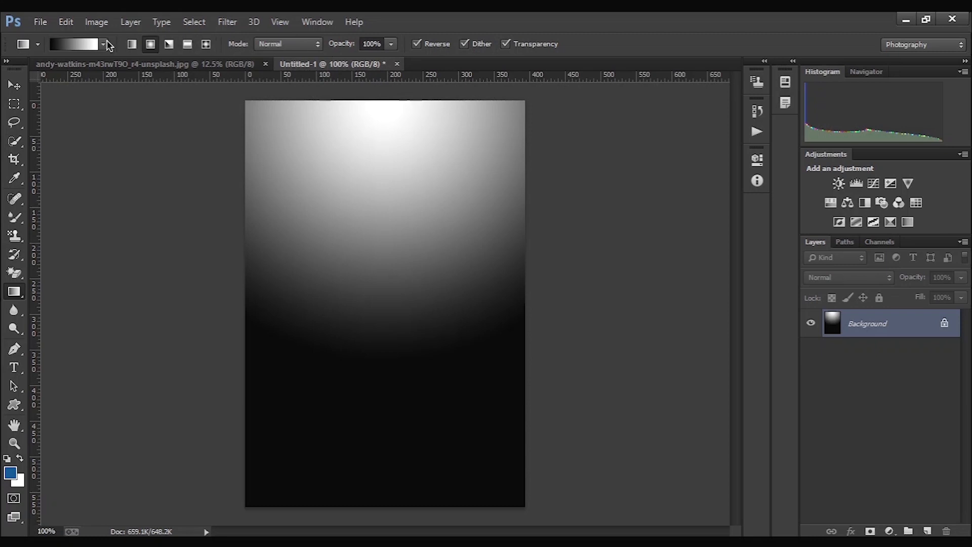
- Redraw the background with an angle gradient, and replace it with a vertical linear gradient from white above to black below
left_click(130, 45)
left_click(150, 46)
left_click(168, 45)
left_click_drag(340, 212, 451, 297)
left_click_drag(403, 208, 434, 382)
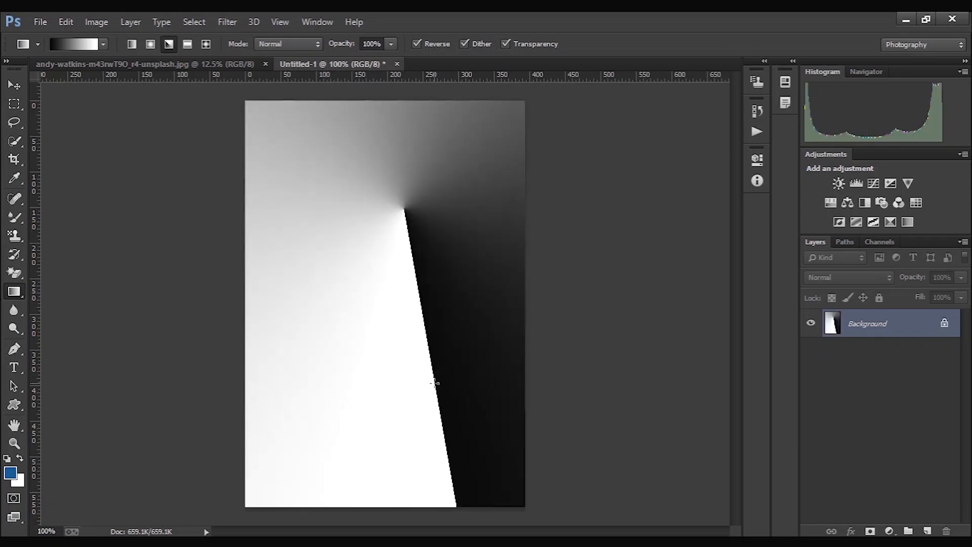
left_click(135, 44)
left_click_drag(392, 177, 403, 357)
- Reset the colours to default black and white, and fill the gradient's white top band with black using the Paint Bucket tool
right_click(14, 294)
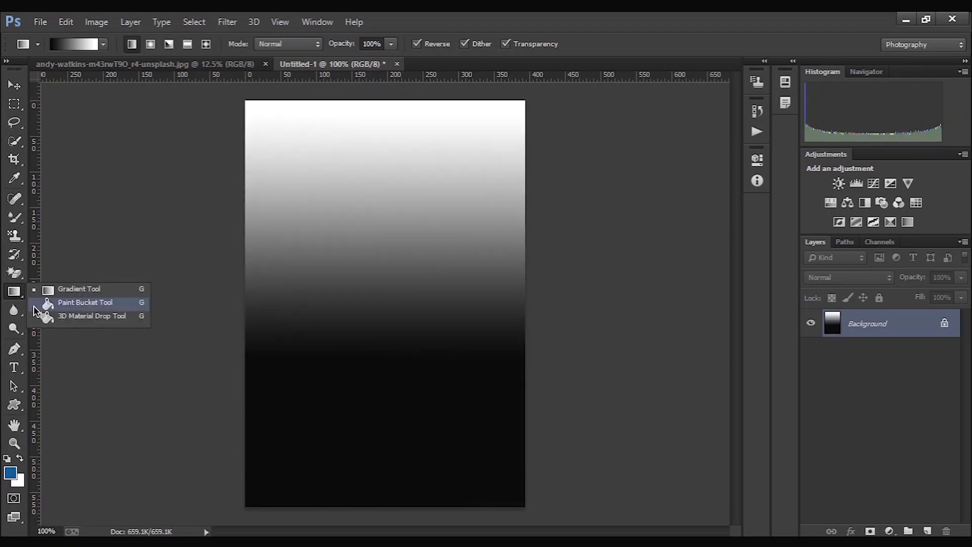
left_click(90, 298)
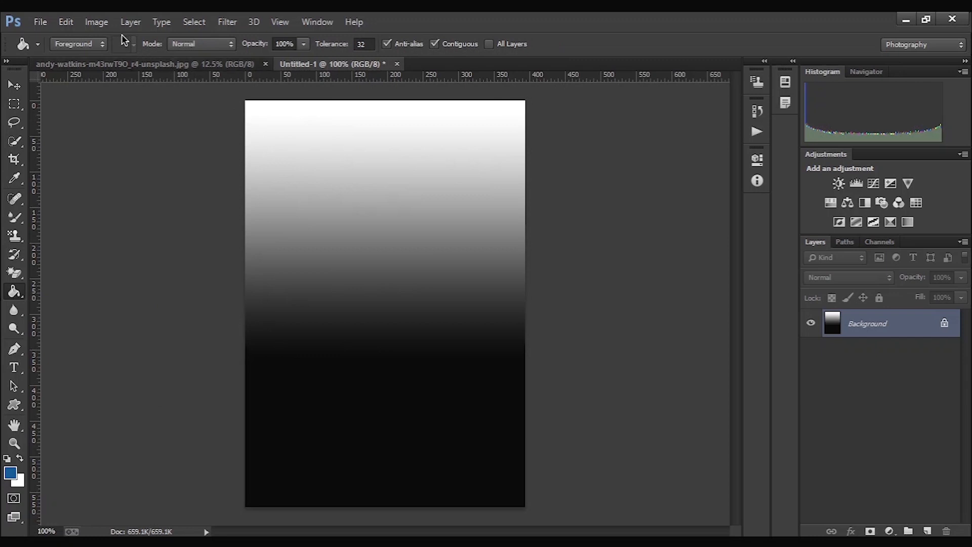
left_click(7, 458)
left_click(398, 128)
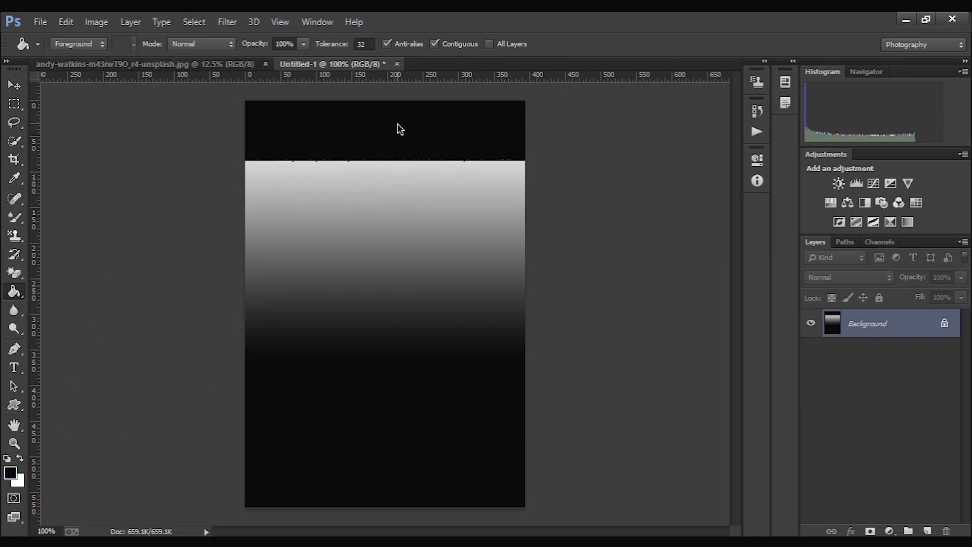
- Fill the remaining grey bands and thin light lines of the gradient with black, keeping Foreground as the fill source
left_click(397, 266)
left_click(368, 215)
left_click(358, 171)
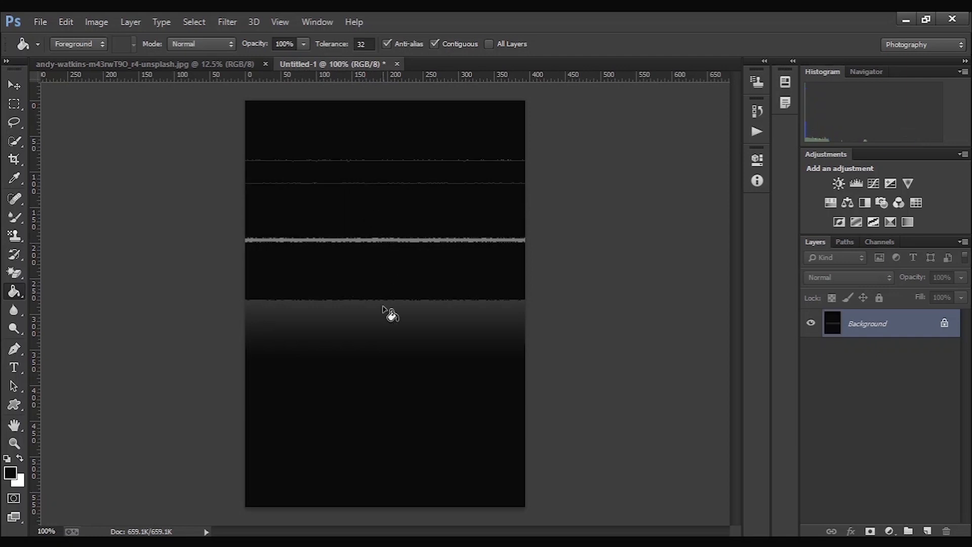
left_click(368, 330)
left_click(364, 311)
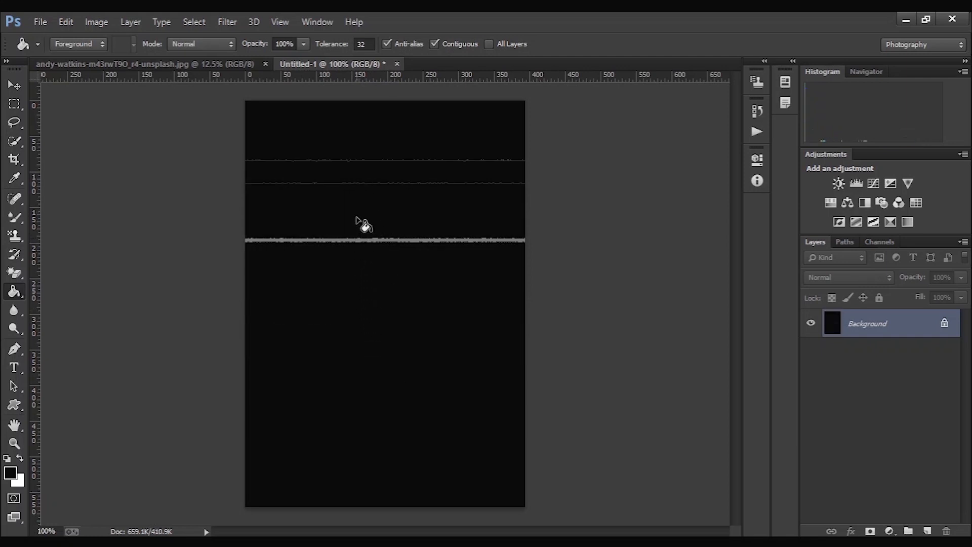
left_click(346, 163)
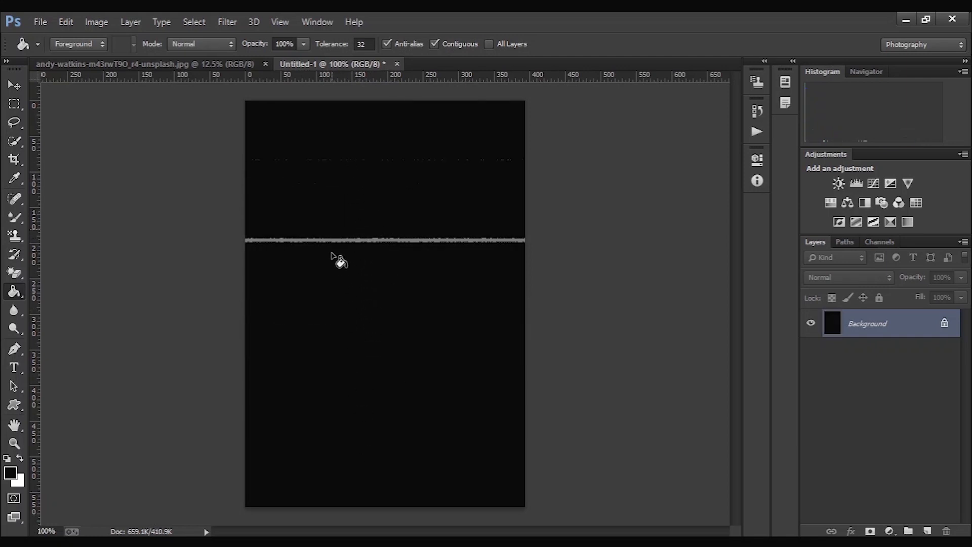
left_click(345, 242)
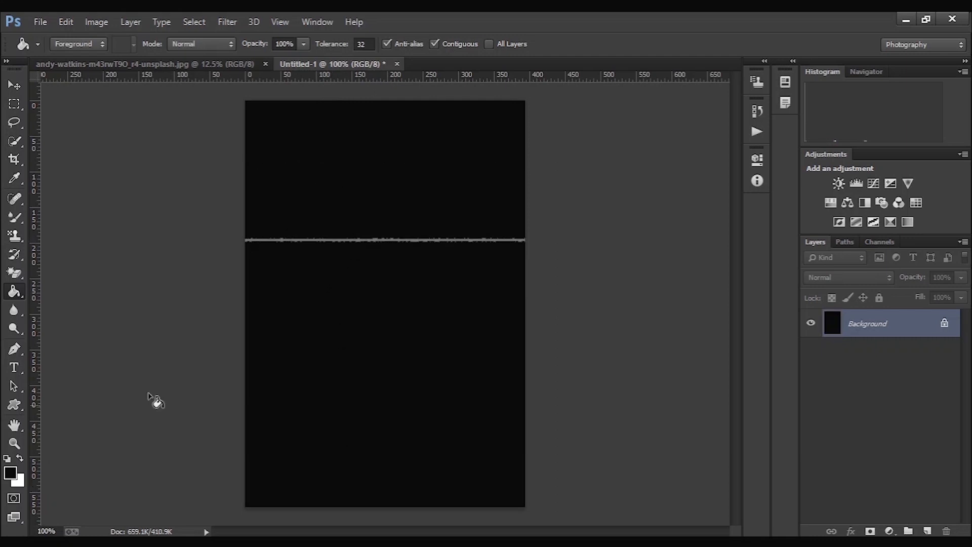
left_click(89, 45)
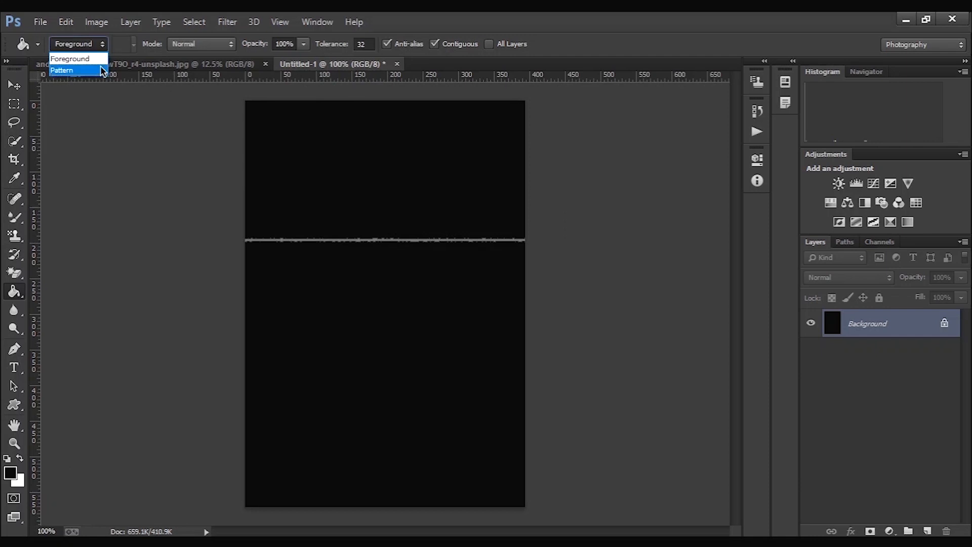
left_click(97, 60)
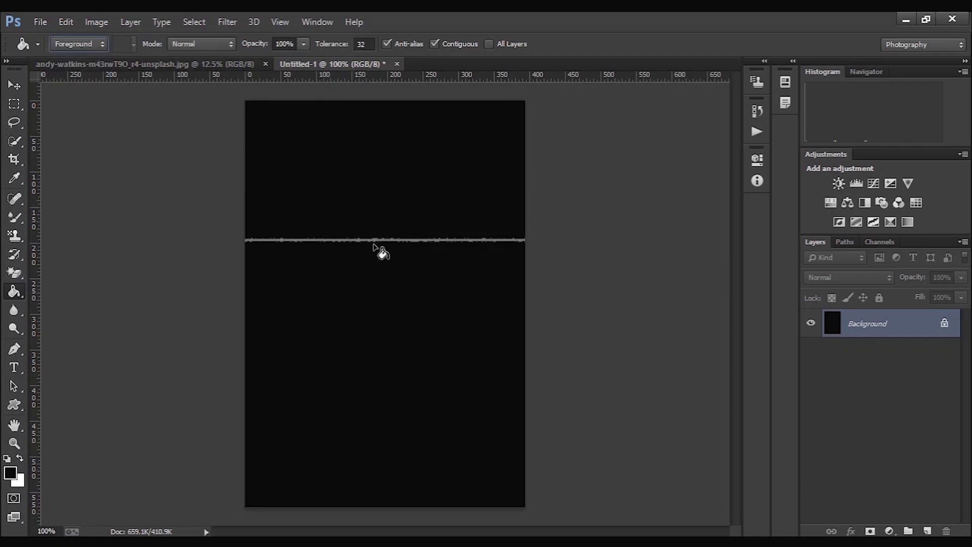
left_click(373, 241)
- Switch to the 3D Material Drop tool
right_click(17, 301)
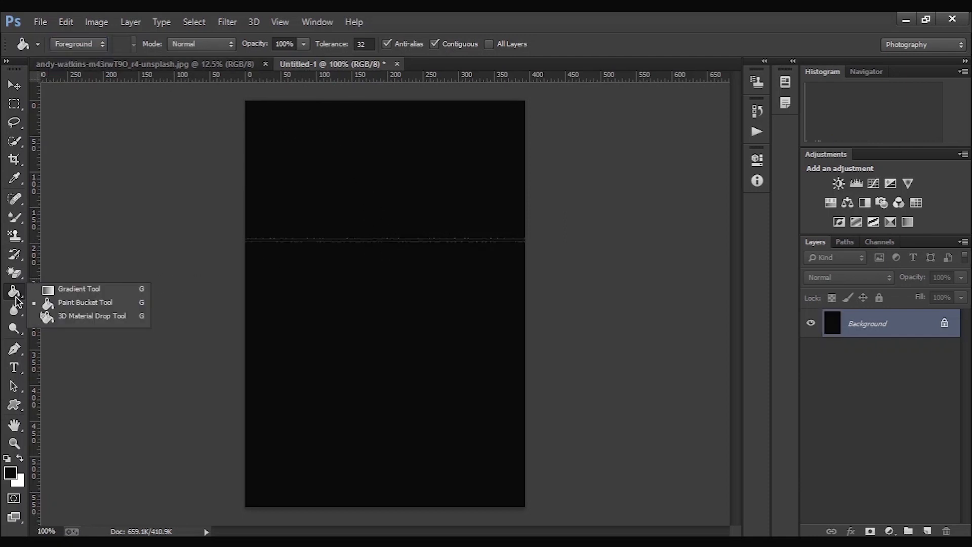
left_click(139, 303)
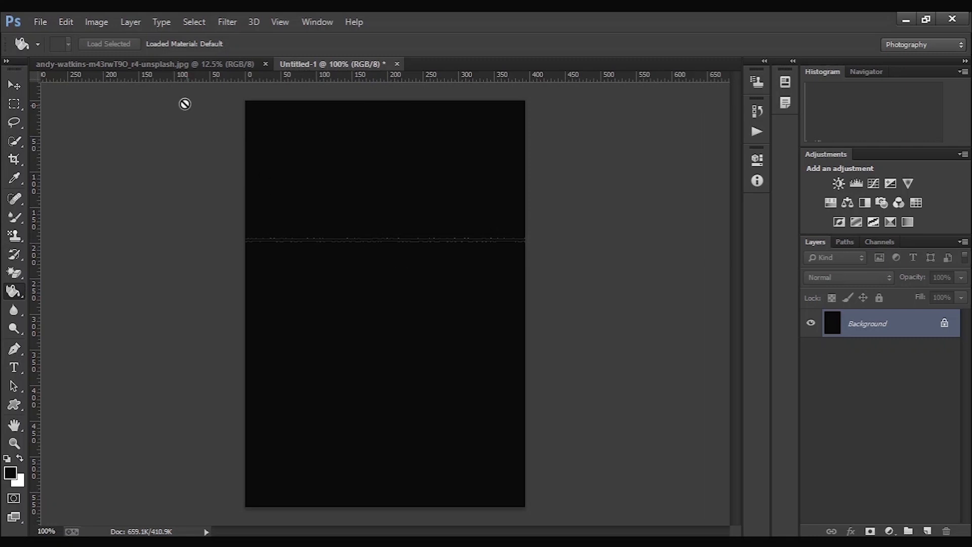
- Check the available presets for the 3D Material Drop tool
left_click(35, 46)
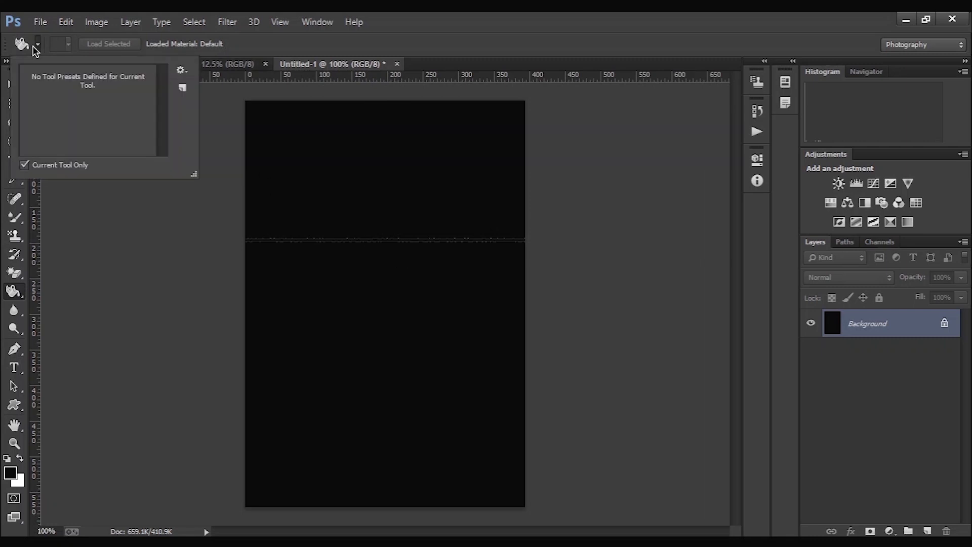
left_click(35, 45)
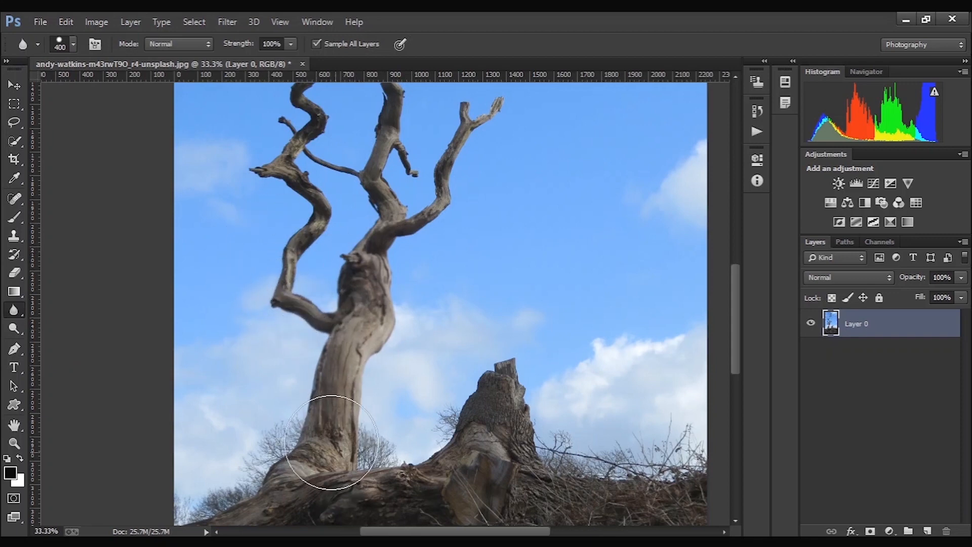
- Blur the tree's trunk and branches using the Blur tool with a 400 px brush at 100% strength
left_click(73, 45)
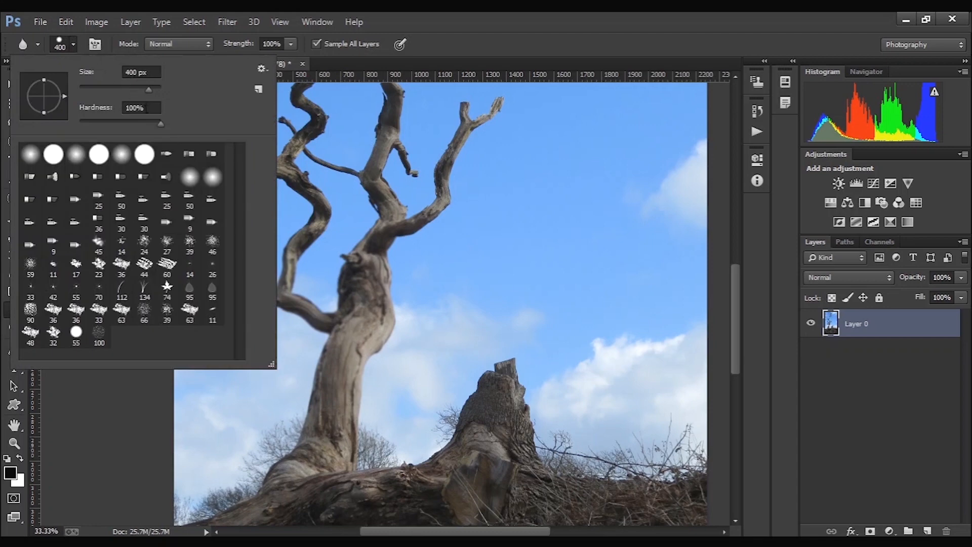
left_click(430, 63)
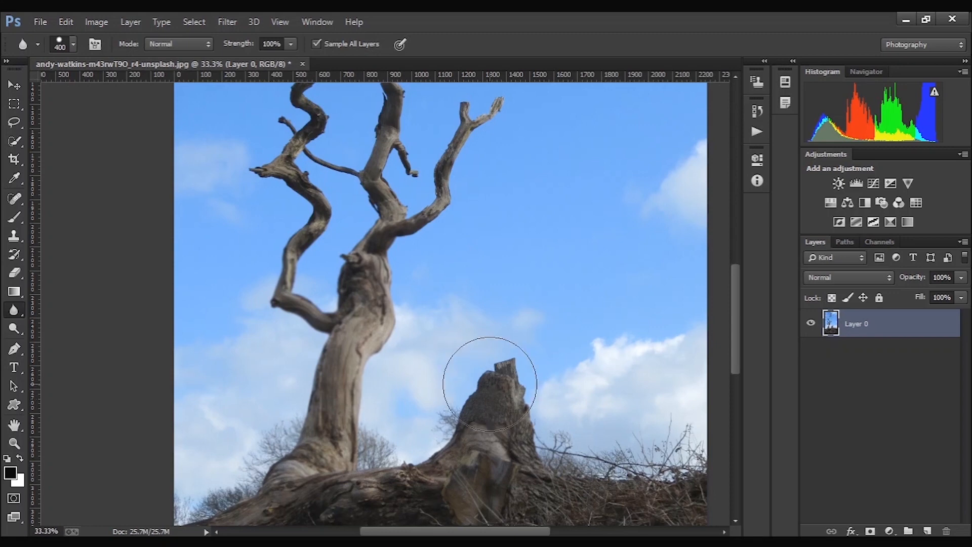
left_click(290, 45)
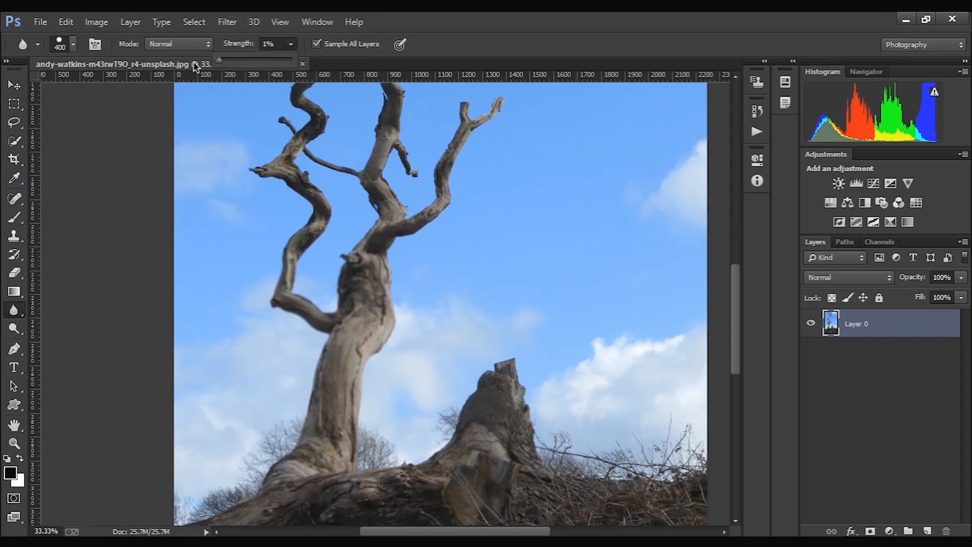
mouse_move(393, 213)
left_mouse_down()
mouse_move(381, 156)
mouse_move(434, 162)
mouse_move(339, 190)
mouse_move(342, 208)
mouse_move(345, 174)
mouse_move(354, 265)
mouse_move(327, 267)
mouse_move(371, 247)
mouse_move(428, 250)
mouse_move(471, 143)
left_mouse_up()
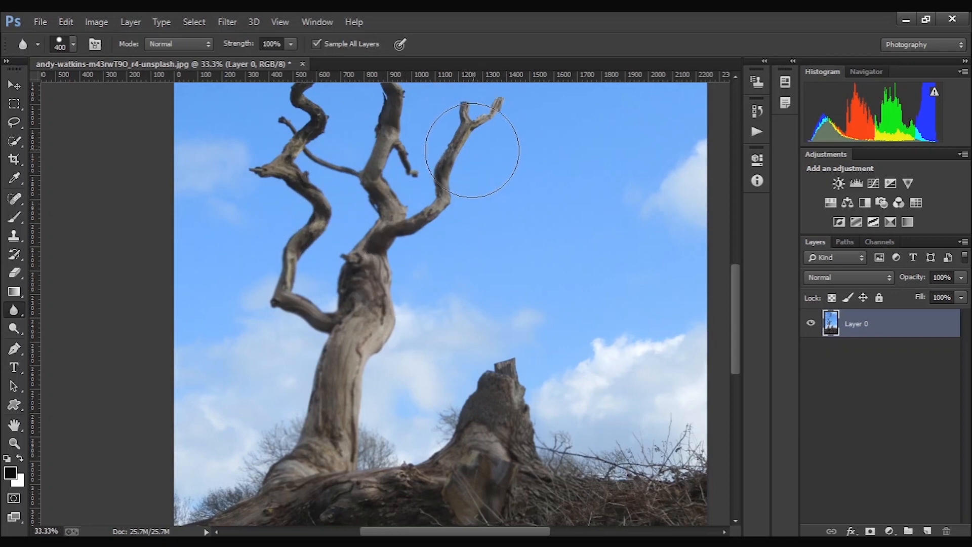
- Undo the blur strokes on the tree
key("ctrl+alt+z")
key("ctrl+alt+z")
key("ctrl+alt+z")
key("ctrl+alt+z")
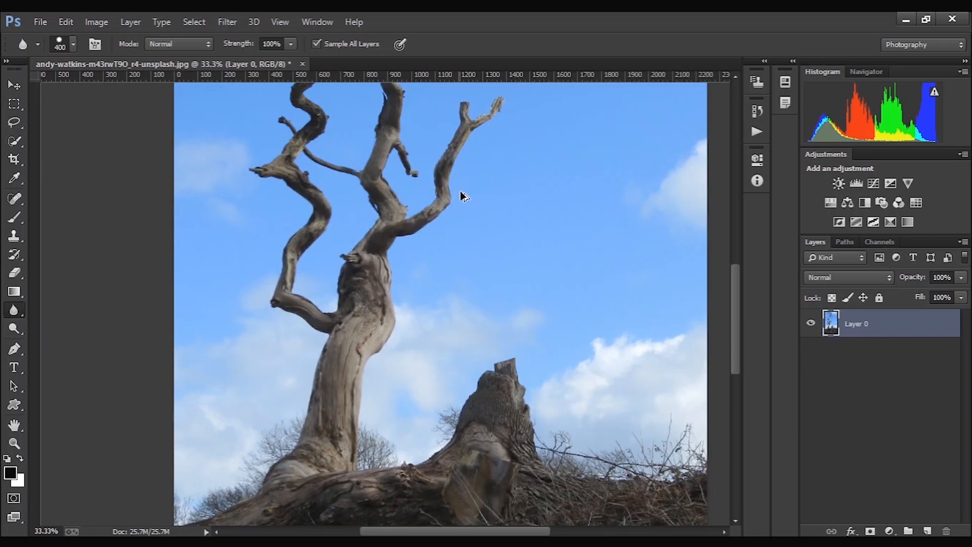
scroll(439, 250, "down", 3)
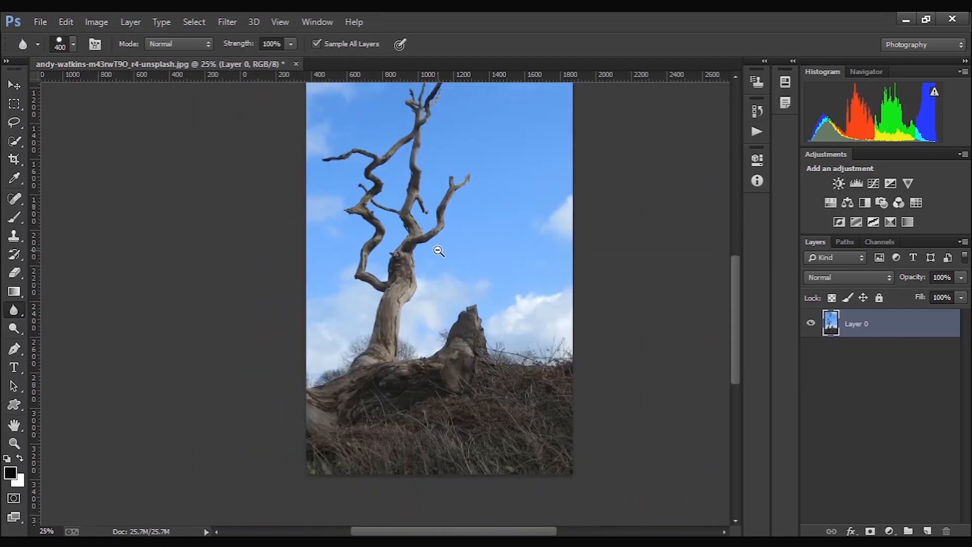
- Sharpen the tree's right-hand branch using the Sharpen tool with a 90 px brush at 50% strength
right_click(13, 314)
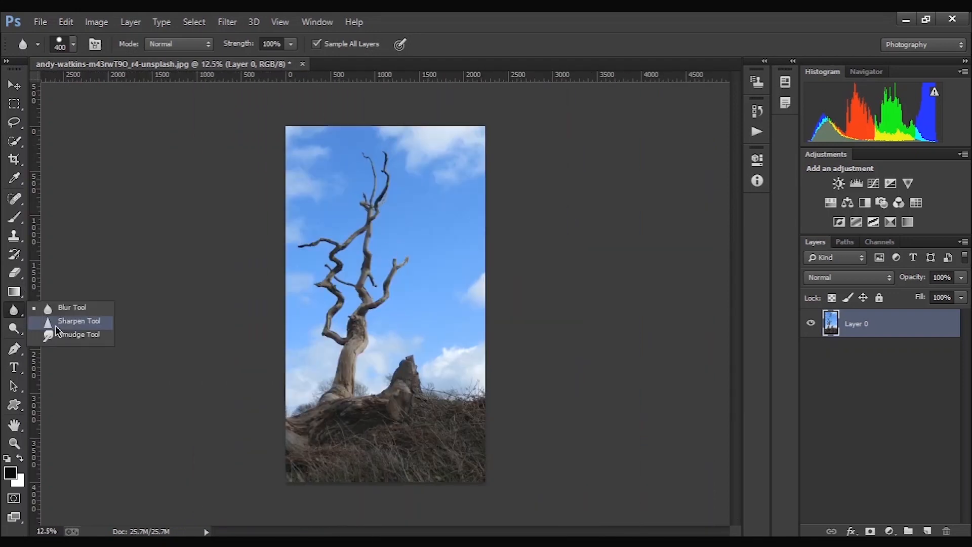
left_click(60, 319)
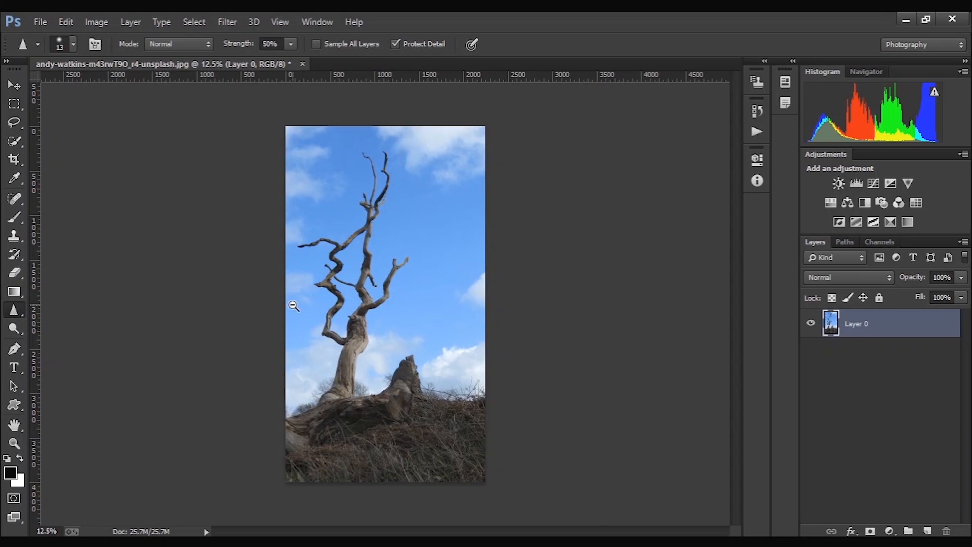
scroll(293, 305, "down", 1)
scroll(355, 303, "up", 4)
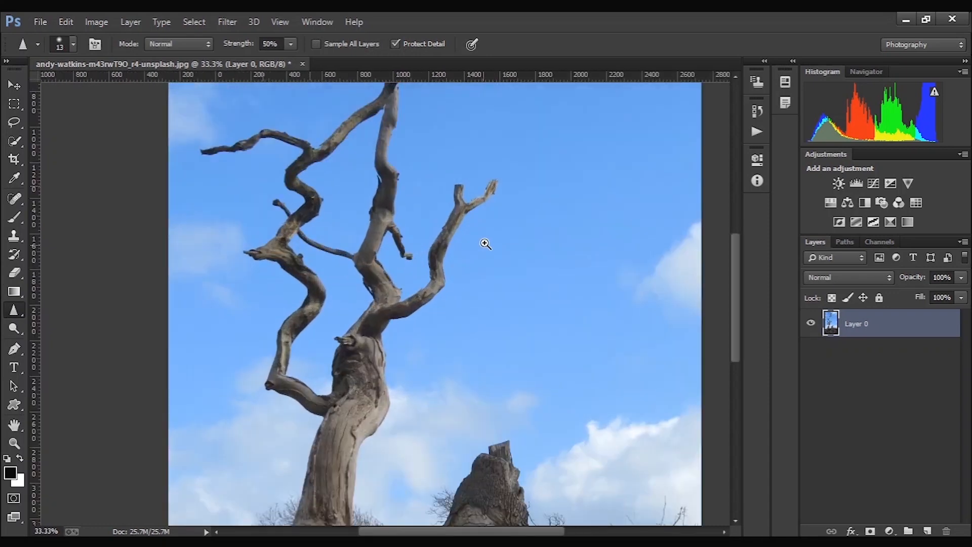
scroll(485, 243, "up", 3)
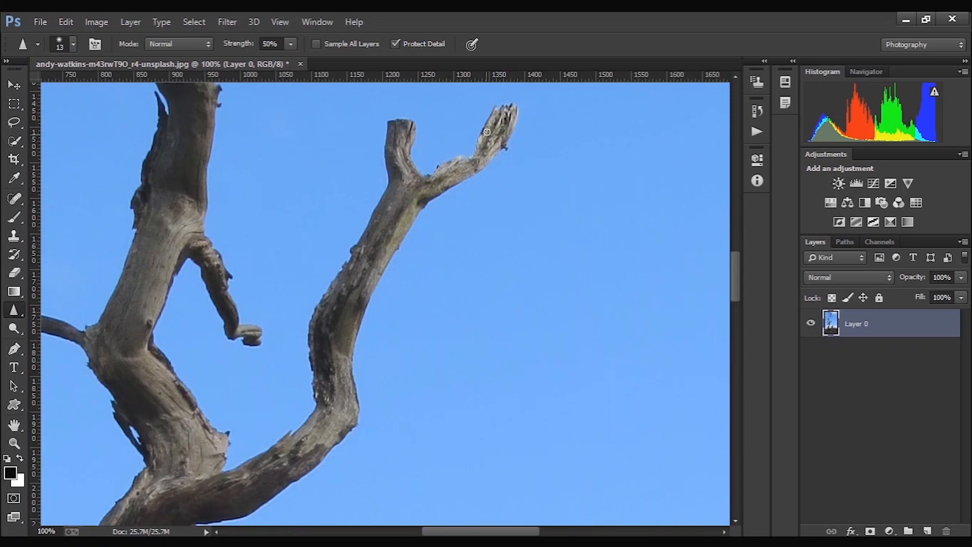
key("bracketright")
key("bracketright")
key("bracketright")
key("bracketright")
key("bracketright")
key("bracketright")
key("bracketright")
key("bracketright")
key("bracketright")
key("bracketright")
key("bracketright")
mouse_move(506, 123)
left_mouse_down()
mouse_move(466, 157)
mouse_move(480, 168)
mouse_move(497, 140)
mouse_move(454, 170)
mouse_move(474, 169)
mouse_move(413, 176)
mouse_move(397, 125)
mouse_move(396, 197)
mouse_move(392, 120)
mouse_move(407, 193)
mouse_move(372, 237)
mouse_move(316, 381)
mouse_move(351, 314)
mouse_move(334, 327)
mouse_move(323, 412)
left_mouse_up()
left_click(313, 400, "ctrl+alt")
left_click(330, 392, "ctrl+alt")
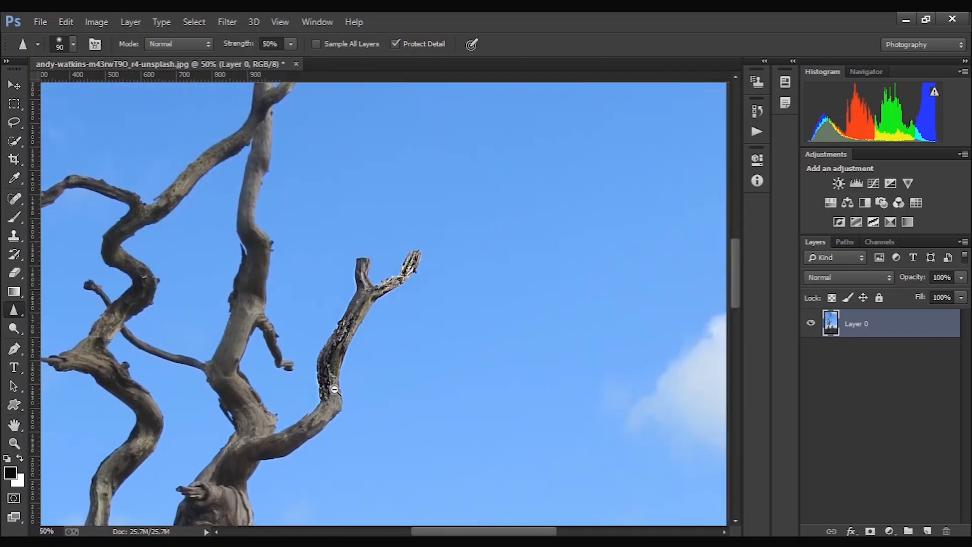
left_click(333, 390, "ctrl+alt")
left_click(335, 389, "ctrl+alt")
left_click(334, 389, "ctrl+alt")
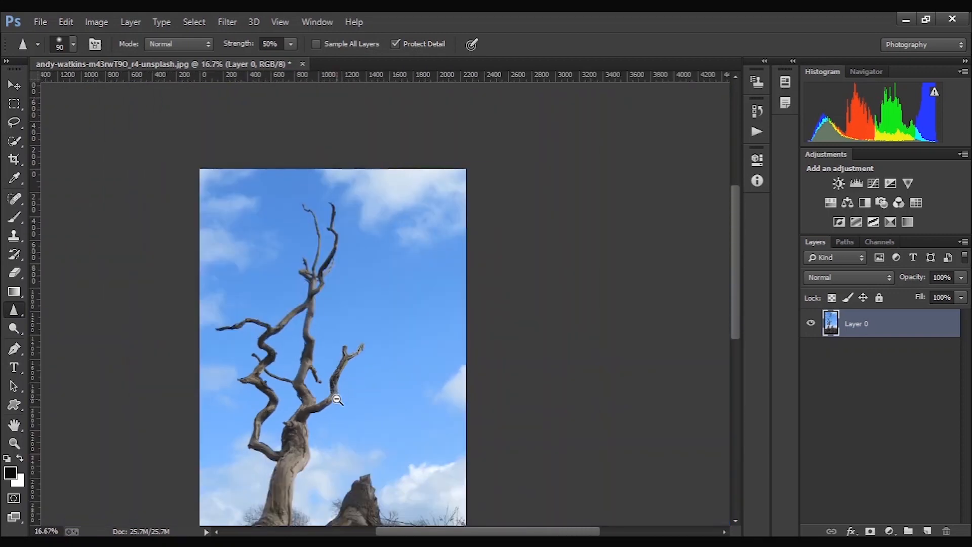
left_click(342, 389, "ctrl+alt")
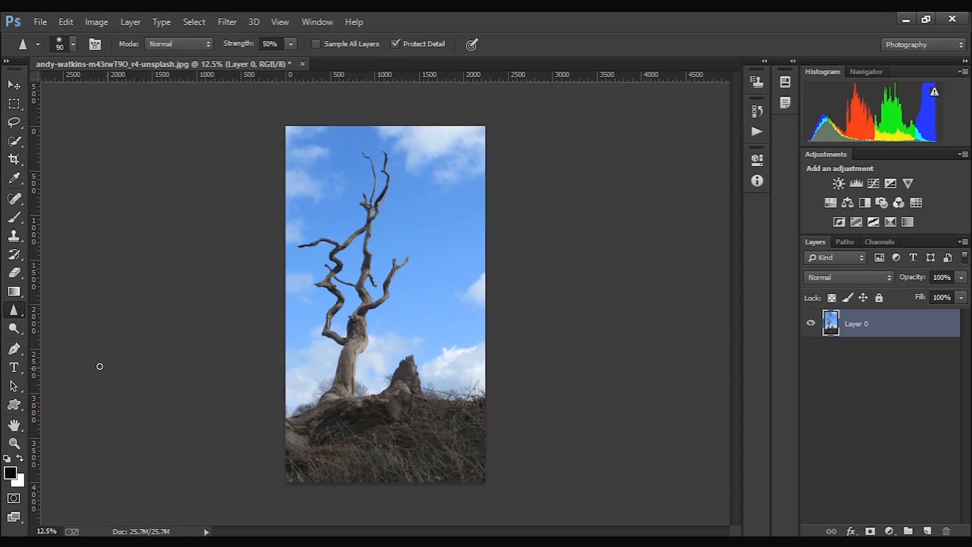
- Smudge the two tips of the right-hand branch using the Smudge tool with a 175 px brush at 50% strength
left_click(18, 310)
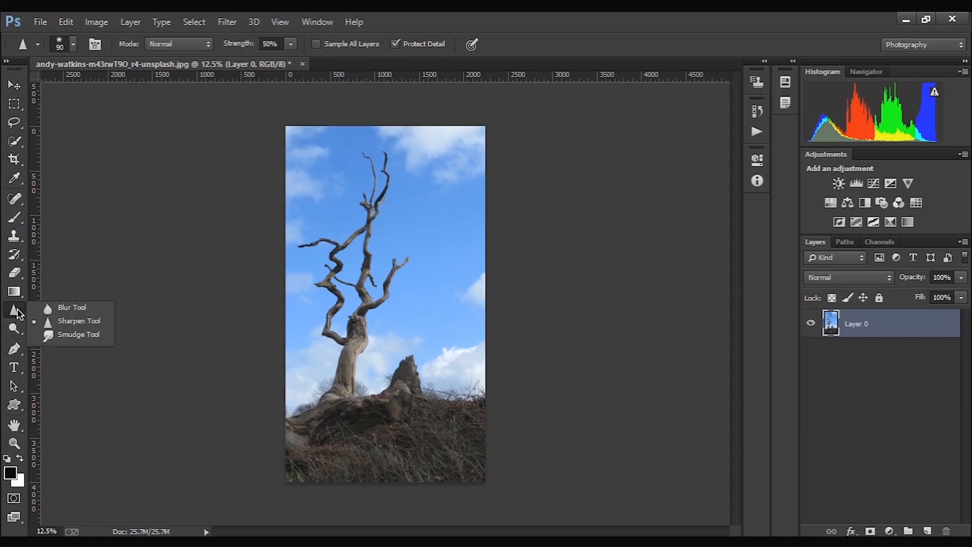
left_click(102, 361)
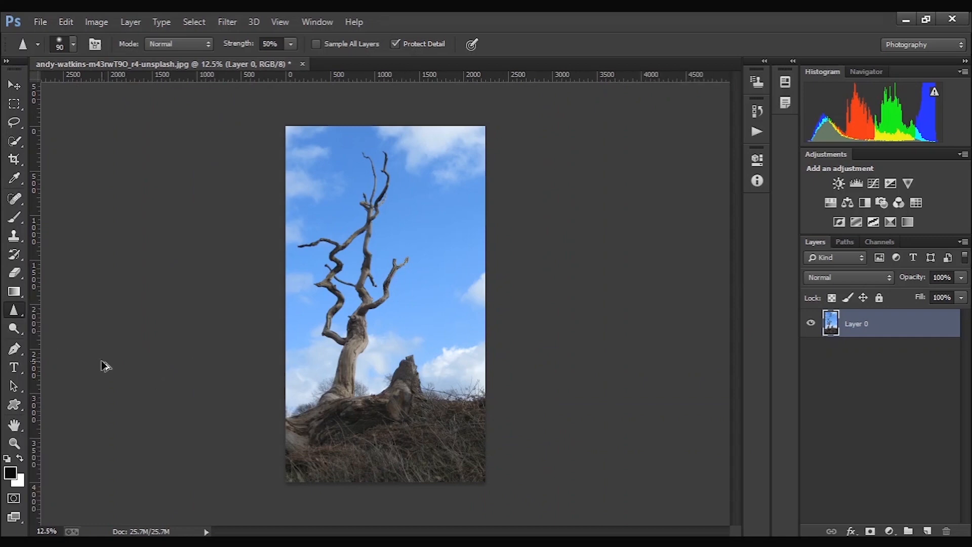
left_click(22, 318)
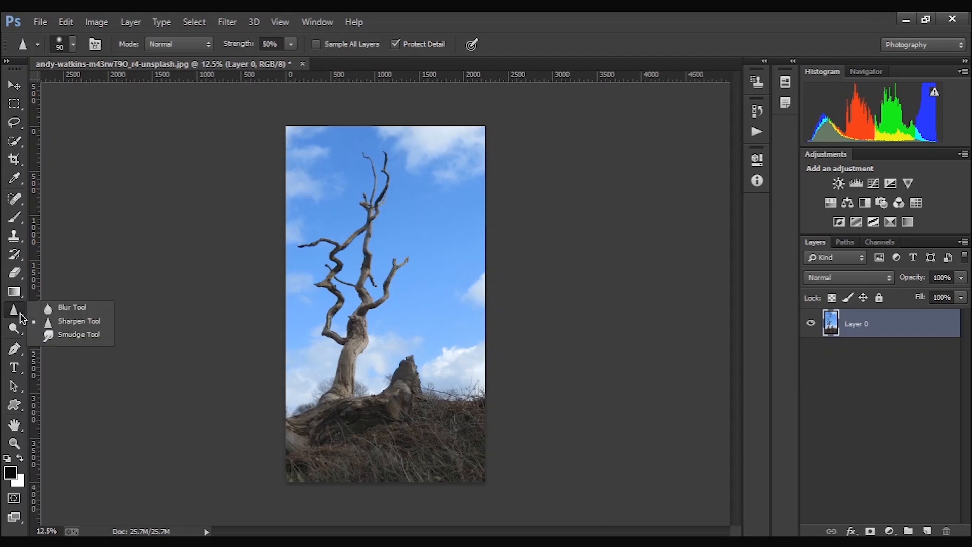
left_click(68, 337)
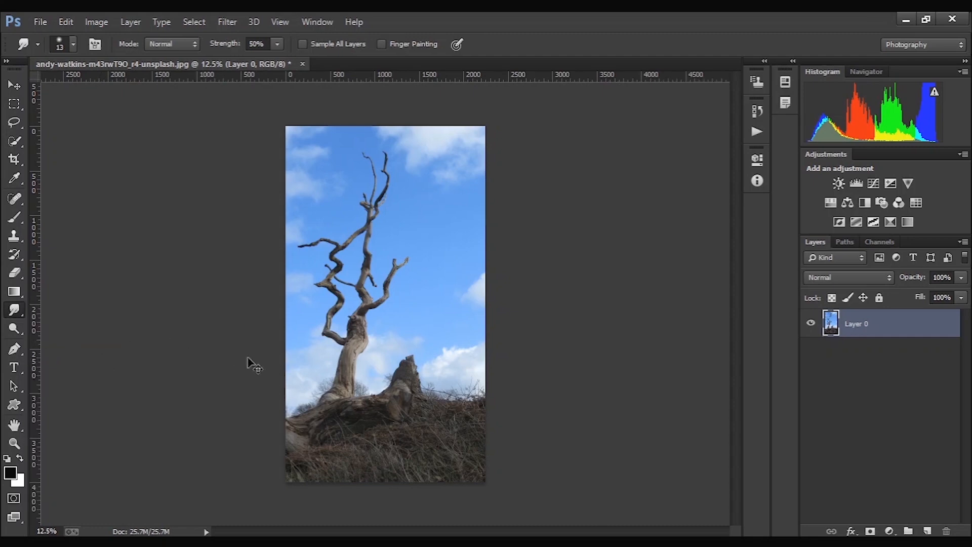
left_click(386, 304, "ctrl")
left_click(397, 295, "ctrl")
left_click(424, 245, "ctrl")
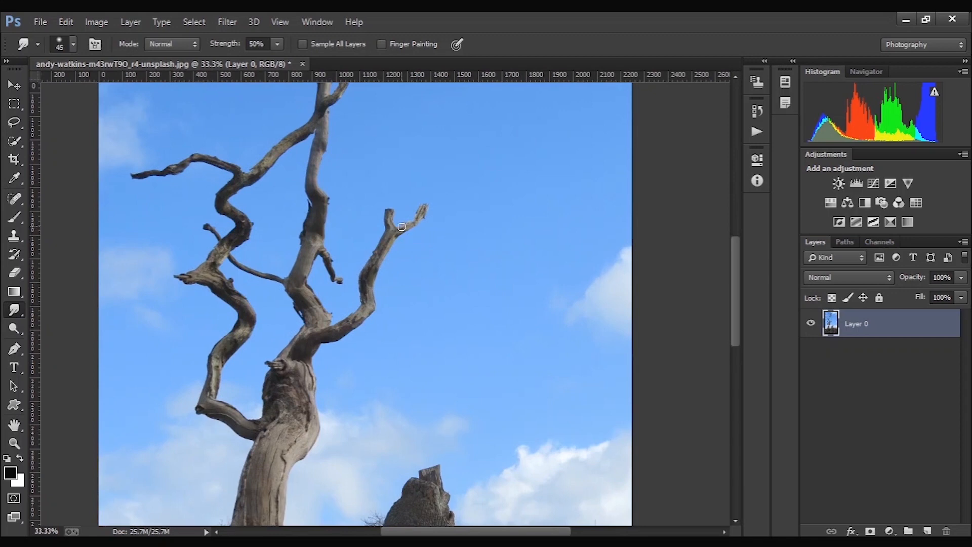
key("bracketright")
mouse_move(423, 209)
left_mouse_down()
mouse_move(440, 226)
mouse_move(355, 221)
left_mouse_up()
scroll(354, 221, "up", 5)
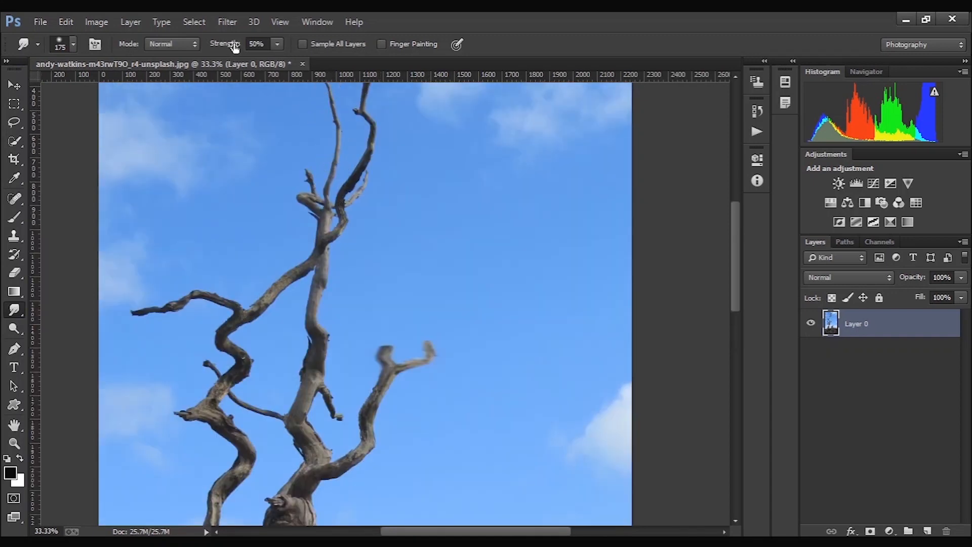
- Set the Smudge strength to 20% and smudge the tree stump and the upper trunk
left_click_drag(235, 48, 211, 50)
scroll(301, 110, "up", 3)
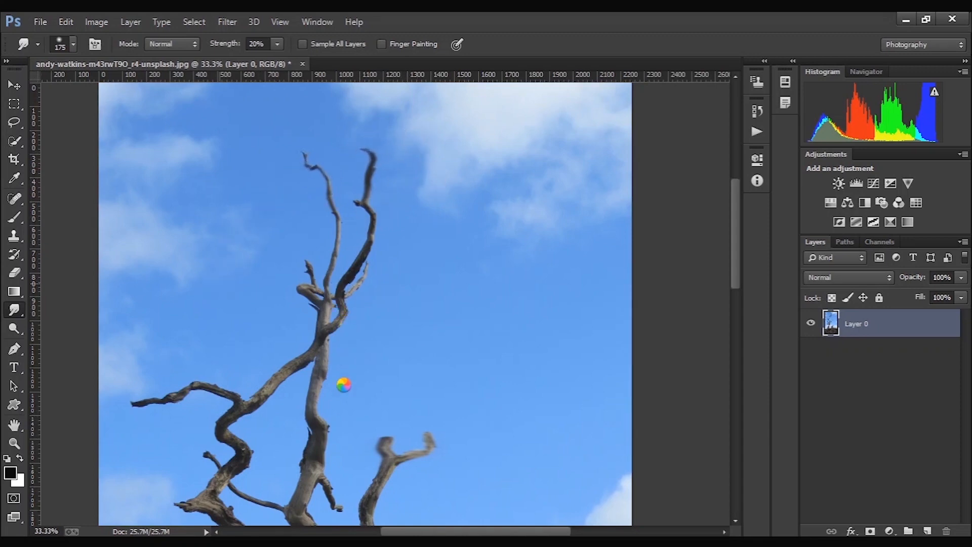
scroll(352, 396, "down", 10)
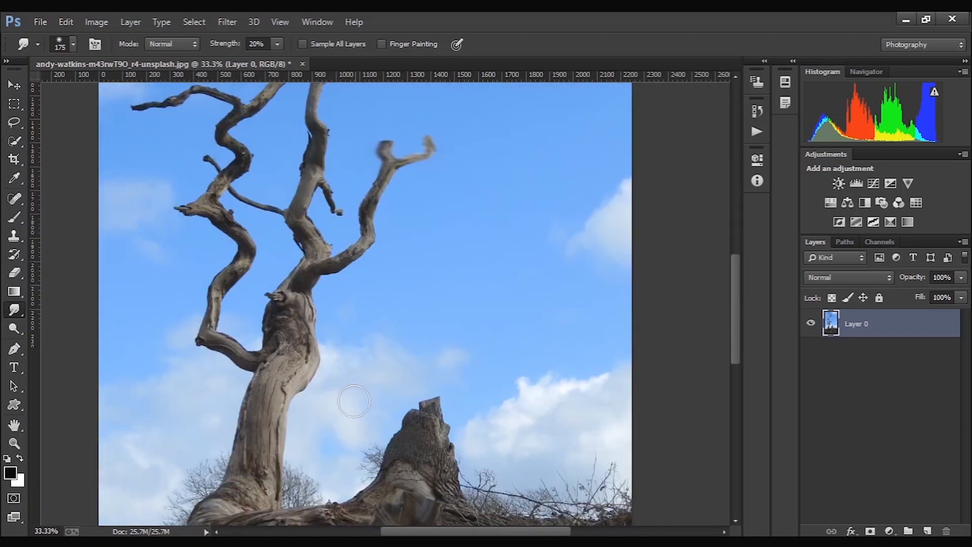
left_click_drag(395, 430, 527, 428)
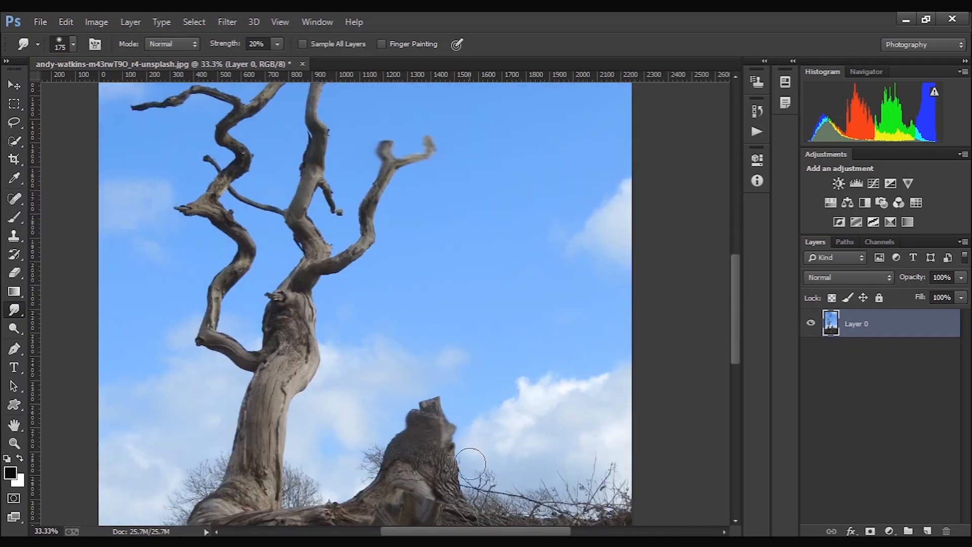
left_click_drag(469, 472, 386, 420)
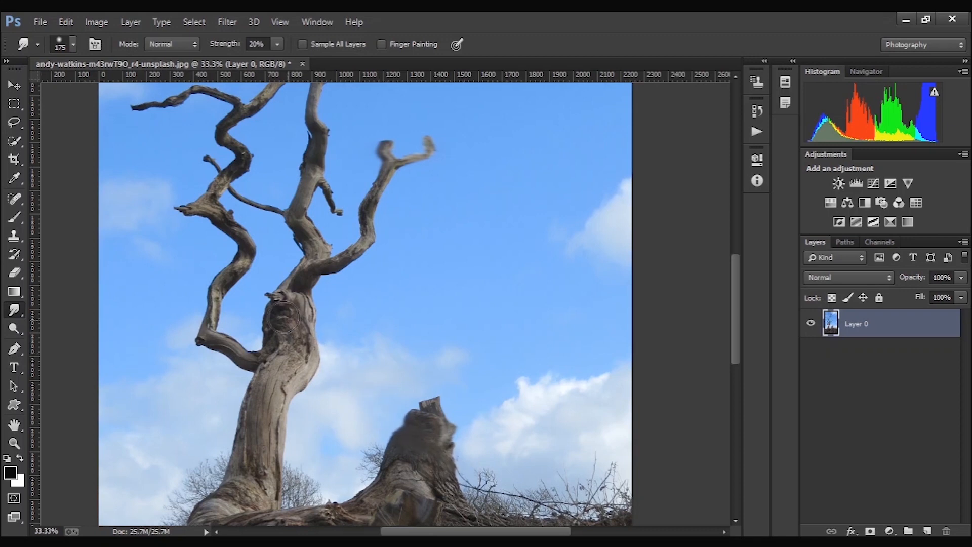
left_click_drag(428, 509, 422, 488)
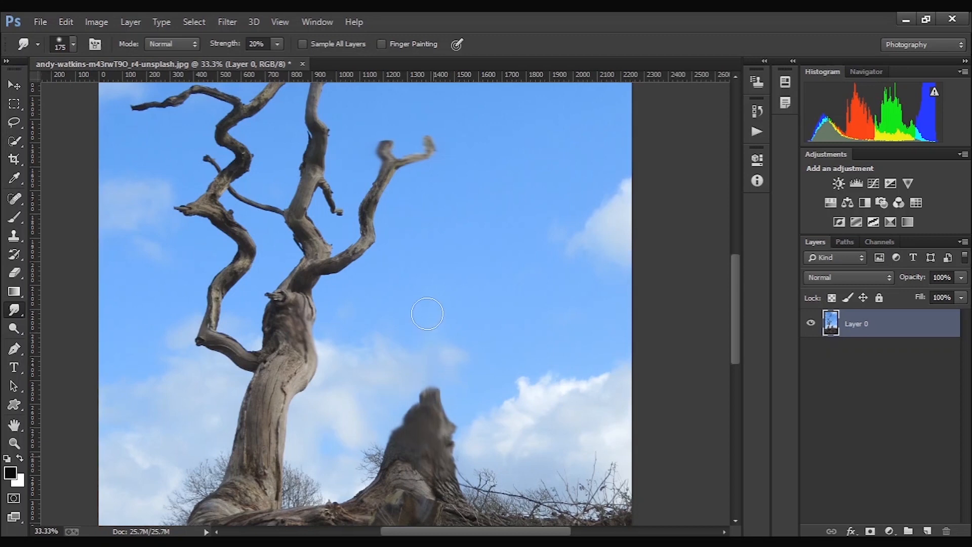
scroll(424, 341, "down", 3)
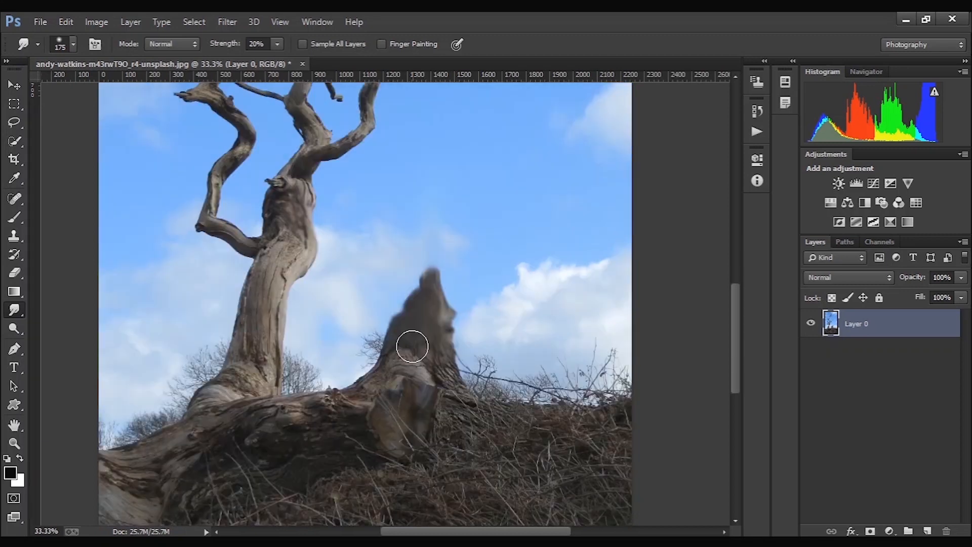
scroll(410, 351, "down", 3)
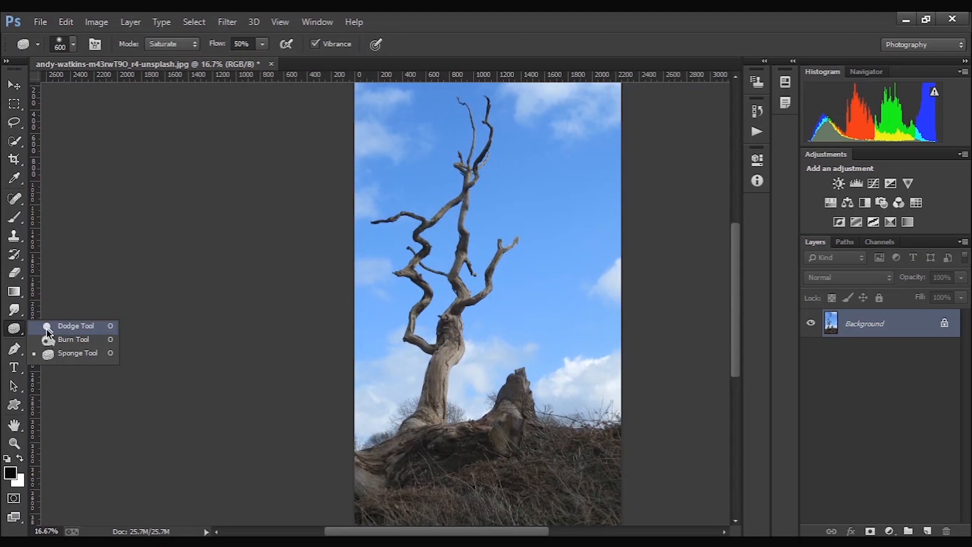
- Lighten the sky around the stump using the Dodge tool with a 65 px brush on Highlights at 50% exposure
left_click(68, 324)
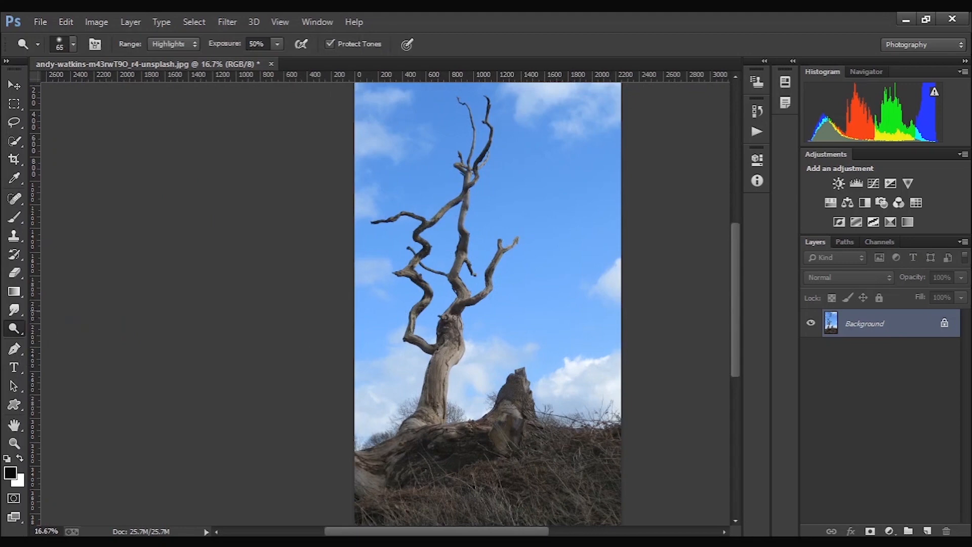
left_click(511, 363, "ctrl")
left_click(512, 363, "ctrl")
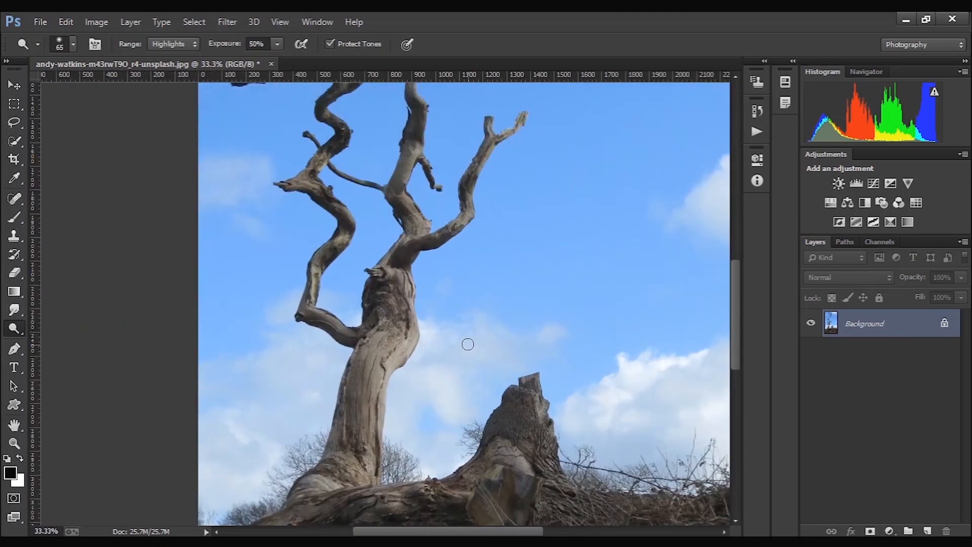
scroll(456, 330, "down", 2)
mouse_move(515, 335)
left_mouse_down()
mouse_move(552, 335)
mouse_move(498, 321)
mouse_move(552, 327)
mouse_move(508, 352)
mouse_move(492, 334)
mouse_move(494, 367)
mouse_move(481, 357)
mouse_move(457, 388)
mouse_move(469, 363)
mouse_move(460, 340)
mouse_move(445, 401)
left_mouse_up()
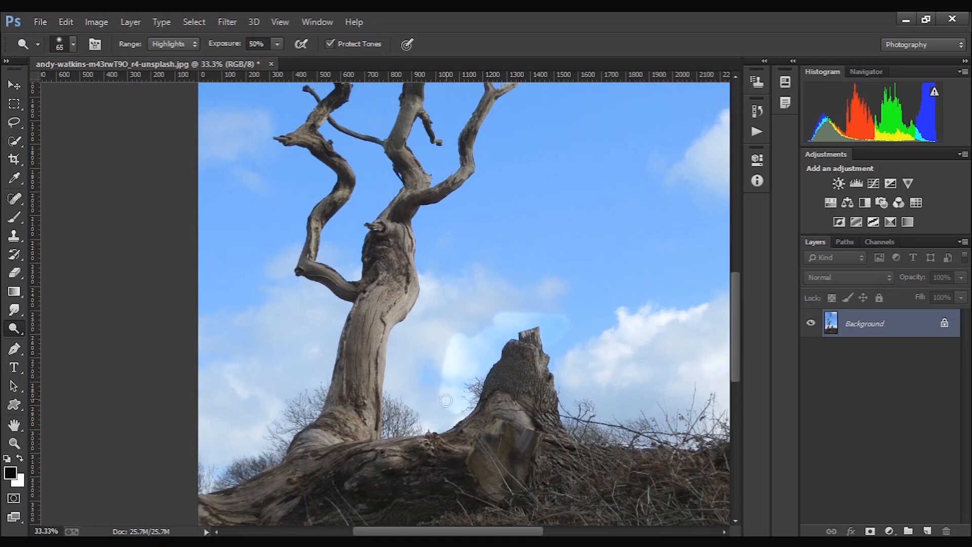
- Undo the dodge stroke, and lighten the clouds, tree base and stump with a 700 px Dodge brush
key("bracketright")
key("bracketright")
key("bracketright")
key("bracketright")
key("bracketright")
key("bracketright")
key("bracketright")
key("bracketright")
key("bracketright")
key("bracketright")
key("bracketright")
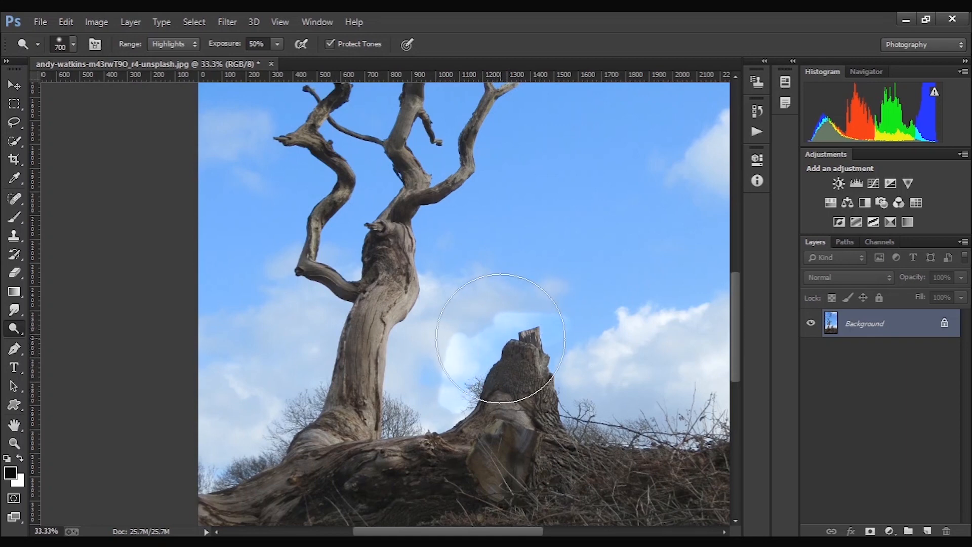
key("ctrl+z")
mouse_move(460, 345)
left_mouse_down()
mouse_move(442, 371)
mouse_move(550, 343)
mouse_move(630, 341)
mouse_move(652, 312)
mouse_move(636, 287)
mouse_move(627, 304)
mouse_move(656, 315)
mouse_move(679, 358)
left_mouse_up()
mouse_move(212, 380)
left_mouse_down()
mouse_move(298, 405)
mouse_move(271, 417)
mouse_move(255, 455)
left_mouse_up()
mouse_move(552, 422)
left_mouse_down()
mouse_move(595, 433)
mouse_move(565, 441)
mouse_move(594, 385)
mouse_move(591, 371)
mouse_move(609, 362)
mouse_move(588, 404)
left_mouse_up()
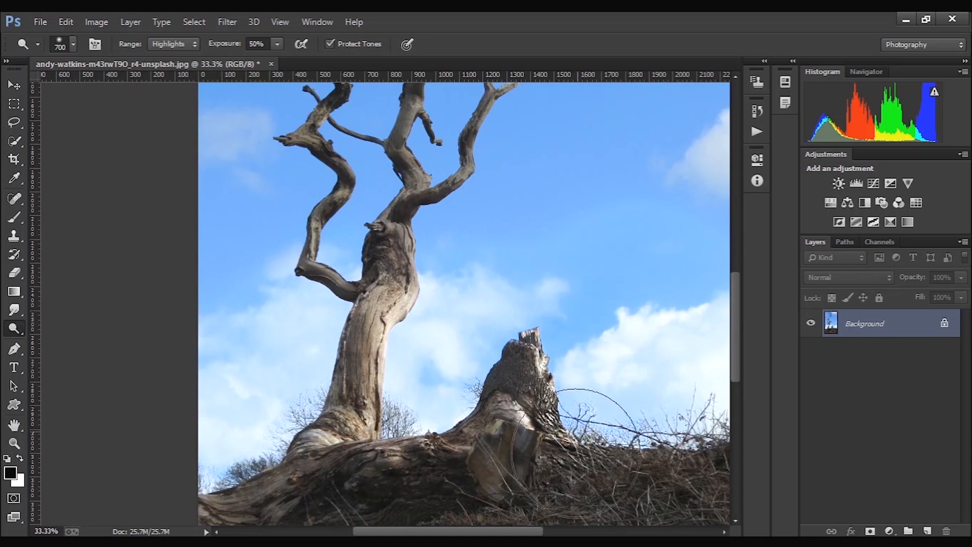
scroll(542, 472, "down", 3)
scroll(446, 243, "up", 4)
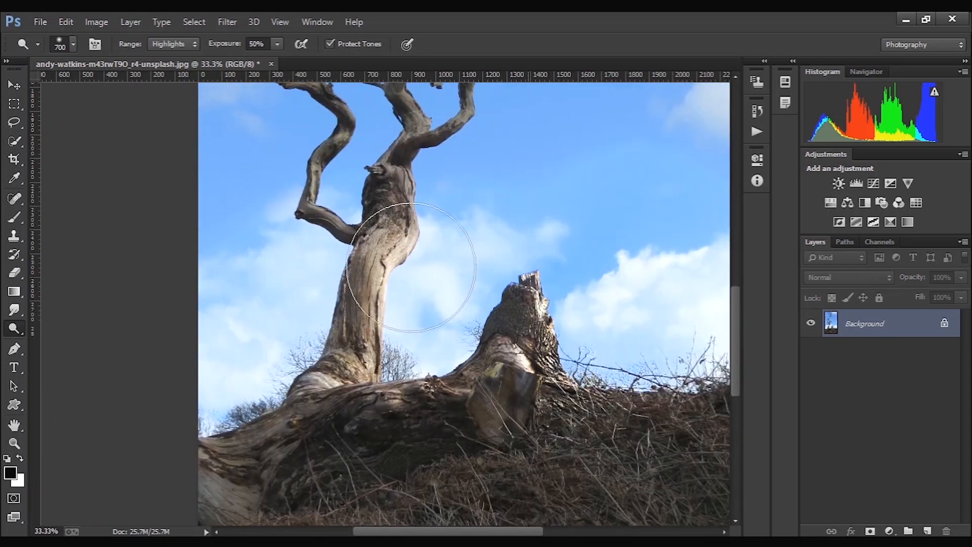
- Dodge the highlights of the trunk, the right-hand branch and the sky around them with the same brush
mouse_move(535, 186)
left_mouse_down()
mouse_move(496, 269)
mouse_move(460, 285)
mouse_move(455, 302)
mouse_move(487, 262)
mouse_move(453, 293)
mouse_move(460, 273)
mouse_move(432, 308)
mouse_move(523, 190)
mouse_move(483, 256)
mouse_move(473, 186)
mouse_move(451, 293)
mouse_move(481, 202)
mouse_move(473, 152)
mouse_move(477, 192)
mouse_move(445, 305)
mouse_move(408, 335)
left_mouse_up()
scroll(484, 255, "up", 2)
scroll(478, 213, "up", 1)
scroll(477, 160, "up", 2)
scroll(408, 335, "down", 3)
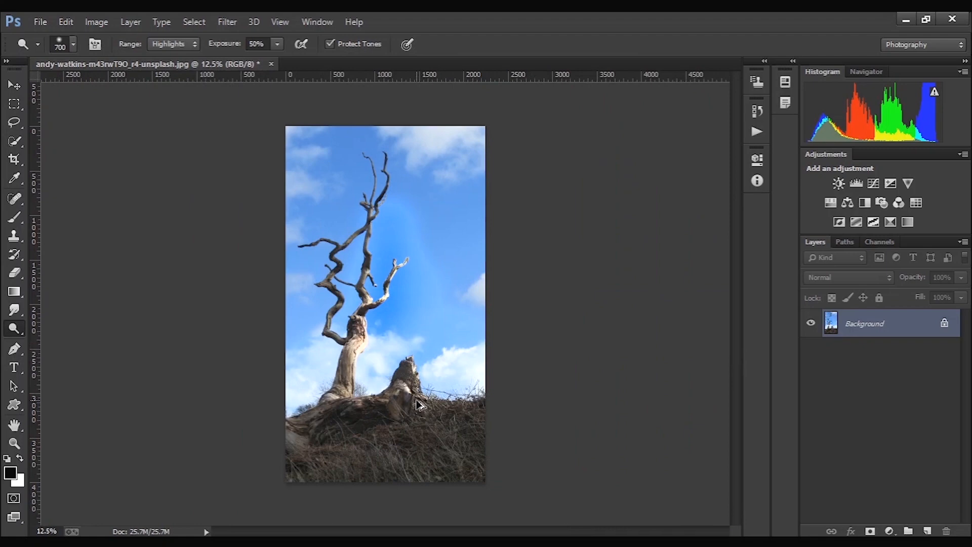
- Undo all the Dodge strokes on the tree, stump, sky and clouds
key("ctrl+alt+z")
key("ctrl+alt+z")
key("ctrl+alt+z")
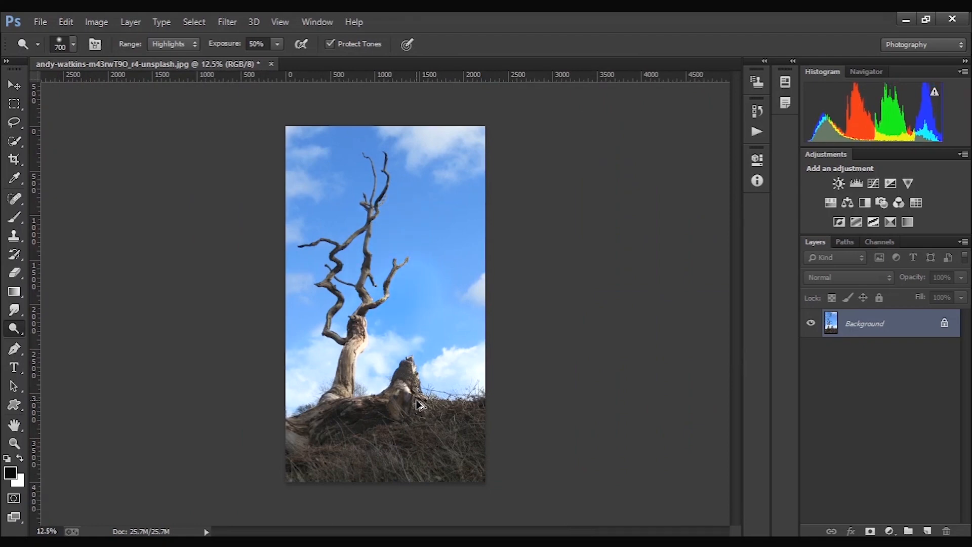
key("ctrl+alt+z")
key("ctrl+alt+z")
key("ctrl+alt+z")
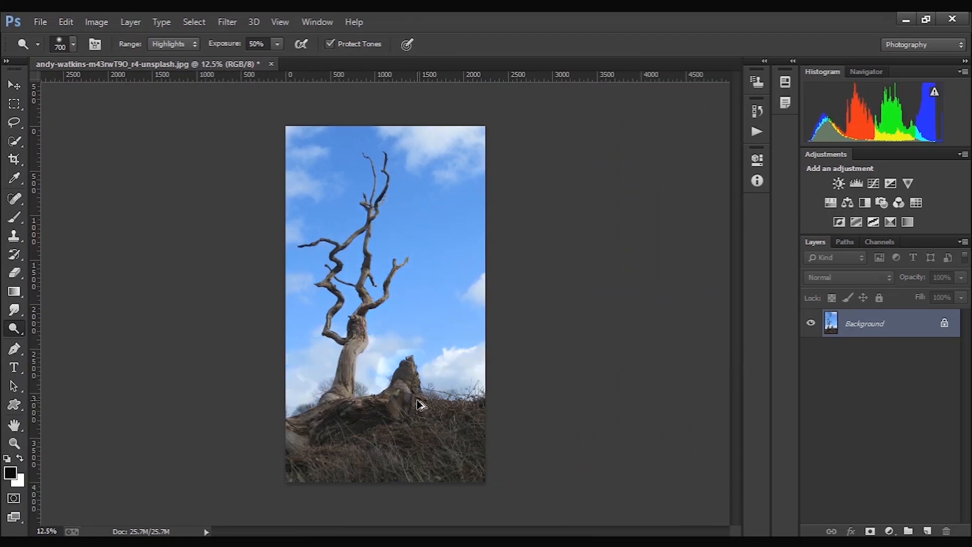
key("ctrl+alt+z")
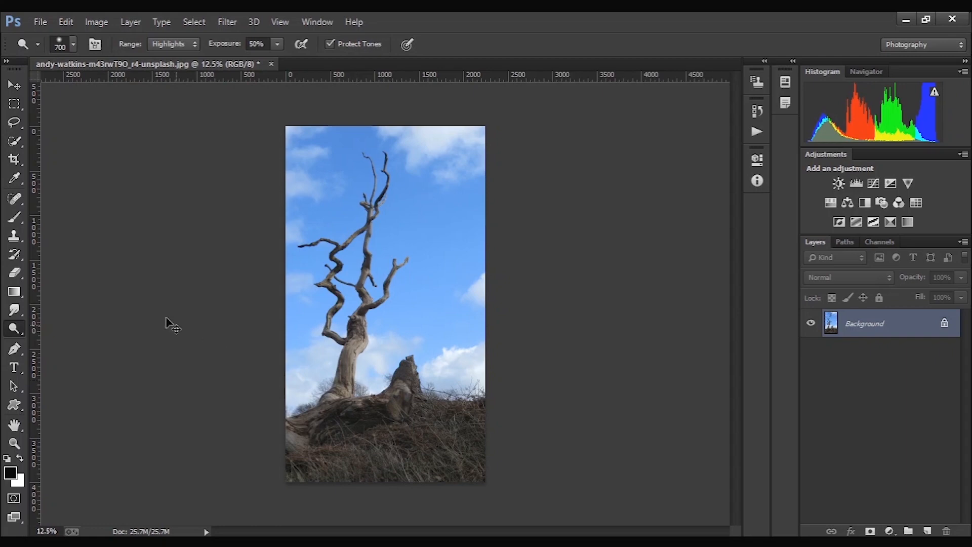
- Darken the trunk, stump, clouds and sky using the Burn tool with a 700 px brush on Midtones at 50% exposure
right_click(14, 328)
left_click(56, 339)
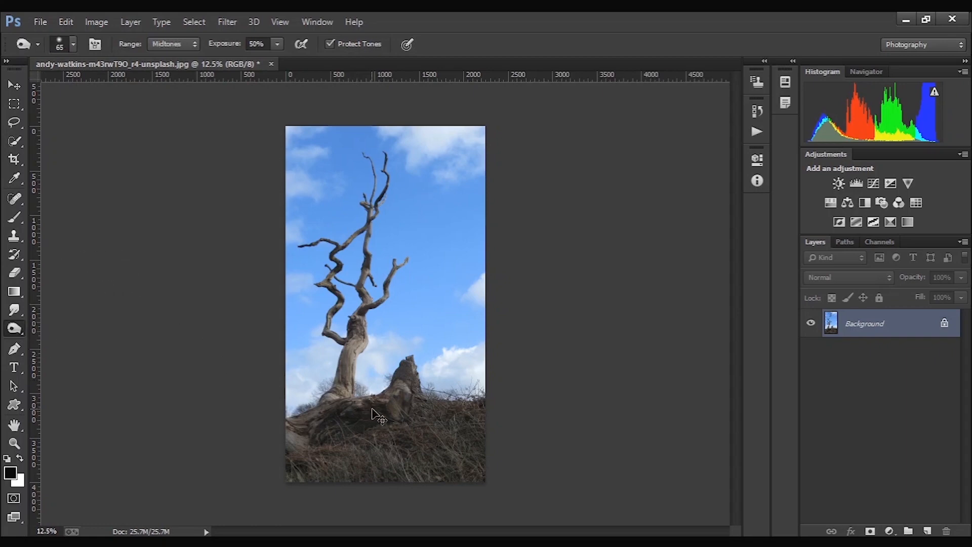
scroll(411, 397, "up", 2)
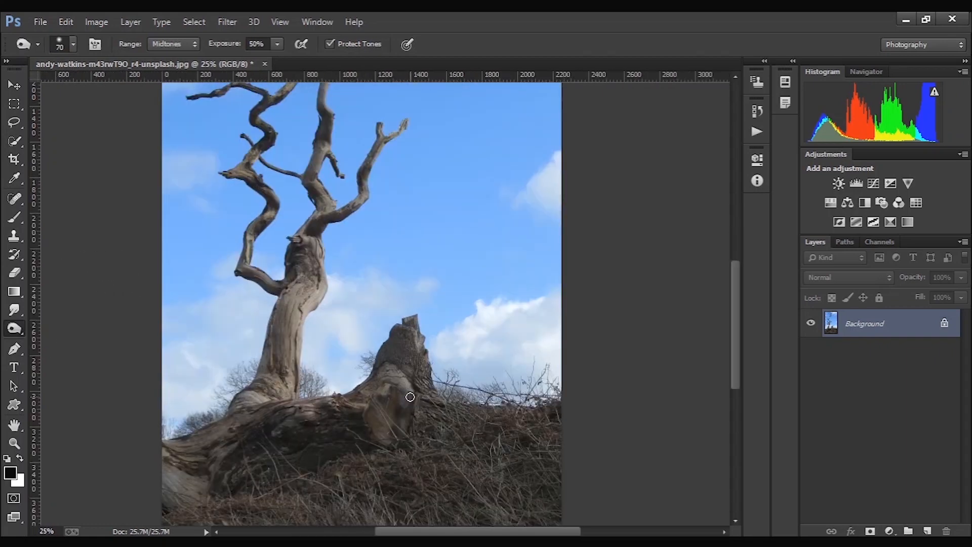
key("bracketright")
key("bracketright")
key("bracketright")
key("bracketright")
key("bracketright")
key("bracketright")
key("bracketright")
key("bracketright")
key("bracketright")
key("bracketright")
key("bracketright")
key("bracketright")
key("bracketright")
mouse_move(415, 358)
left_mouse_down()
mouse_move(382, 381)
mouse_move(410, 410)
mouse_move(406, 367)
mouse_move(415, 421)
mouse_move(389, 390)
mouse_move(385, 408)
mouse_move(404, 379)
mouse_move(352, 425)
mouse_move(323, 428)
mouse_move(371, 376)
mouse_move(320, 345)
mouse_move(268, 330)
mouse_move(167, 366)
mouse_move(269, 298)
mouse_move(224, 381)
mouse_move(265, 327)
mouse_move(219, 390)
mouse_move(222, 359)
mouse_move(166, 412)
mouse_move(221, 426)
mouse_move(335, 345)
mouse_move(341, 310)
mouse_move(345, 373)
mouse_move(439, 317)
mouse_move(561, 349)
mouse_move(535, 201)
mouse_move(529, 272)
mouse_move(441, 260)
mouse_move(511, 280)
mouse_move(382, 267)
mouse_move(492, 236)
mouse_move(514, 205)
mouse_move(716, 217)
left_mouse_up()
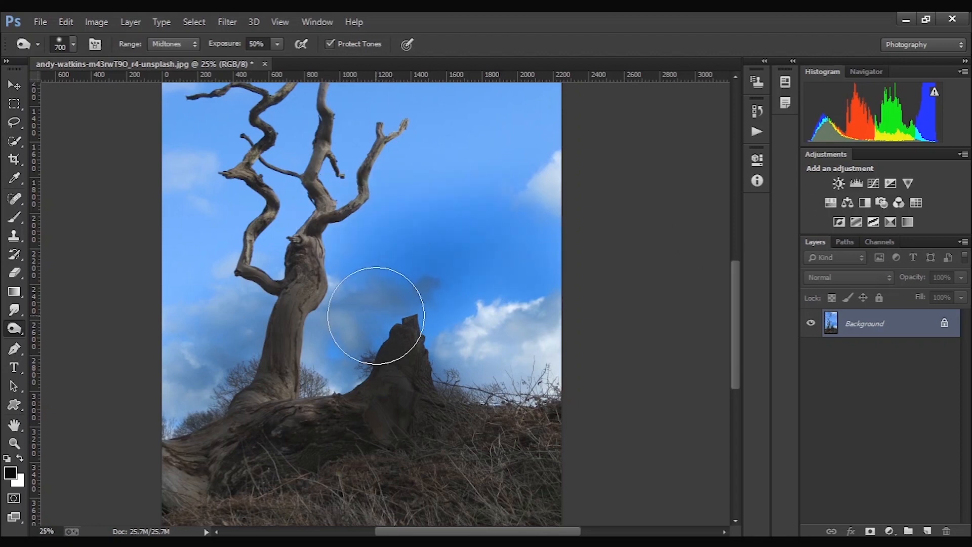
- Undo the most recent Burn strokes over the sky and clouds, keeping the darkened trunk and stump
key("ctrl+alt+z")
key("ctrl+alt+z")
key("ctrl+alt+z")
key("ctrl+alt+z")
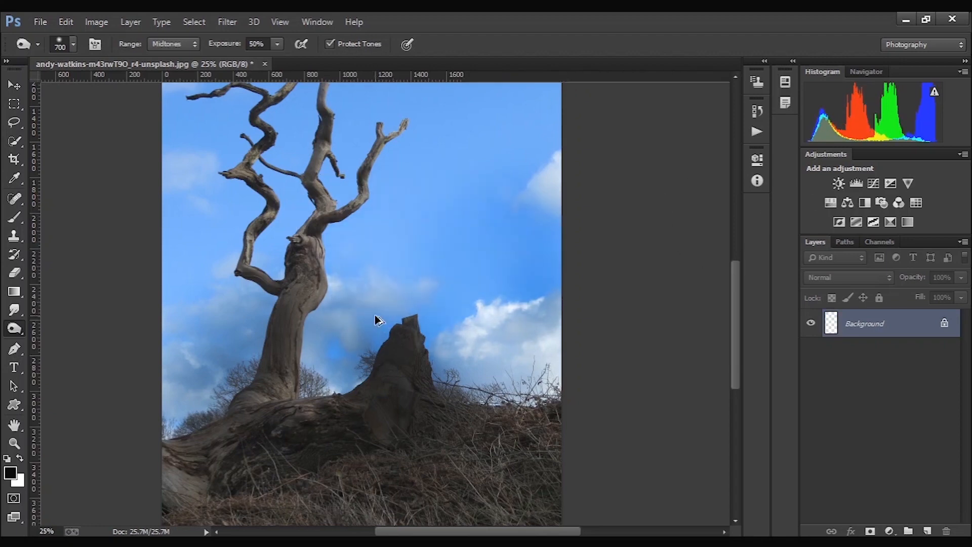
key("ctrl+alt+z")
key("ctrl+alt+z")
key("ctrl+alt+z")
key("ctrl+alt+z")
key("ctrl+alt+z")
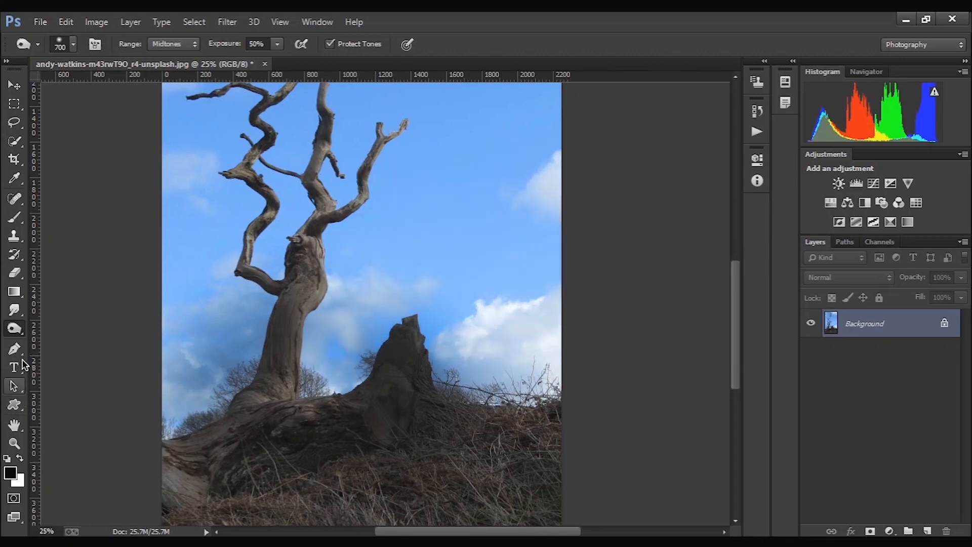
key("ctrl+alt+z")
key("ctrl+alt+z")
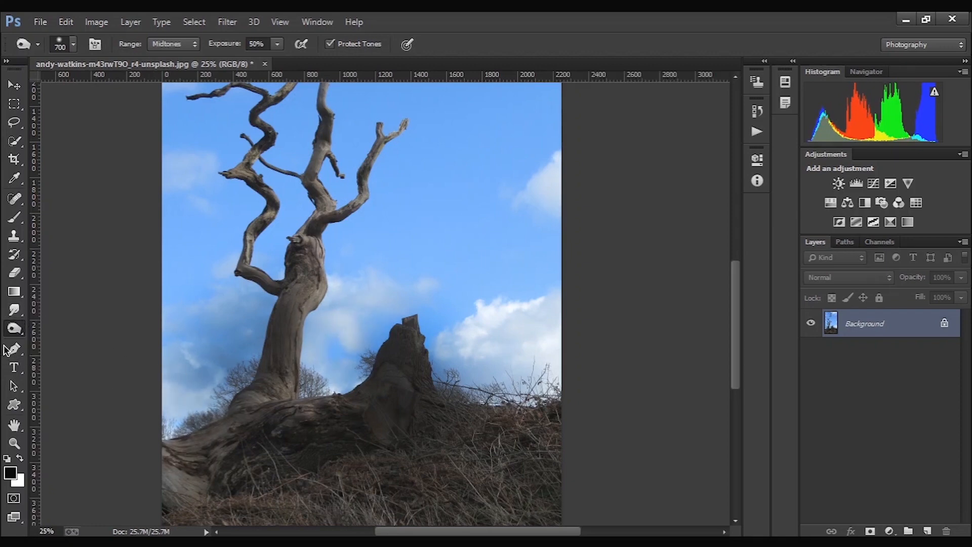
- Saturate the sky around the branches using the Sponge tool with a 600 px brush in Saturate mode at 100% flow
right_click(18, 329)
left_click(81, 355)
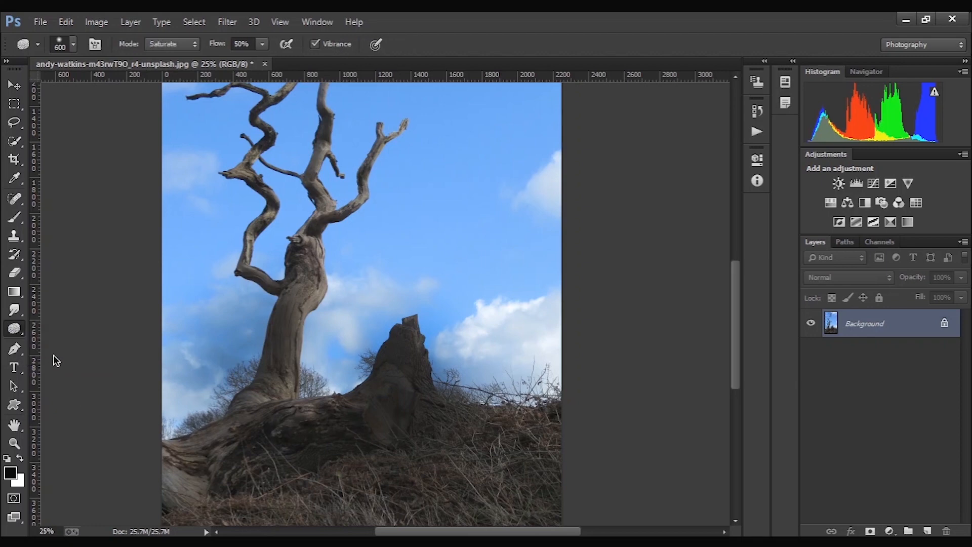
scroll(425, 314, "up", 2)
scroll(425, 314, "up", 3)
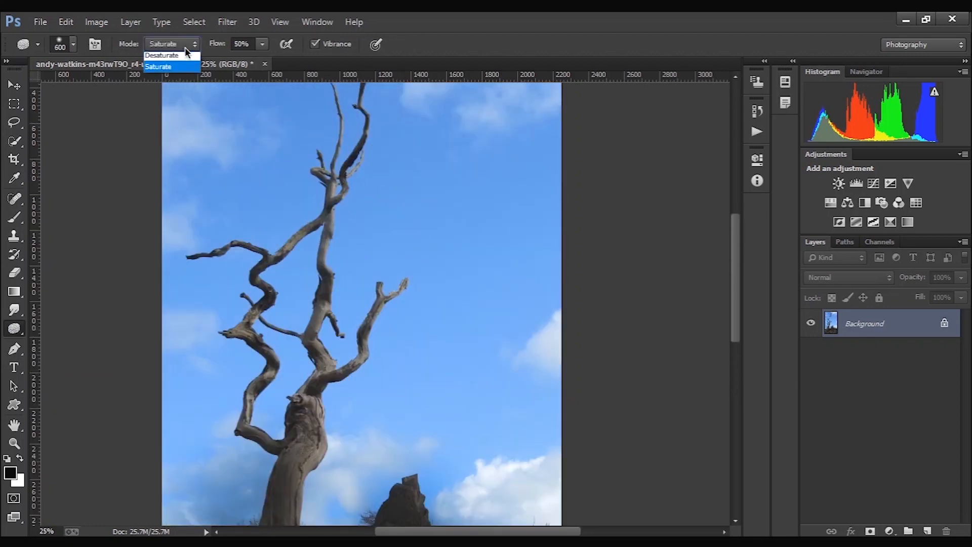
left_click(167, 71)
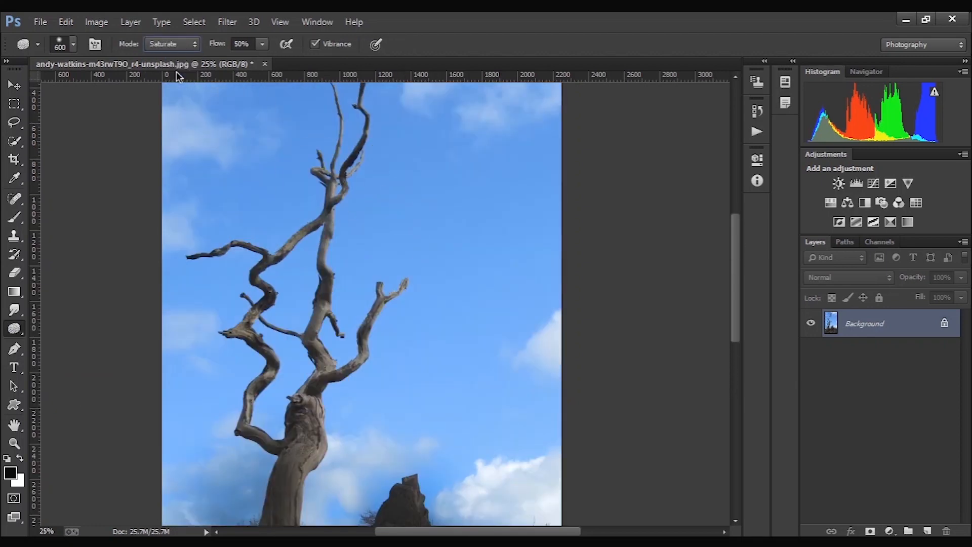
left_click_drag(221, 44, 256, 43)
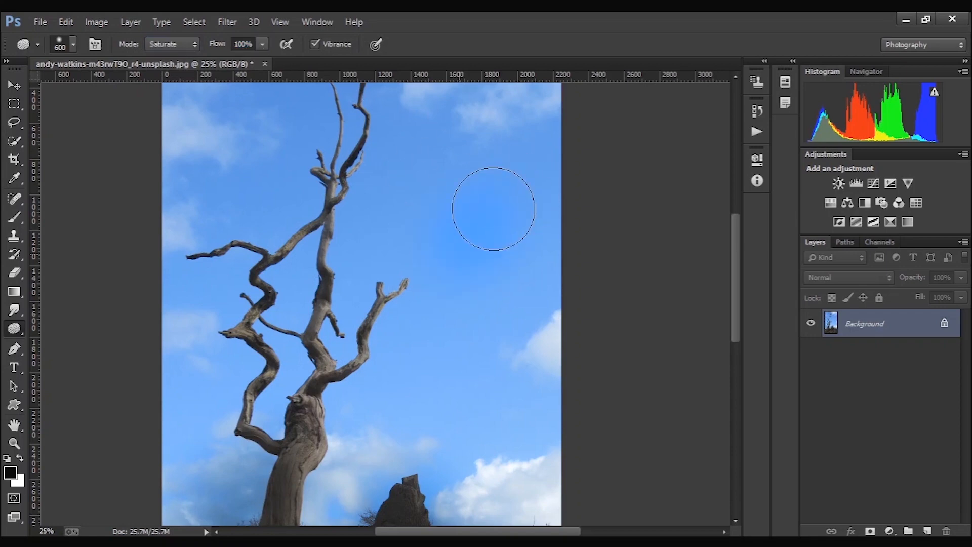
mouse_move(521, 146)
left_mouse_down()
mouse_move(417, 157)
mouse_move(406, 119)
mouse_move(379, 219)
mouse_move(329, 277)
mouse_move(371, 301)
mouse_move(458, 239)
mouse_move(543, 256)
mouse_move(369, 398)
mouse_move(523, 412)
mouse_move(554, 393)
mouse_move(482, 474)
mouse_move(91, 450)
mouse_move(524, 305)
mouse_move(312, 231)
mouse_move(443, 155)
mouse_move(268, 86)
mouse_move(369, 139)
mouse_move(376, 109)
mouse_move(349, 108)
mouse_move(325, 156)
mouse_move(371, 181)
mouse_move(546, 195)
mouse_move(612, 219)
left_mouse_up()
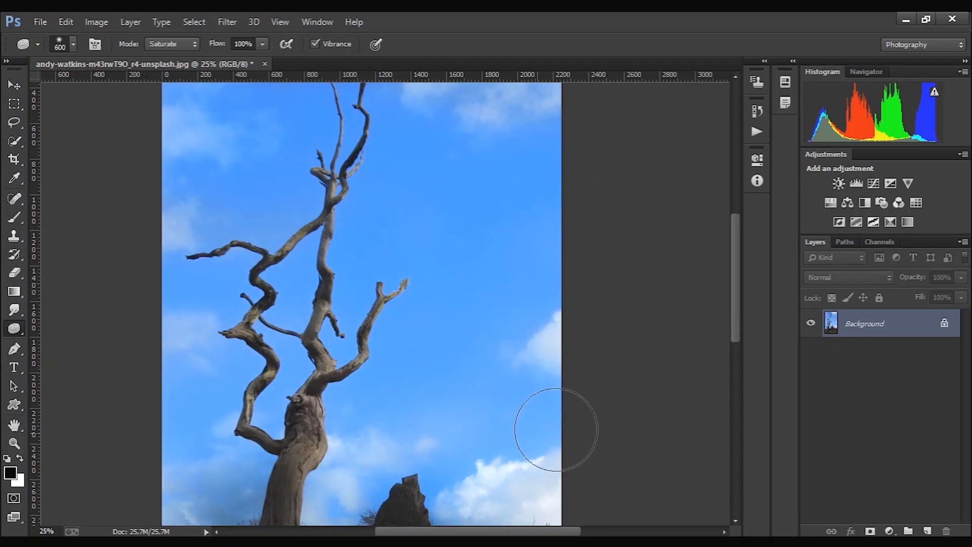
- Saturate the lower sky and clouds around the tree base and stump with the same Sponge brush
scroll(557, 374, "down", 1)
scroll(558, 374, "down", 3)
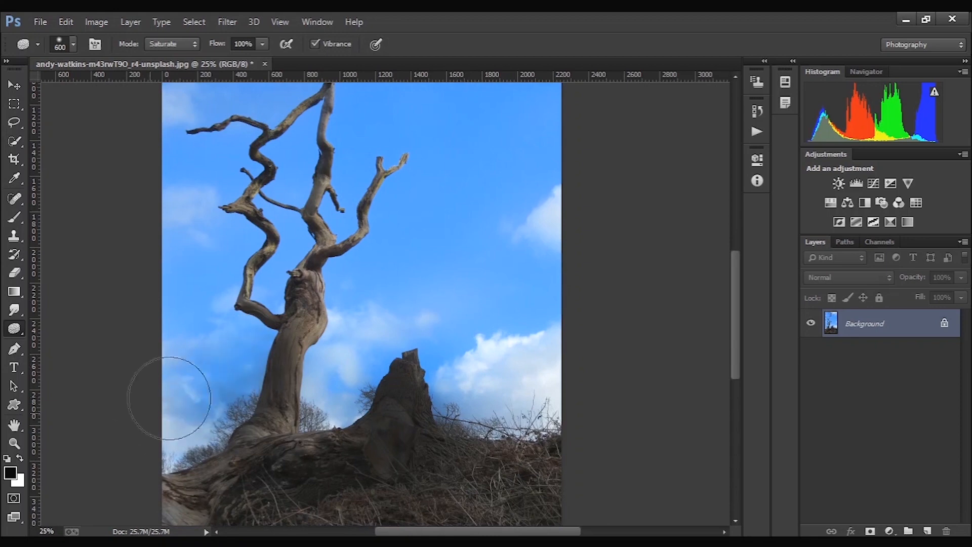
mouse_move(189, 417)
left_mouse_down()
mouse_move(174, 412)
mouse_move(403, 378)
left_mouse_up()
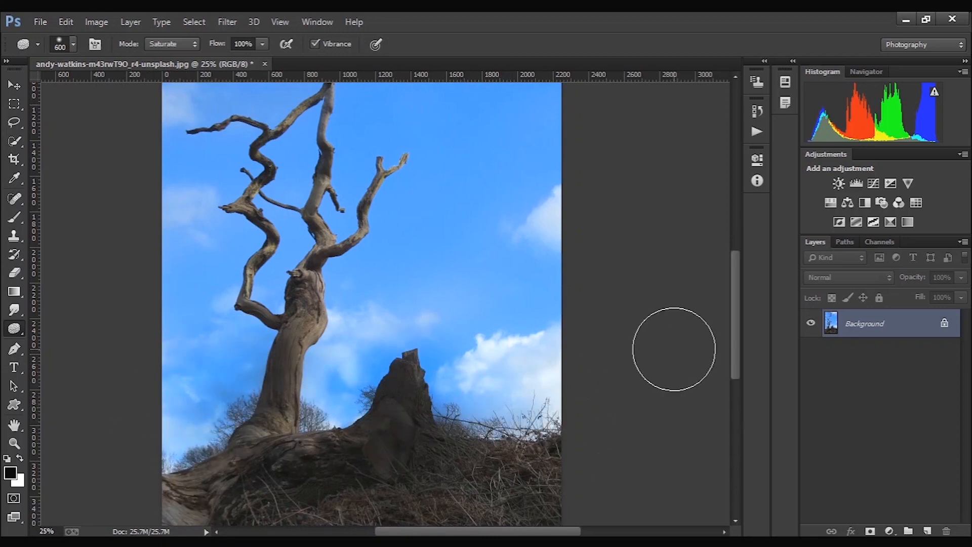
left_click(483, 337, "alt")
left_click(482, 336, "alt")
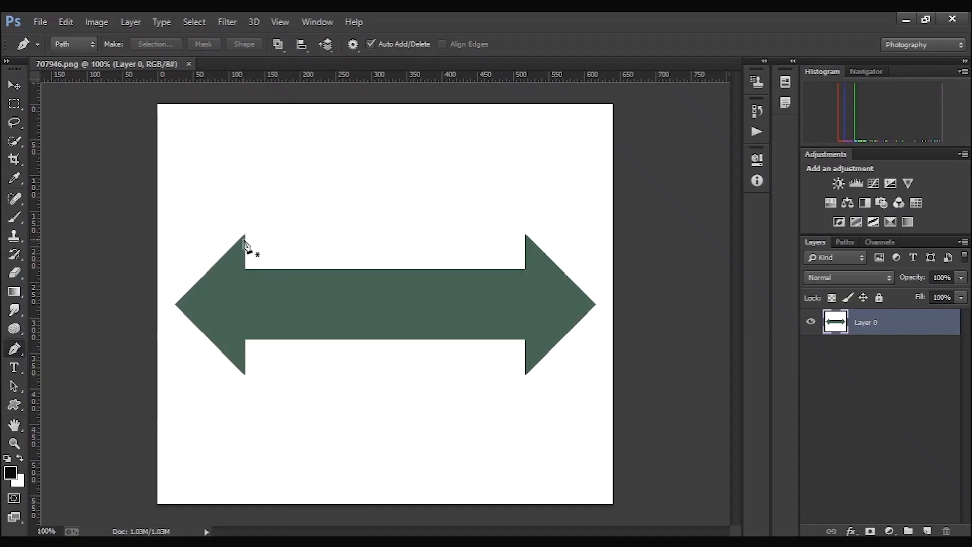
- In 707946.png, trace the green double arrow with the Pen tool as a closed path and convert it to a selection
left_click(245, 234)
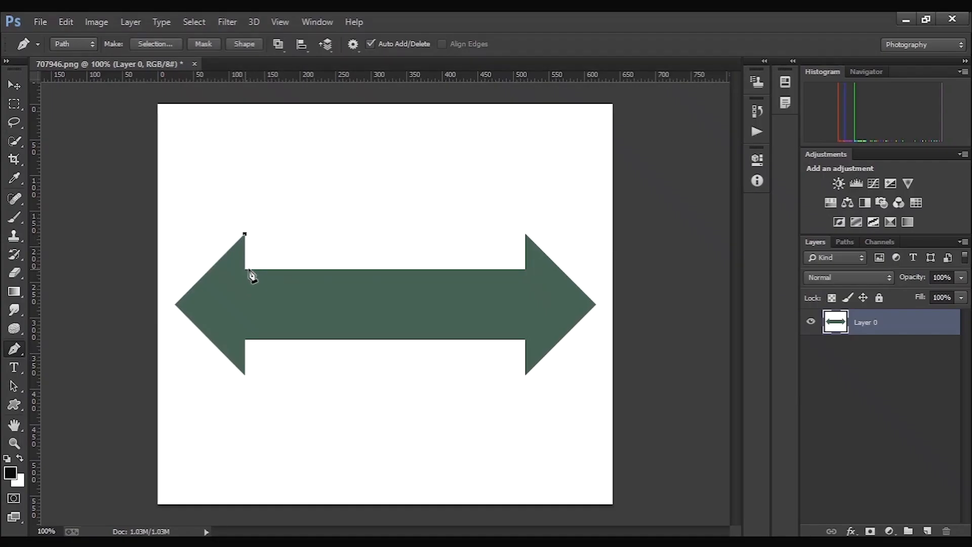
left_click(525, 271)
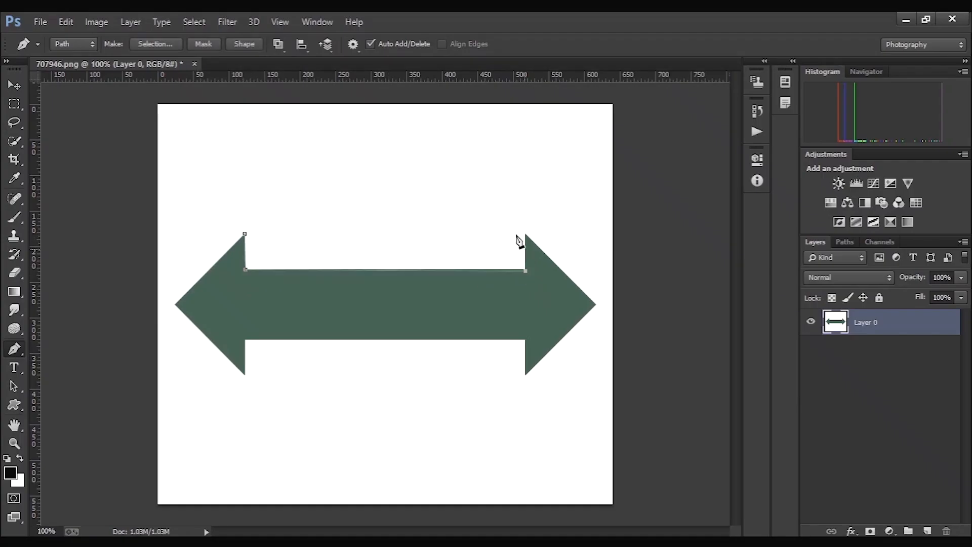
left_click(595, 304)
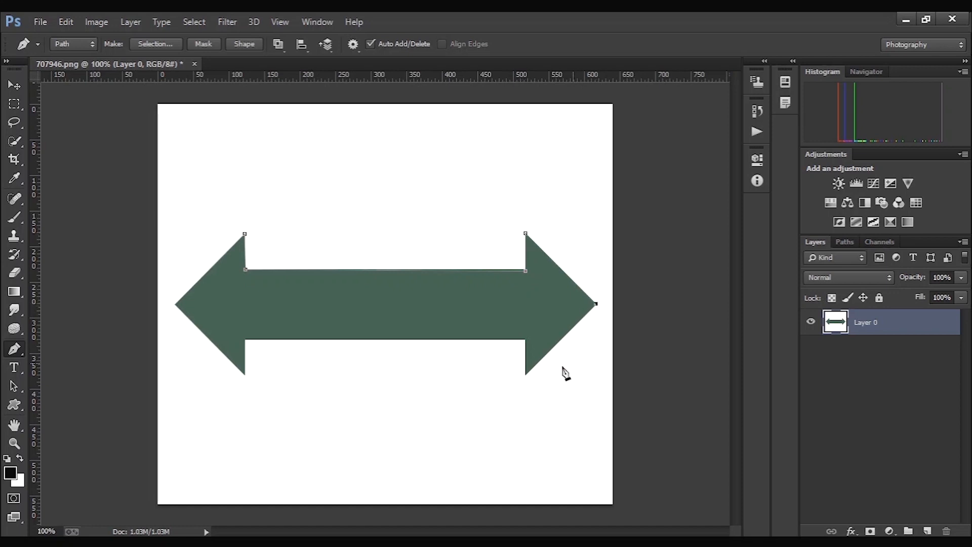
left_click(526, 375)
left_click(246, 342)
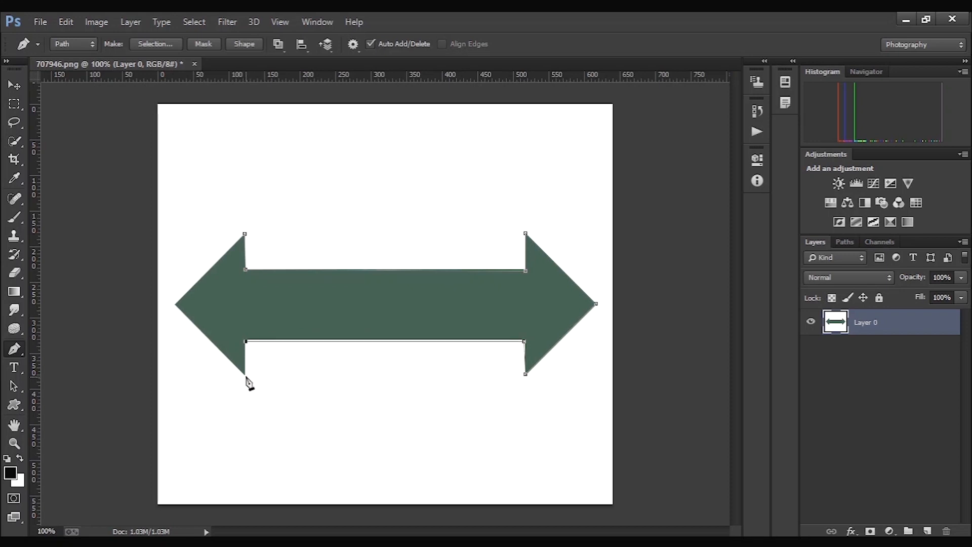
left_click(174, 305)
left_click(243, 235)
key("ctrl+Return")
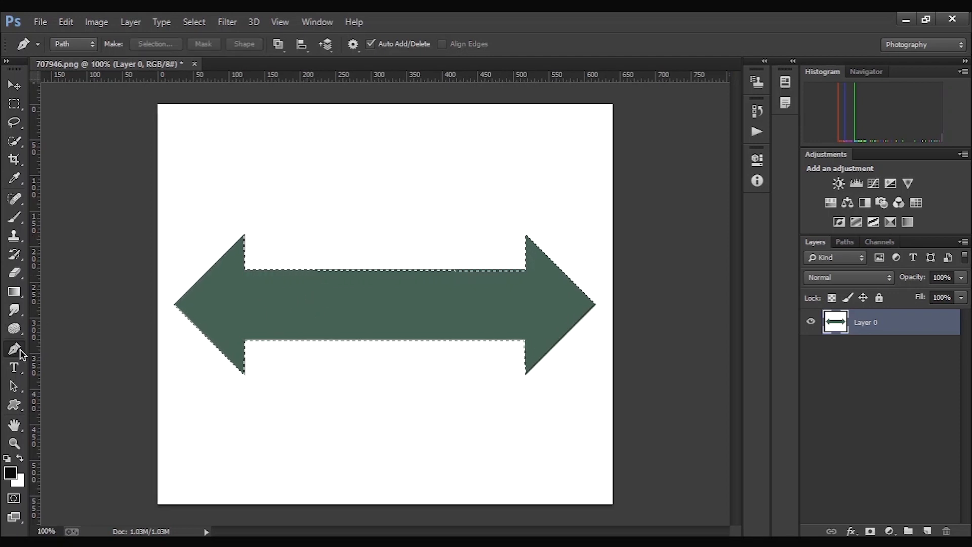
- Undo the path-to-selection conversion and switch to the Freeform Pen tool
key("ctrl+z")
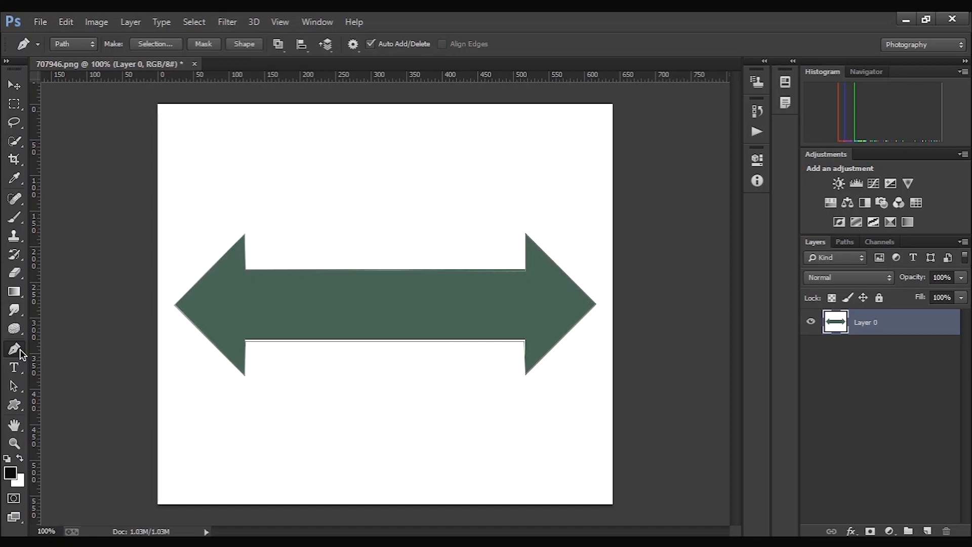
left_click(20, 348)
left_click(61, 350)
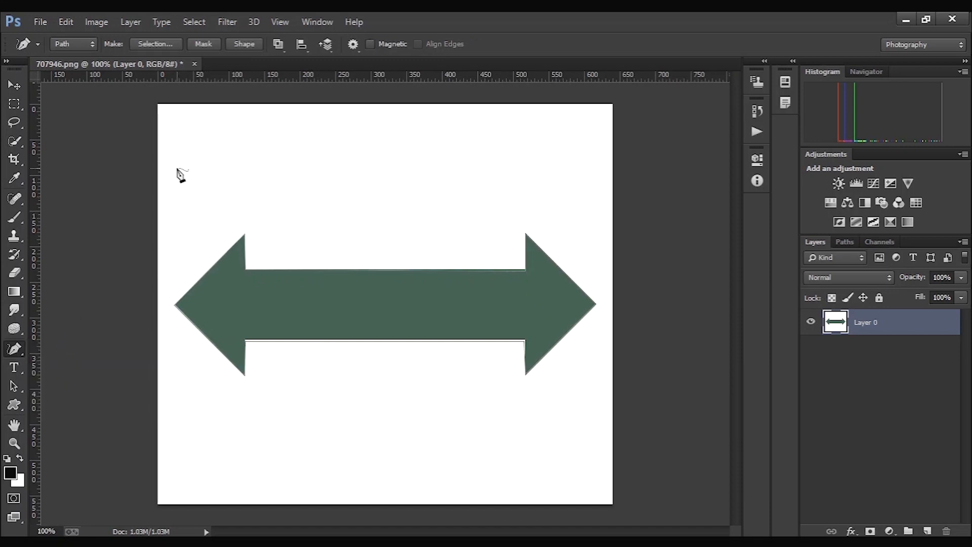
- Add extra anchor points along the left arrowhead's inner edge and the shaft's upper edge with the Add Anchor Point tool
left_click(14, 357)
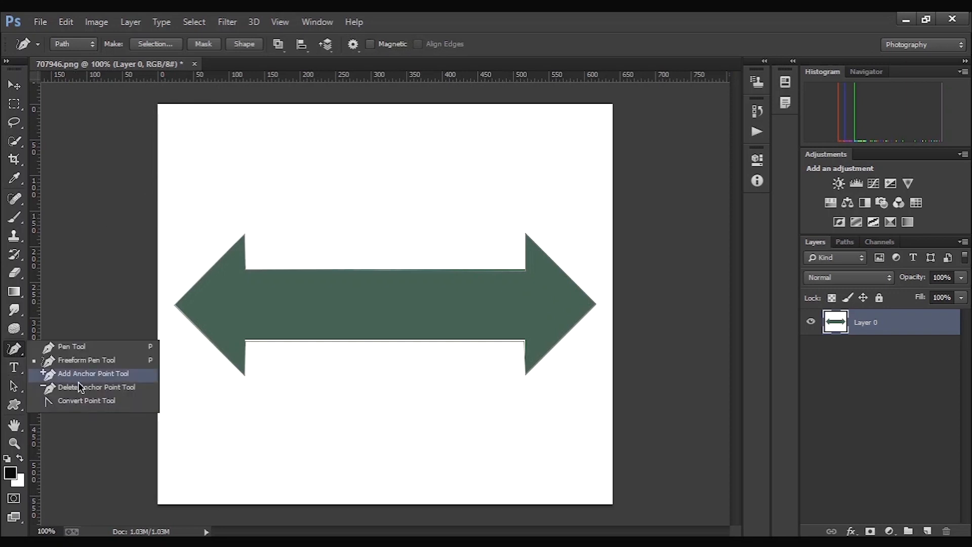
left_click(90, 375)
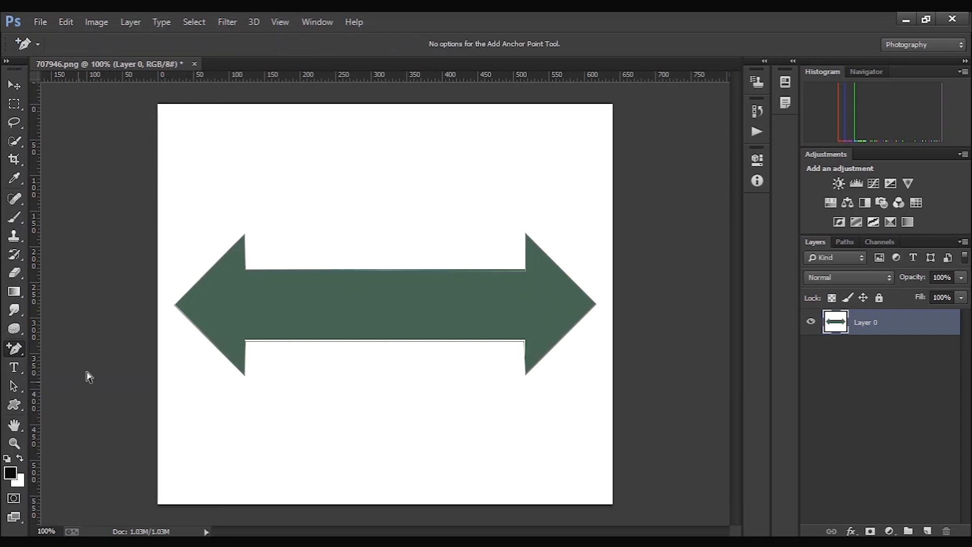
left_click(243, 249)
left_click(246, 260)
left_click(272, 270)
left_click(330, 271)
left_click(386, 271)
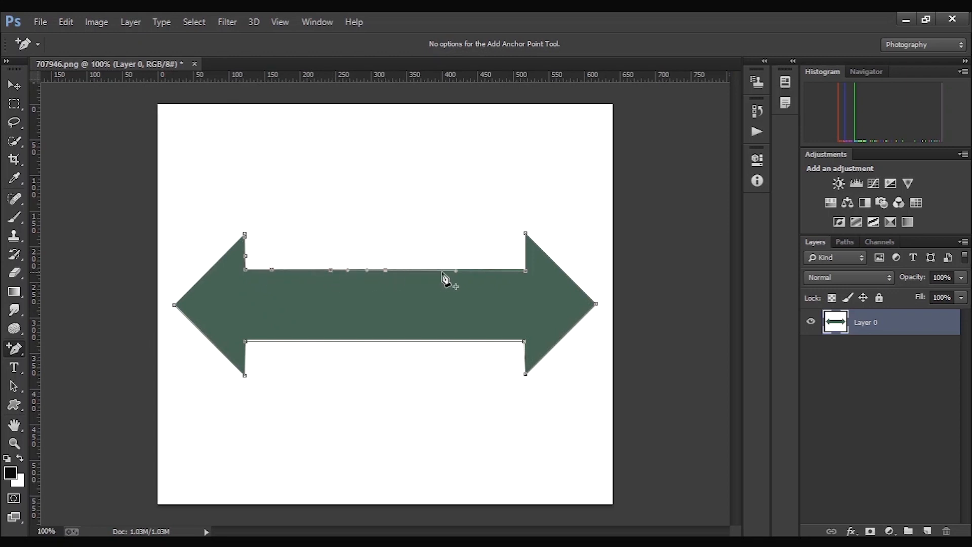
left_click(467, 271)
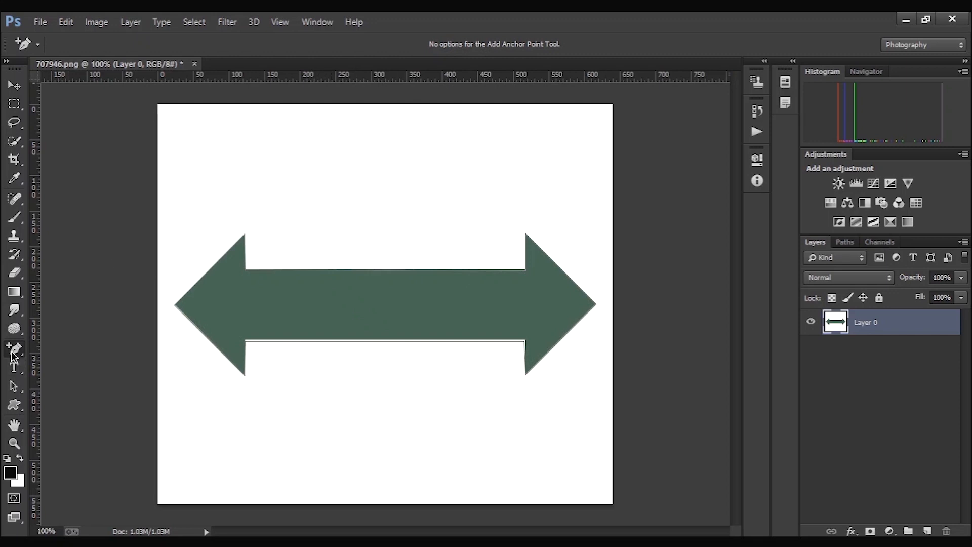
- Remove the arrow path's anchor points one by one with the Delete Anchor Point tool until the path is gone
left_click_drag(12, 354, 59, 392)
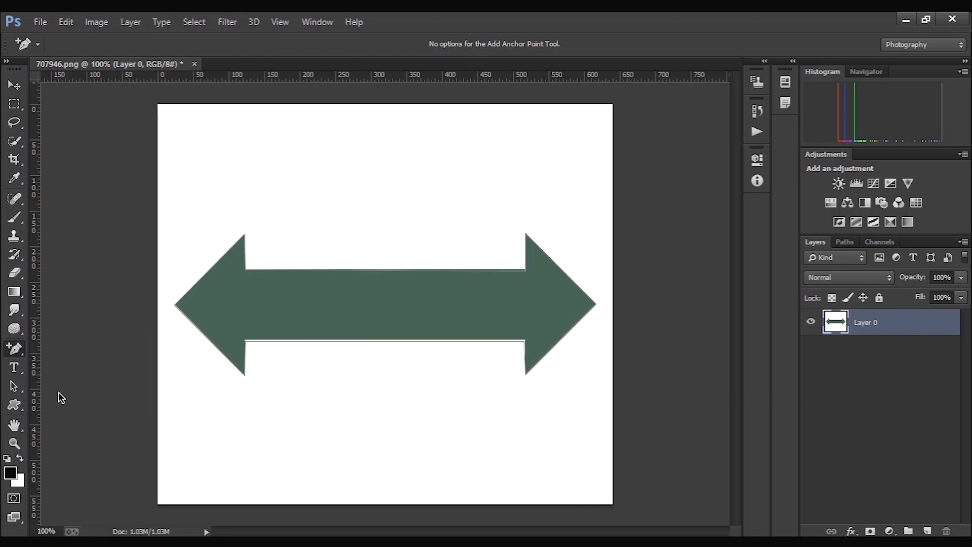
left_click(181, 318)
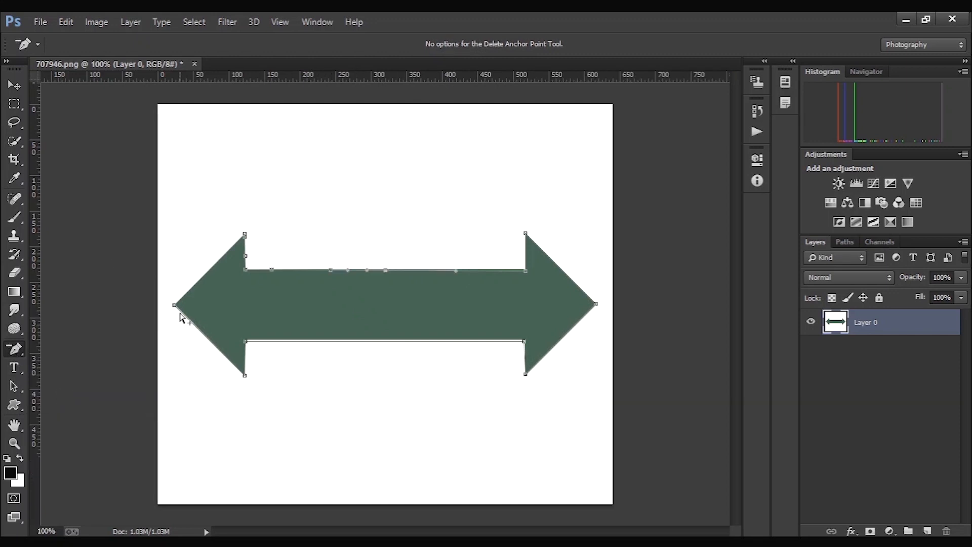
left_click(246, 258)
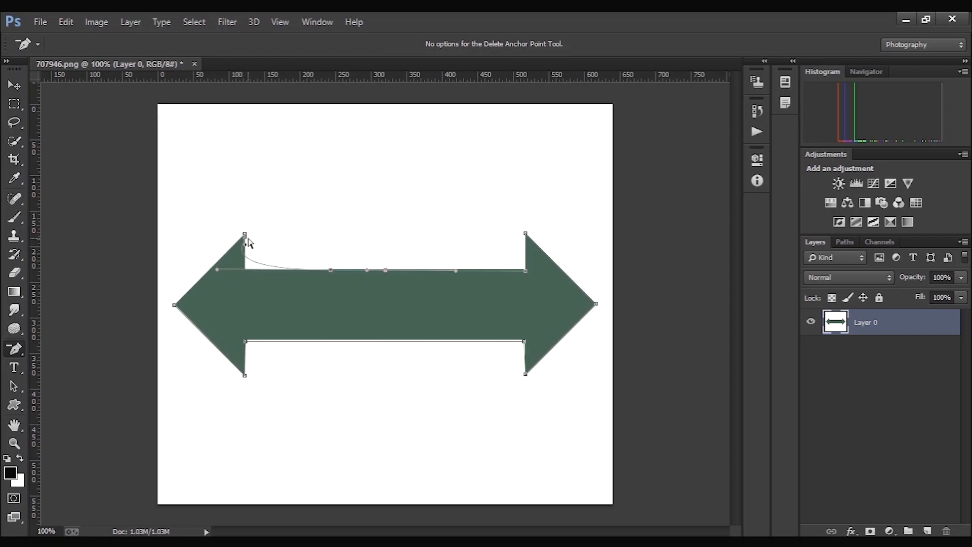
left_click(246, 241)
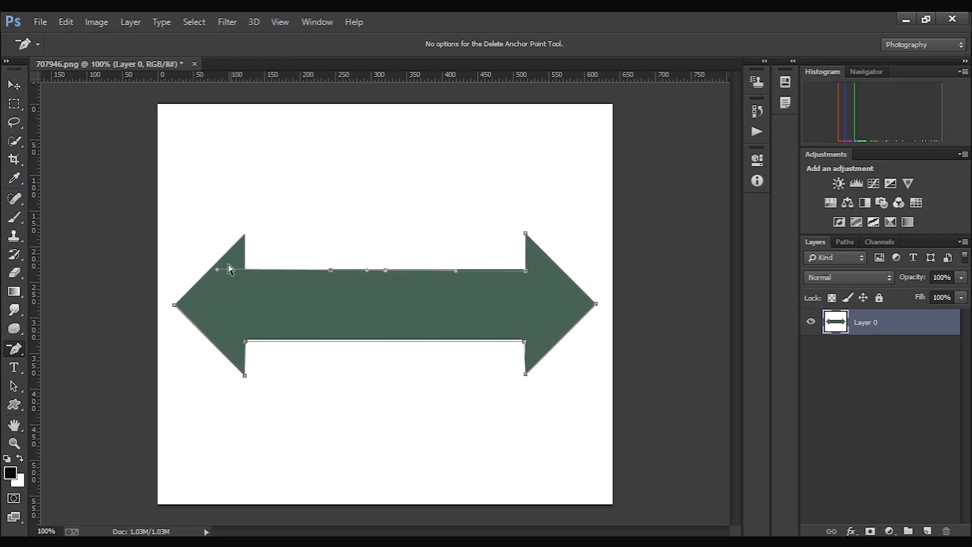
left_click(174, 305)
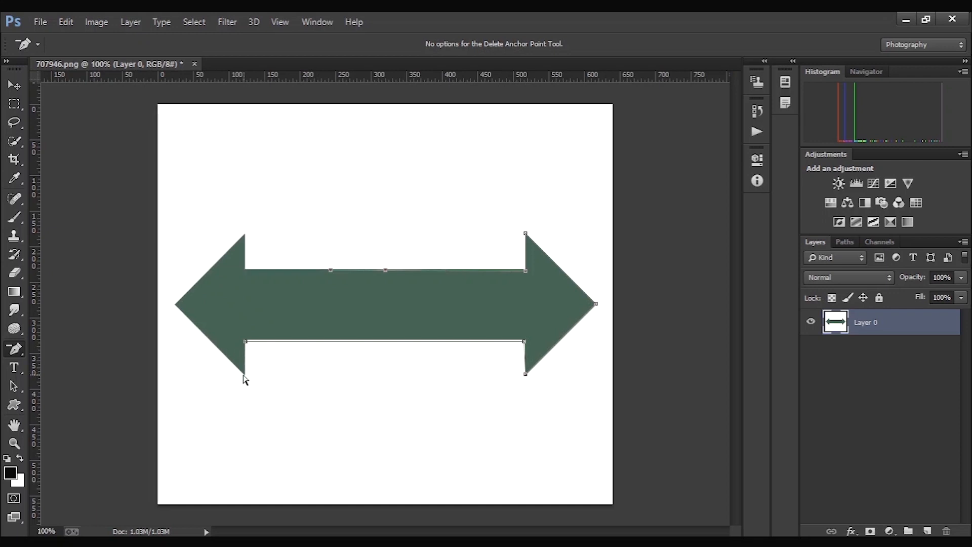
left_click(247, 339)
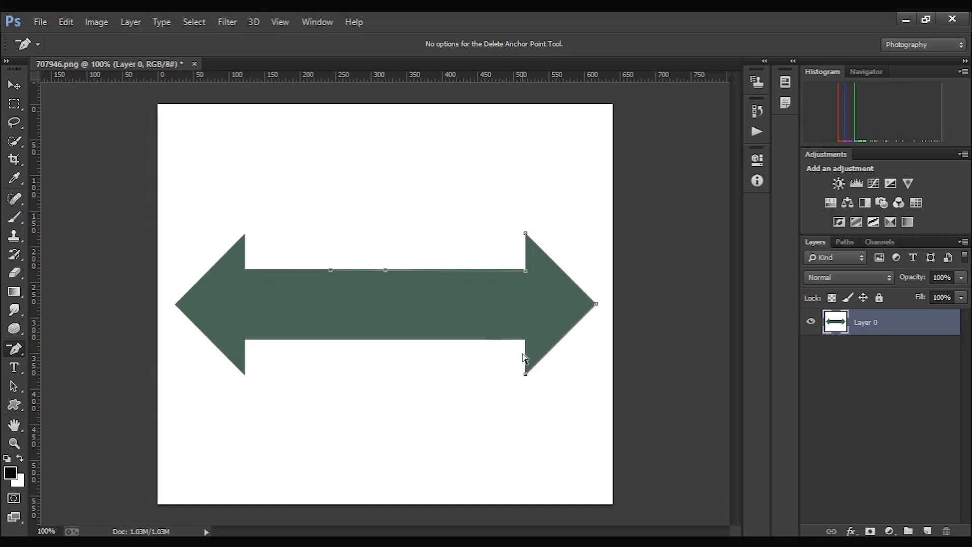
left_click(598, 305)
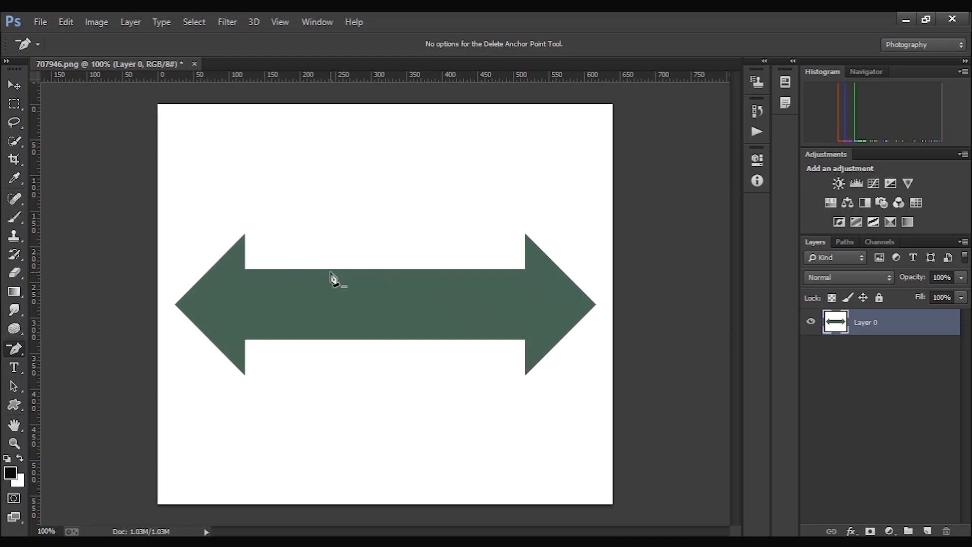
- Draw a curved path segment between two anchor points in the white area above the arrow with the Pen tool
right_click(15, 349)
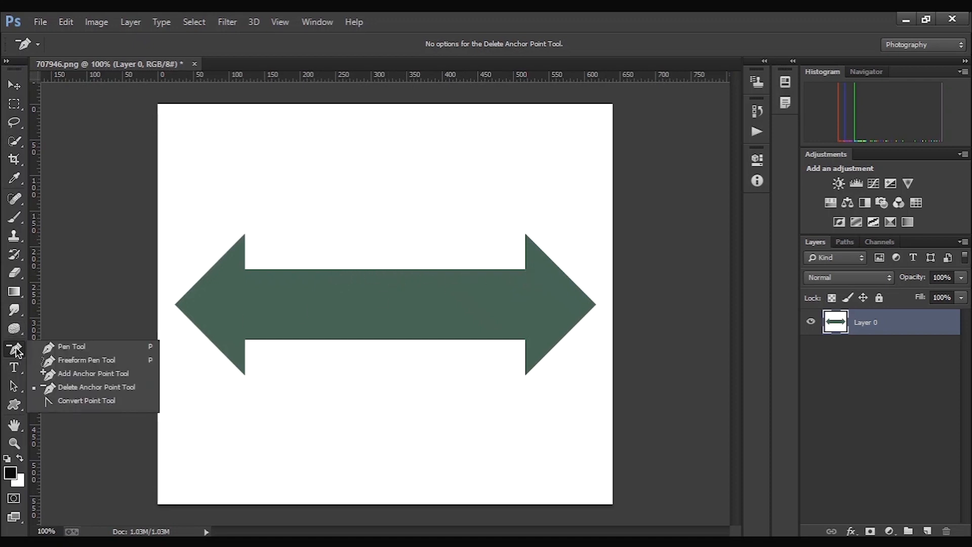
left_click(88, 402)
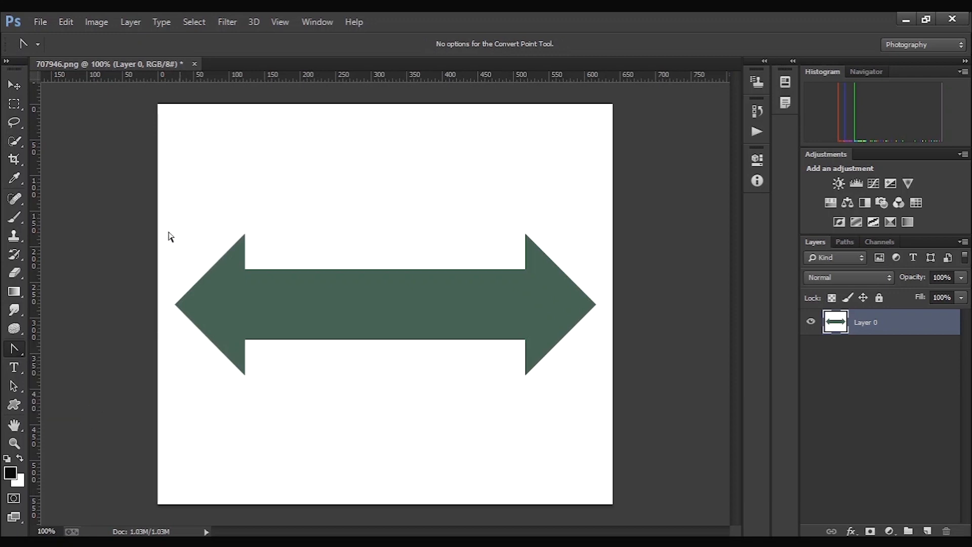
left_click(195, 189)
left_click_drag(298, 178, 395, 207)
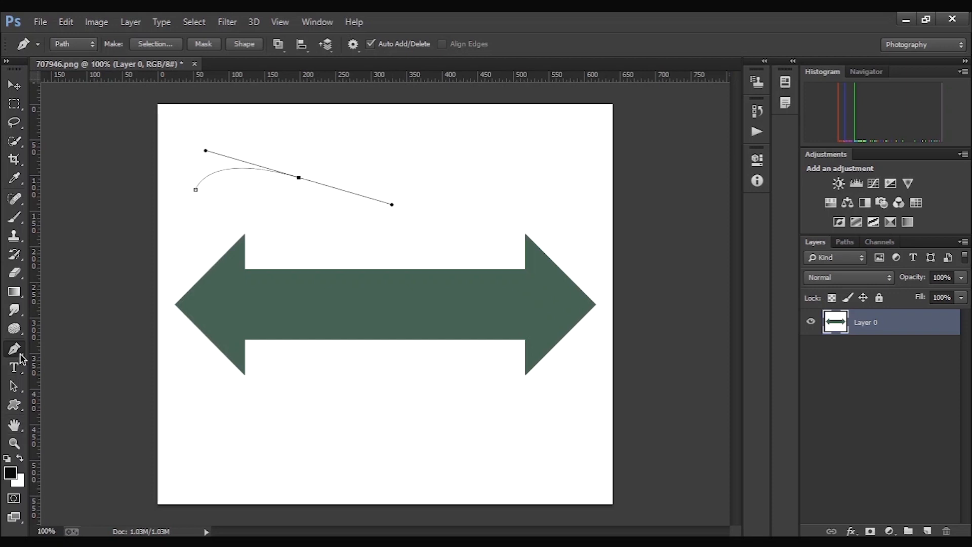
- Convert the curved segment's end anchor to a corner with the Convert Point tool, and step back until the path is removed
left_click_drag(20, 359, 53, 407)
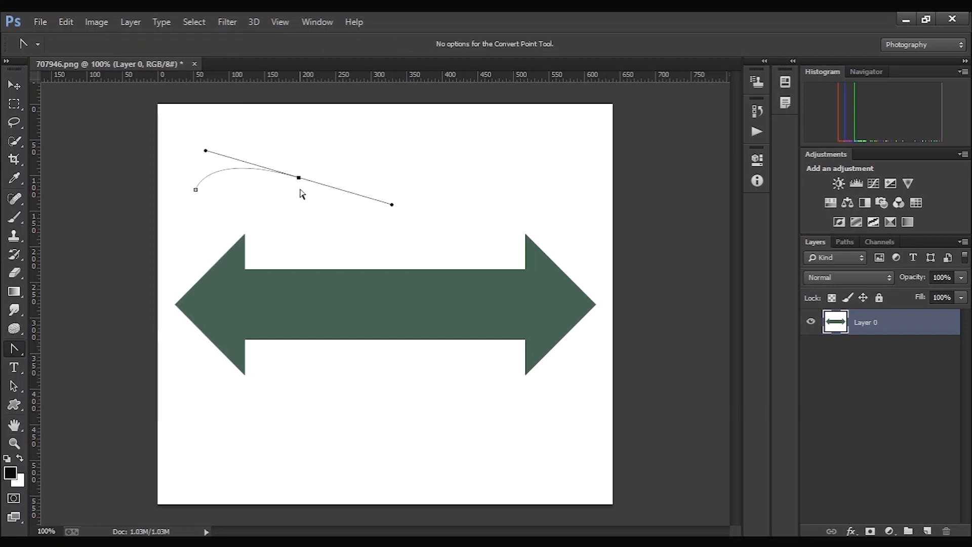
left_click(299, 179)
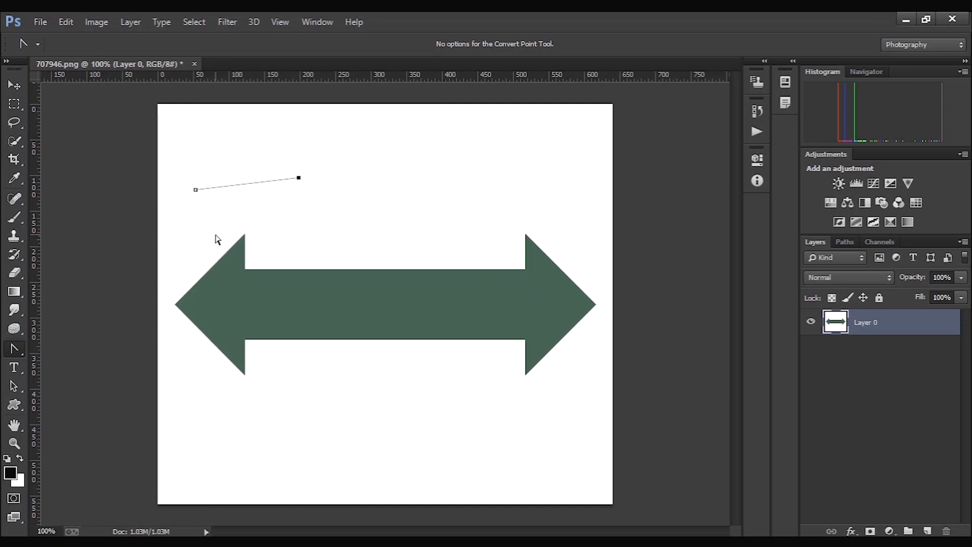
key("ctrl+alt+z")
key("ctrl+alt+z")
key("ctrl+alt+z")
- Draw a loose closed outline around the arrow with the Freeform Pen tool, turn it into a selection, and undo both
left_click_drag(6, 352, 72, 360)
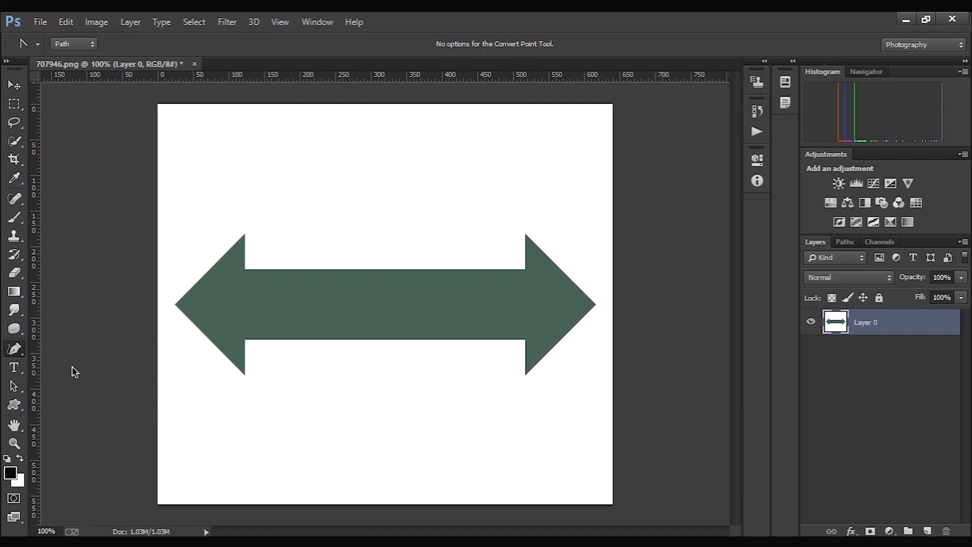
mouse_move(282, 193)
left_mouse_down()
mouse_move(199, 256)
mouse_move(169, 299)
mouse_move(163, 325)
mouse_move(200, 391)
mouse_move(246, 413)
mouse_move(265, 368)
mouse_move(287, 350)
mouse_move(423, 332)
mouse_move(498, 341)
mouse_move(519, 373)
mouse_move(571, 376)
mouse_move(600, 302)
mouse_move(564, 234)
mouse_move(492, 221)
mouse_move(460, 272)
mouse_move(304, 259)
mouse_move(261, 211)
mouse_move(282, 193)
left_mouse_up()
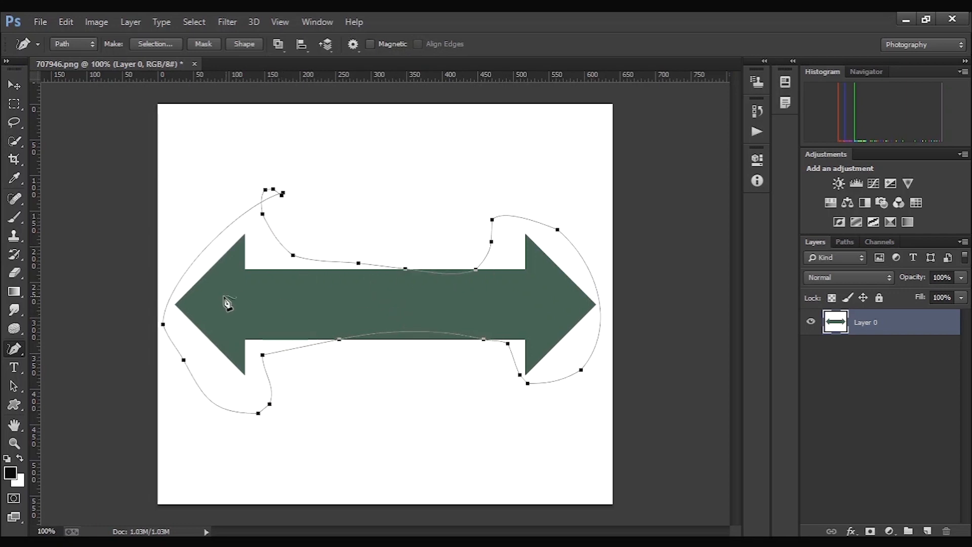
key("ctrl+Return")
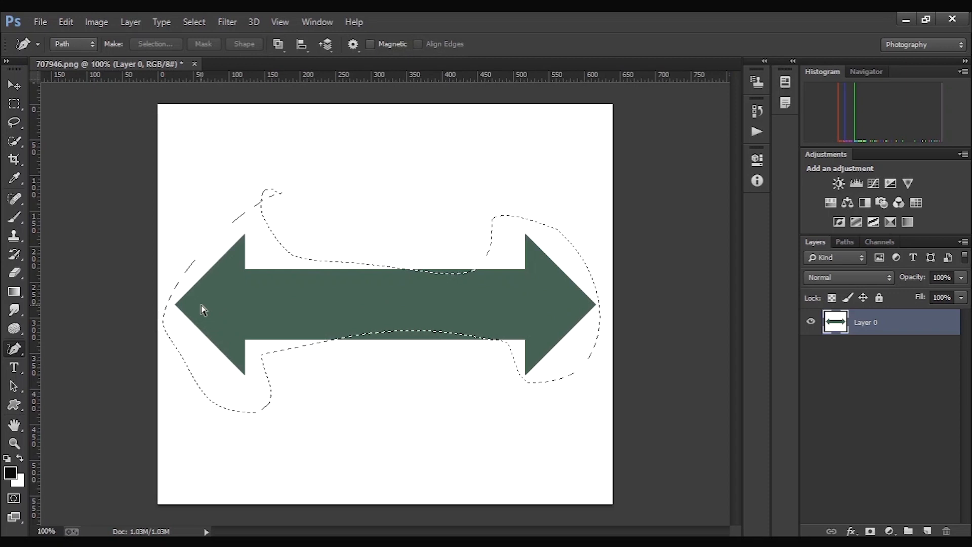
key("ctrl+alt+z")
key("ctrl+alt+z")
key("ctrl+alt+z")
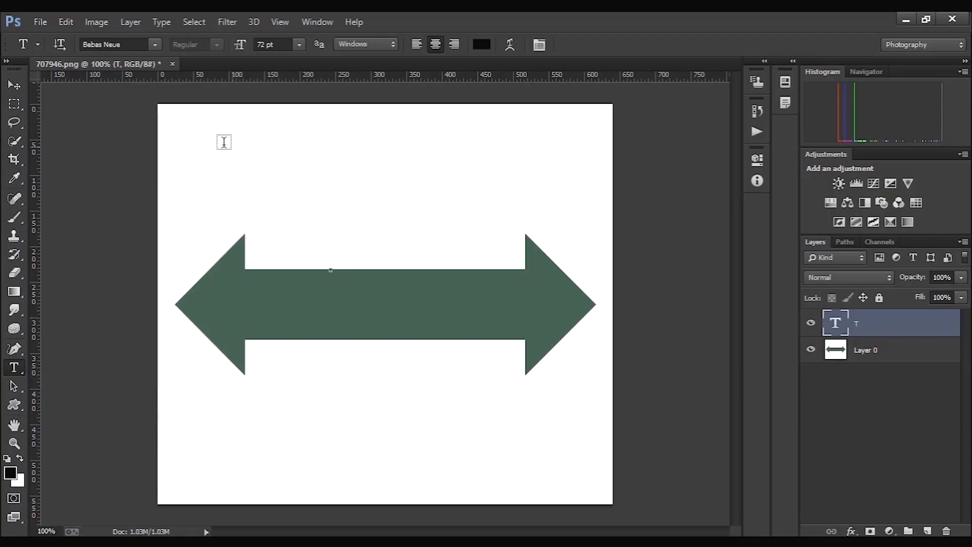
- Create a wide horizontal text box above the arrow and enter "This is an arrow" in it
left_click_drag(174, 122, 565, 224)
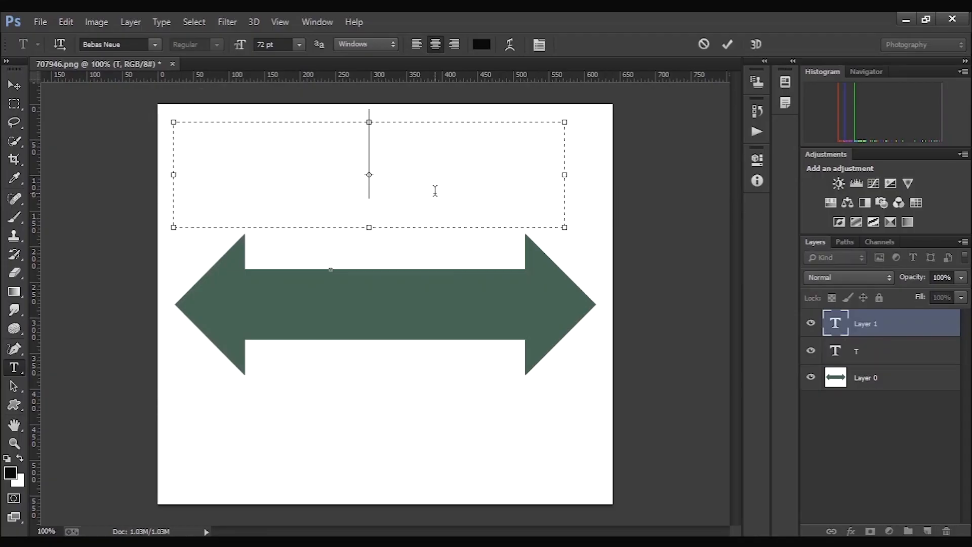
type("TH")
key("BackSpace")
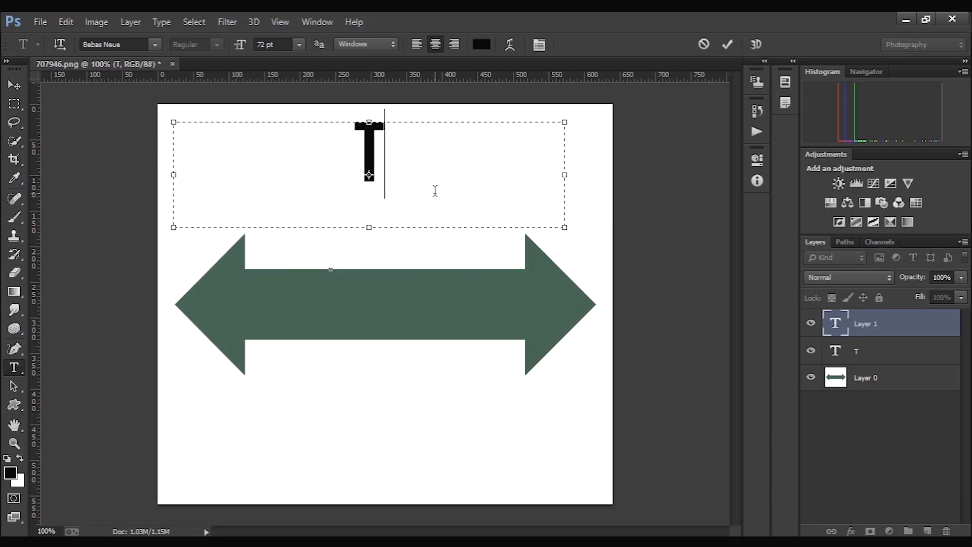
type("HIS IS")
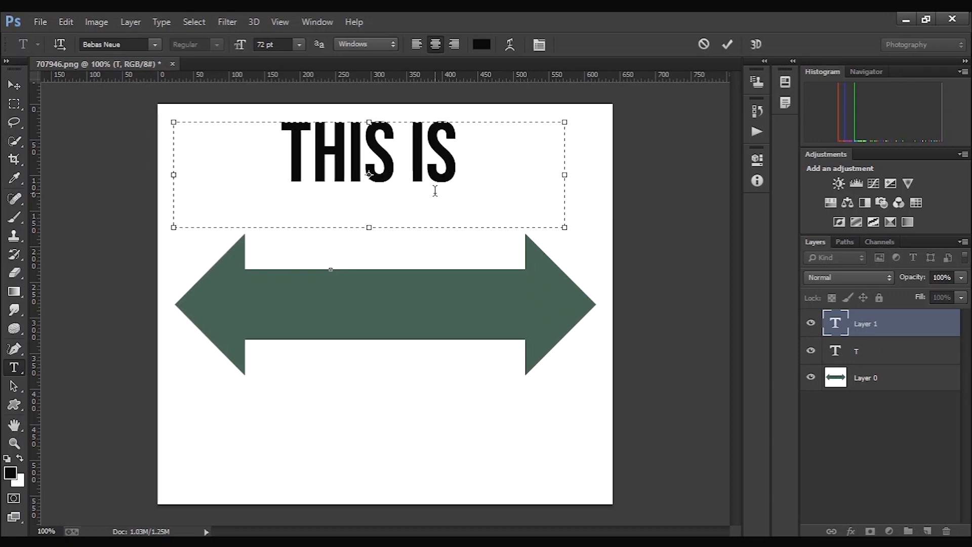
type(" AN ARRO")
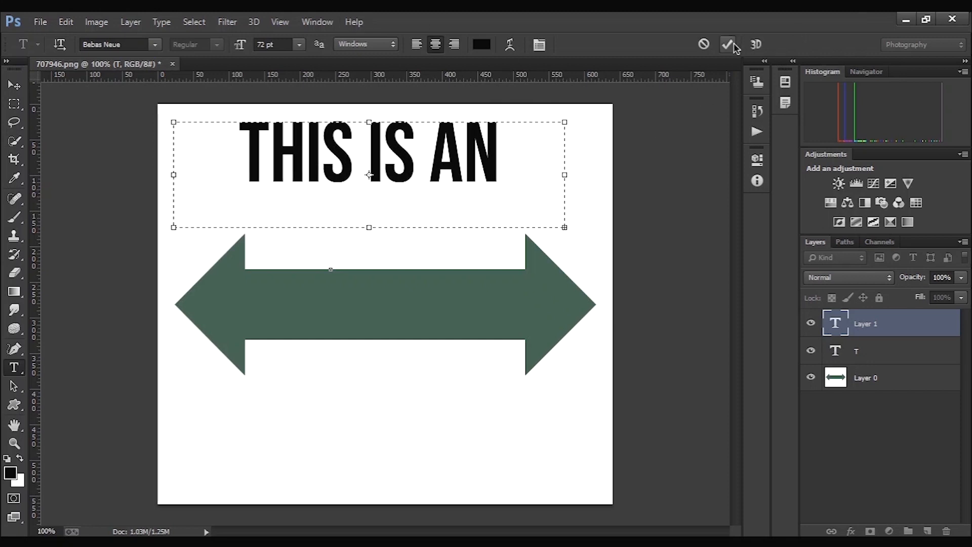
- Set all the words of the text above the arrow to 48 pt and commit the text
left_click_drag(230, 123, 600, 147)
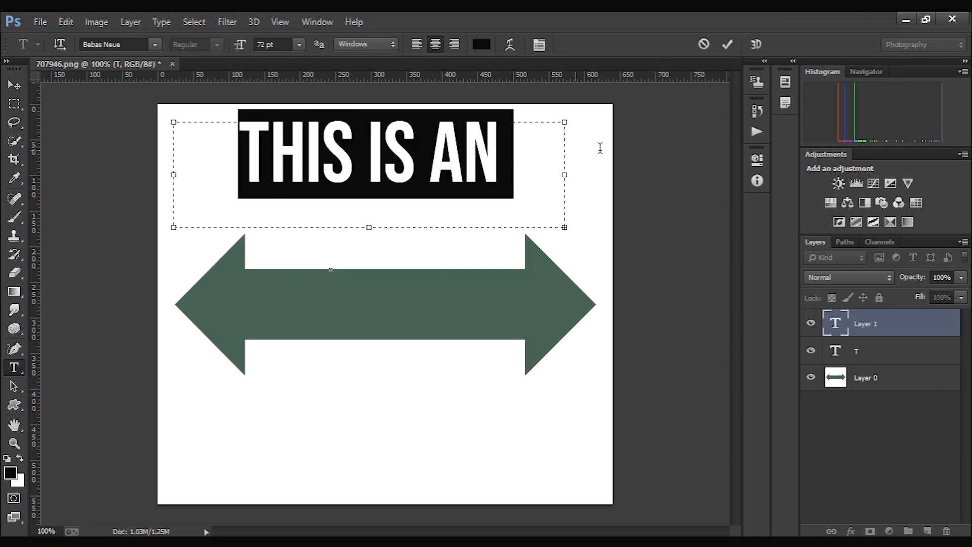
left_click(299, 45)
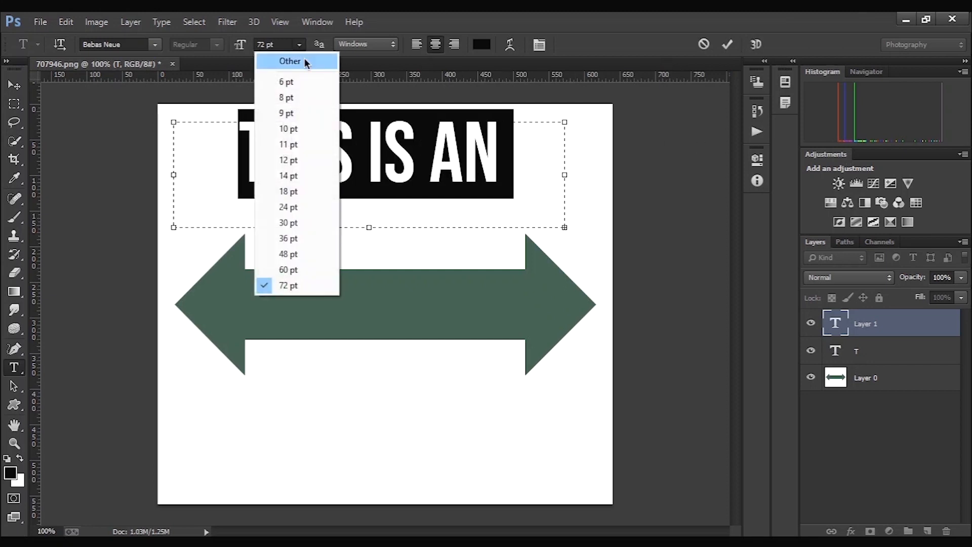
left_click(310, 254)
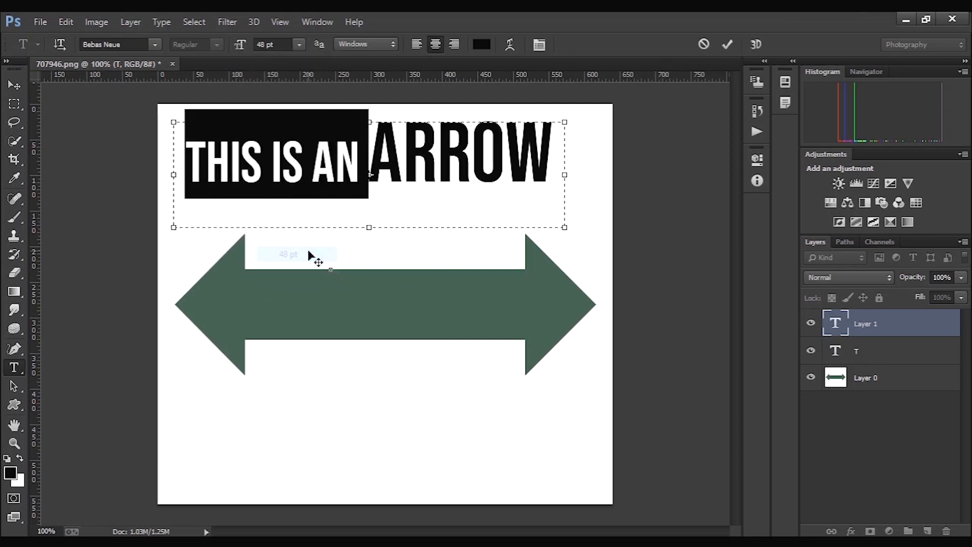
left_click_drag(379, 165, 545, 162)
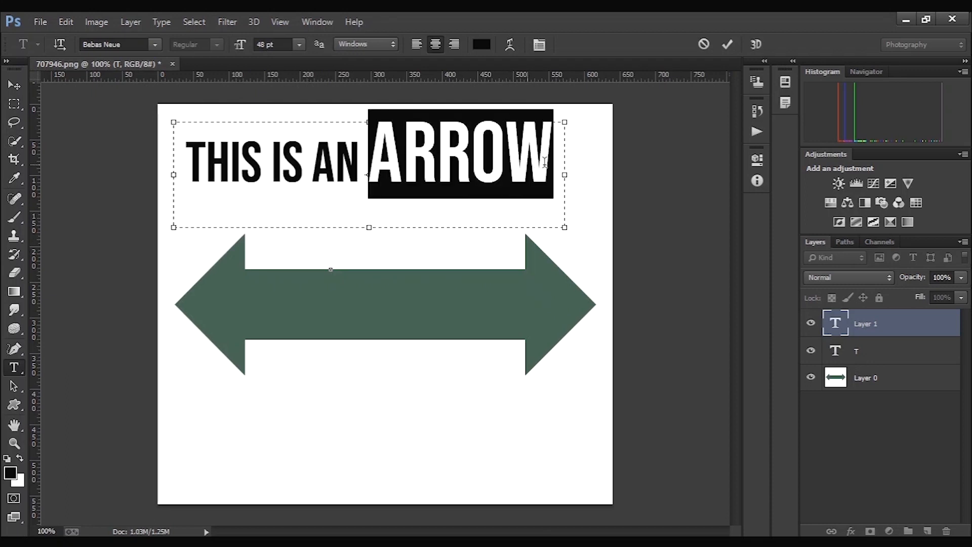
left_click(299, 47)
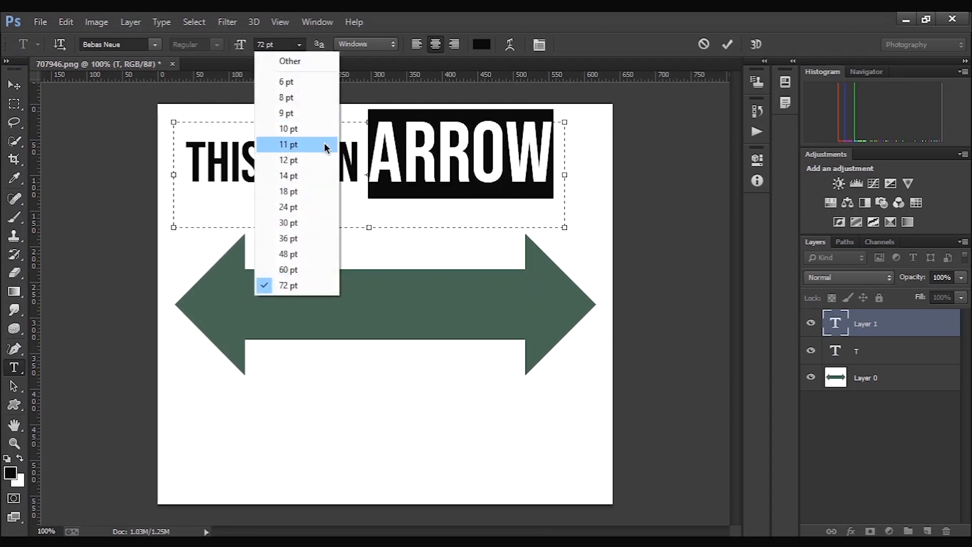
left_click(322, 254)
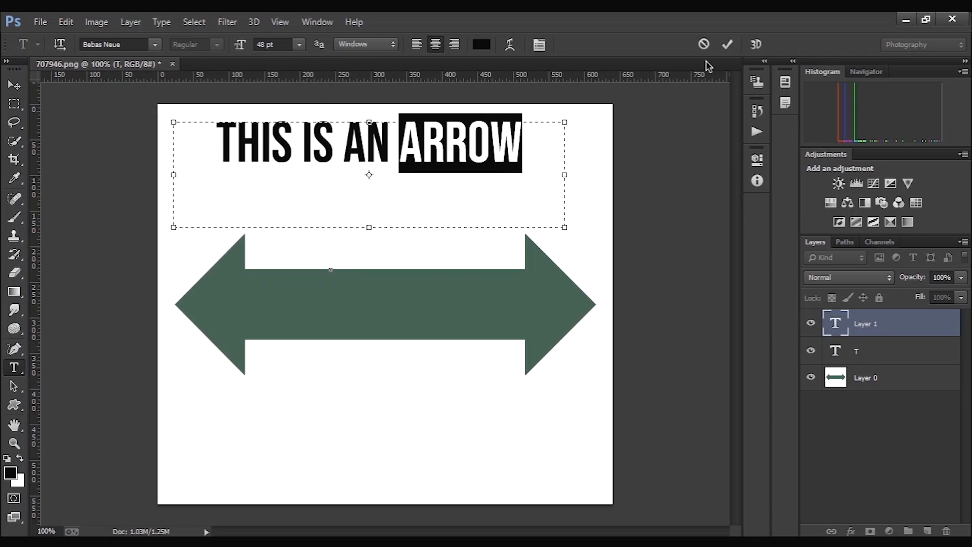
left_click(727, 44)
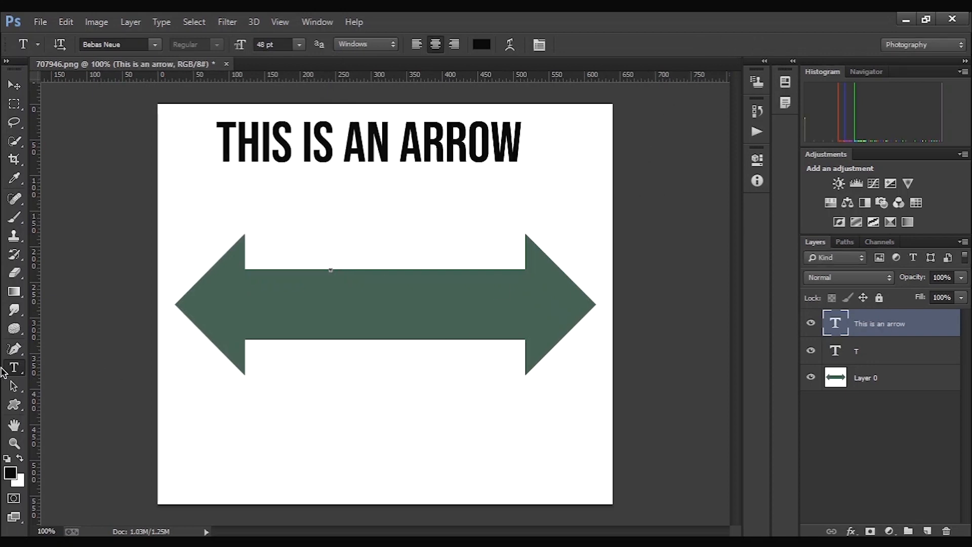
- Create a tall text box over the arrow's left half with the Vertical Type tool and enter "this is an arrow"
left_click_drag(14, 368, 56, 380)
left_click_drag(196, 176, 362, 513)
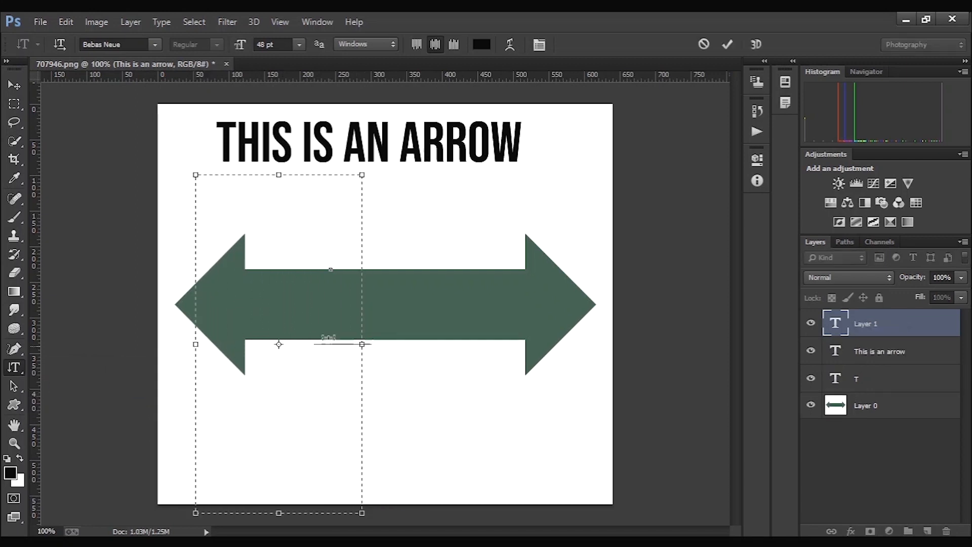
type("T")
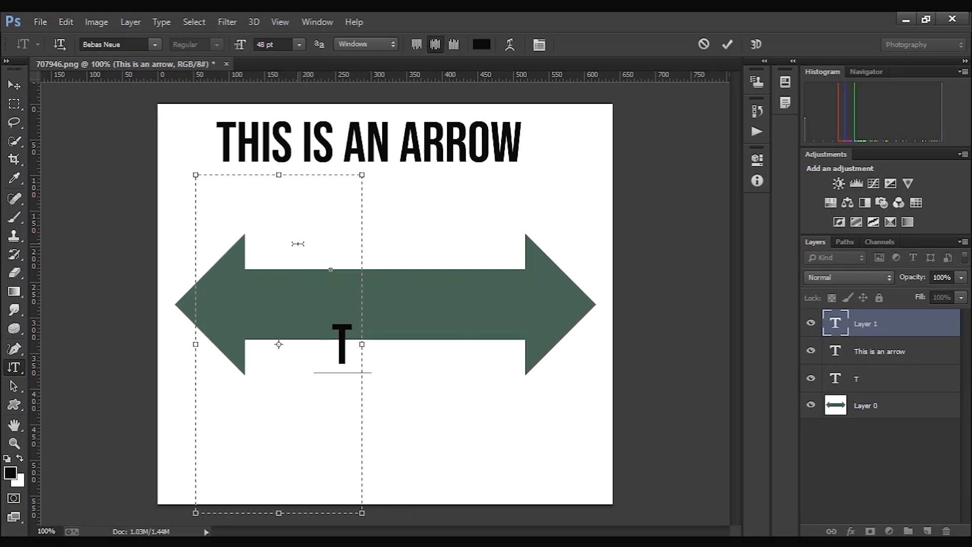
type("HIS")
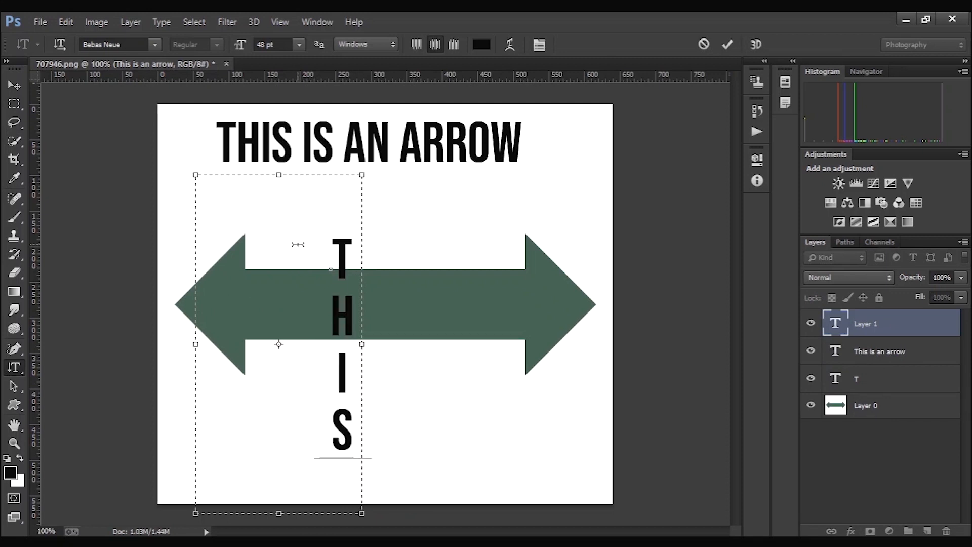
type(" I")
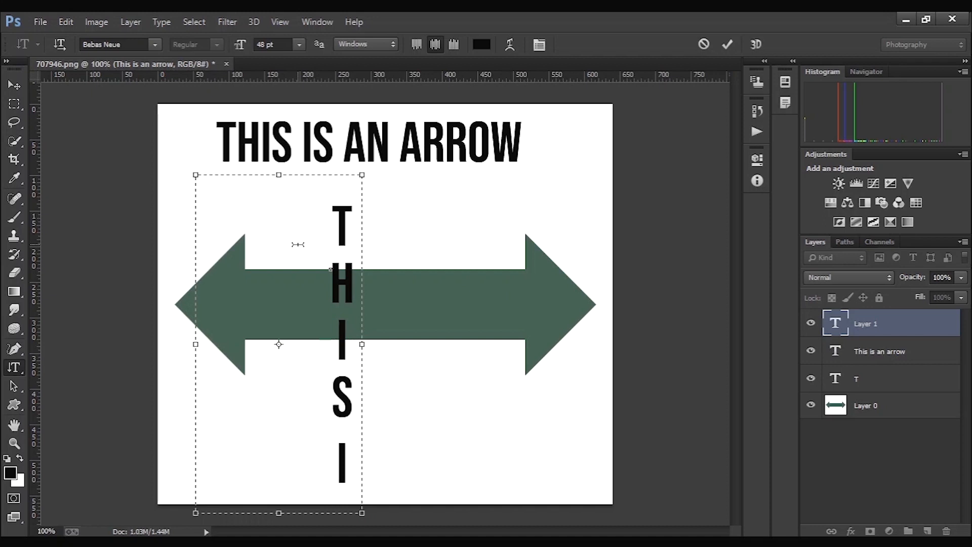
type("S AN")
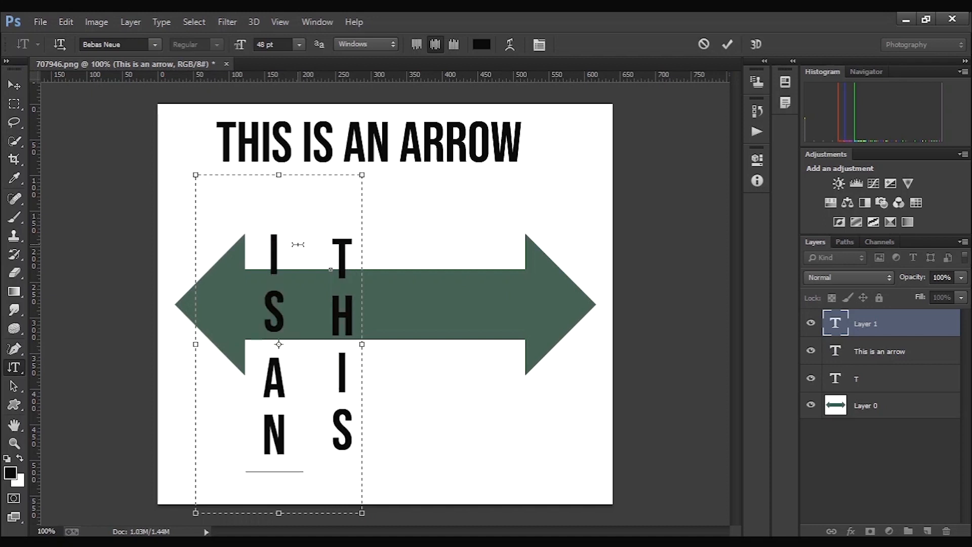
type("A")
key("BackSpace")
left_click(728, 44)
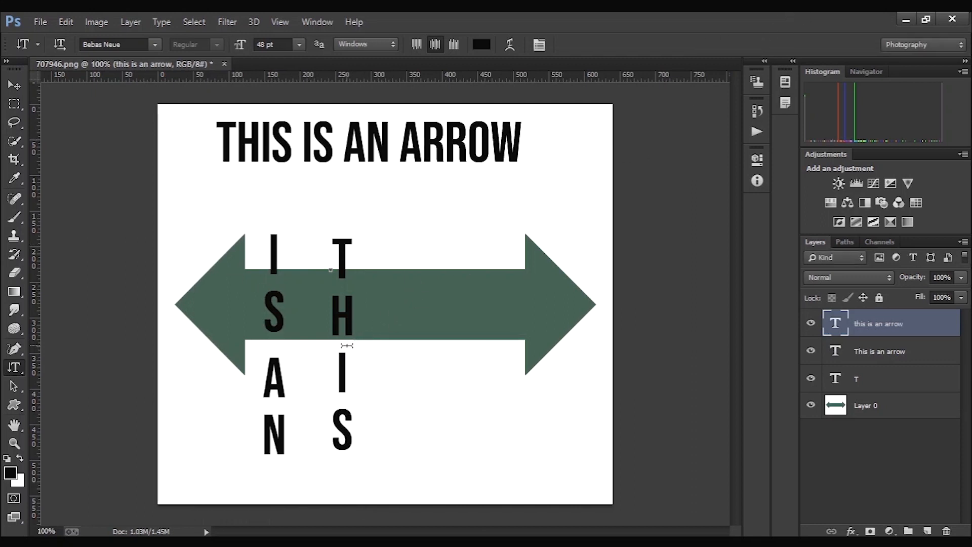
- Transform the vertical text to about 60% height and narrow it so it sits in the canvas's lower-right corner
key("v")
left_click_drag(361, 344, 611, 345)
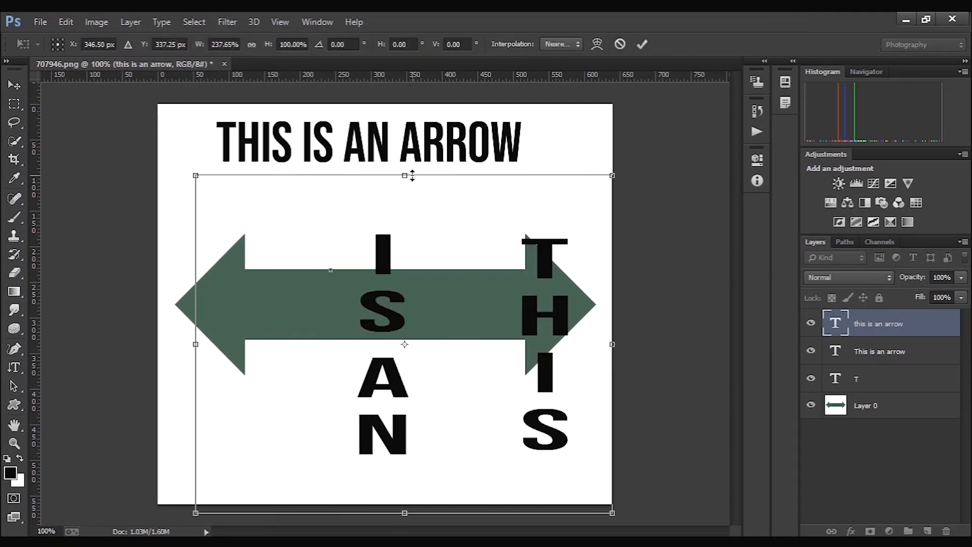
left_click_drag(413, 176, 405, 310)
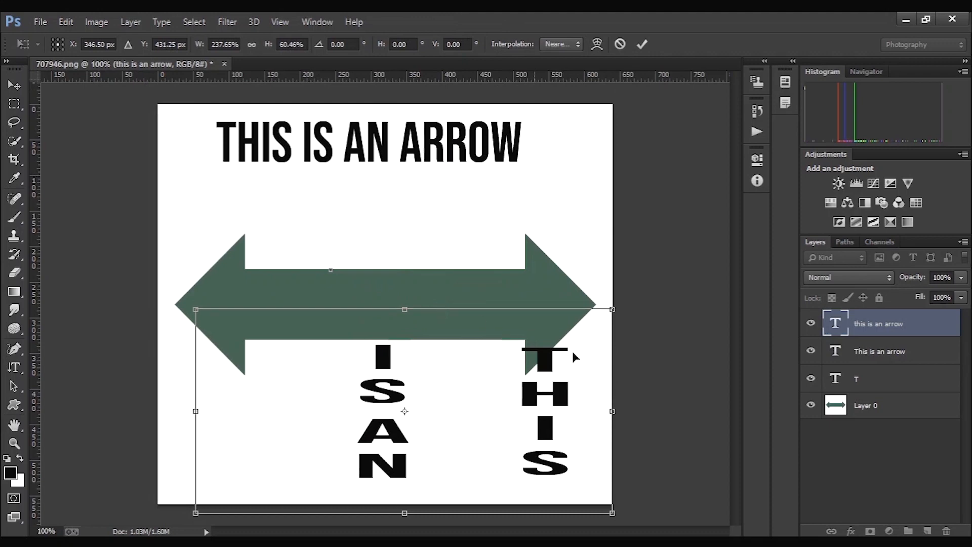
left_click_drag(192, 411, 507, 412)
left_click(642, 45)
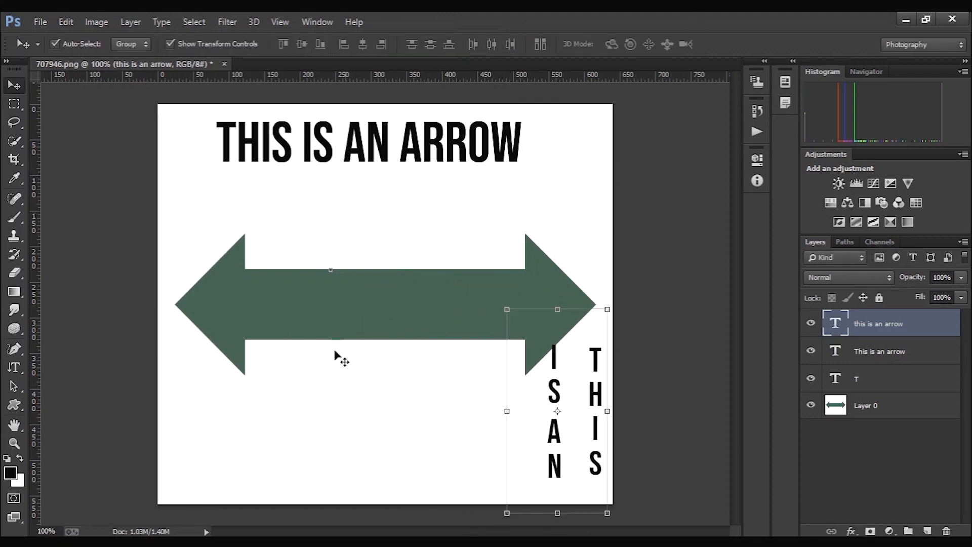
- Create an "ARROW" text selection inside the arrow's shaft with the Horizontal Type Mask tool
left_click(21, 371)
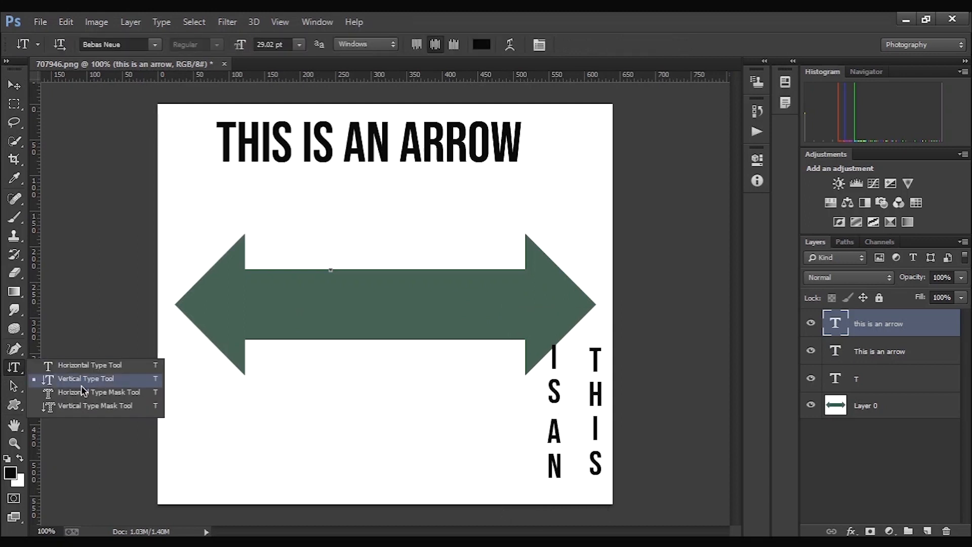
left_click(86, 396)
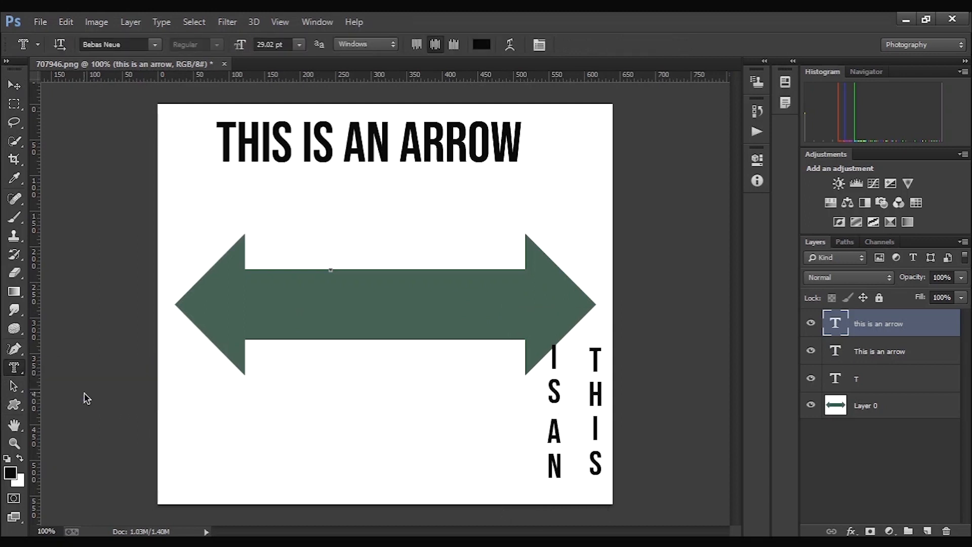
left_click_drag(176, 185, 181, 194)
left_click(704, 44)
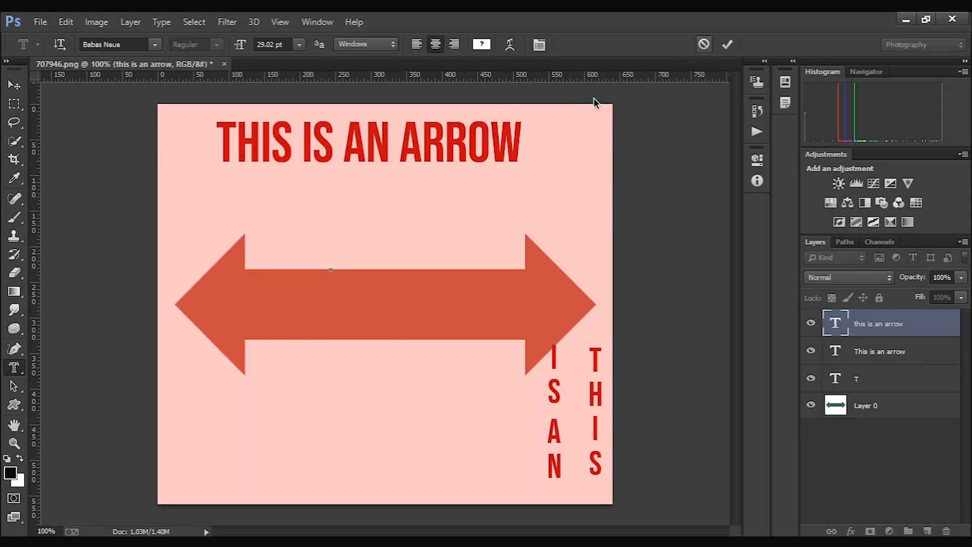
left_click_drag(229, 298, 540, 337)
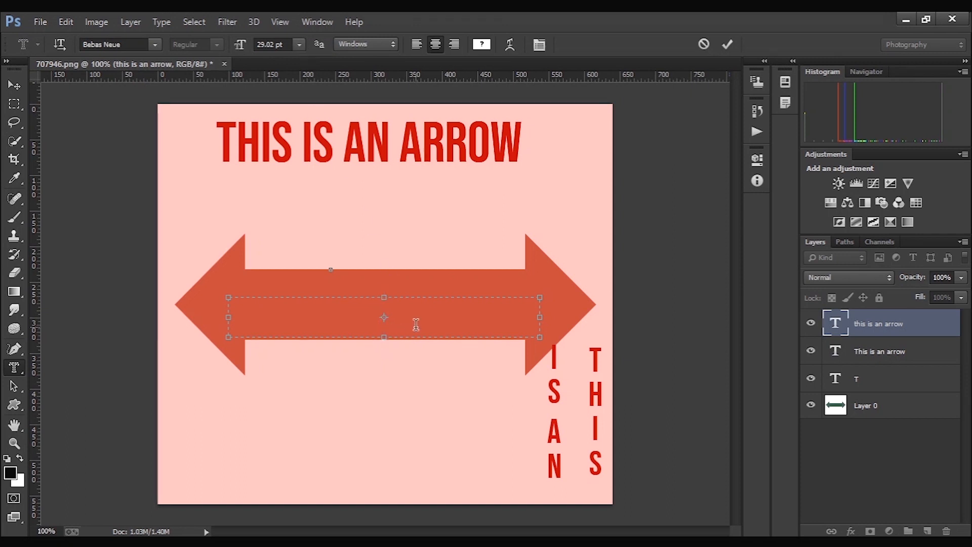
type("ARROW")
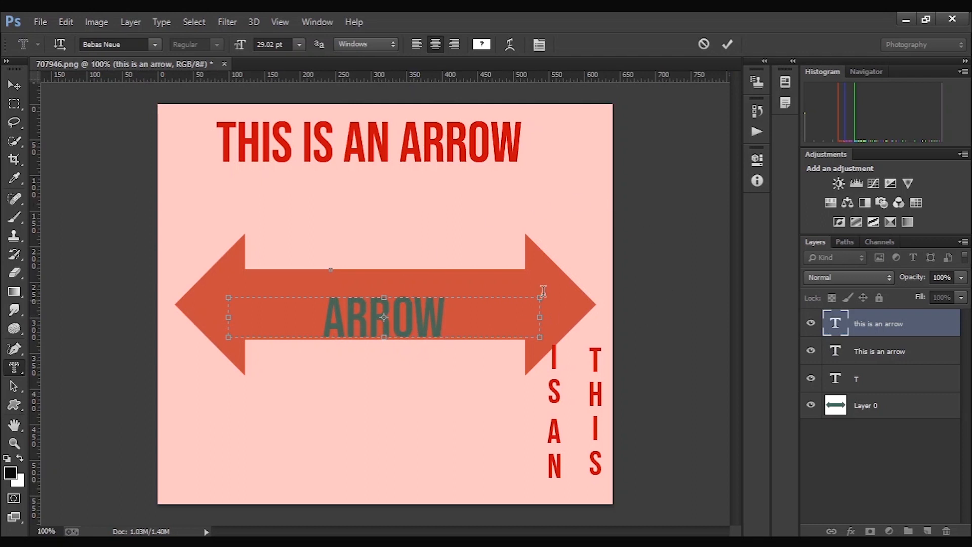
left_click(728, 44)
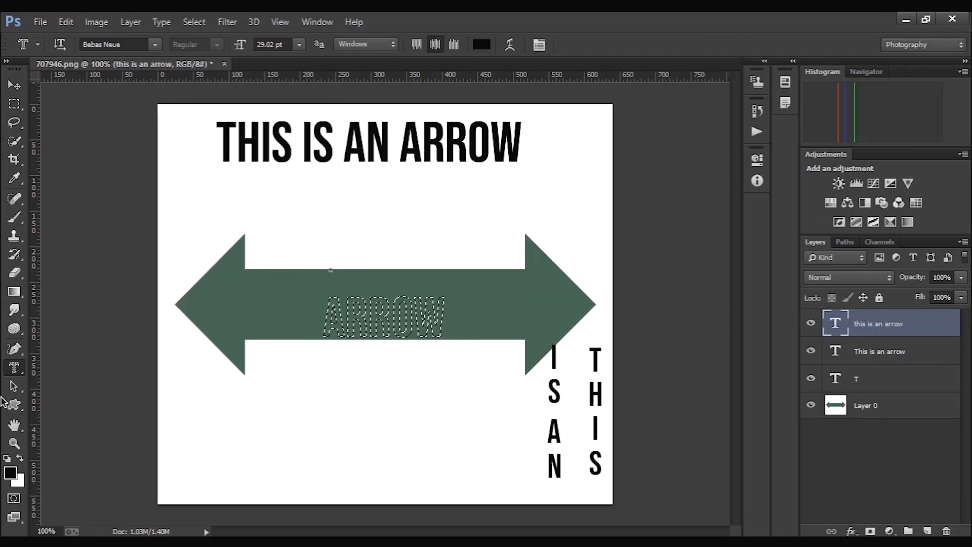
- Create a vertical "ARROW" text selection in a tall box across the arrow's left part with the Vertical Type Mask tool
right_click(18, 370)
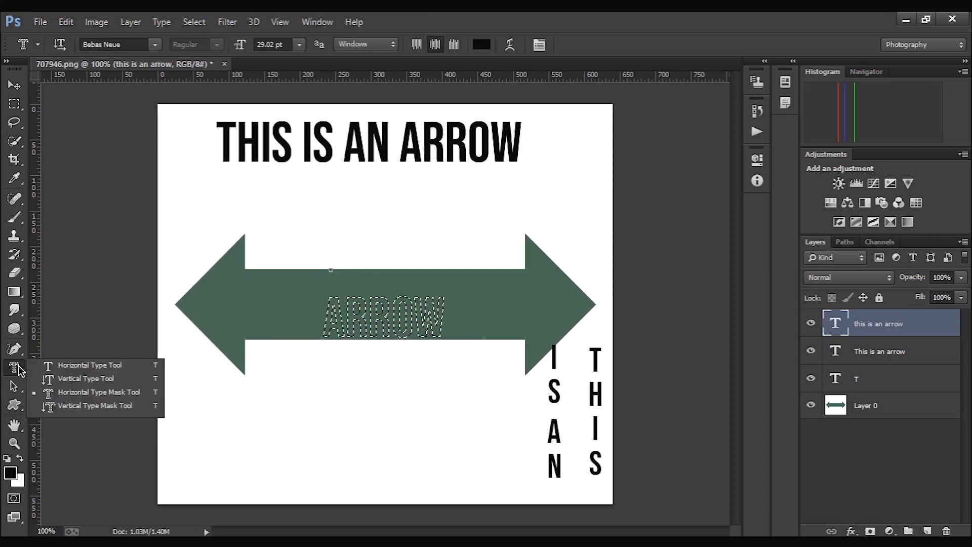
left_click(76, 404)
left_click_drag(229, 180, 307, 486)
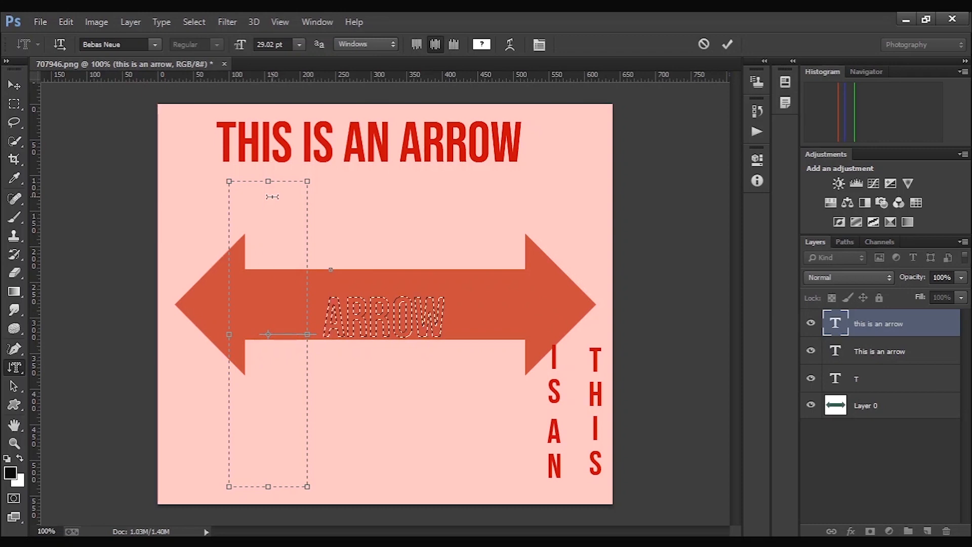
type("ARROW")
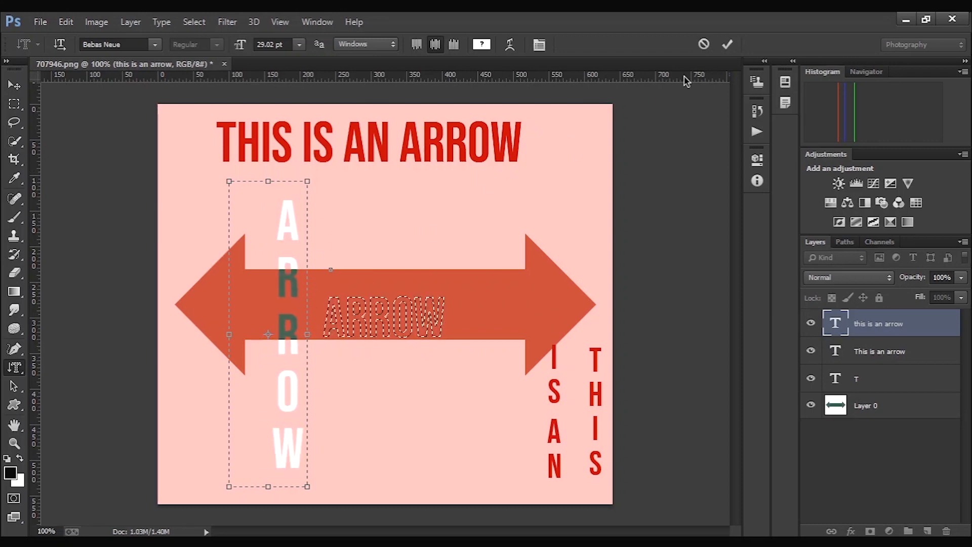
left_click(726, 45)
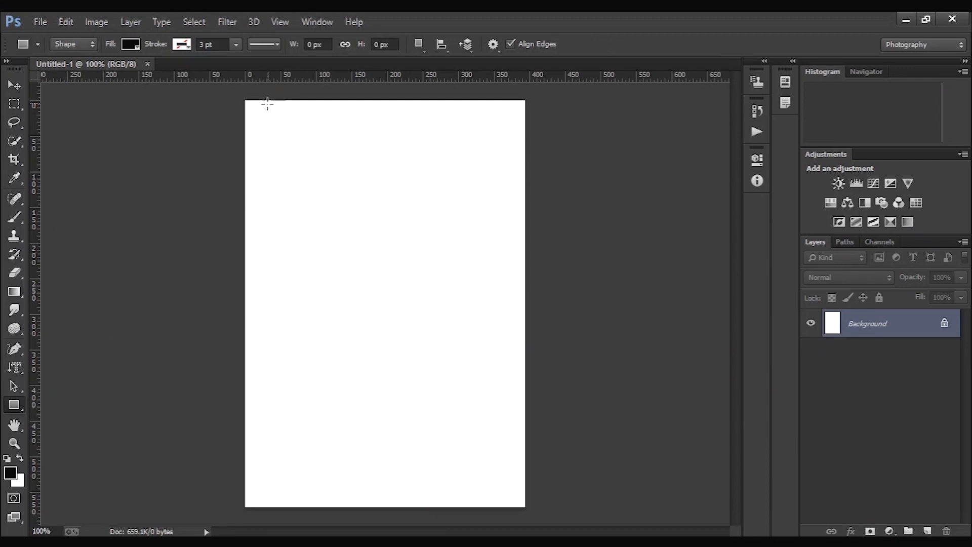
- Draw a rectangle about 197 × 157 px in the page's upper-left area and a 10 px-radius rounded rectangle about 191 × 101 px below it
left_click_drag(259, 106, 400, 218)
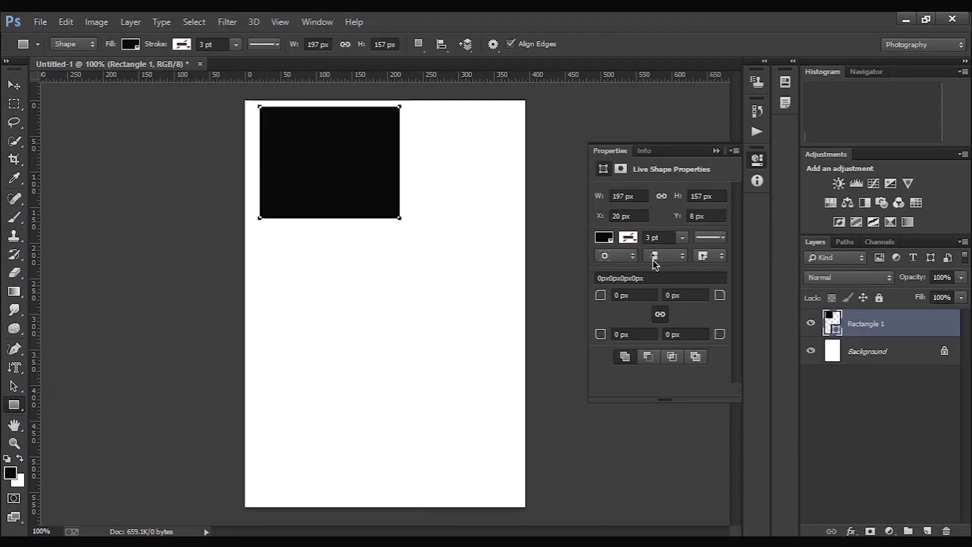
right_click(21, 408)
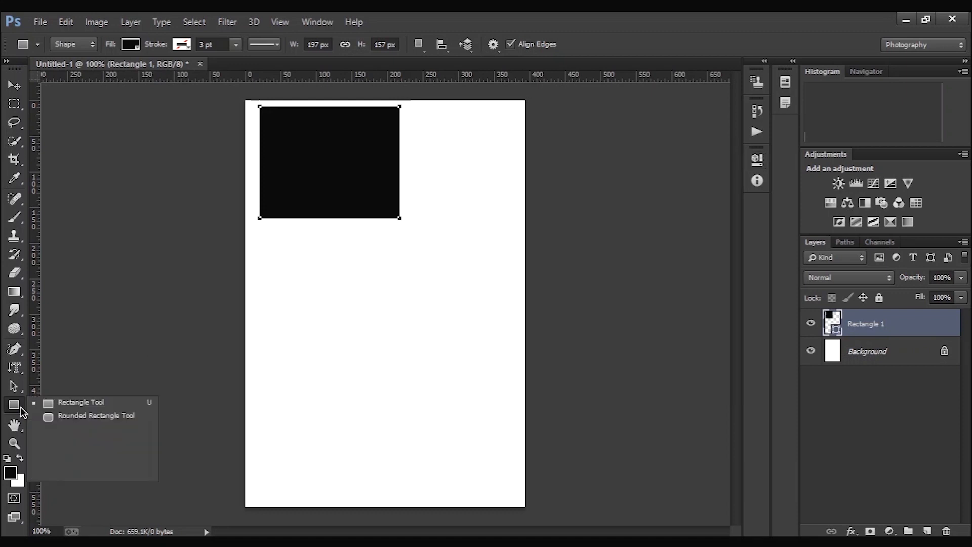
left_click(71, 415)
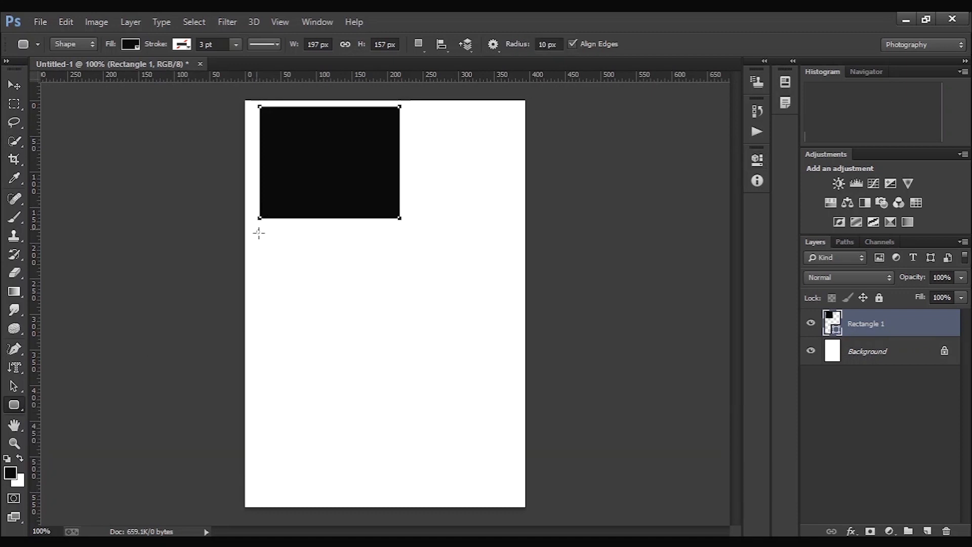
left_click_drag(256, 229, 393, 302)
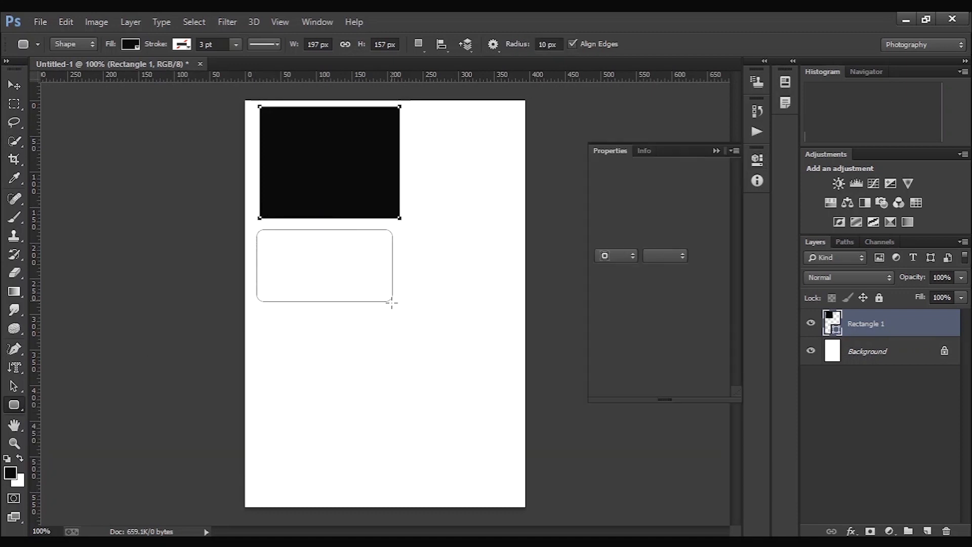
- Draw a nearly circular ellipse about 160 × 152 px below the rounded rectangle with the Ellipse tool
left_click(15, 407)
right_click(15, 407)
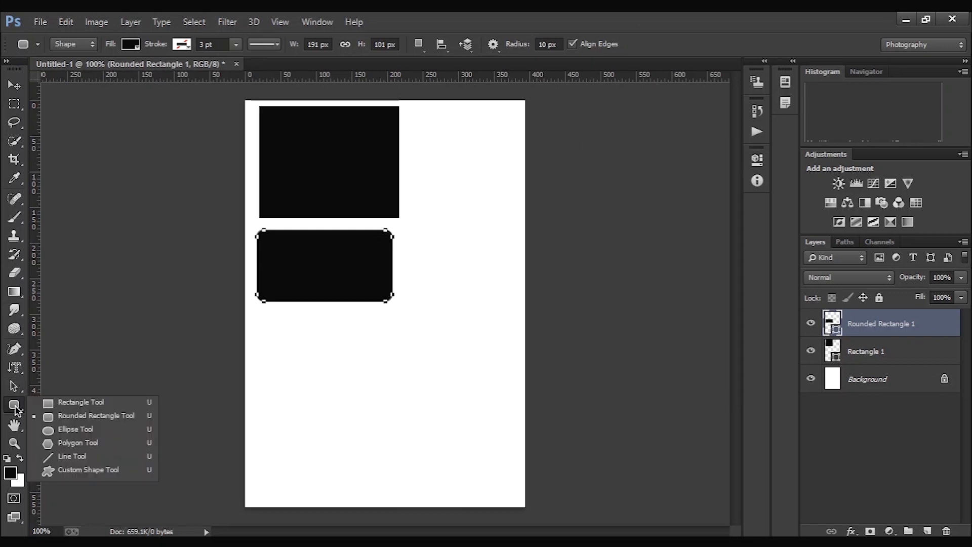
left_click(72, 433)
left_click_drag(277, 322, 391, 429)
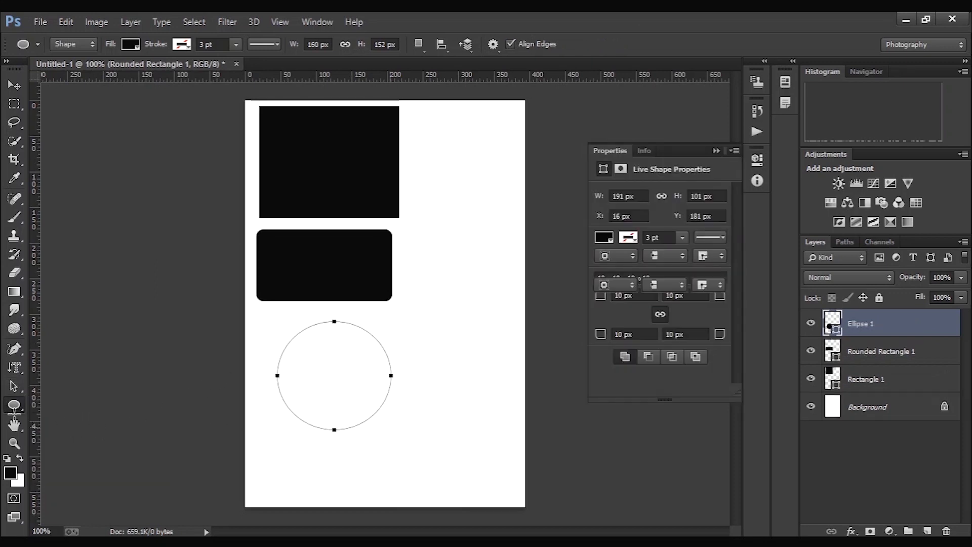
- Draw a five-sided polygon right of the rectangle, then rotate it about 6.5° and apply the transform
right_click(25, 408)
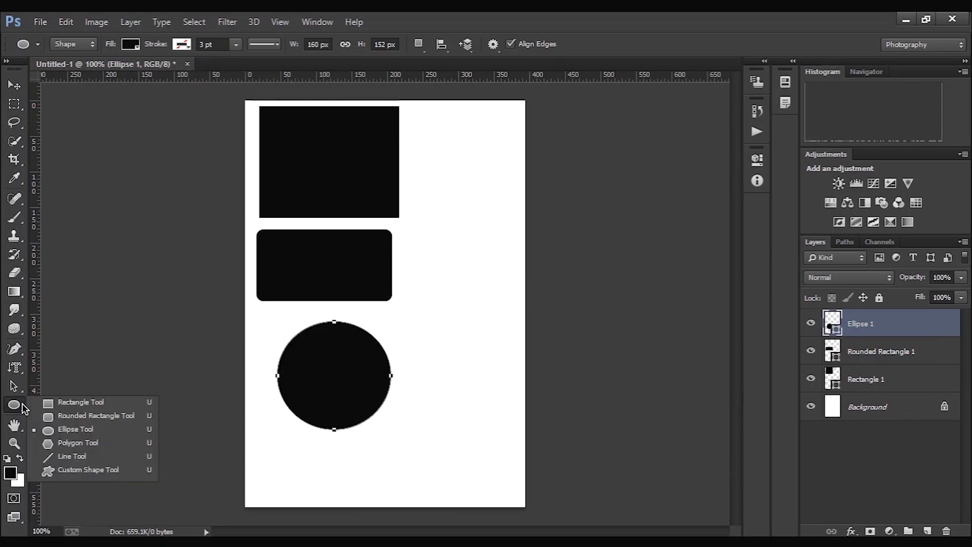
left_click(60, 449)
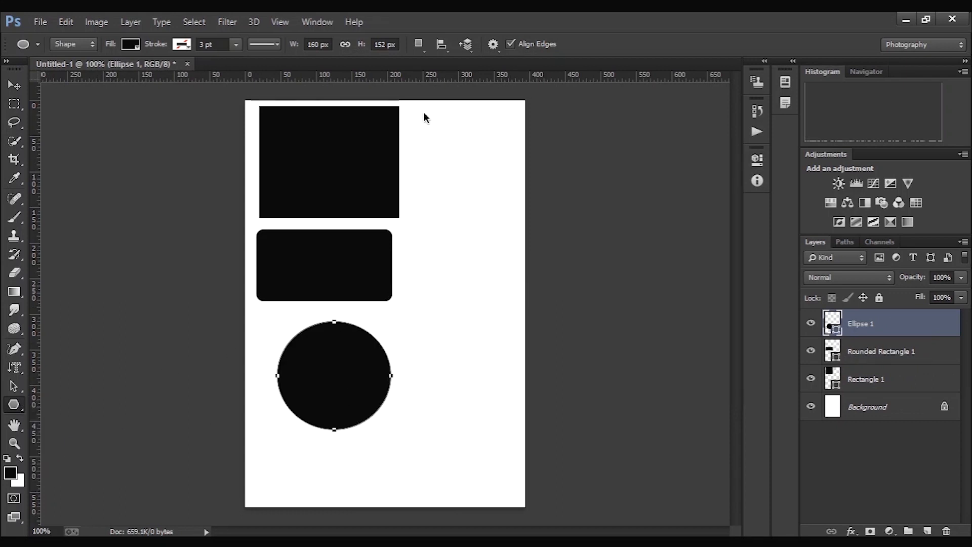
left_click_drag(424, 117, 501, 198)
key("v")
left_click(642, 45)
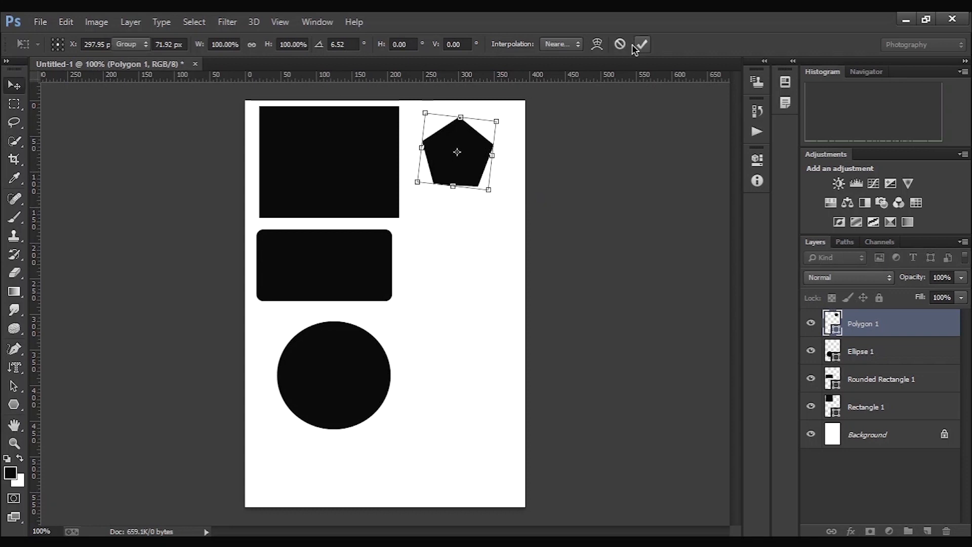
- Draw a 1 px diagonal line running down to the right below the pentagon with the Line tool
left_click(13, 404)
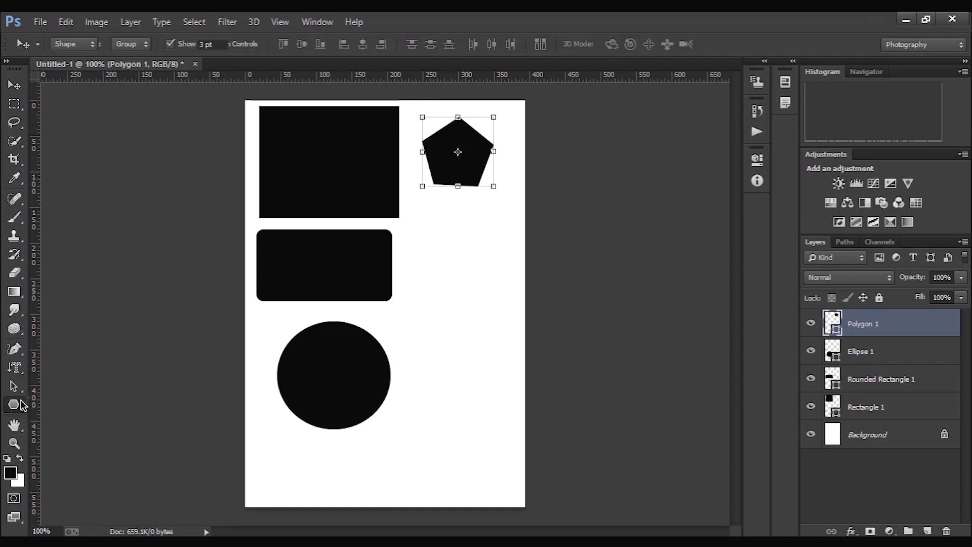
left_click(76, 458)
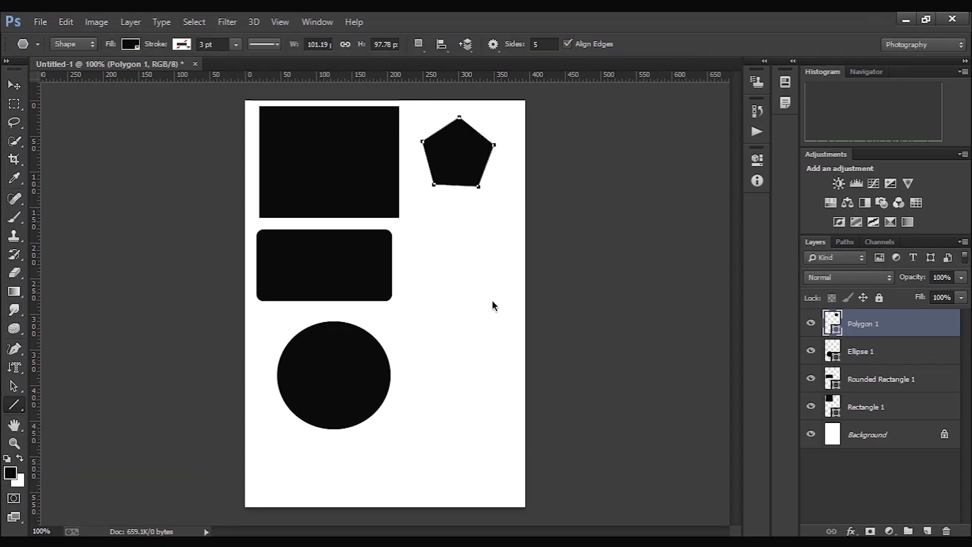
left_click_drag(412, 215, 493, 303)
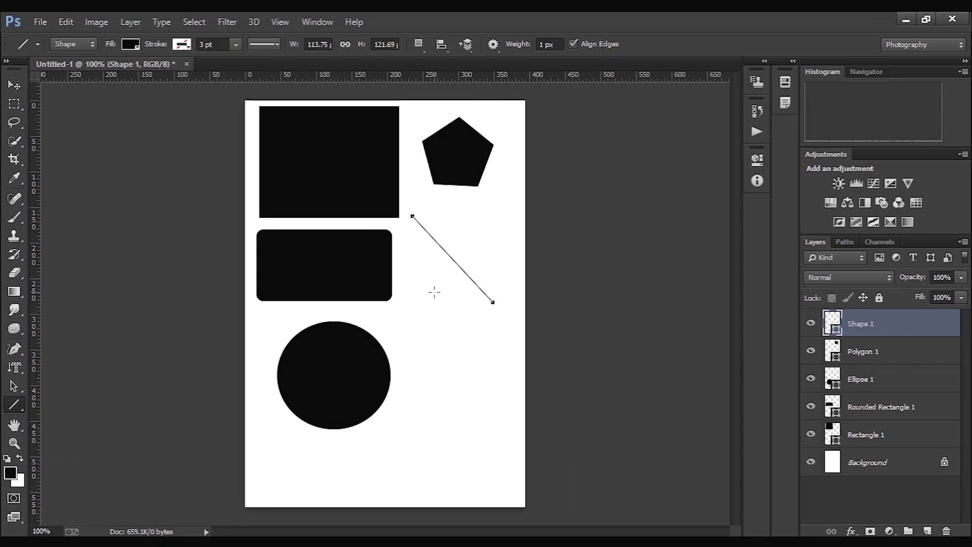
- Draw the trademark (TM) custom shape below the diagonal line, right of the ellipse, keeping the Shape mode
left_click(13, 404)
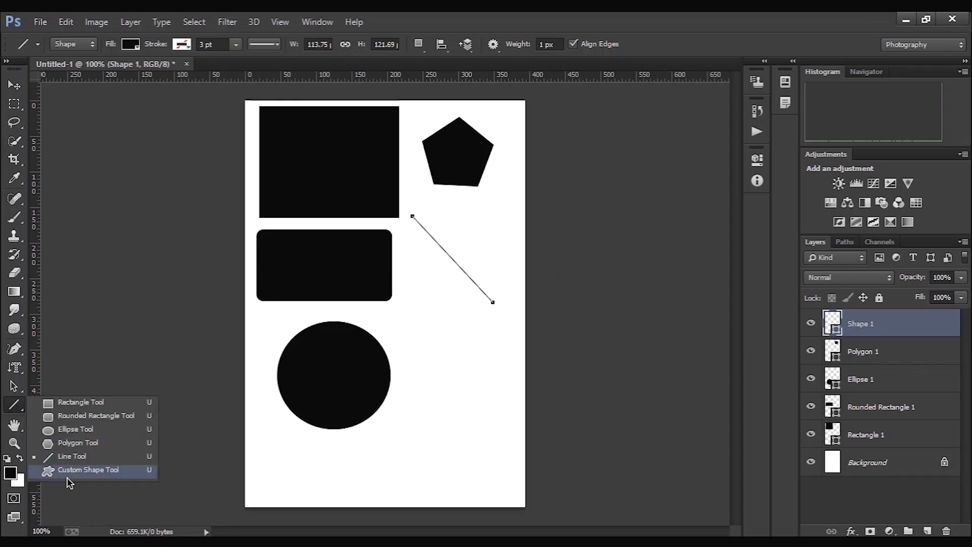
left_click(86, 470)
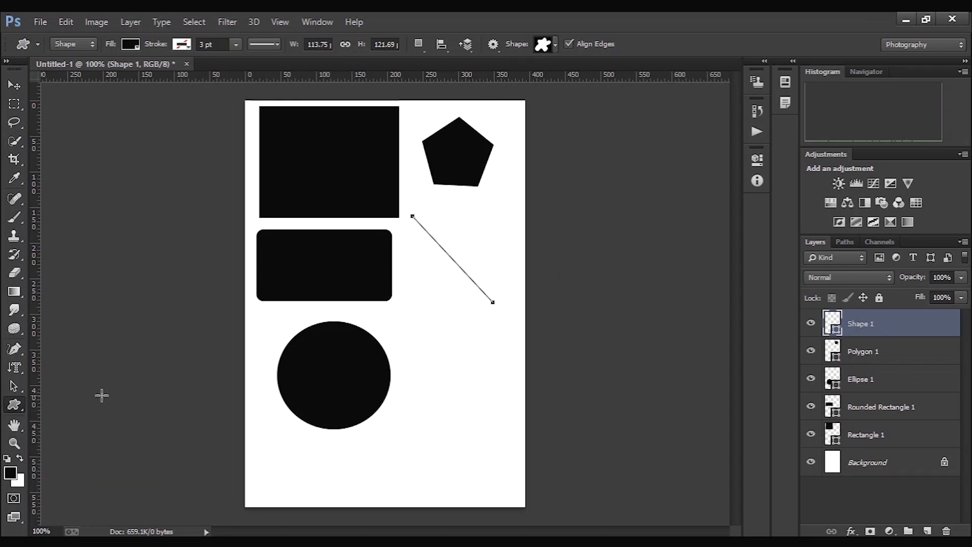
left_click(95, 46)
left_click(84, 62)
left_click(556, 46)
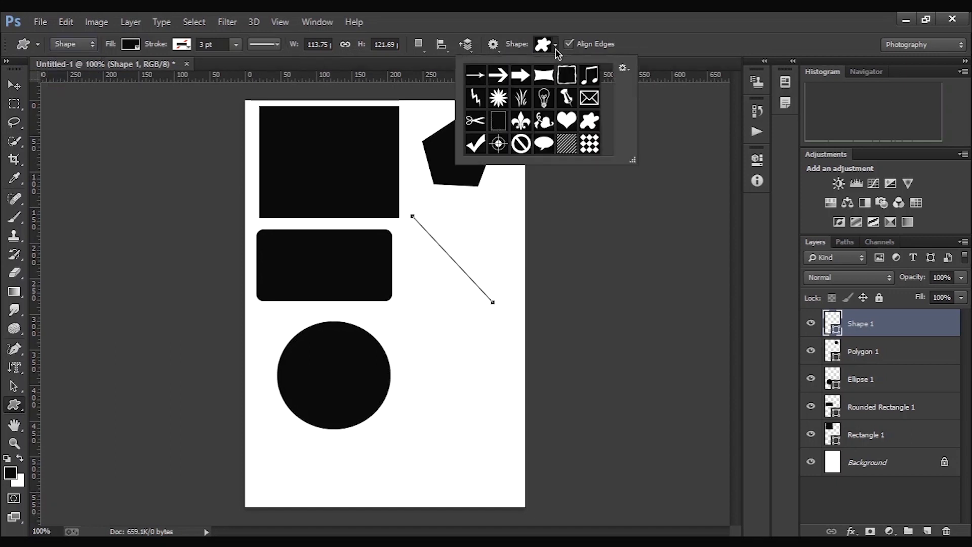
scroll(552, 103, "down", 2)
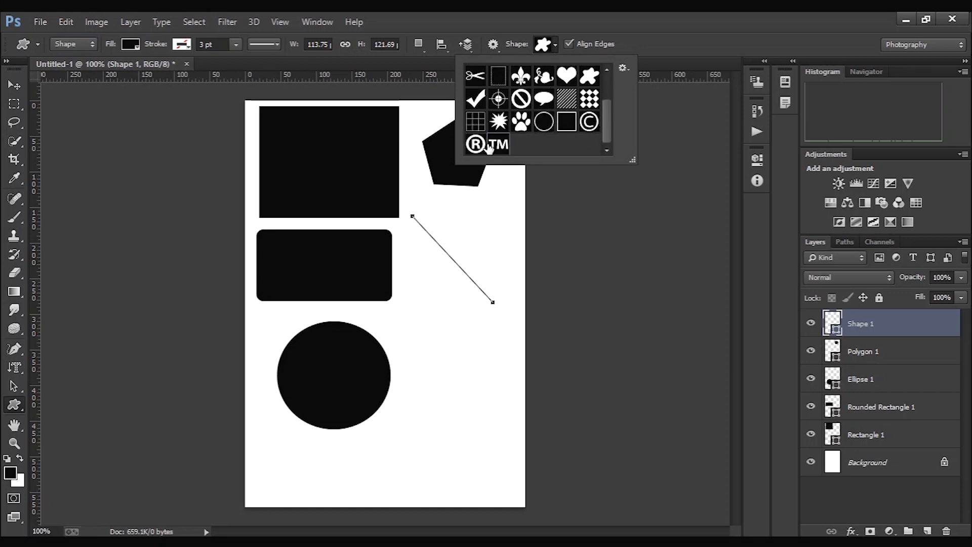
double_click(497, 147)
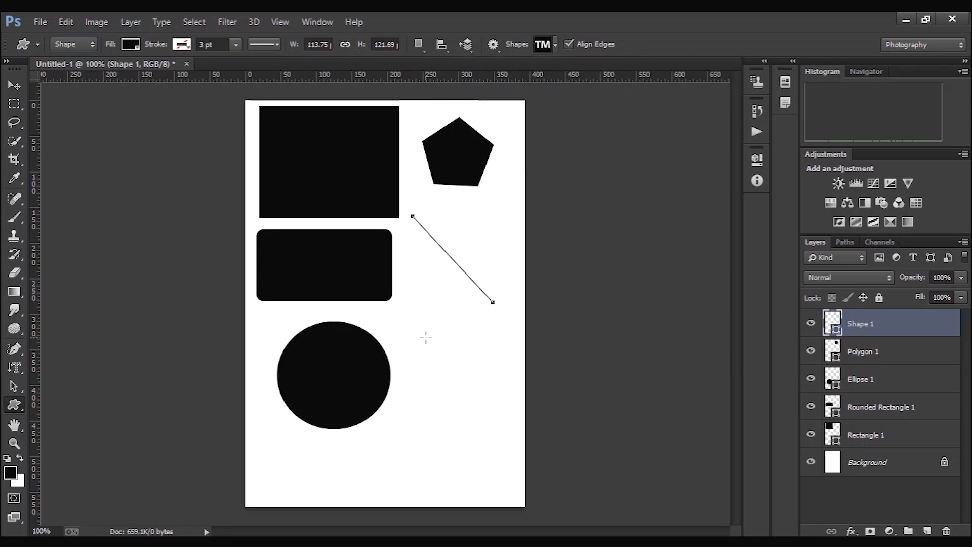
left_click_drag(426, 338, 515, 416)
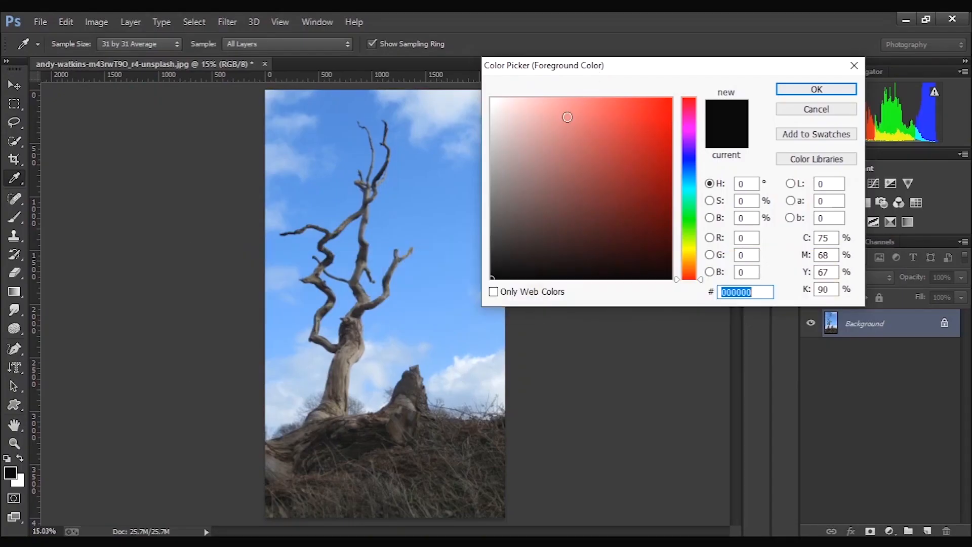
- Set the foreground colour to bright red e82d2d and switch to the Zoom tool
left_click(507, 214)
left_click(638, 113)
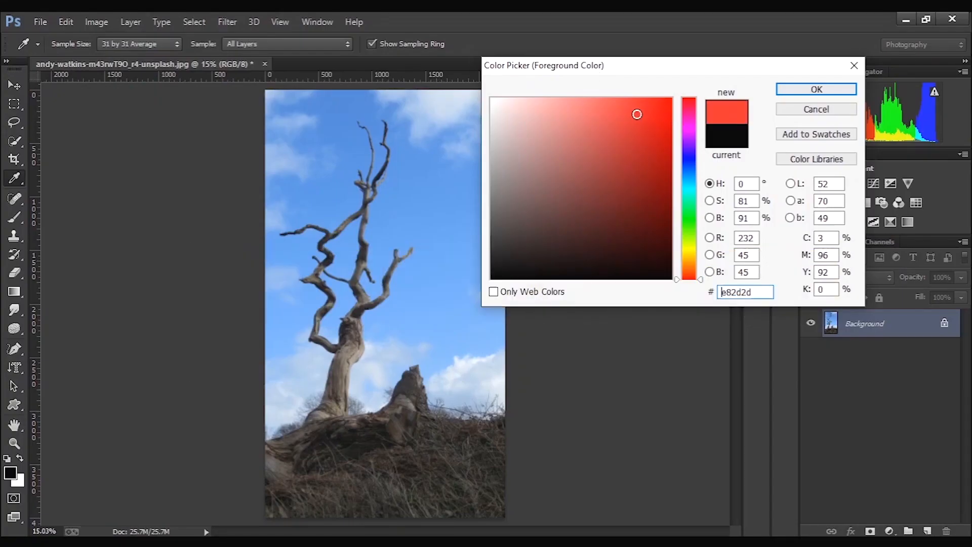
left_click(796, 90)
key("z")
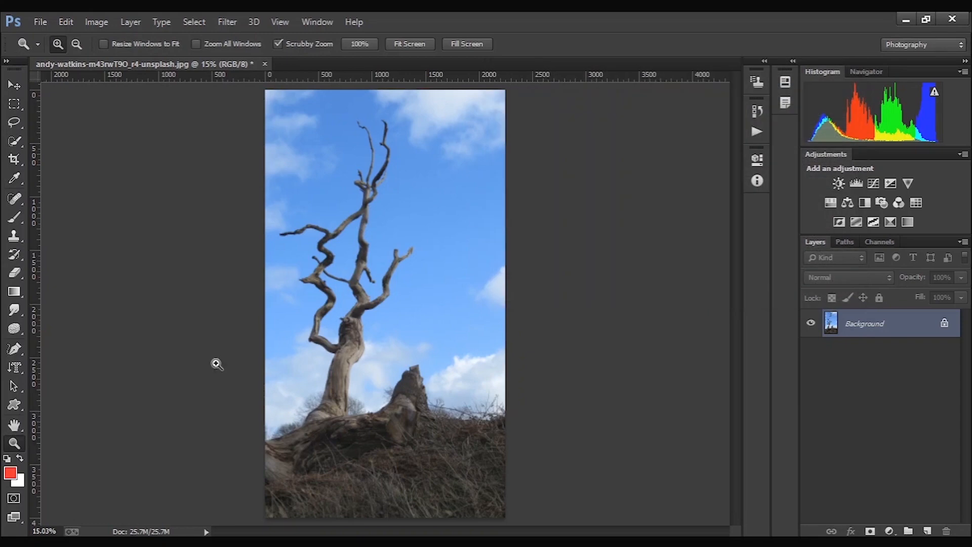
- Set the background colour to bright green 21ea00 in the Color Picker
left_click(16, 485)
left_click(604, 163)
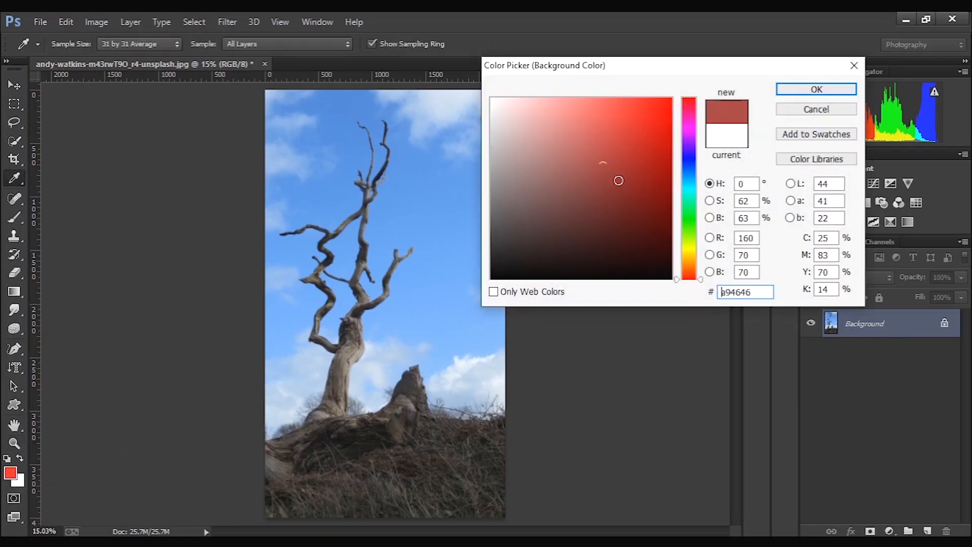
left_click(672, 215)
left_click(689, 223)
left_click(621, 222)
left_click(670, 113)
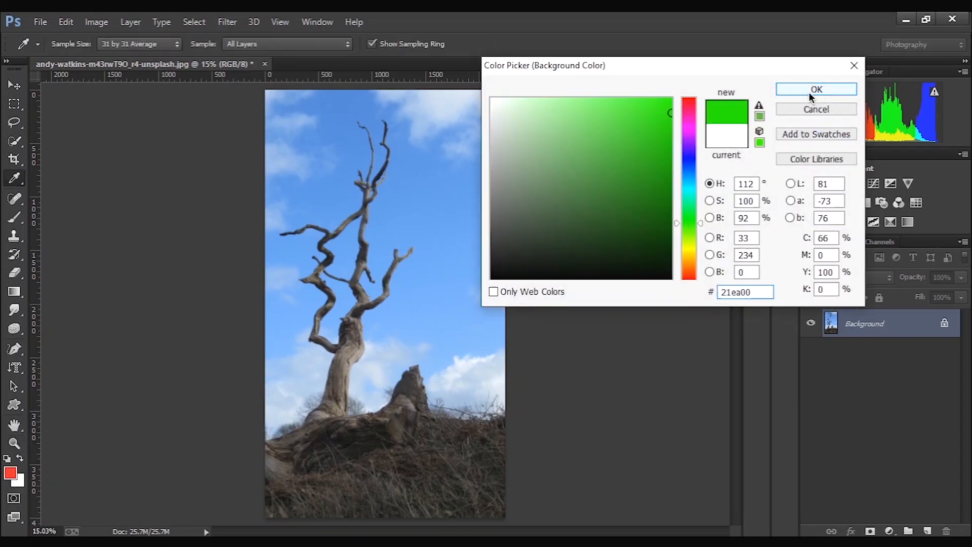
left_click(809, 92)
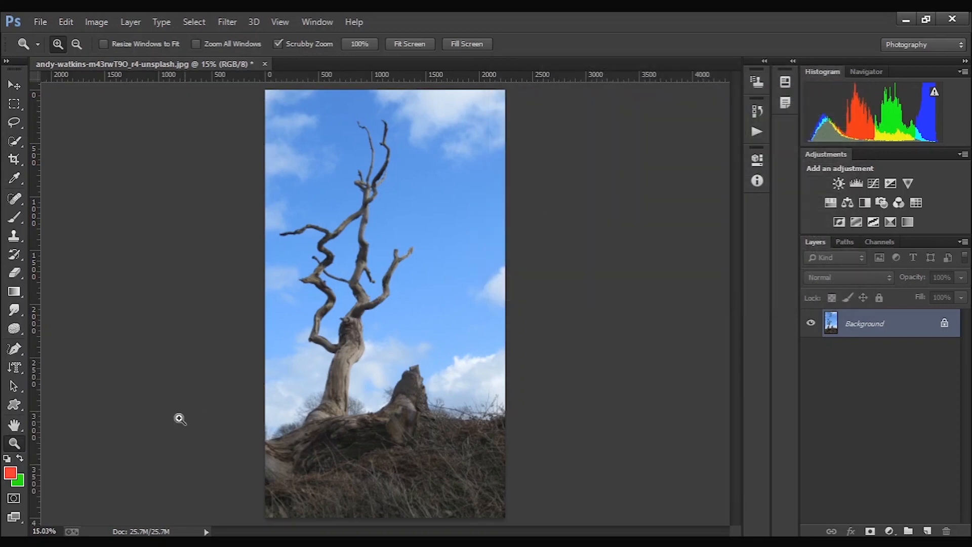
- Reset the foreground and background colours to their defaults and swap them, making the foreground white
left_click(7, 460)
left_click(21, 460)
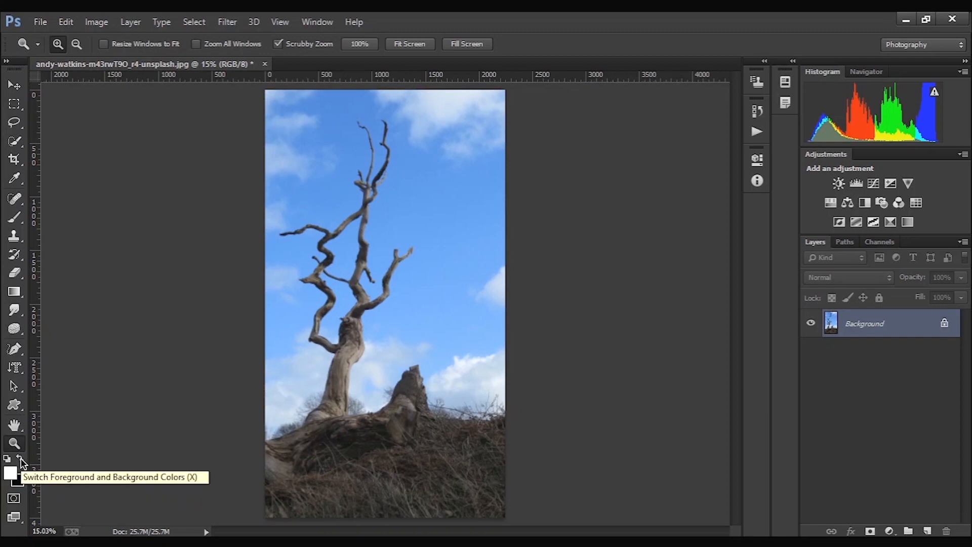
- View the tree photo in full screen with the menu bar, in Full Screen Mode, and return to Standard Screen Mode
left_click(14, 525)
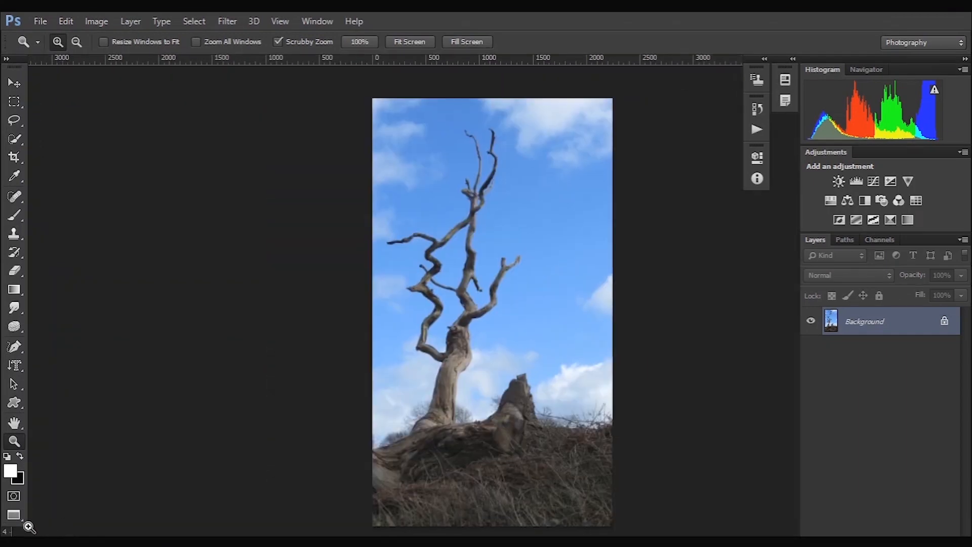
left_click(14, 515)
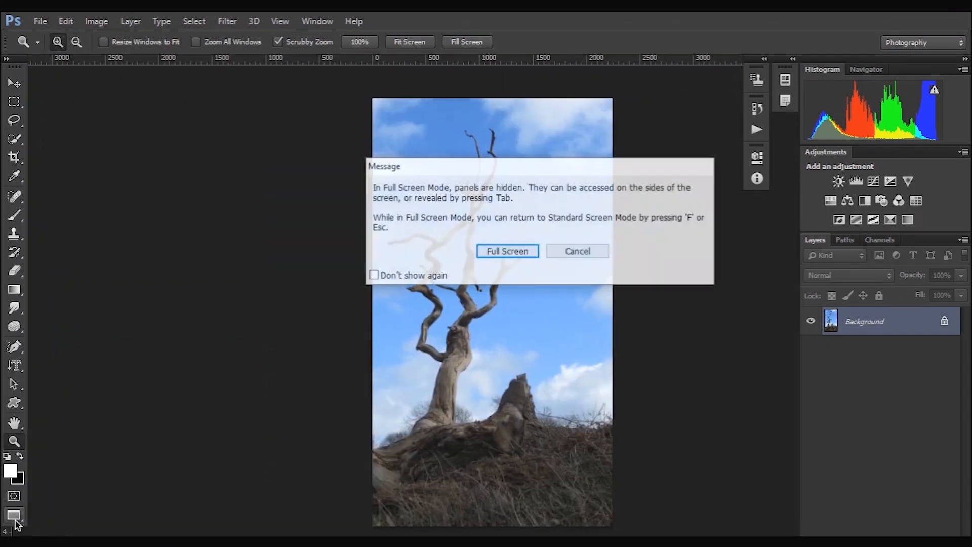
left_click(494, 253)
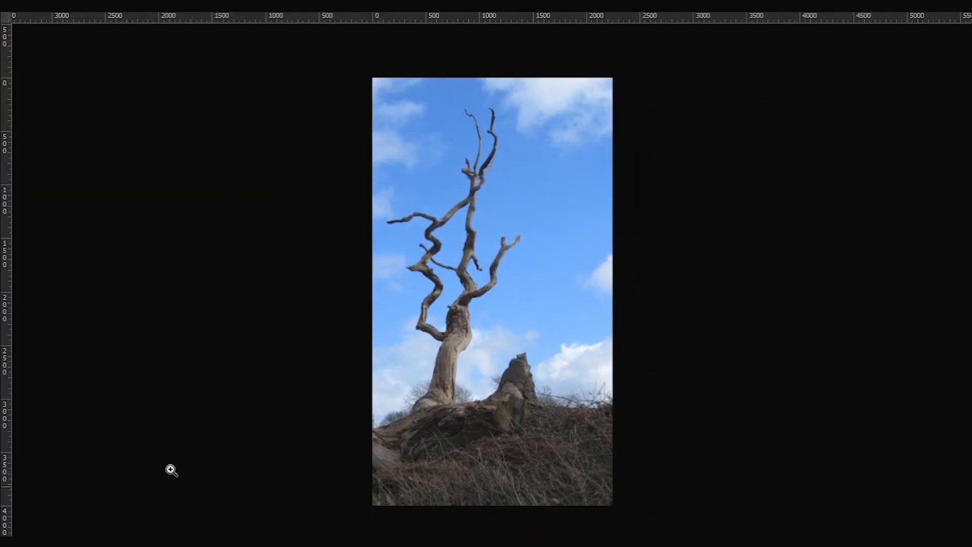
key("f")
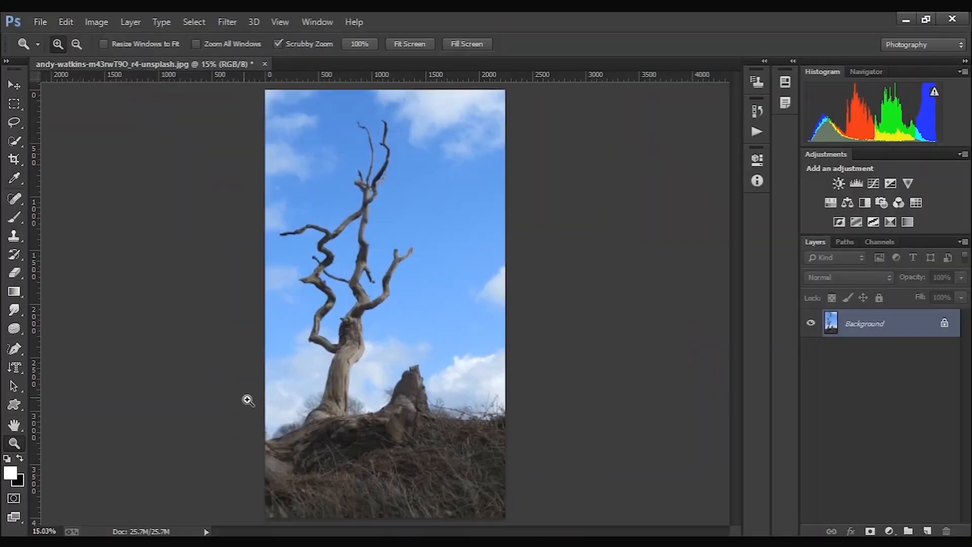